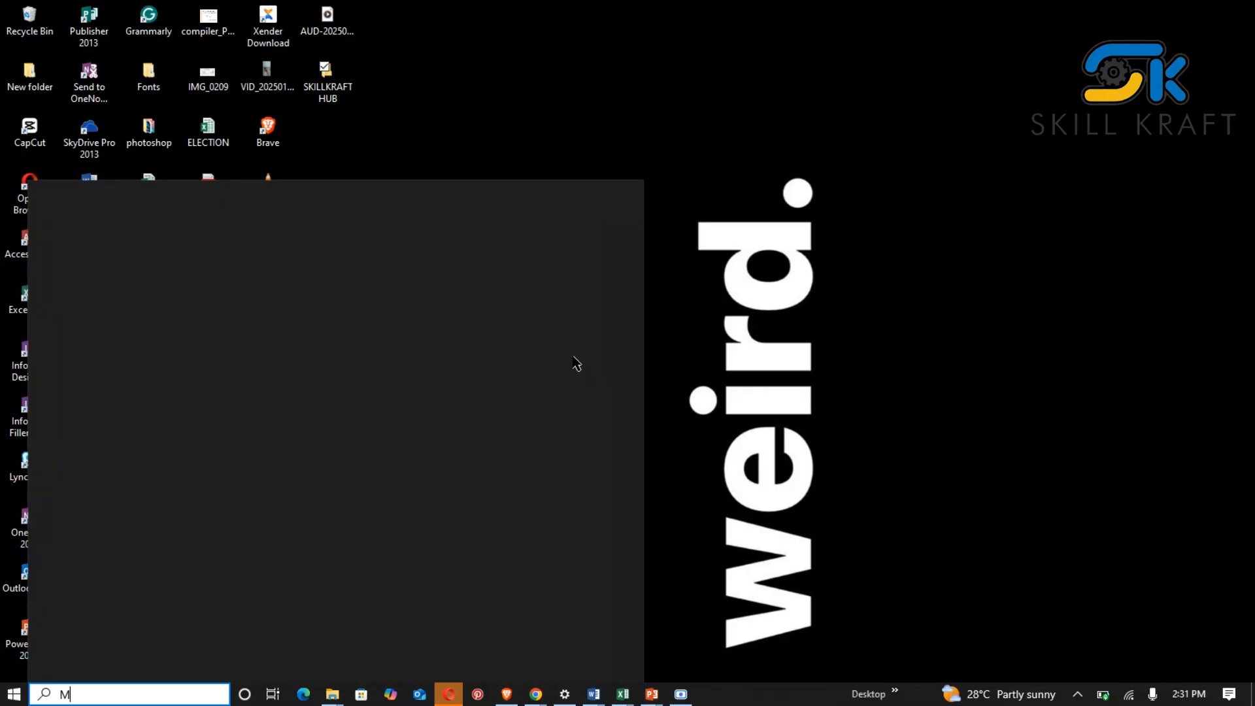
# Launch Excel 2013 in a maximized window and create a blank workbook.
pyautogui.write('ICROSOFT')
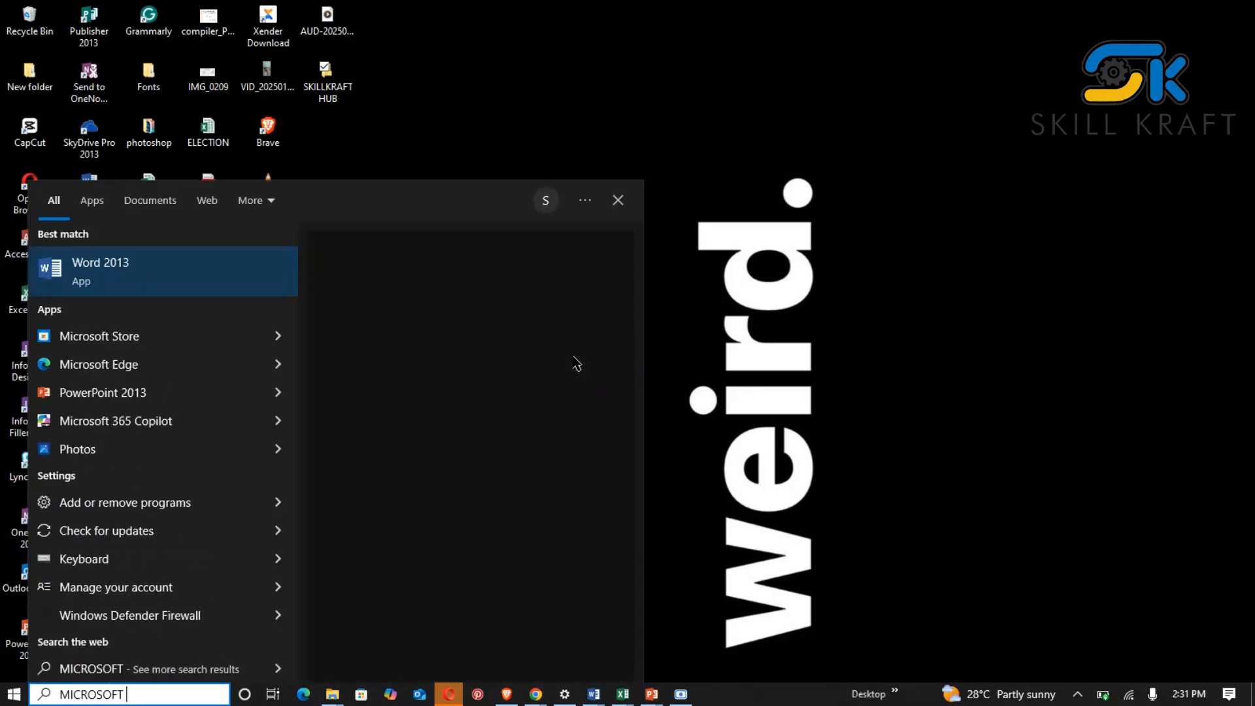
pyautogui.write(' EXCEL')
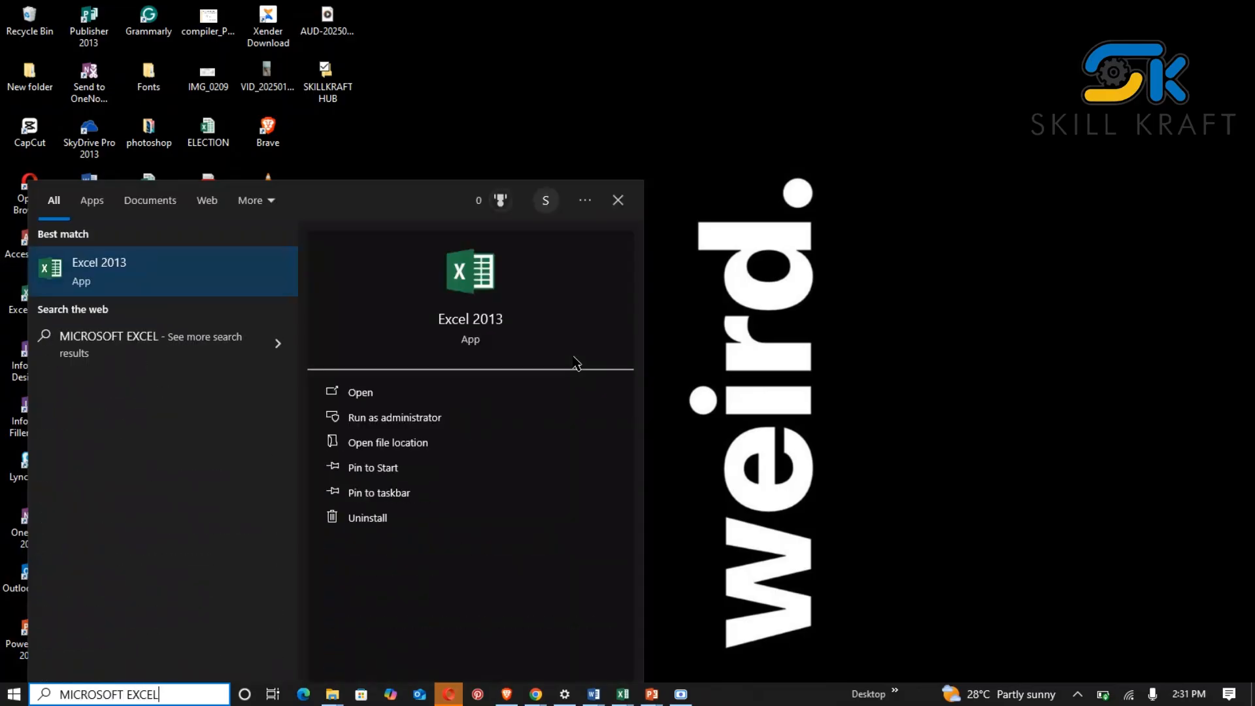
pyautogui.click(88, 286)
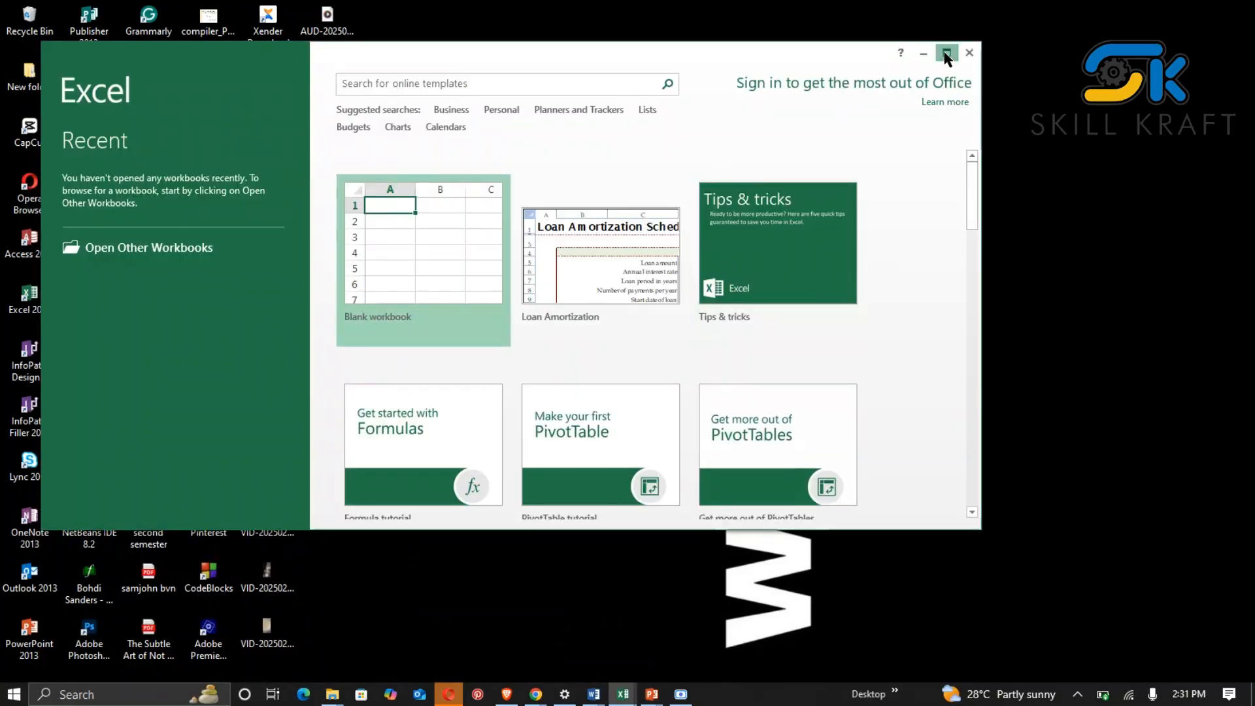
pyautogui.click(947, 52)
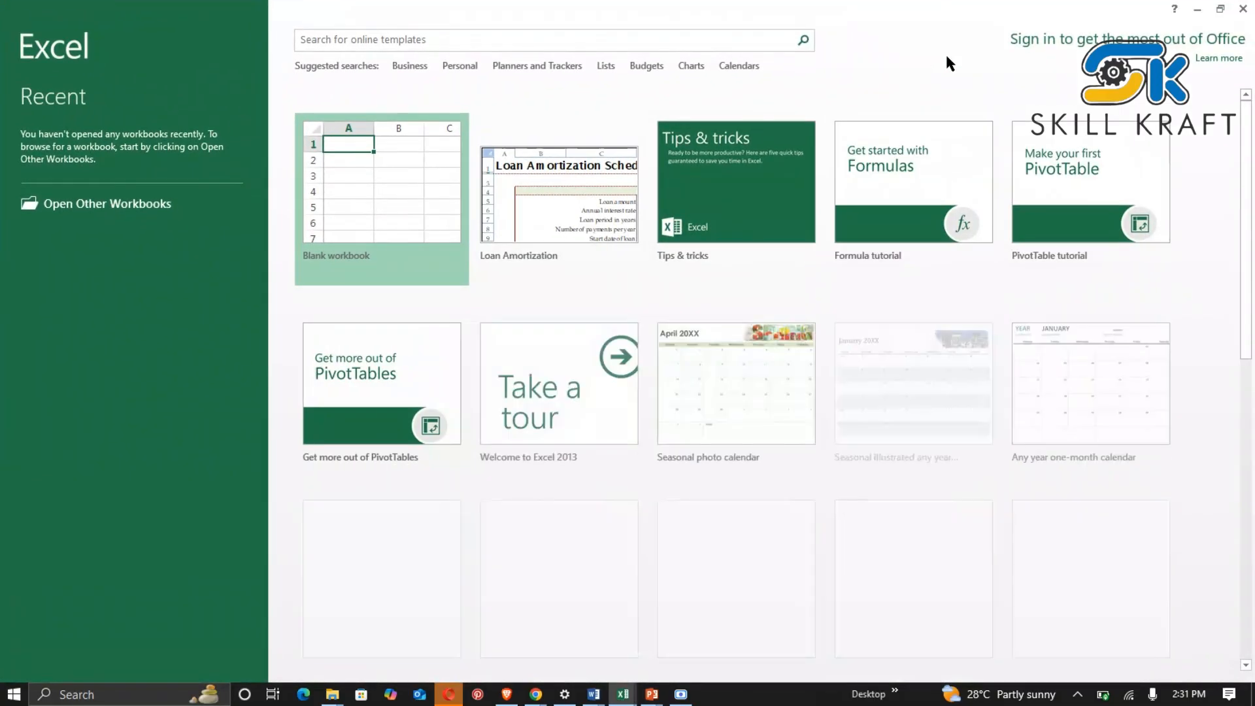
pyautogui.click(397, 174)
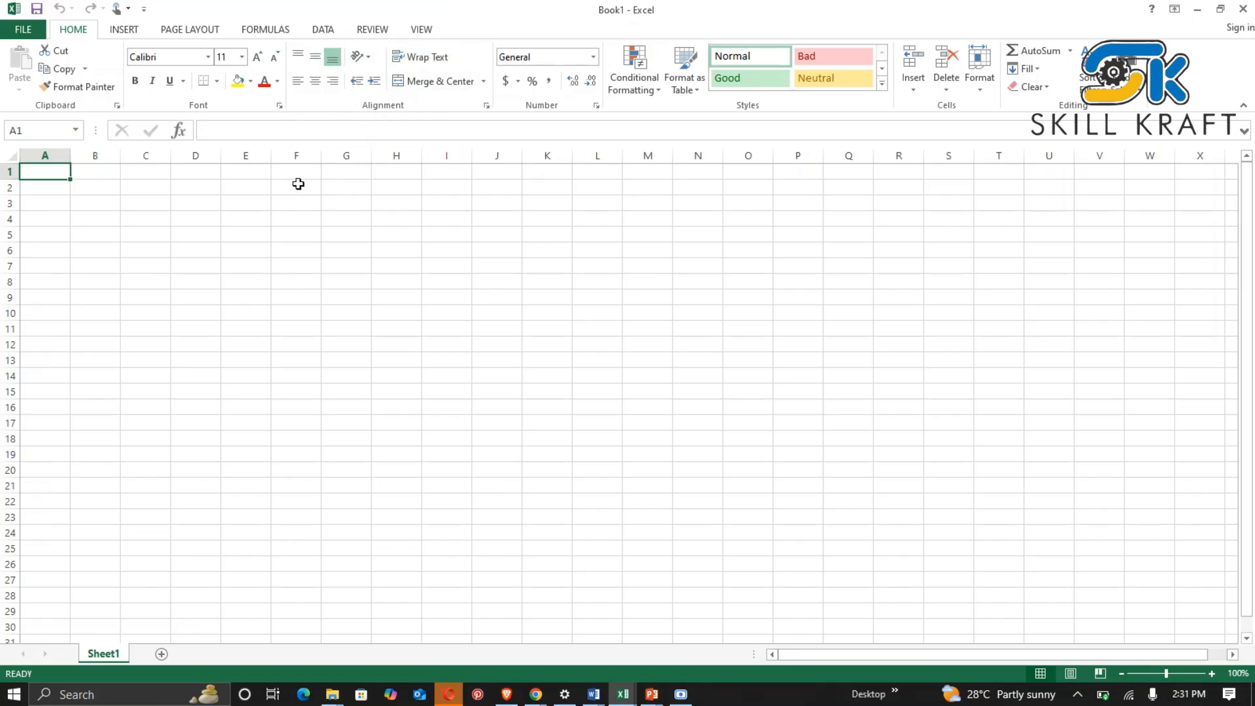
pyautogui.click(316, 236)
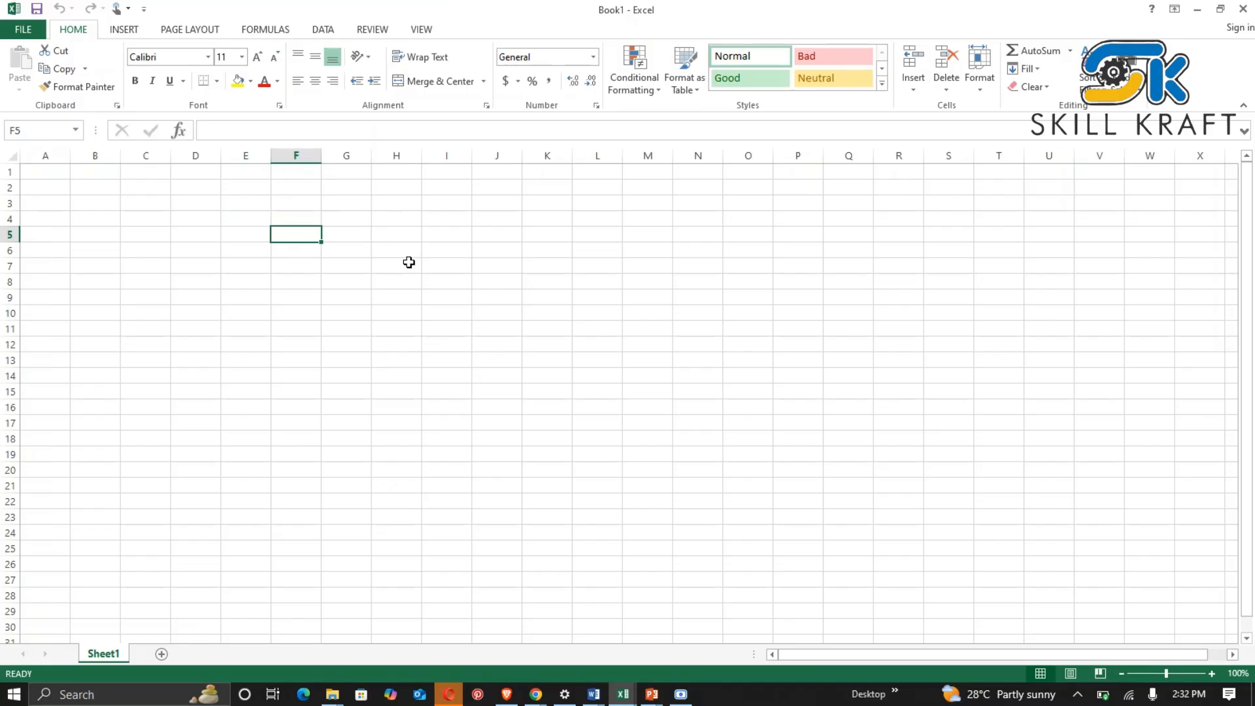
pyautogui.click(375, 235)
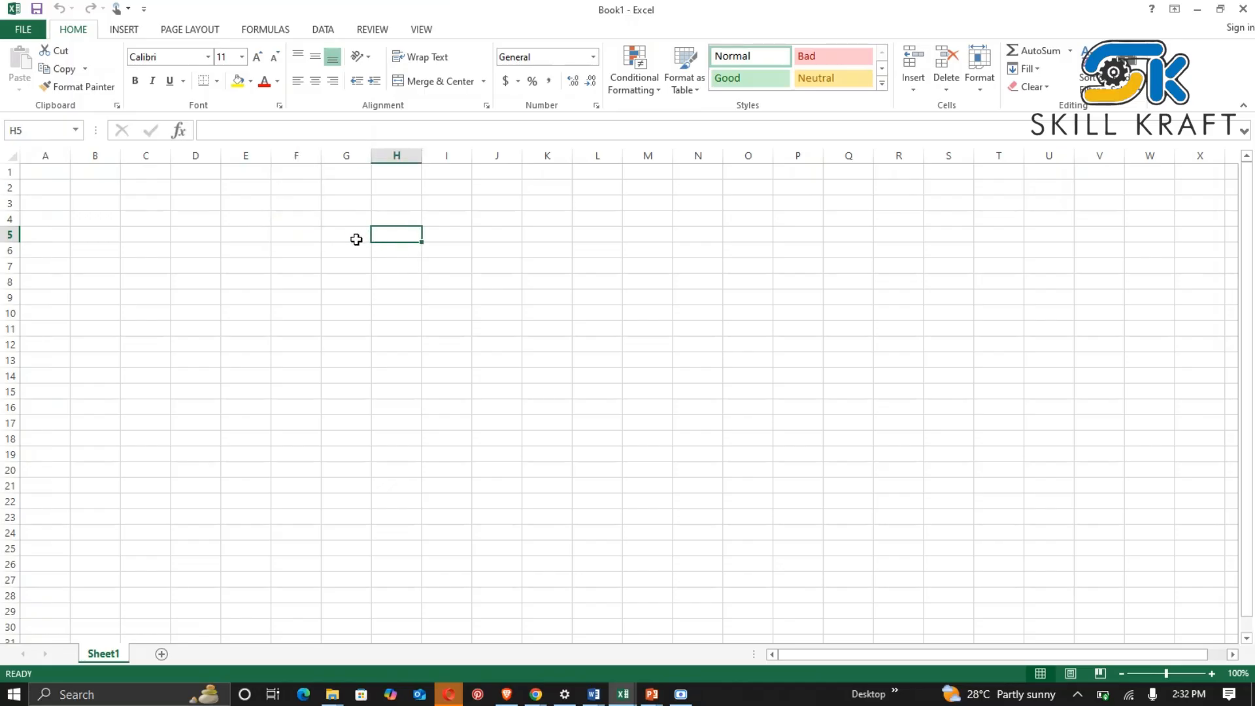
pyautogui.click(320, 234)
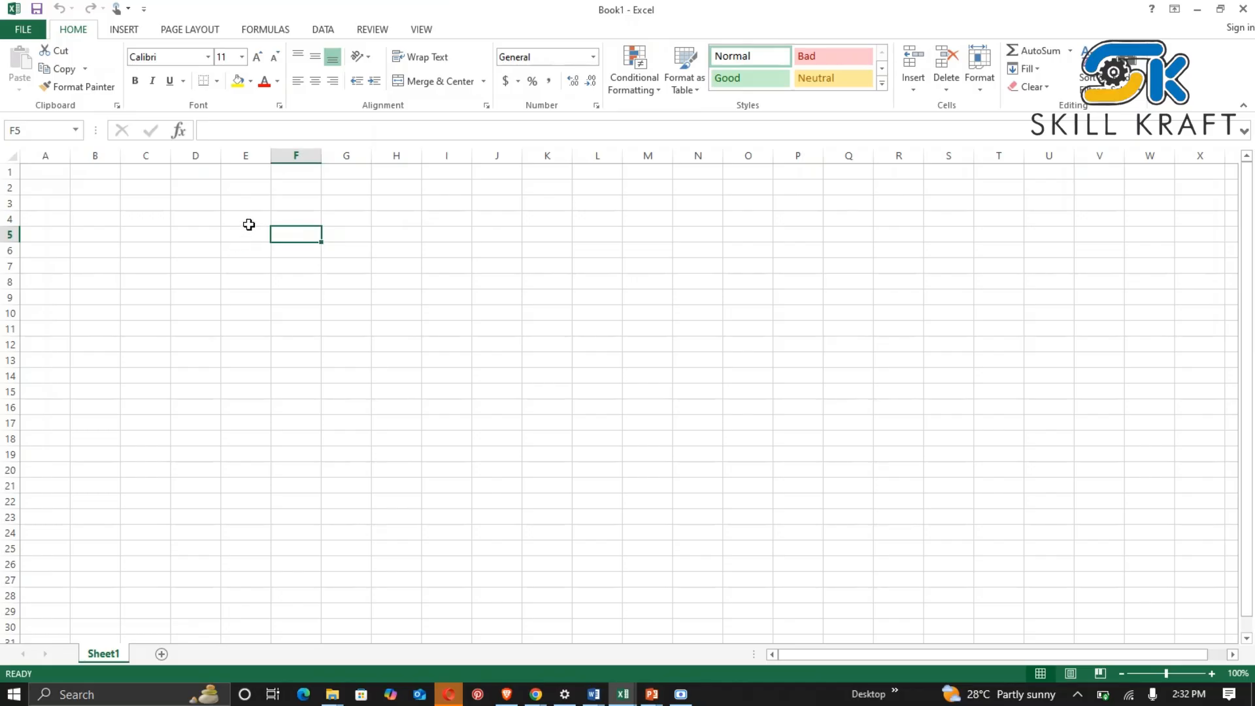
pyautogui.click(86, 175)
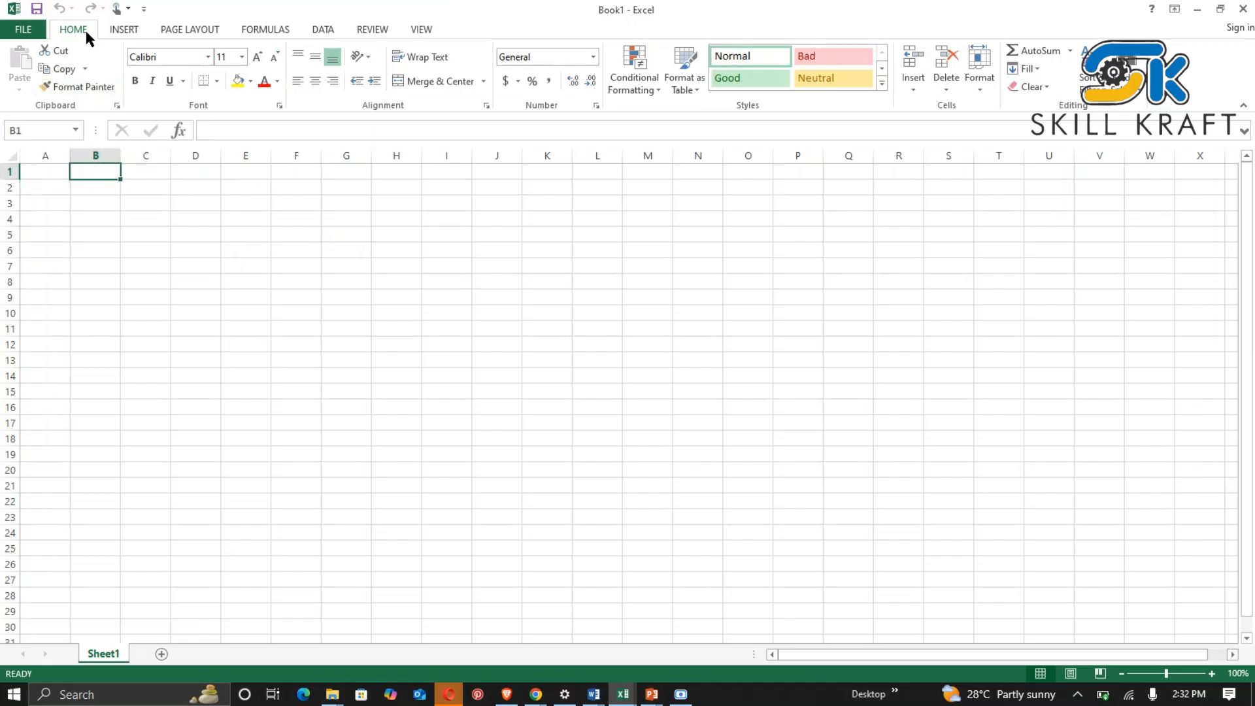
pyautogui.click(680, 691)
pyautogui.click(681, 693)
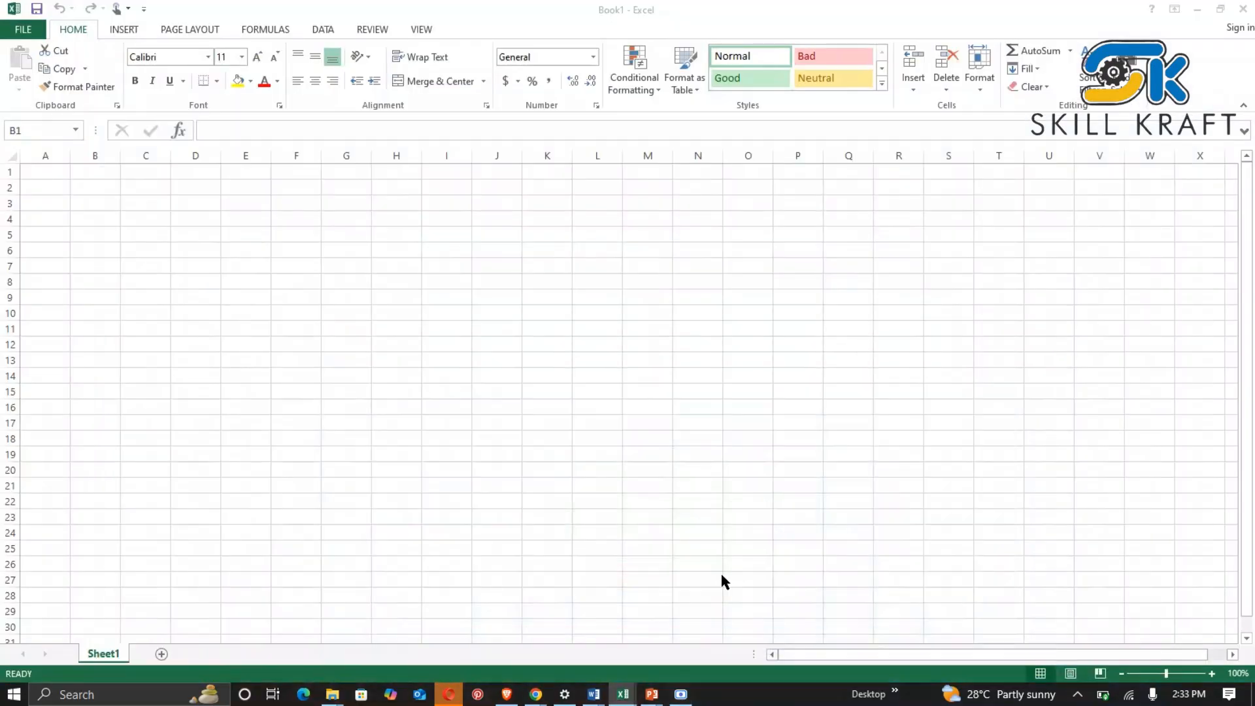
pyautogui.click(451, 219)
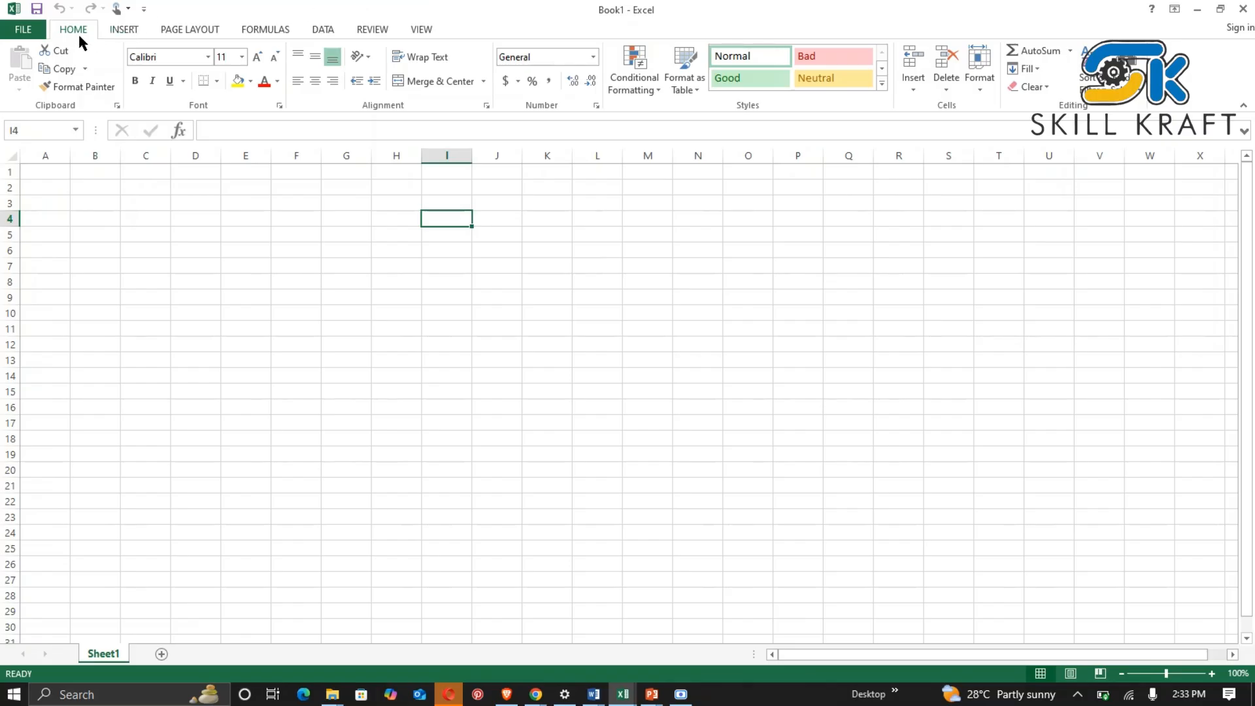
# Look through the Insert, Page Layout, Formulas, Data, Review and View commands, ending back at the Home commands.
pyautogui.click(131, 31)
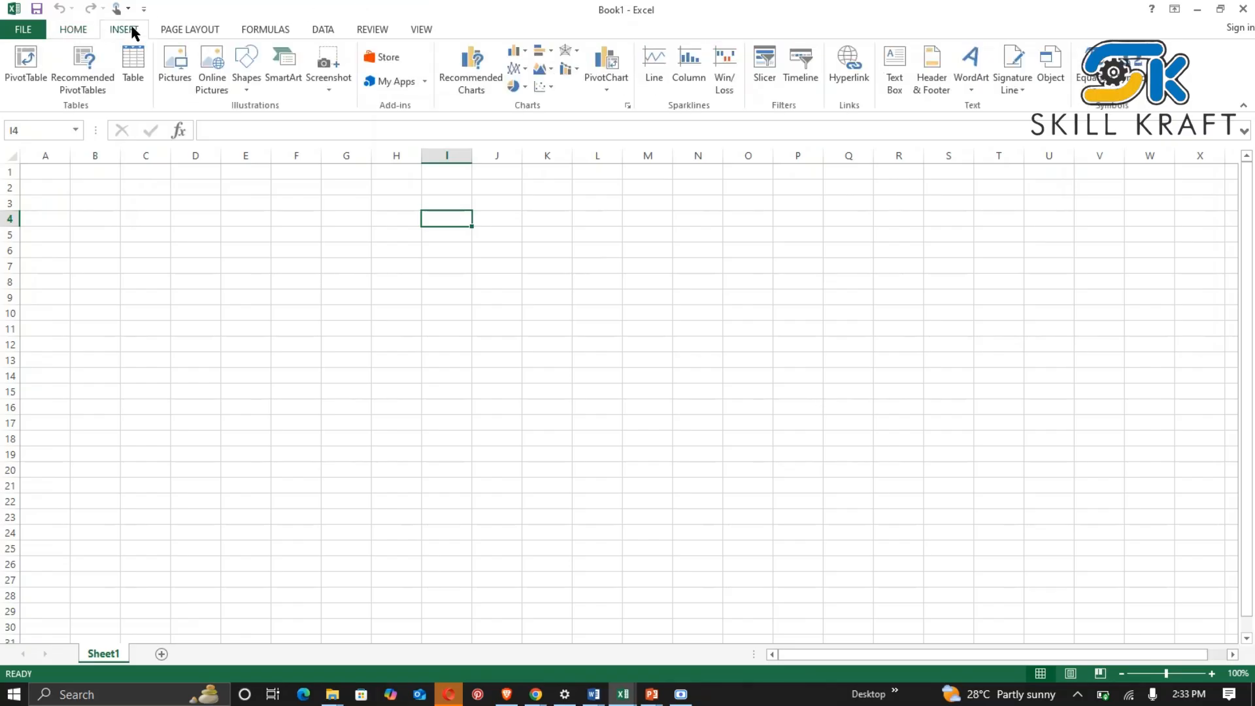
pyautogui.click(187, 31)
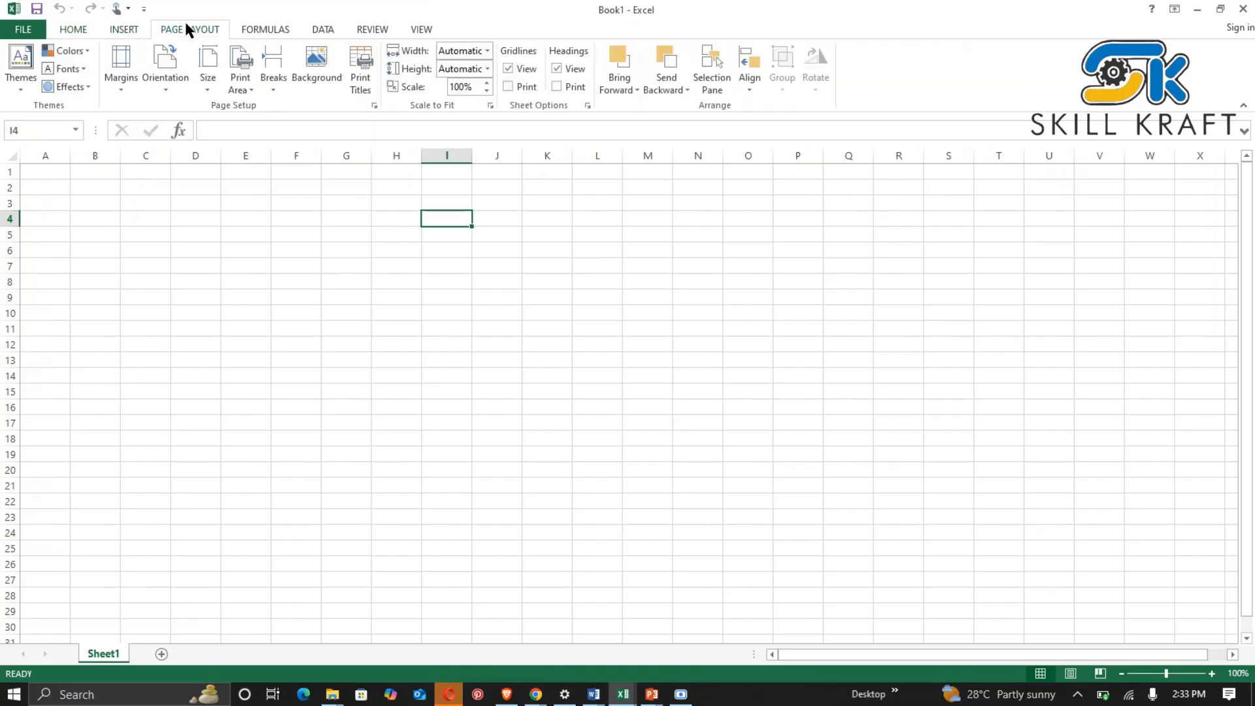
pyautogui.click(285, 31)
pyautogui.click(322, 30)
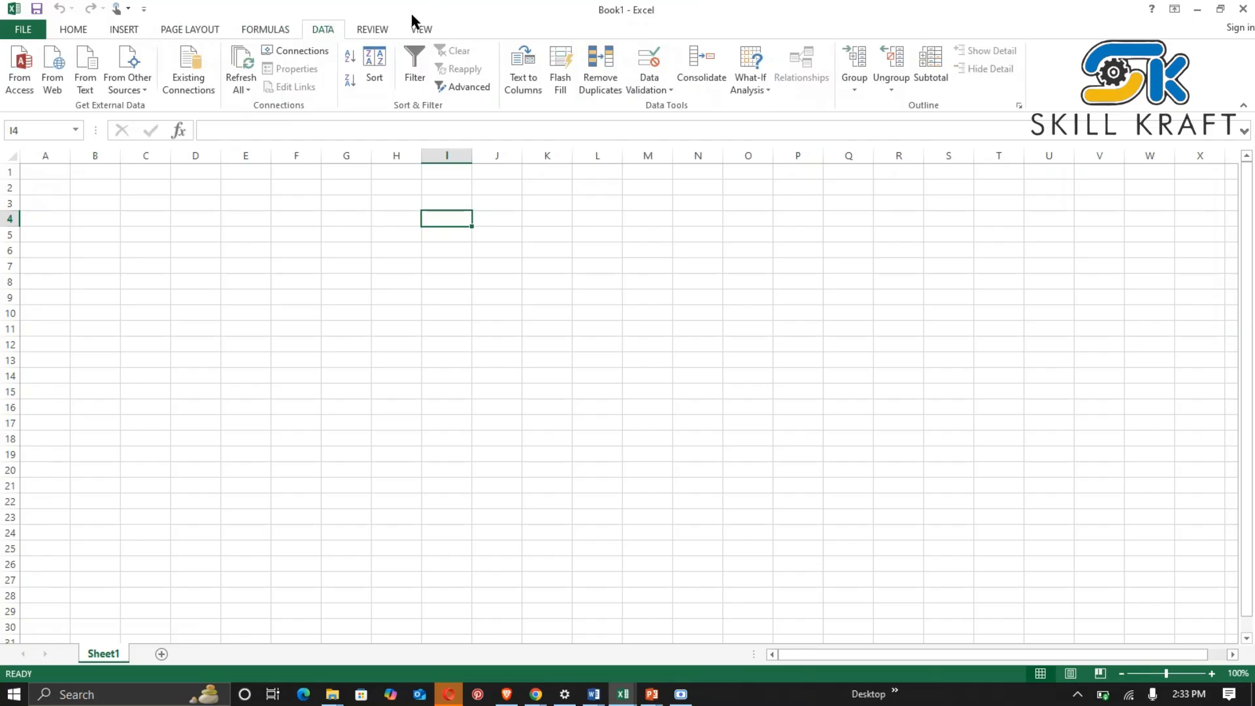
pyautogui.click(383, 31)
pyautogui.click(414, 30)
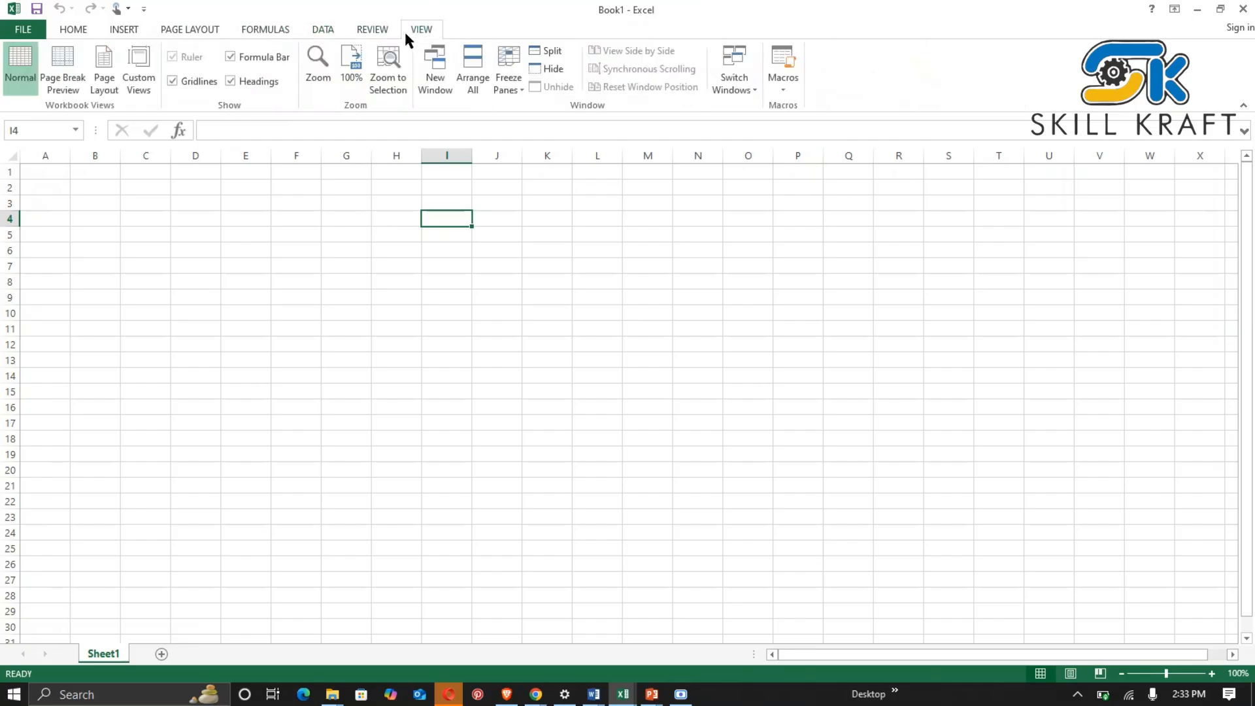
pyautogui.click(72, 31)
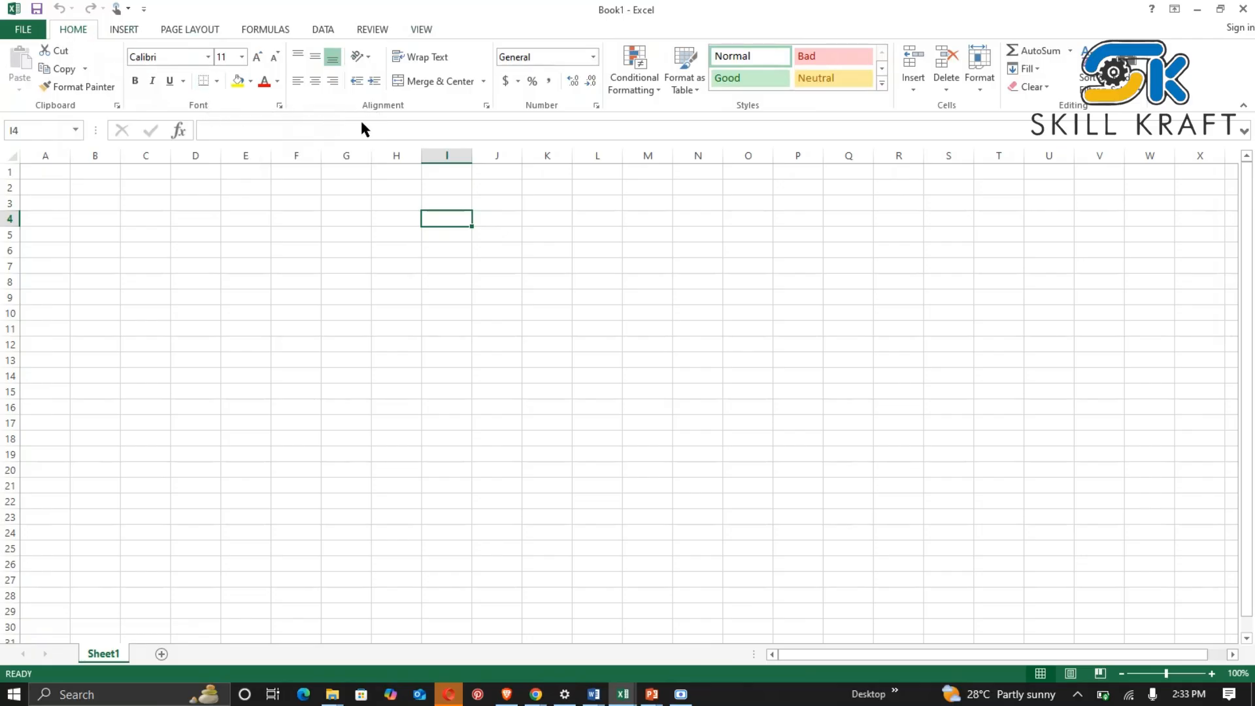
pyautogui.click(680, 694)
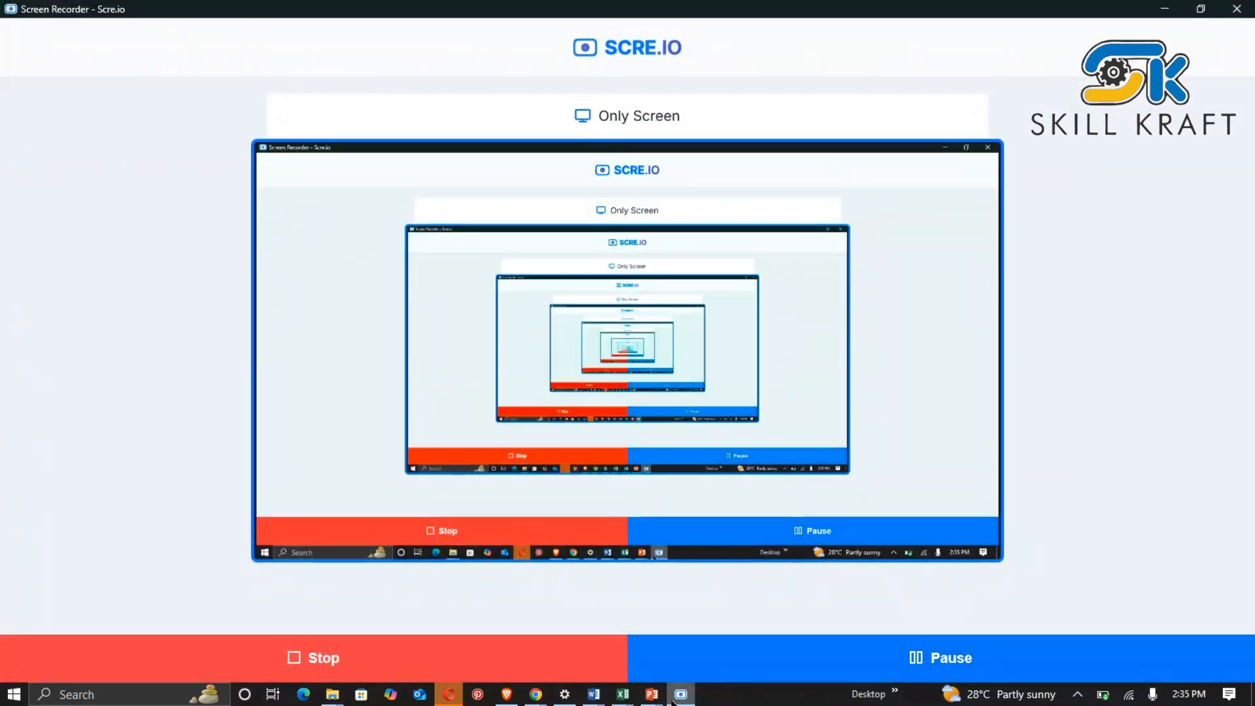
pyautogui.click(681, 694)
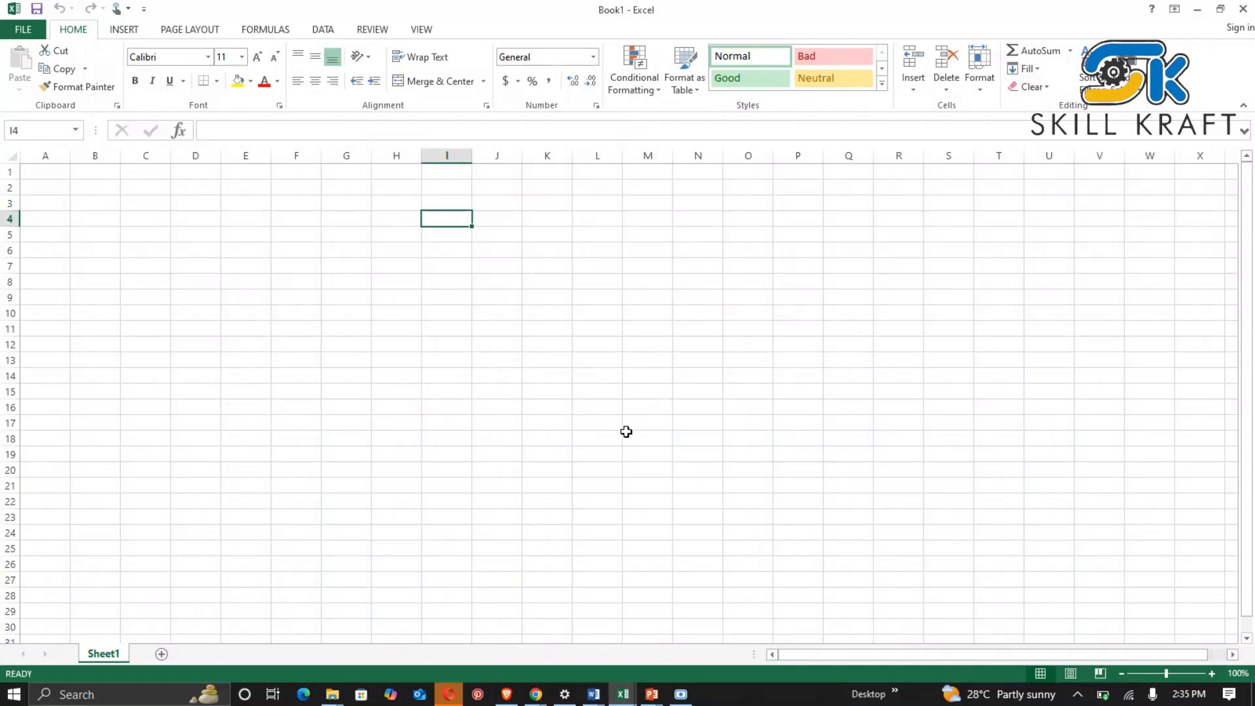
pyautogui.click(235, 204)
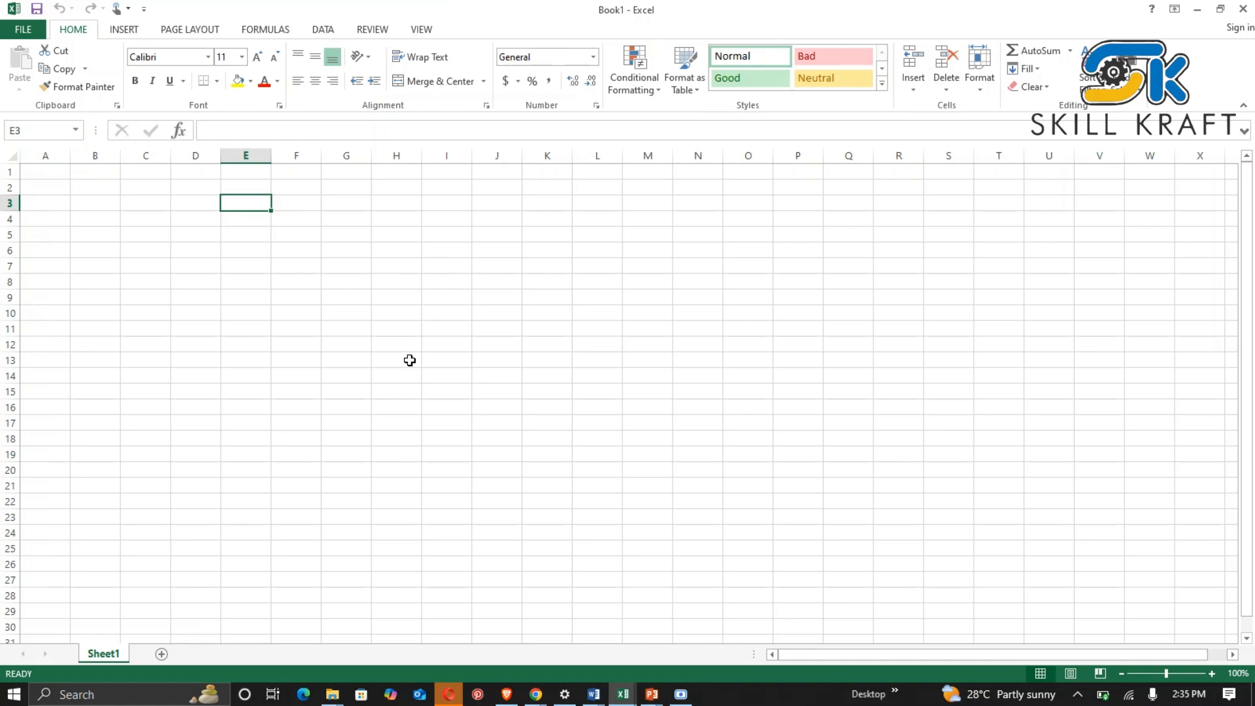
pyautogui.click(377, 281)
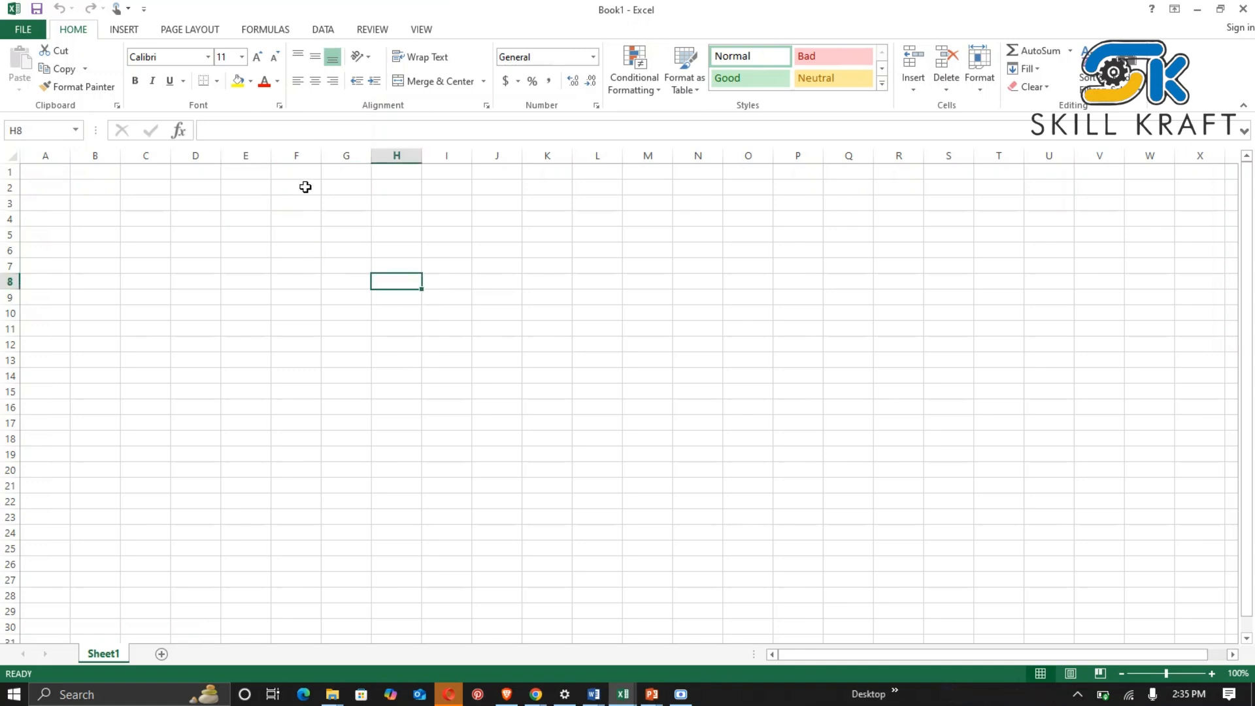
pyautogui.click(277, 216)
pyautogui.click(164, 236)
pyautogui.click(255, 233)
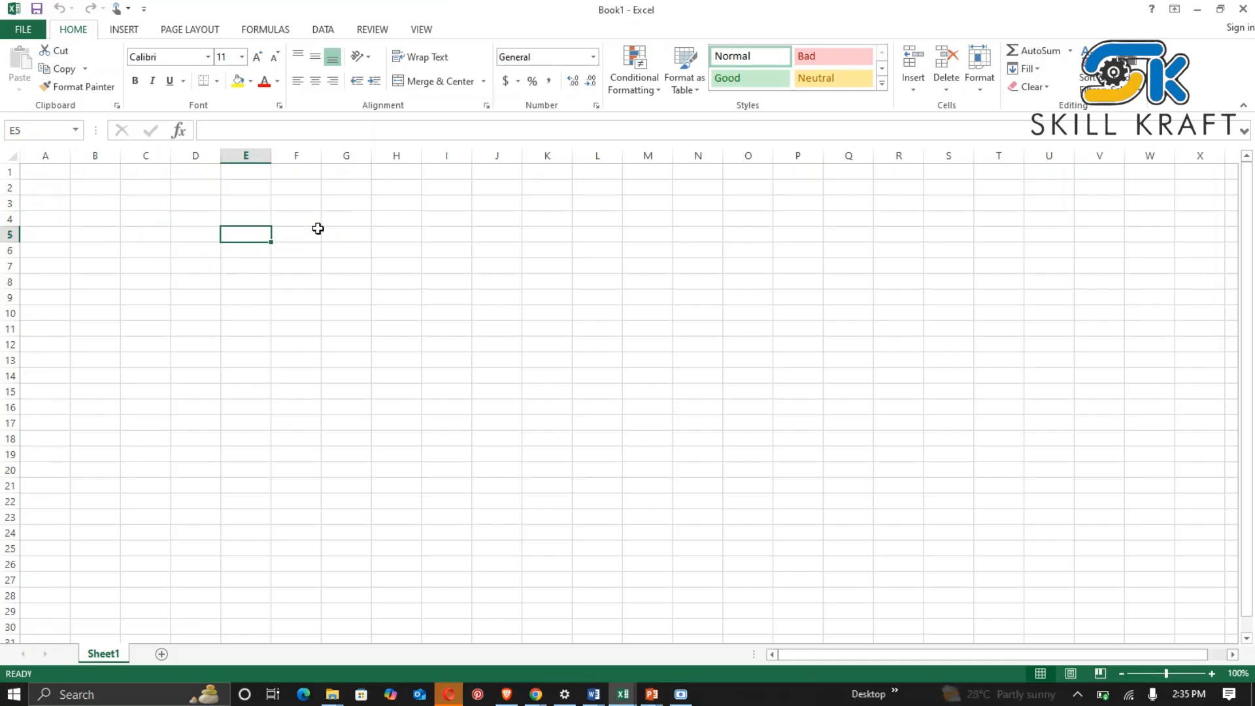
pyautogui.click(375, 221)
pyautogui.click(192, 217)
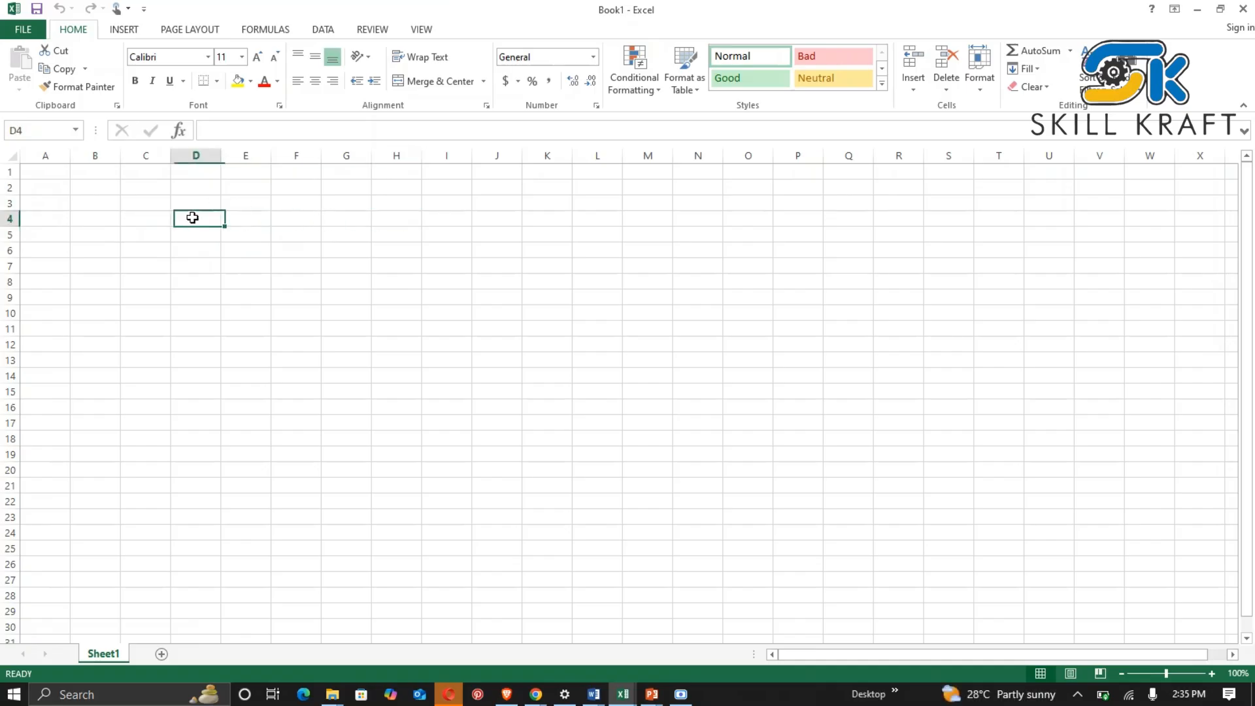
pyautogui.click(109, 202)
pyautogui.click(175, 188)
pyautogui.click(146, 188)
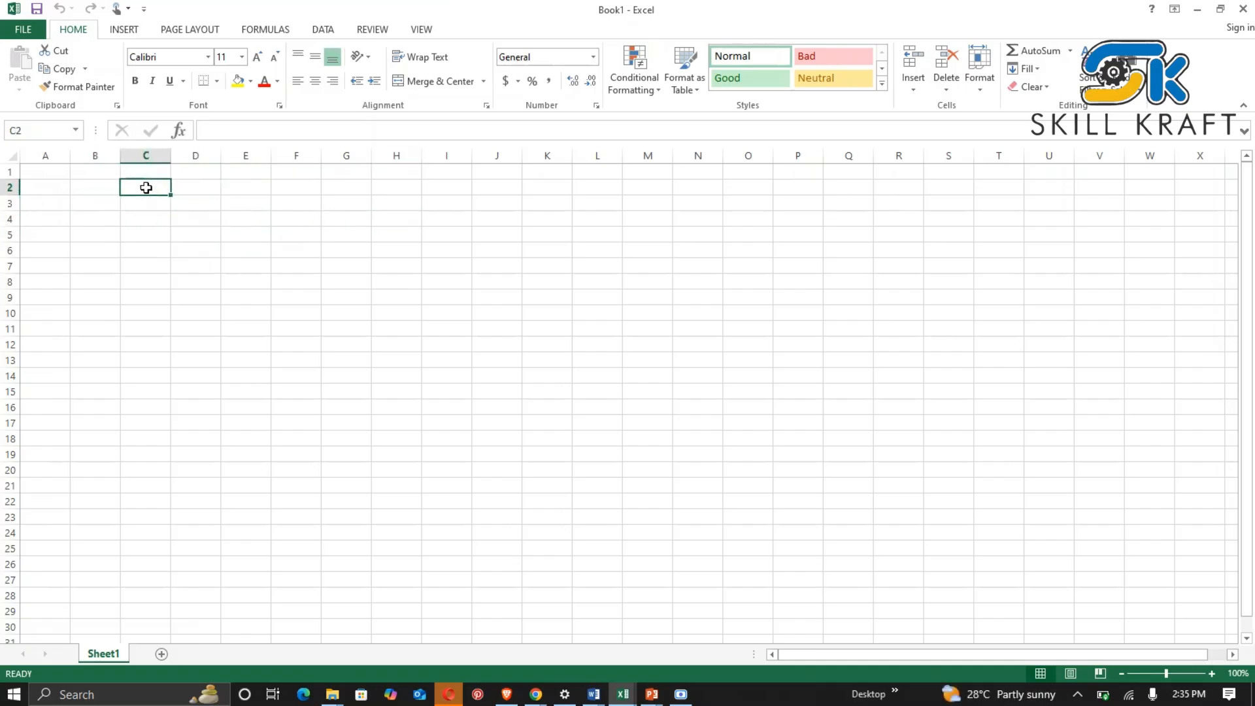
pyautogui.click(88, 191)
pyautogui.click(94, 215)
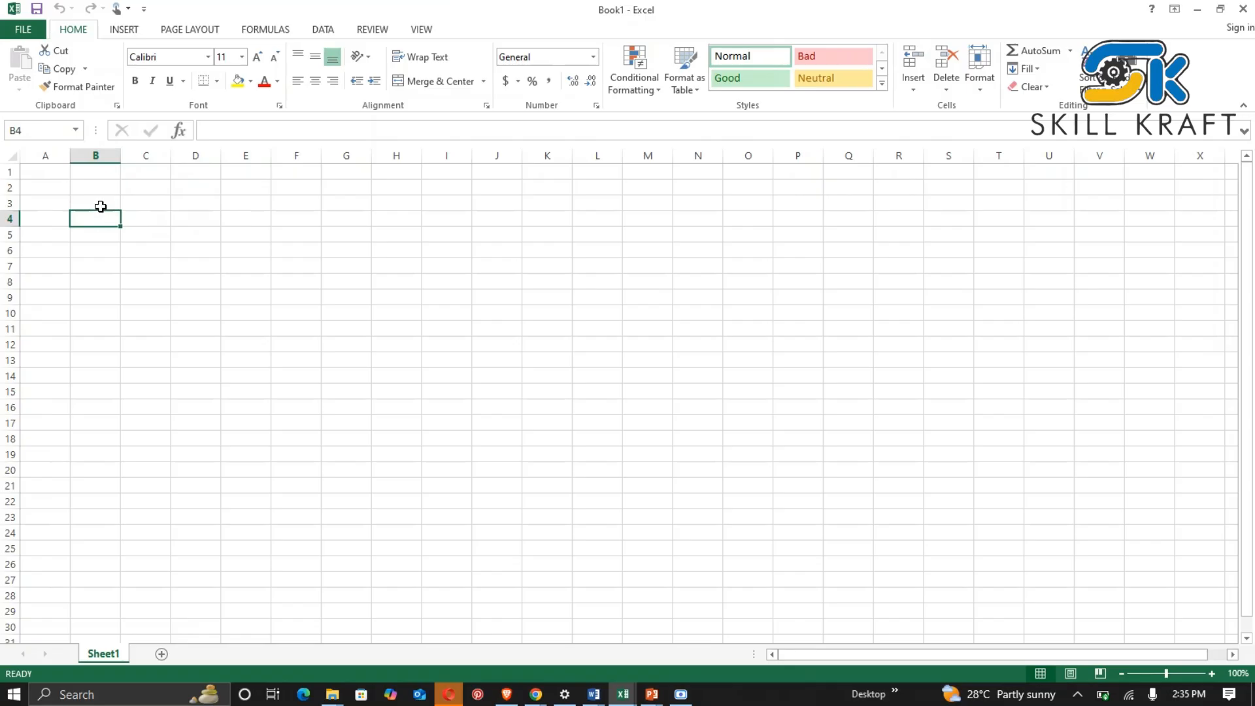
pyautogui.click(102, 204)
pyautogui.click(103, 188)
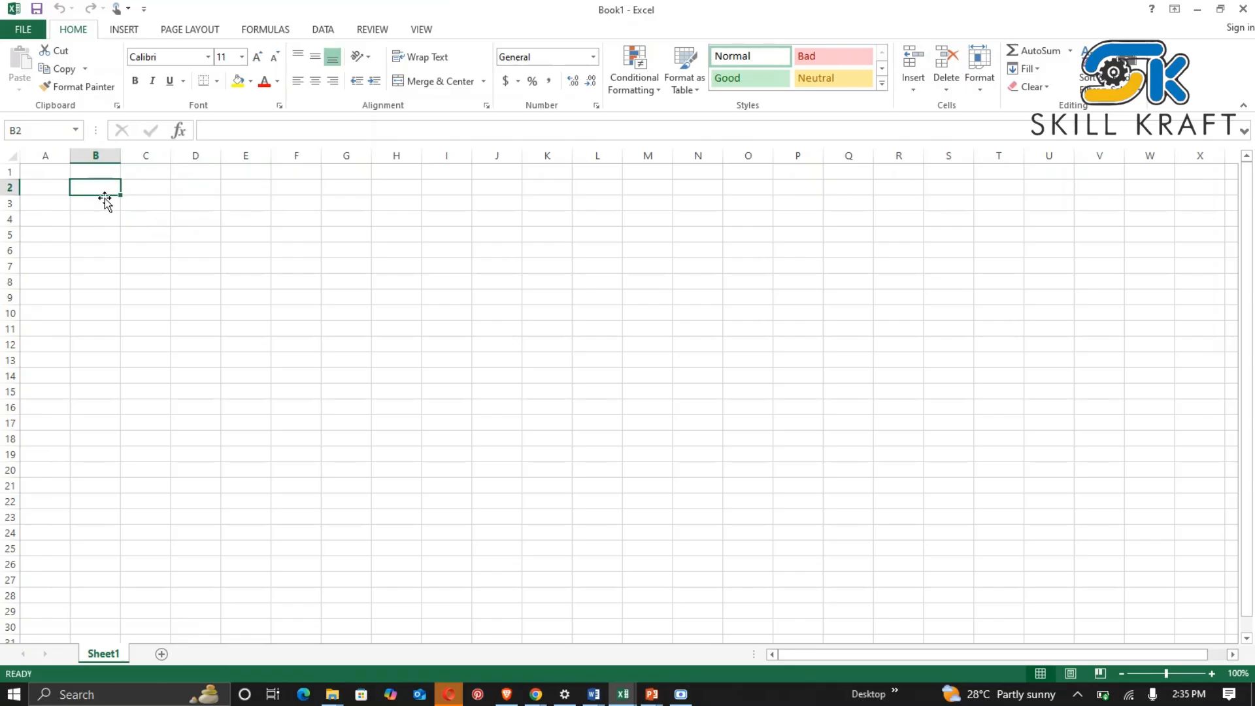
pyautogui.click(154, 183)
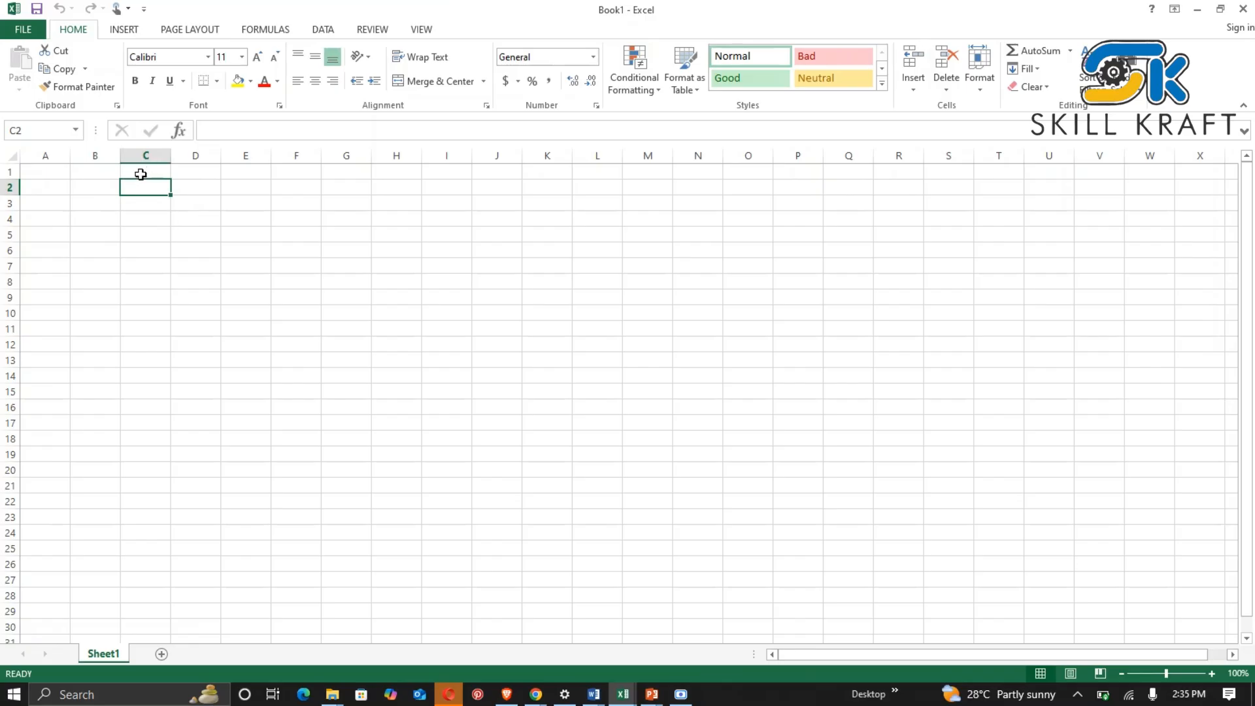
pyautogui.click(98, 203)
pyautogui.click(164, 203)
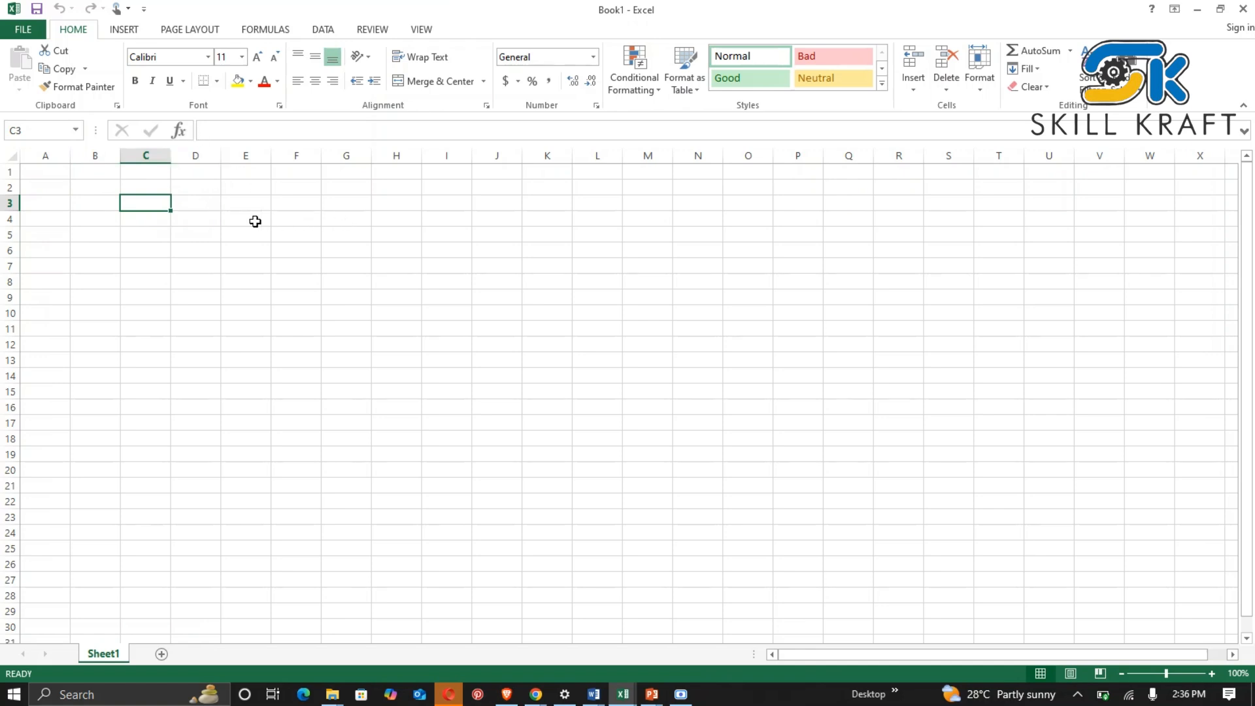
pyautogui.click(40, 174)
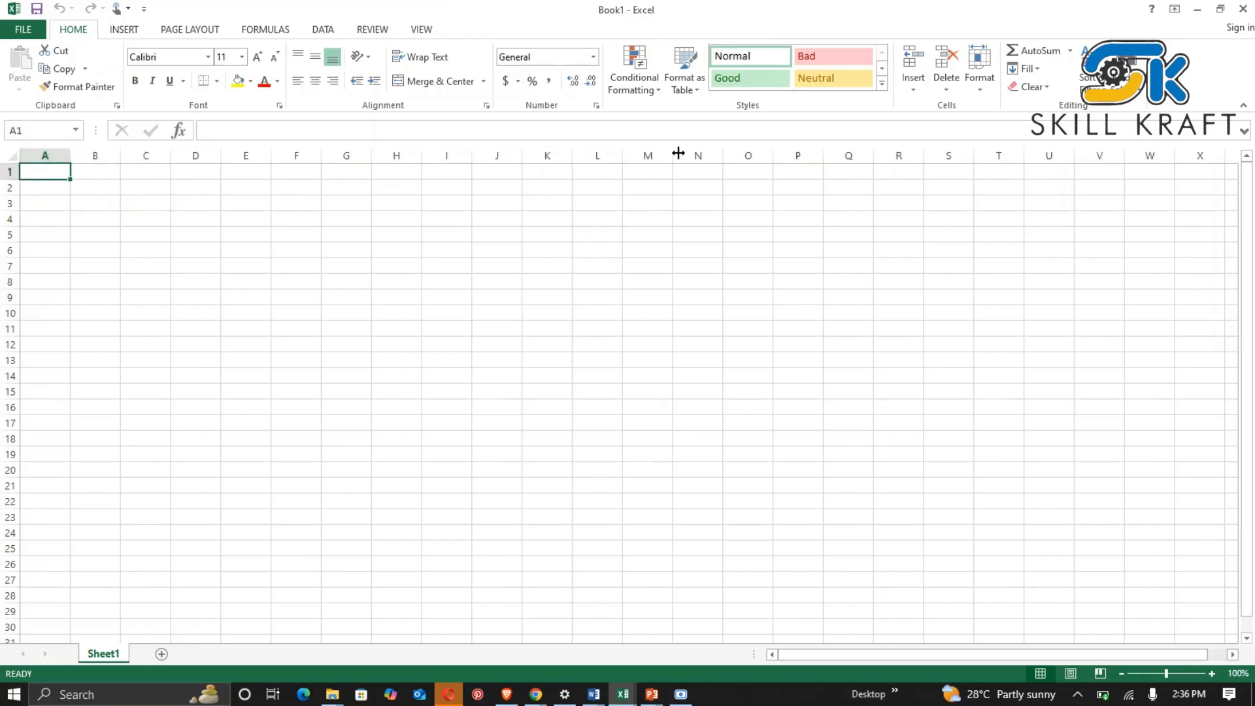
pyautogui.click(753, 194)
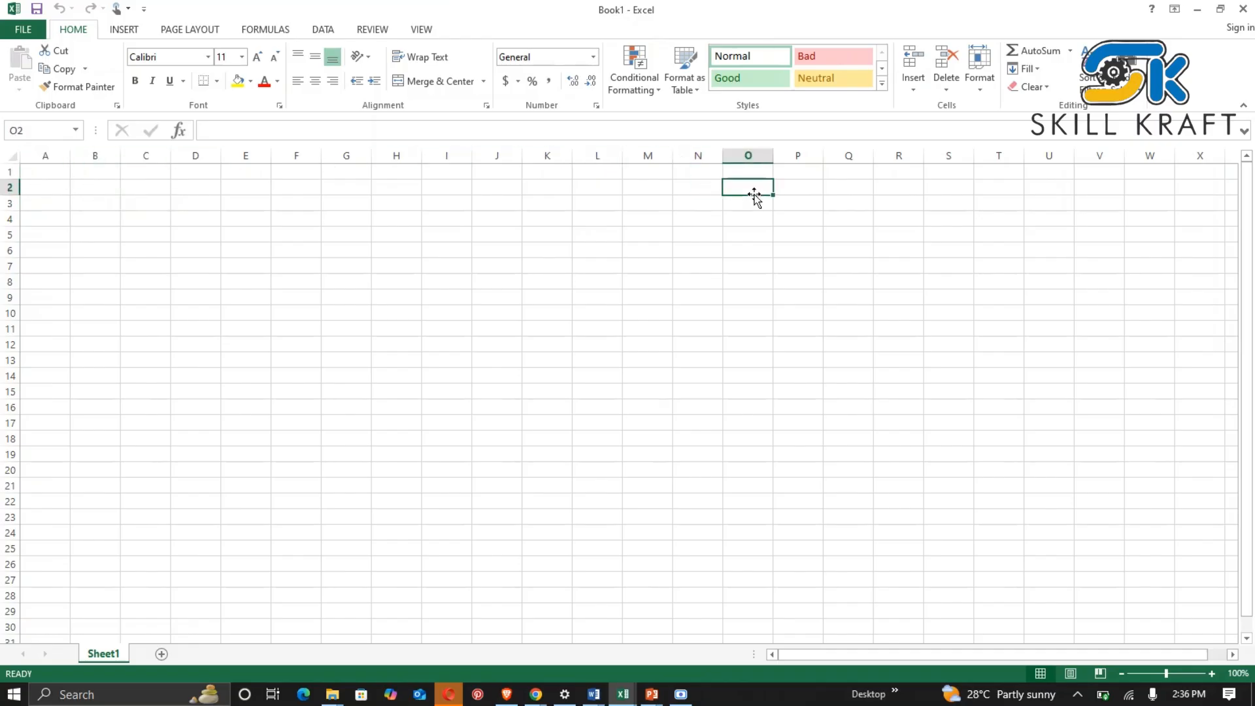
pyautogui.click(45, 171)
pyautogui.click(128, 171)
pyautogui.click(48, 172)
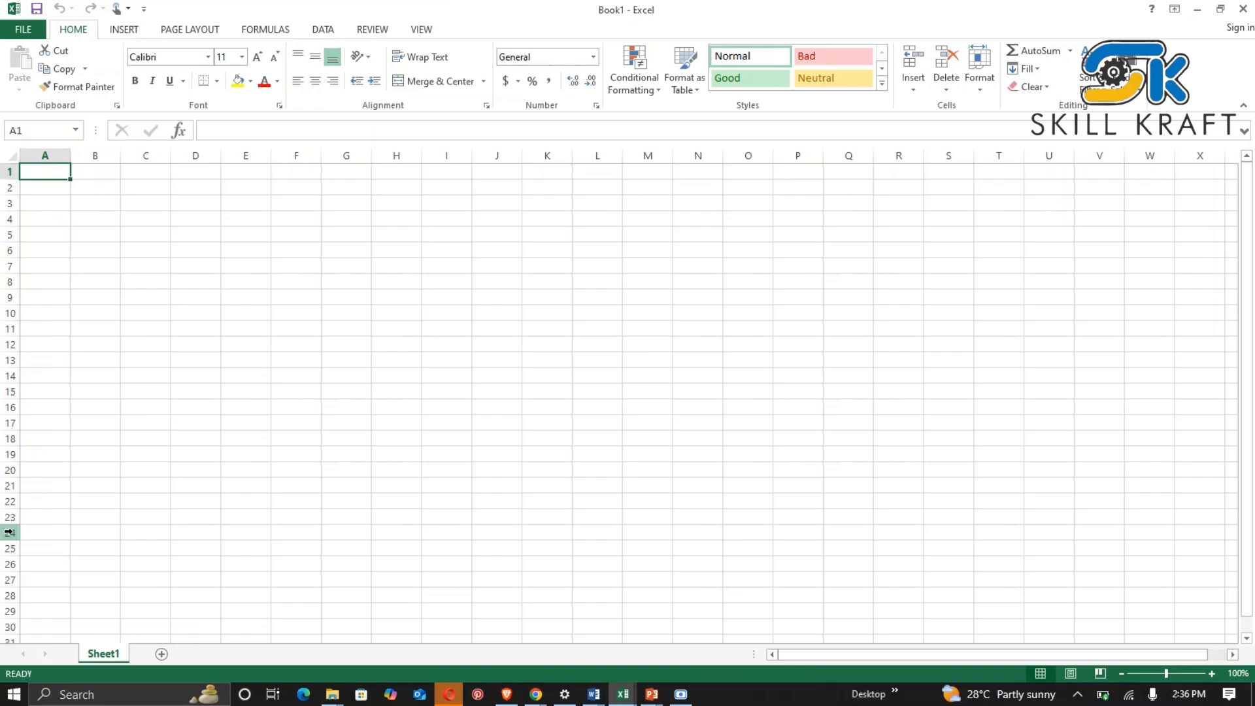
pyautogui.click(34, 520)
# Move the active cell down and up through the rows of column A repeatedly, finishing at cell A1.
pyautogui.click(48, 173)
pyautogui.press('Down')
pyautogui.press('Down')
pyautogui.press('Down')
pyautogui.press('Down')
pyautogui.press('Down')
pyautogui.press('Down')
pyautogui.press('Down')
pyautogui.press('Down')
pyautogui.press('Down')
pyautogui.press('Down')
pyautogui.press('Down')
pyautogui.press('Down')
pyautogui.press('Down')
pyautogui.press('Down')
pyautogui.press('Down')
pyautogui.press('Down')
pyautogui.press('Down')
pyautogui.press('Down')
pyautogui.press('Down')
pyautogui.press('Down')
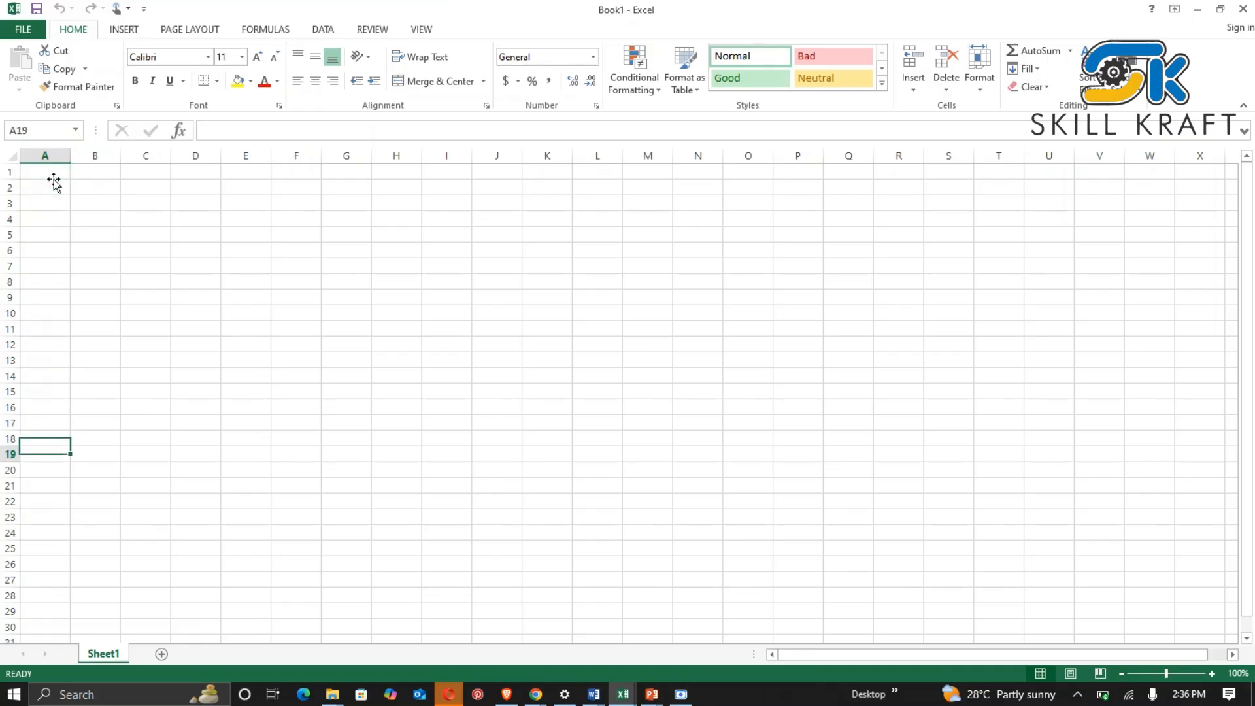
pyautogui.press('Up')
pyautogui.press('Up')
pyautogui.press('Up')
pyautogui.press('Up')
pyautogui.press('Up')
pyautogui.press('Up')
pyautogui.press('Up')
pyautogui.press('Up')
pyautogui.press('Up')
pyautogui.press('Up')
pyautogui.press('Up')
pyautogui.press('Up')
pyautogui.press('Up')
pyautogui.press('Up')
pyautogui.press('Up')
pyautogui.press('Up')
pyautogui.press('Up')
pyautogui.press('Up')
pyautogui.press('Up')
pyautogui.press('Up')
pyautogui.press('Up')
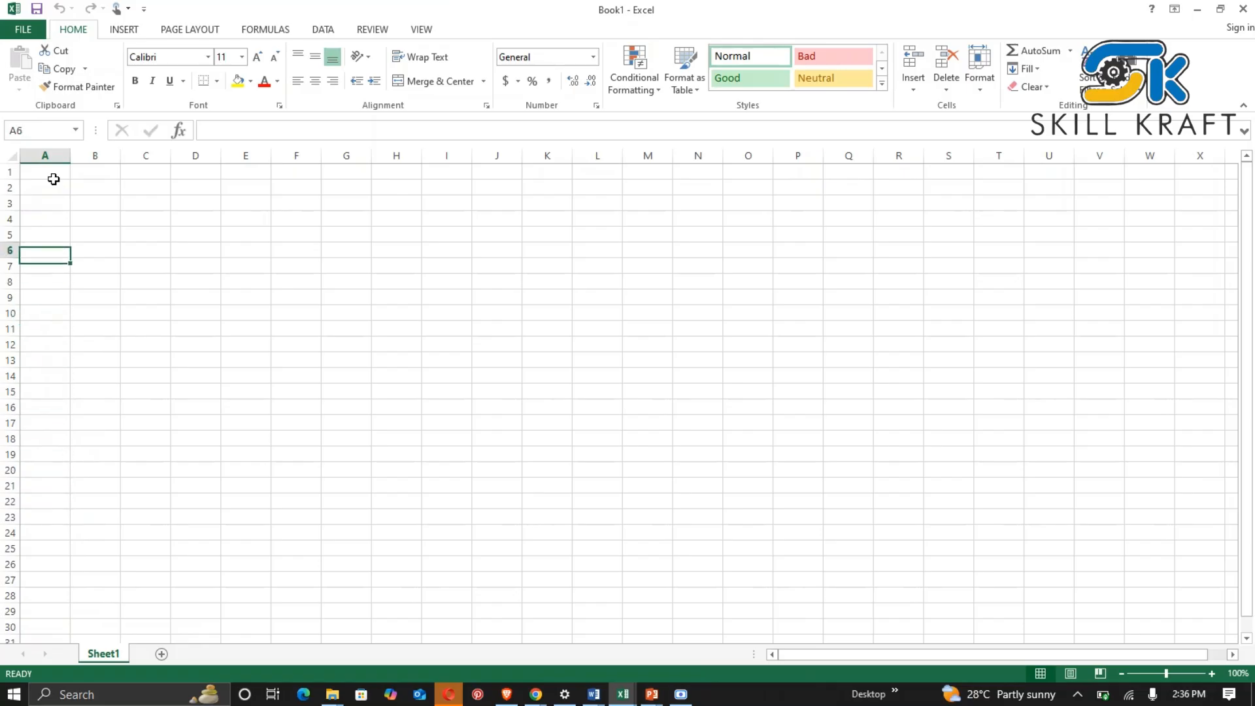
pyautogui.press('Down')
pyautogui.press('Down')
pyautogui.press('Down')
pyautogui.press('Down')
pyautogui.press('Up')
pyautogui.press('Up')
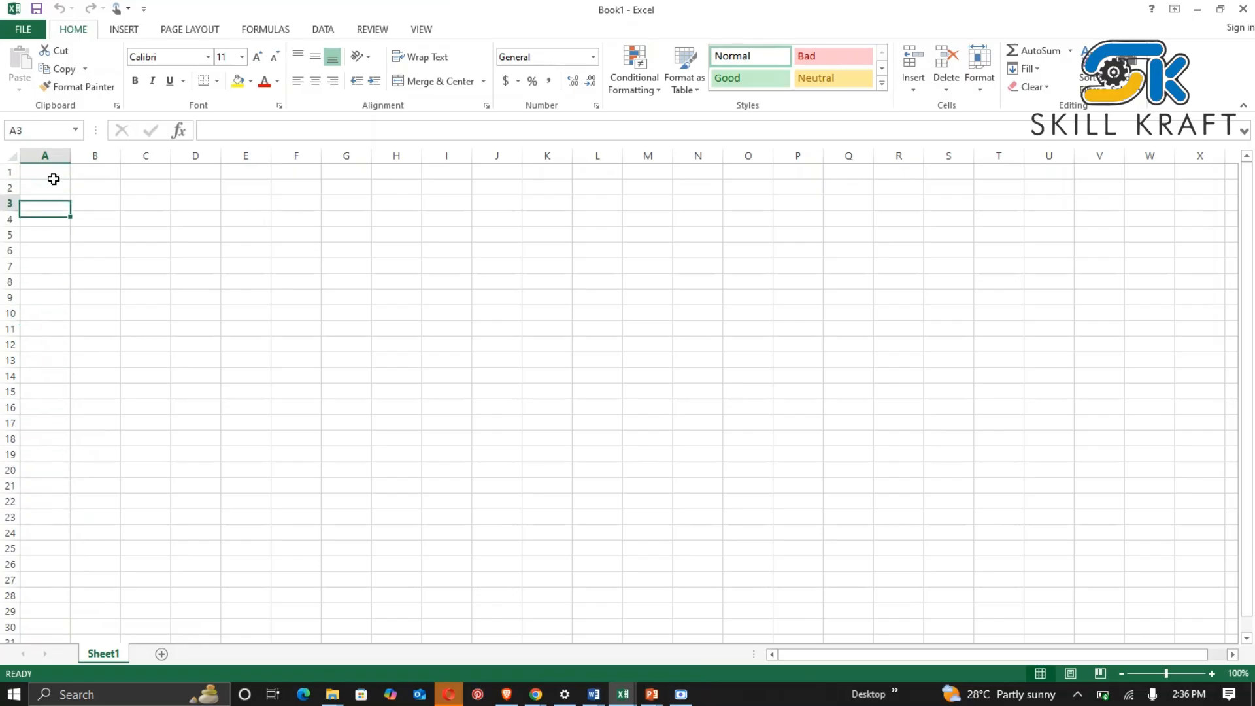
pyautogui.press('Up')
pyautogui.press('Up')
pyautogui.press('Down')
pyautogui.press('Down')
pyautogui.press('Down')
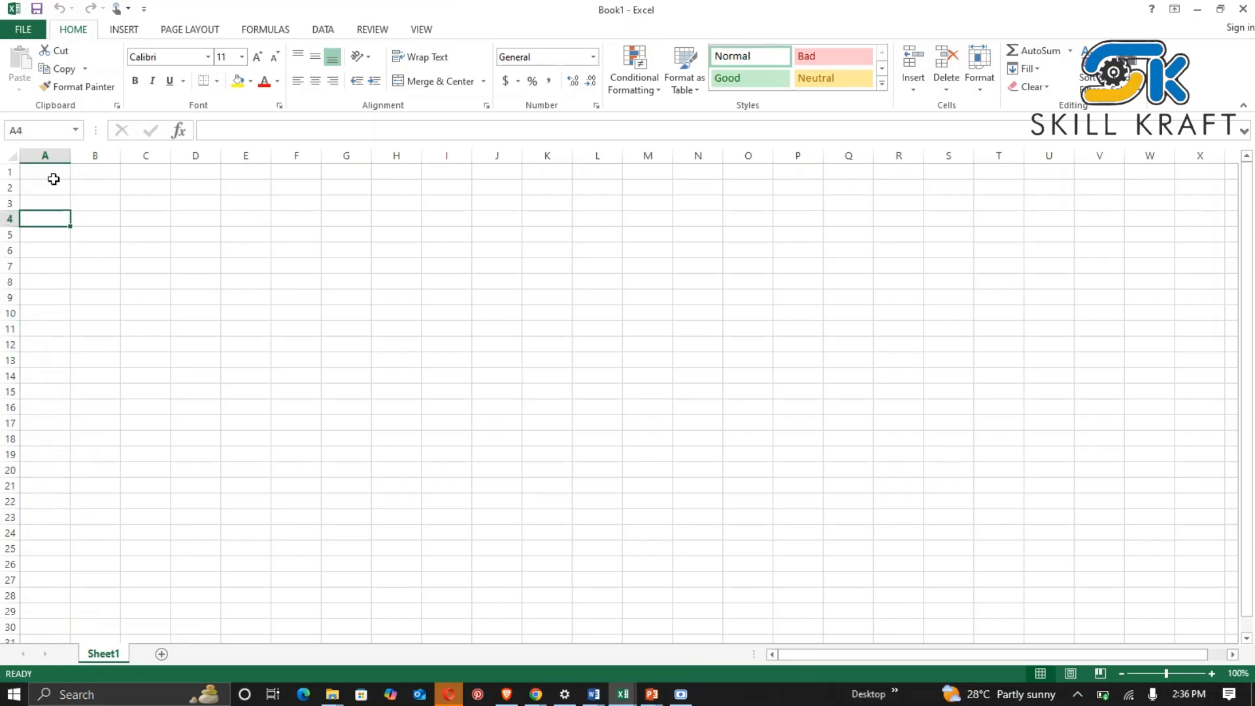
pyautogui.press('Down')
pyautogui.press('Down')
pyautogui.press('Down')
pyautogui.press('Down')
pyautogui.press('Up')
pyautogui.press('Up')
pyautogui.press('Up')
pyautogui.press('Up')
pyautogui.press('Up')
pyautogui.press('Up')
pyautogui.press('Up')
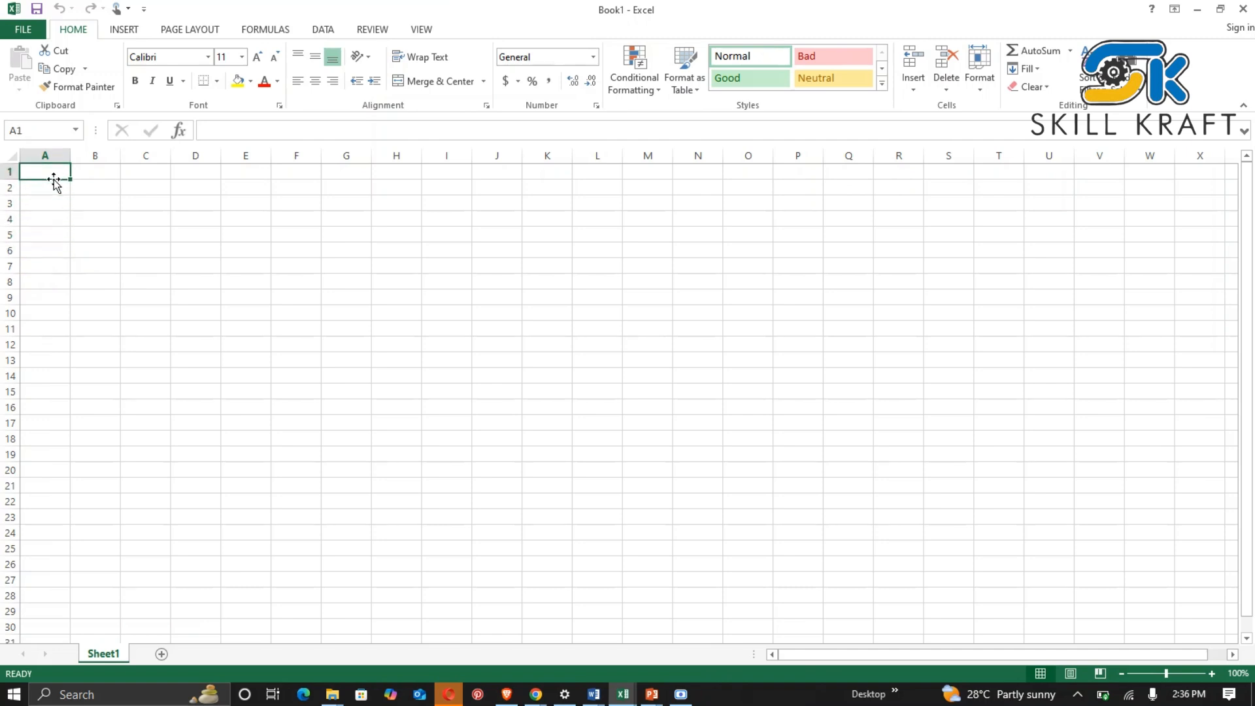
# Enter the column headings NAME in cell A1 and AGE in cell B1.
pyautogui.click(84, 185)
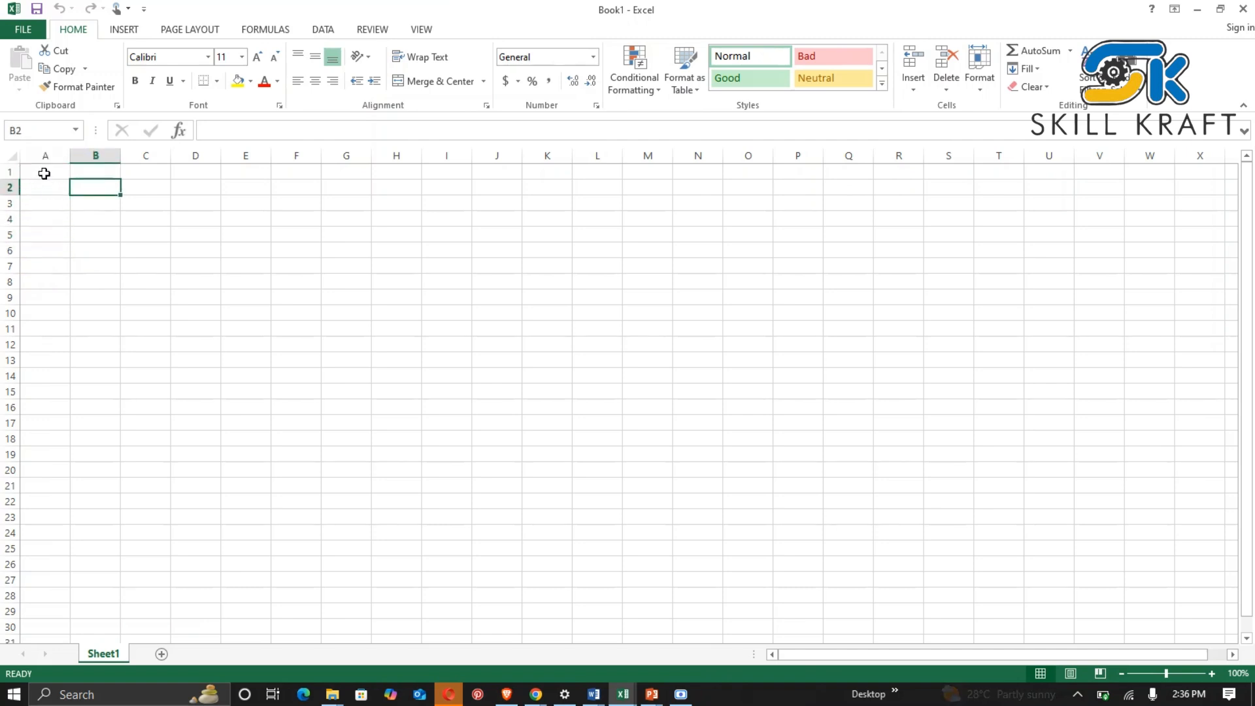
pyautogui.click(43, 173)
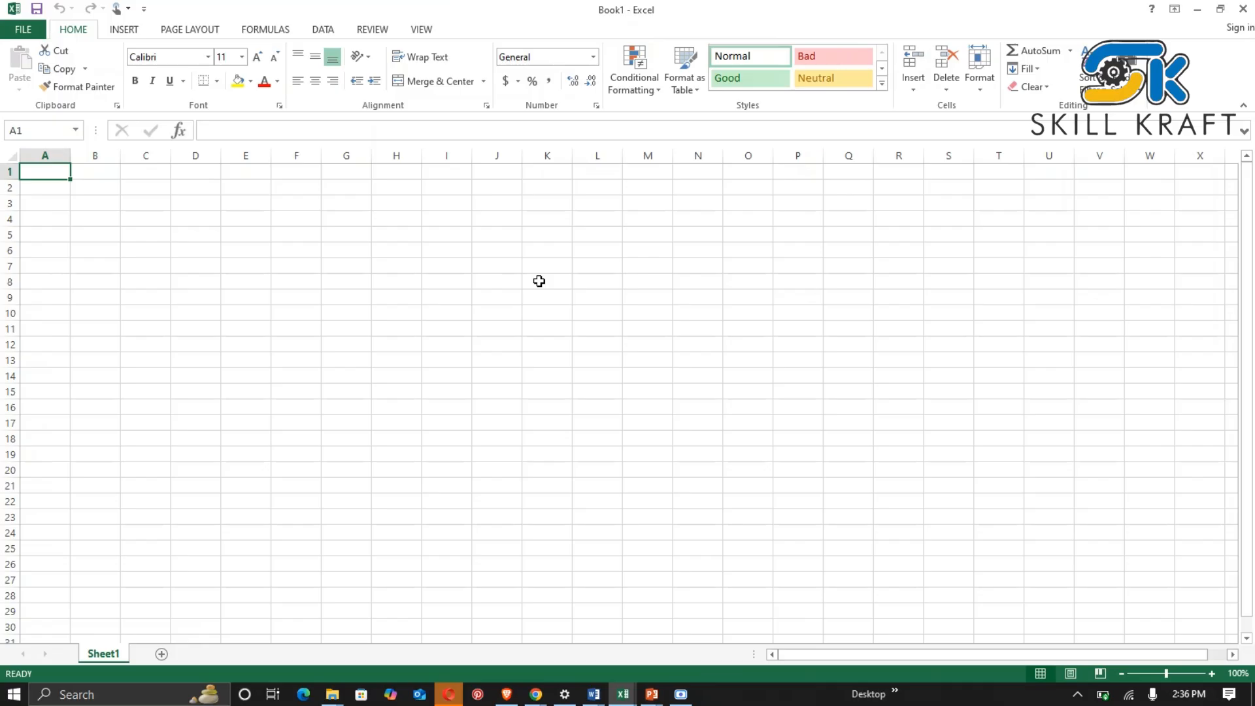
pyautogui.write('NA')
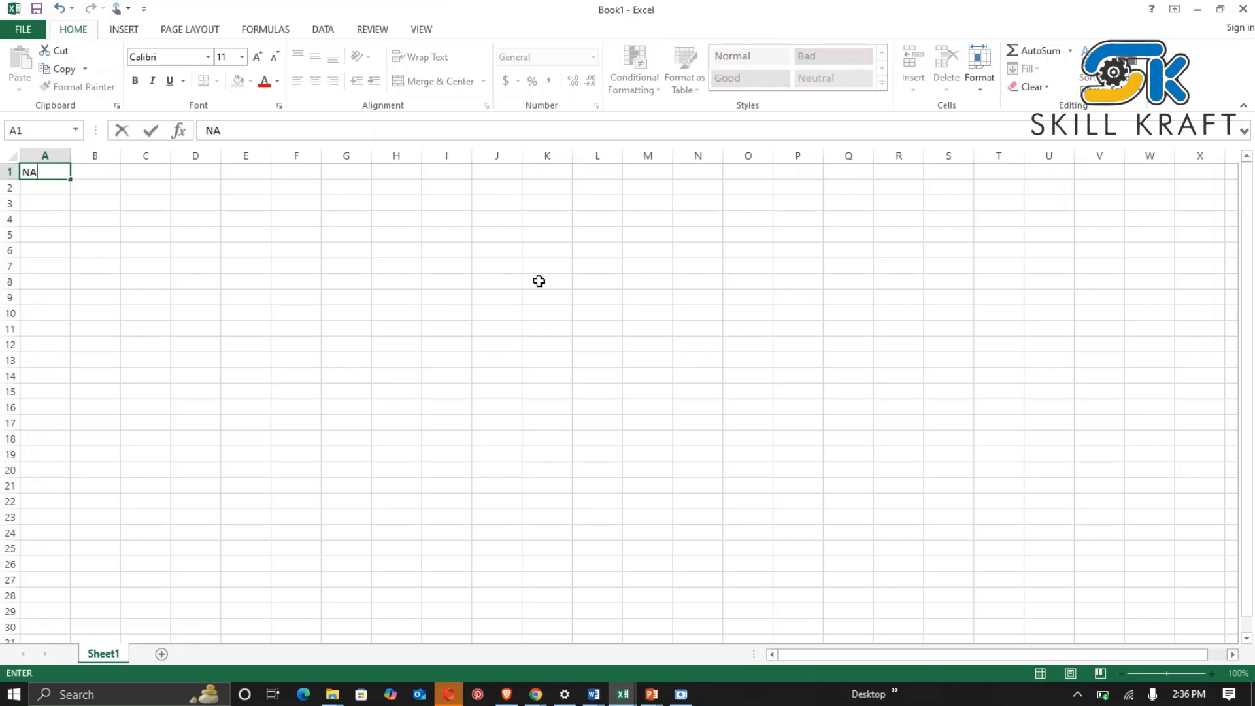
pyautogui.write('ME')
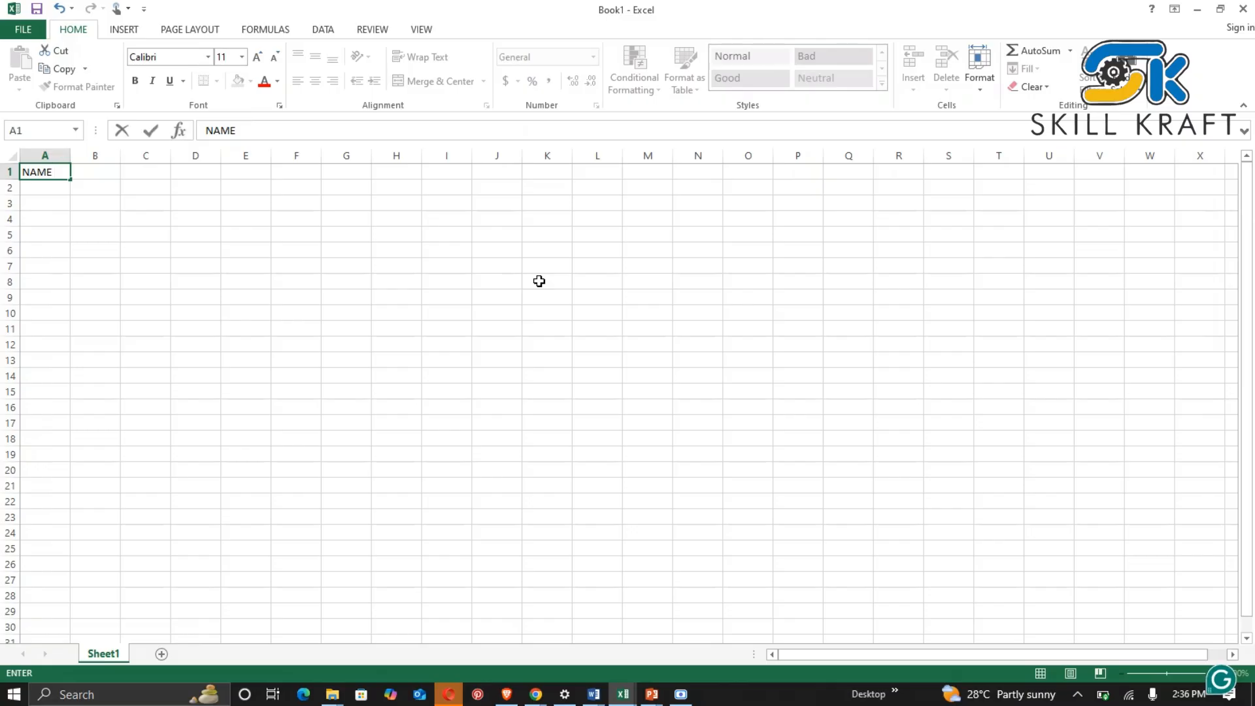
pyautogui.press('Tab')
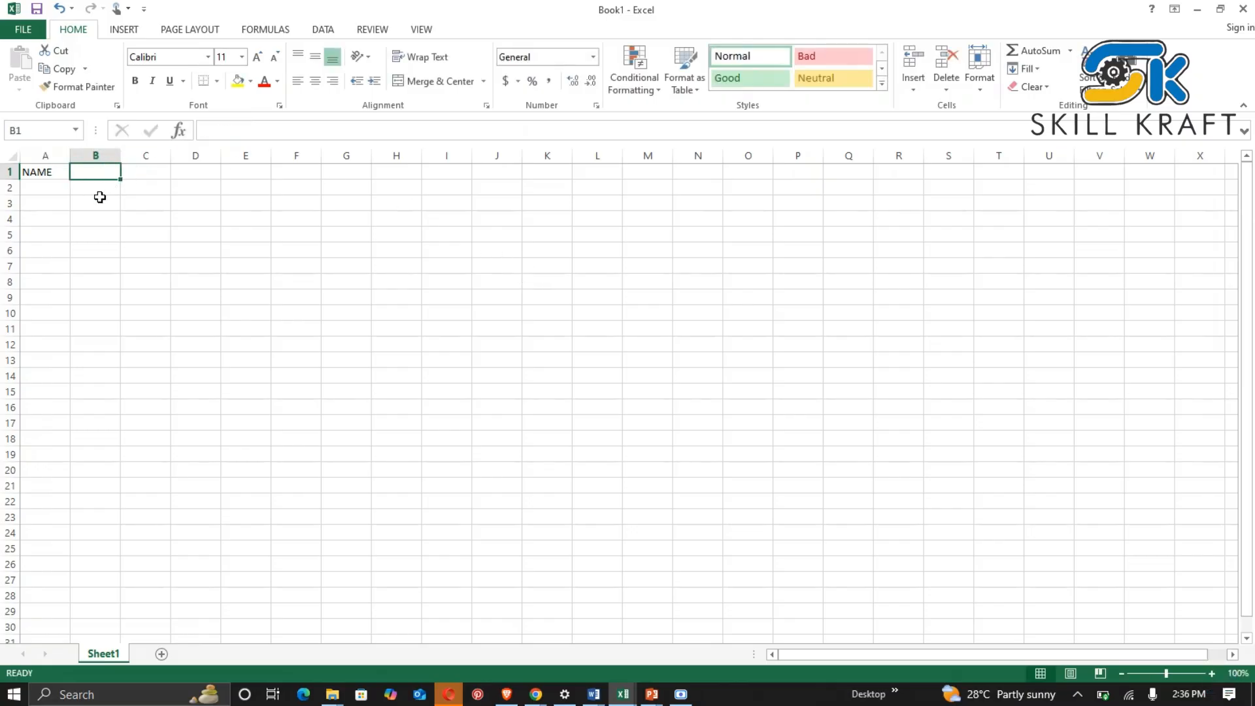
pyautogui.write('AGE')
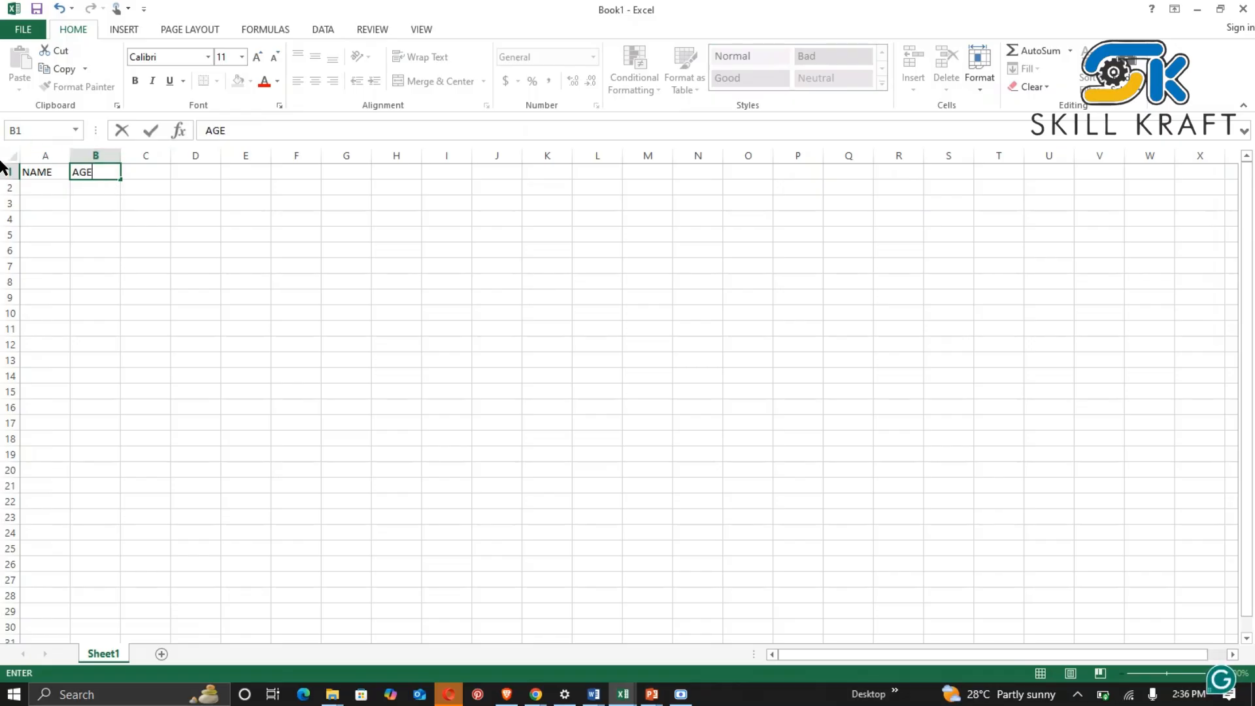
# Fill in the first record with Skillkraft in cell A2 and 28 in cell B2.
pyautogui.click(46, 187)
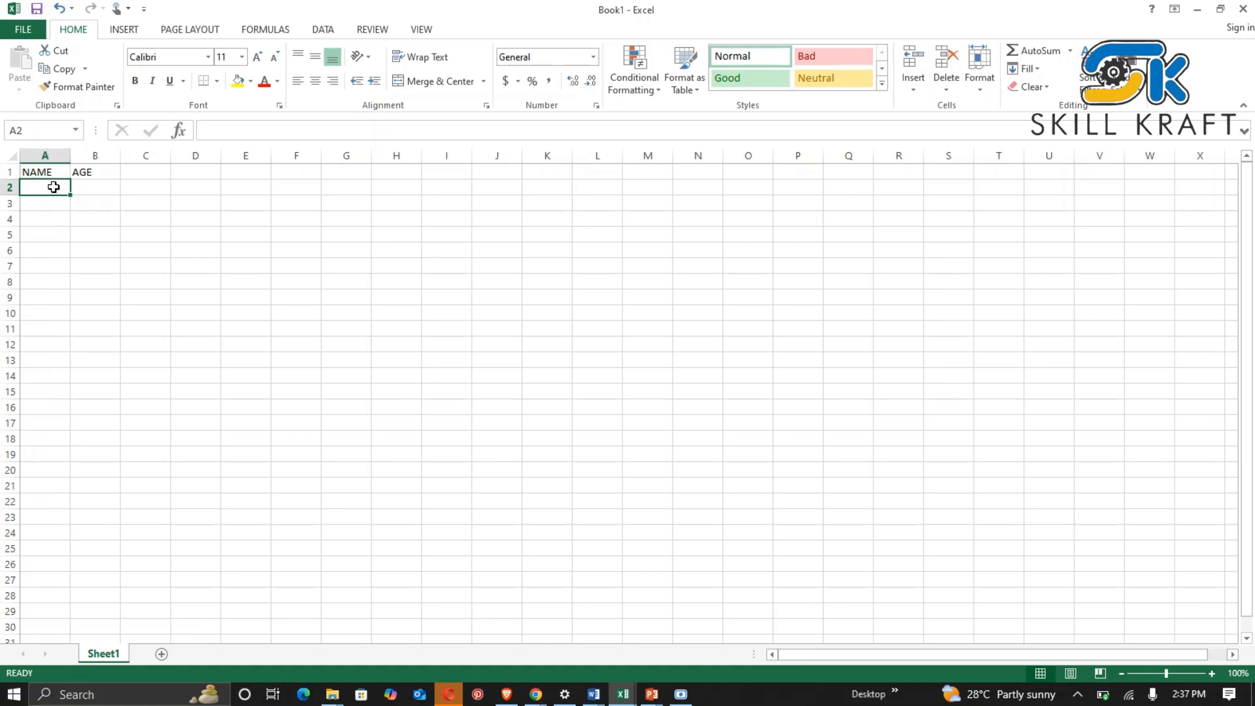
pyautogui.write('sA')
pyautogui.press('BackSpace')
pyautogui.press('BackSpace')
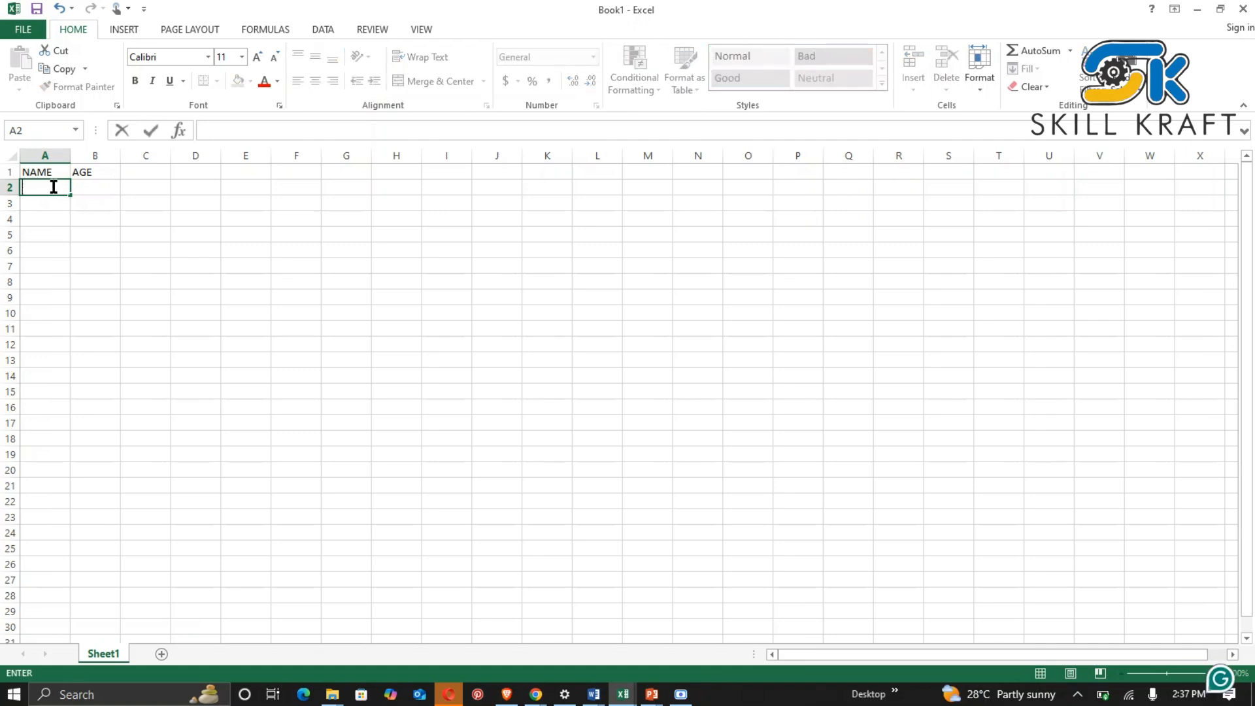
pyautogui.write('S')
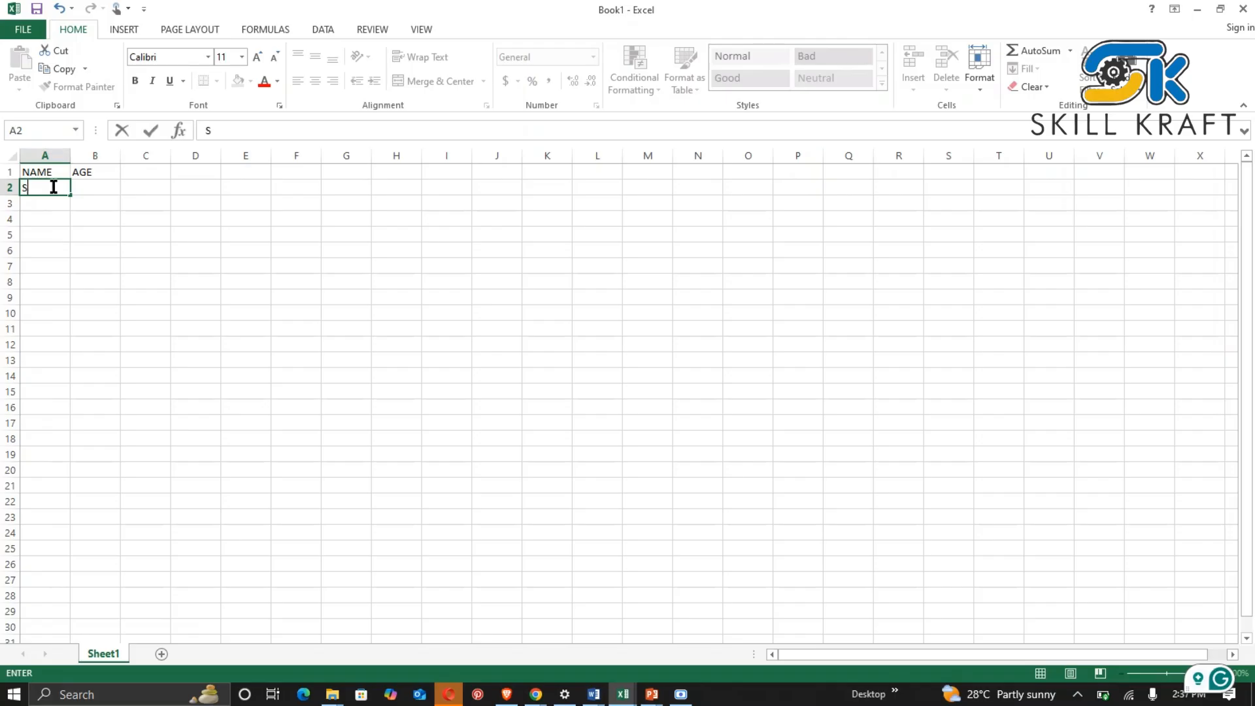
pyautogui.write('KIL')
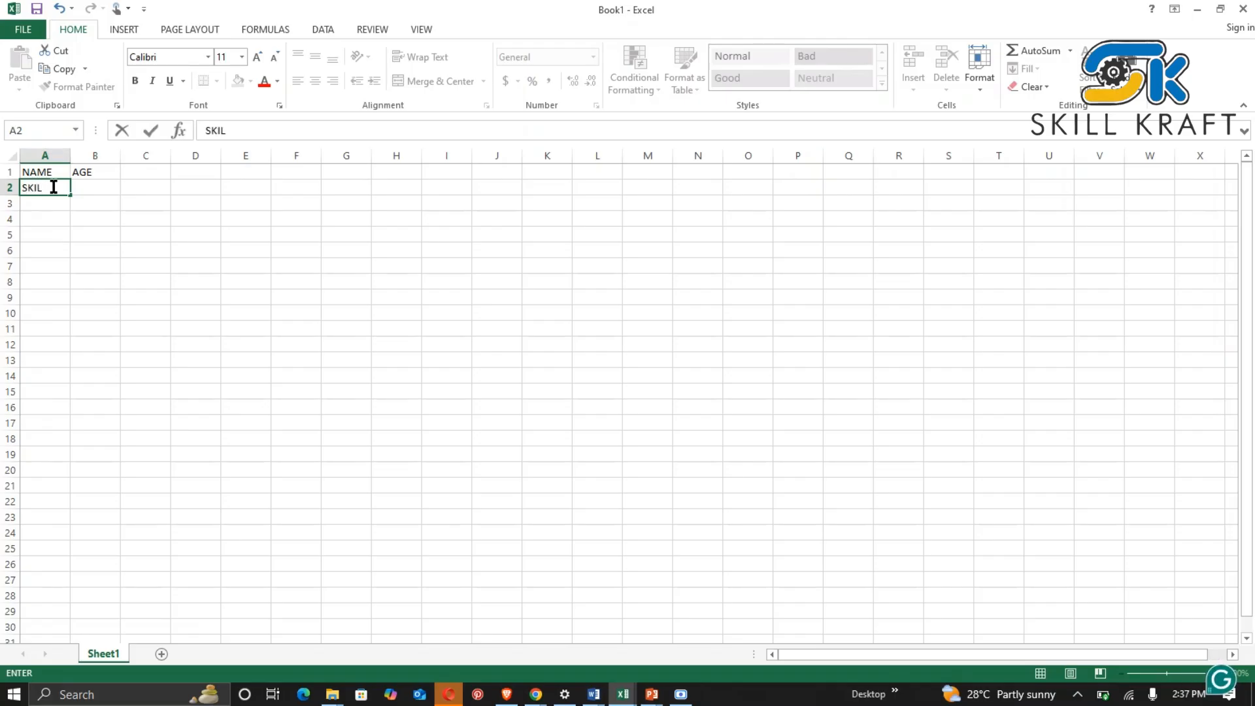
pyautogui.press('BackSpace')
pyautogui.write('killkraft')
pyautogui.press('Tab')
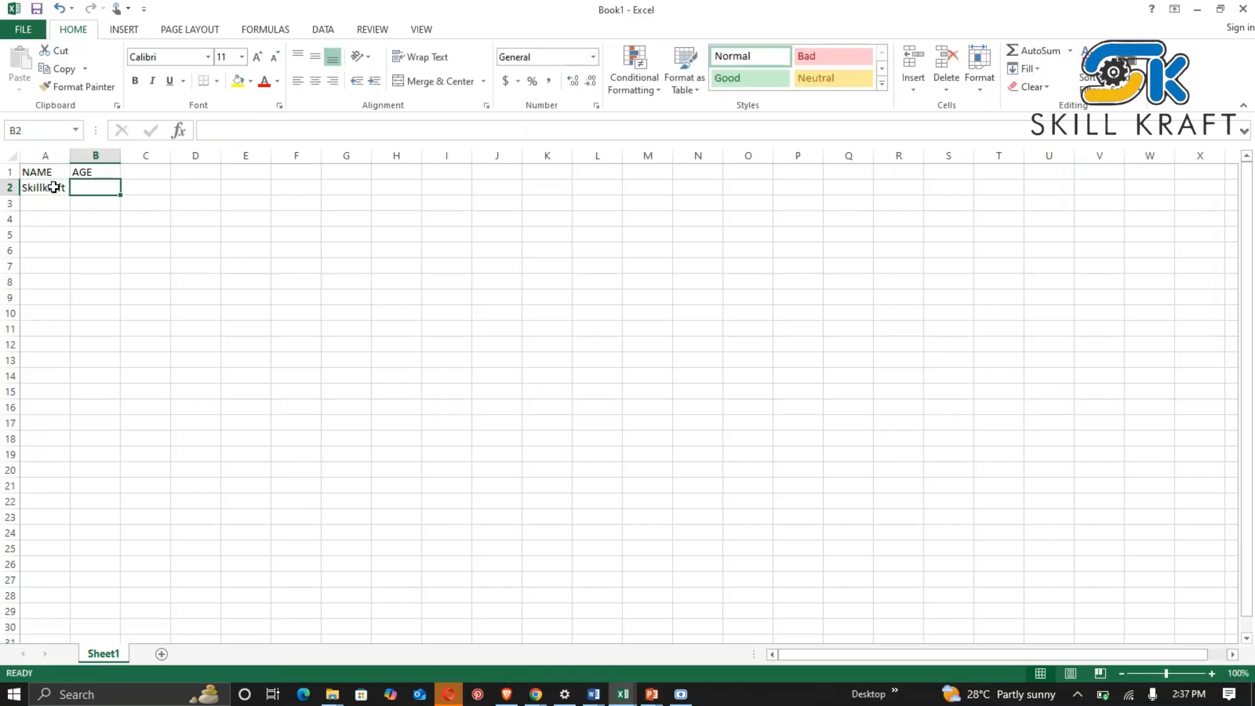
pyautogui.write('28')
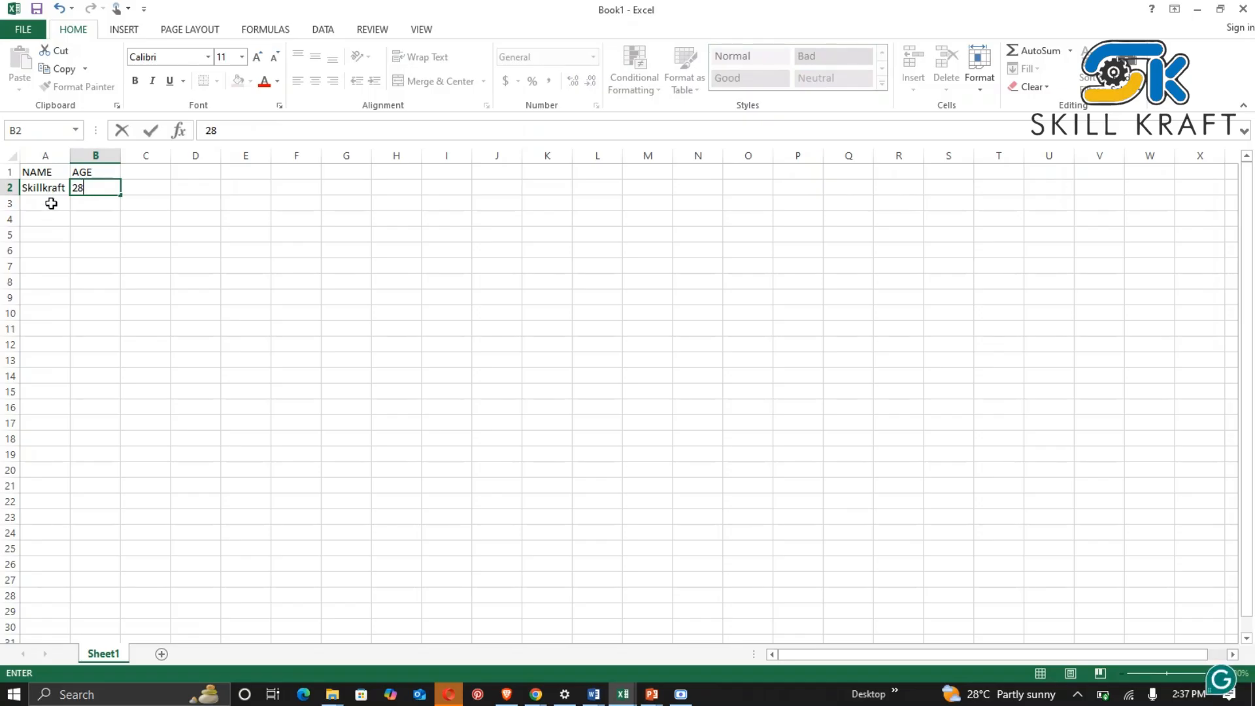
pyautogui.press('Return')
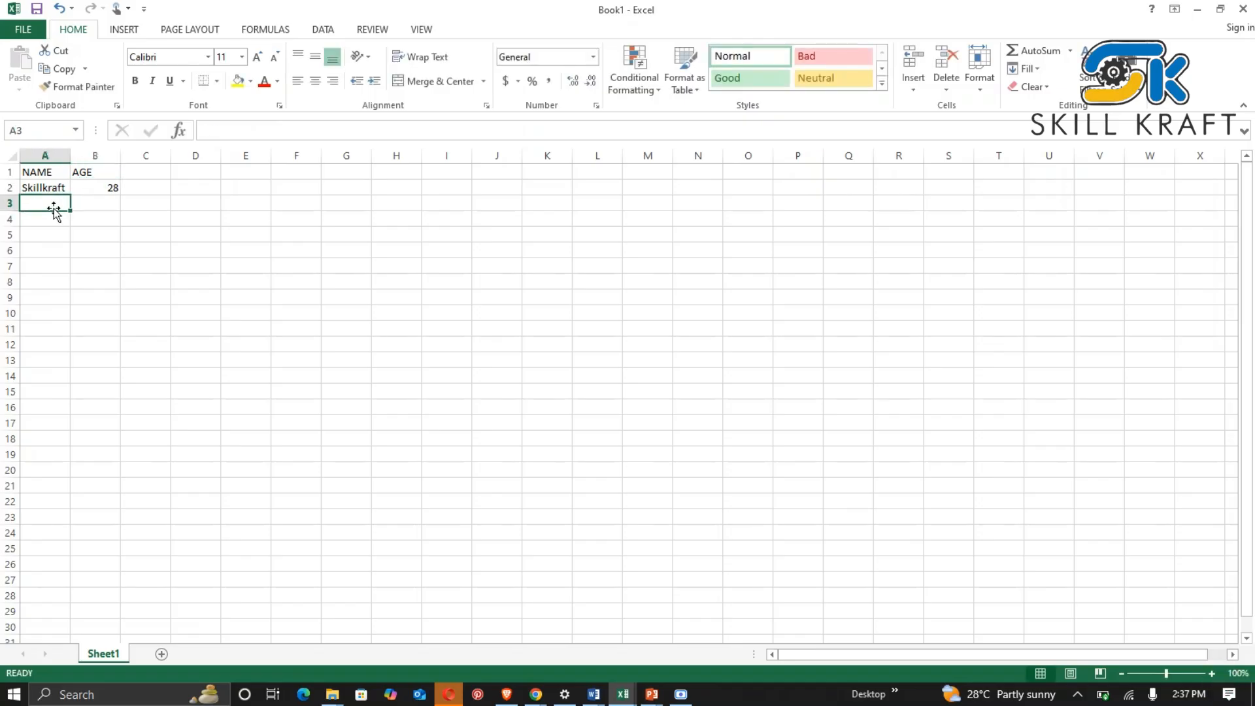
# Fill in the second record with a person's first name in cell A3 and 35 in cell B3.
pyautogui.write('da')
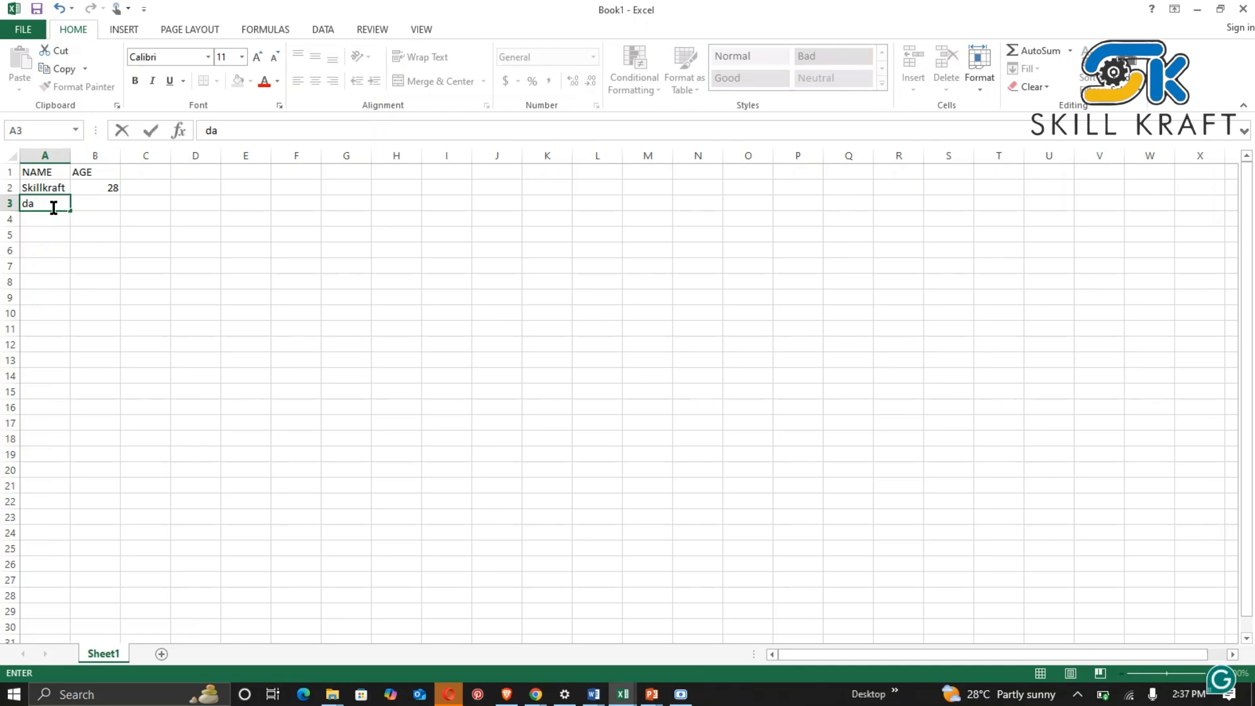
pyautogui.write('niel')
pyautogui.press('Tab')
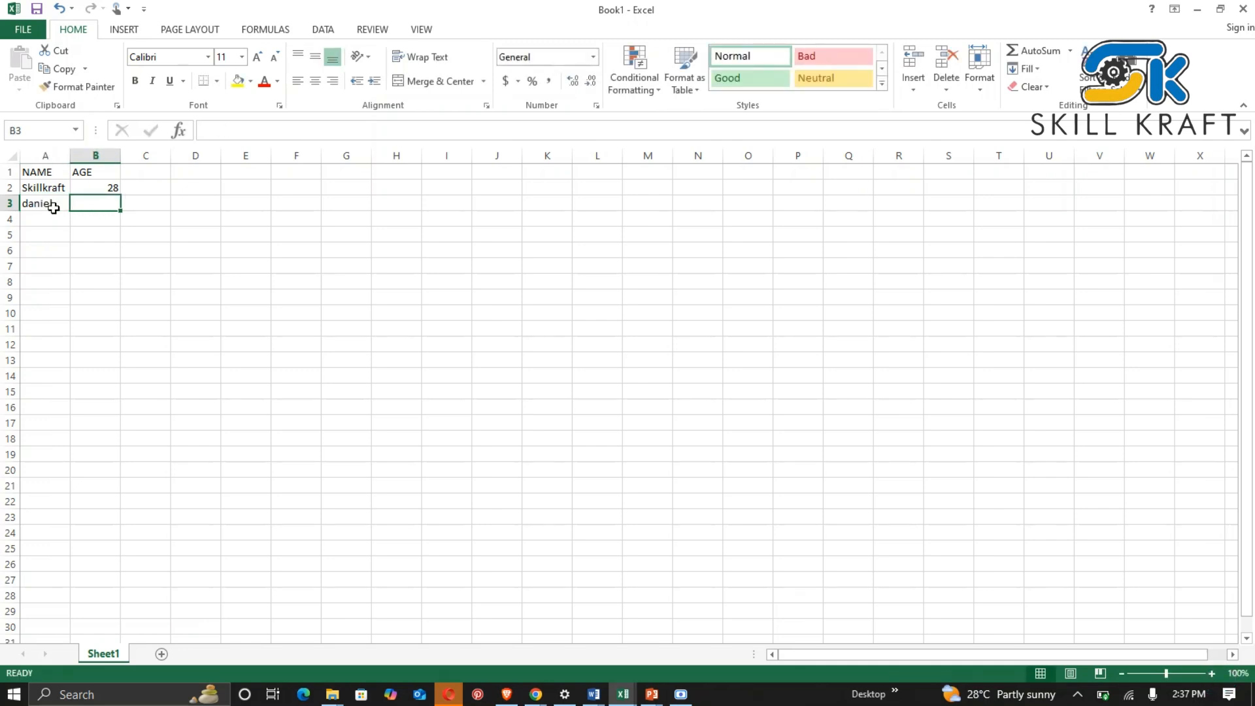
pyautogui.write('35')
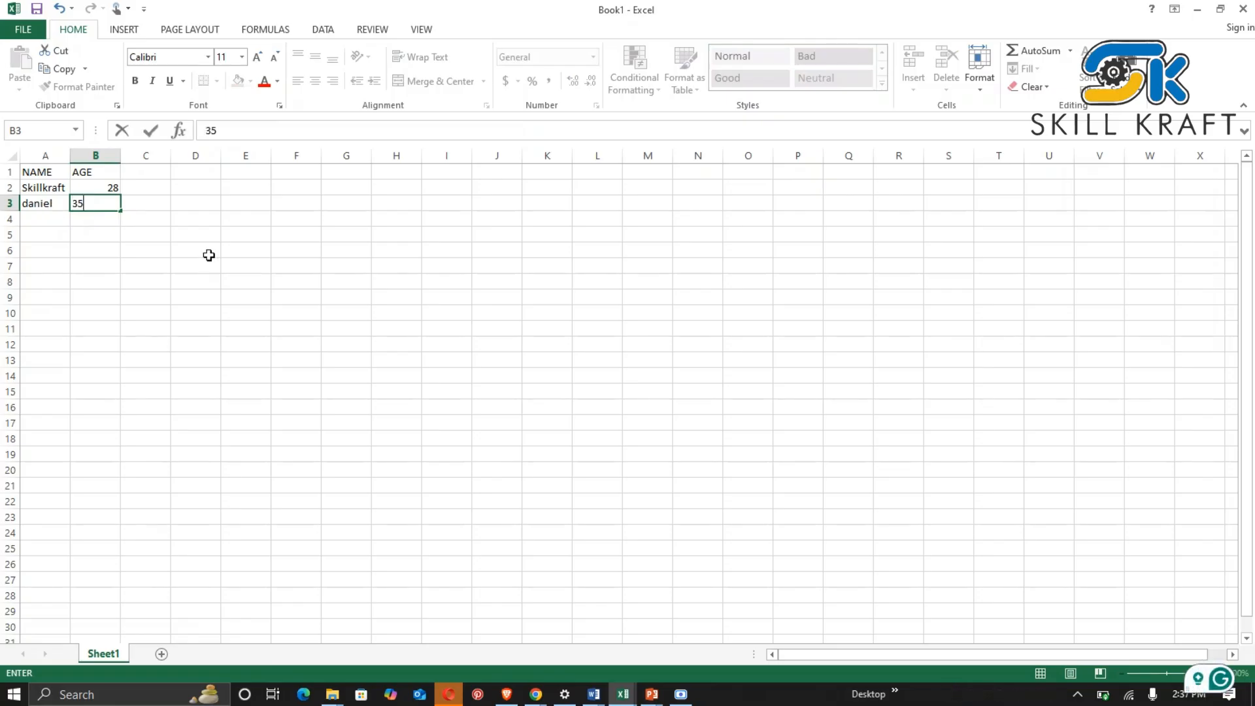
pyautogui.click(106, 249)
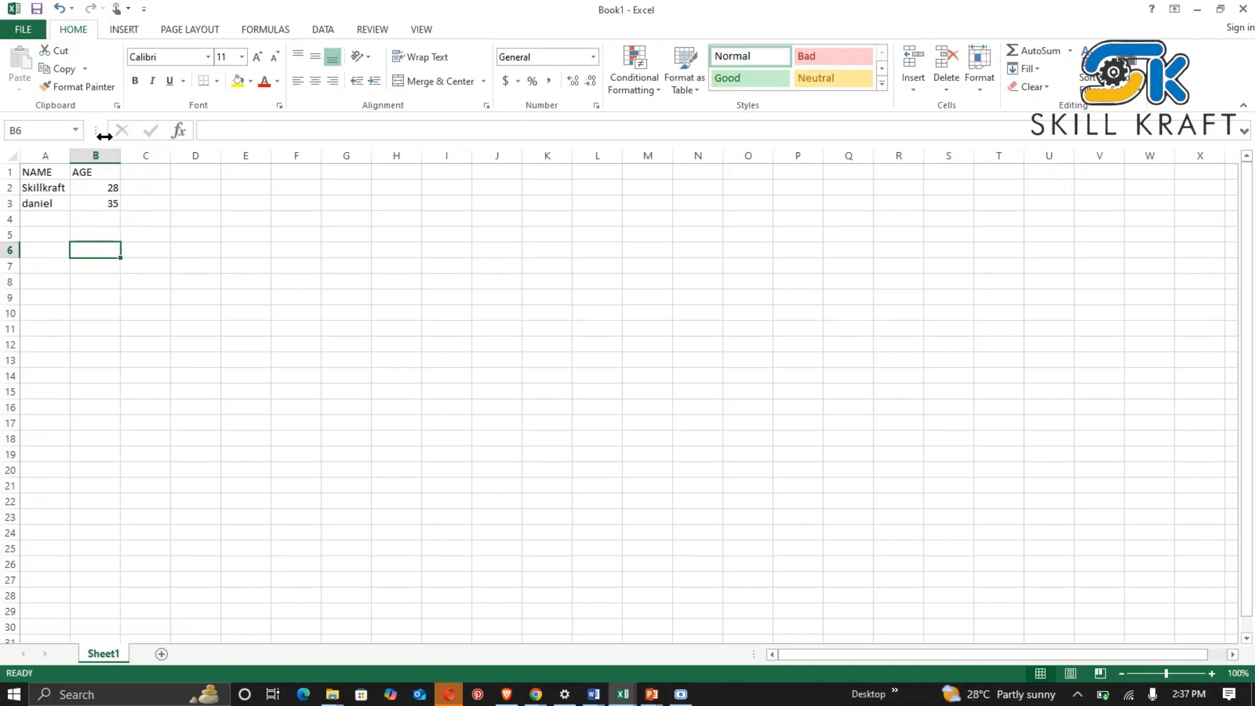
pyautogui.click(147, 175)
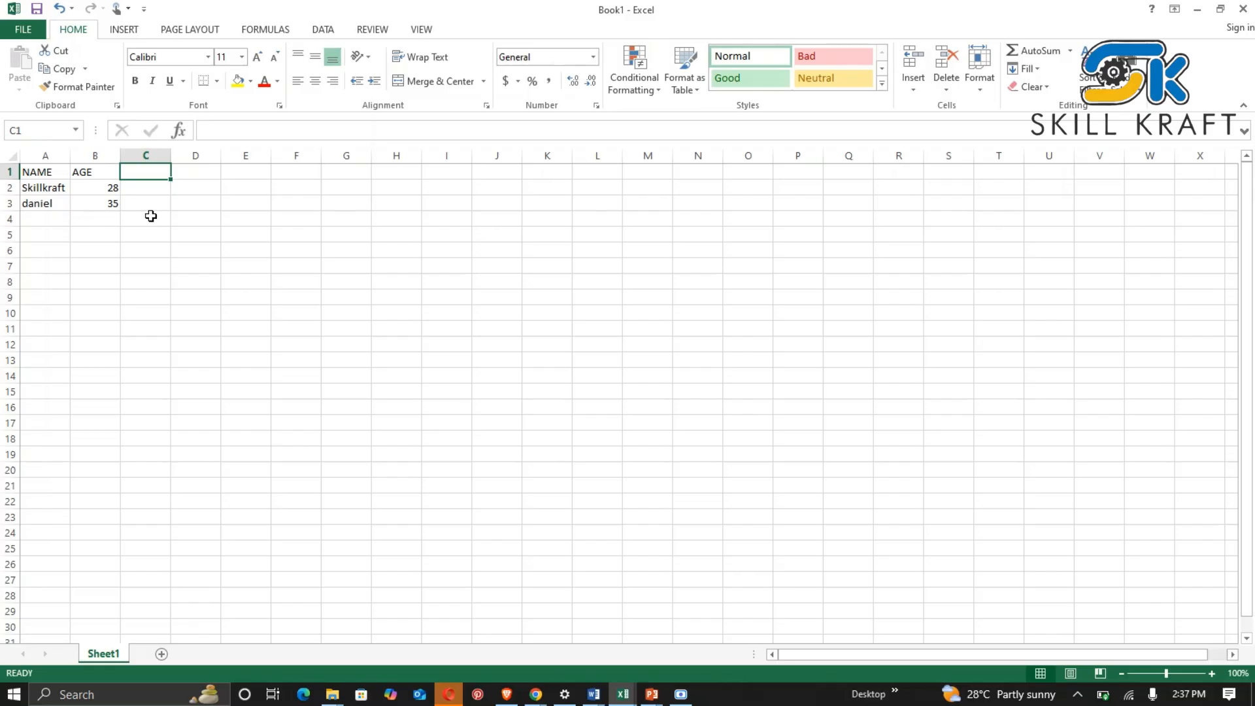
pyautogui.click(148, 218)
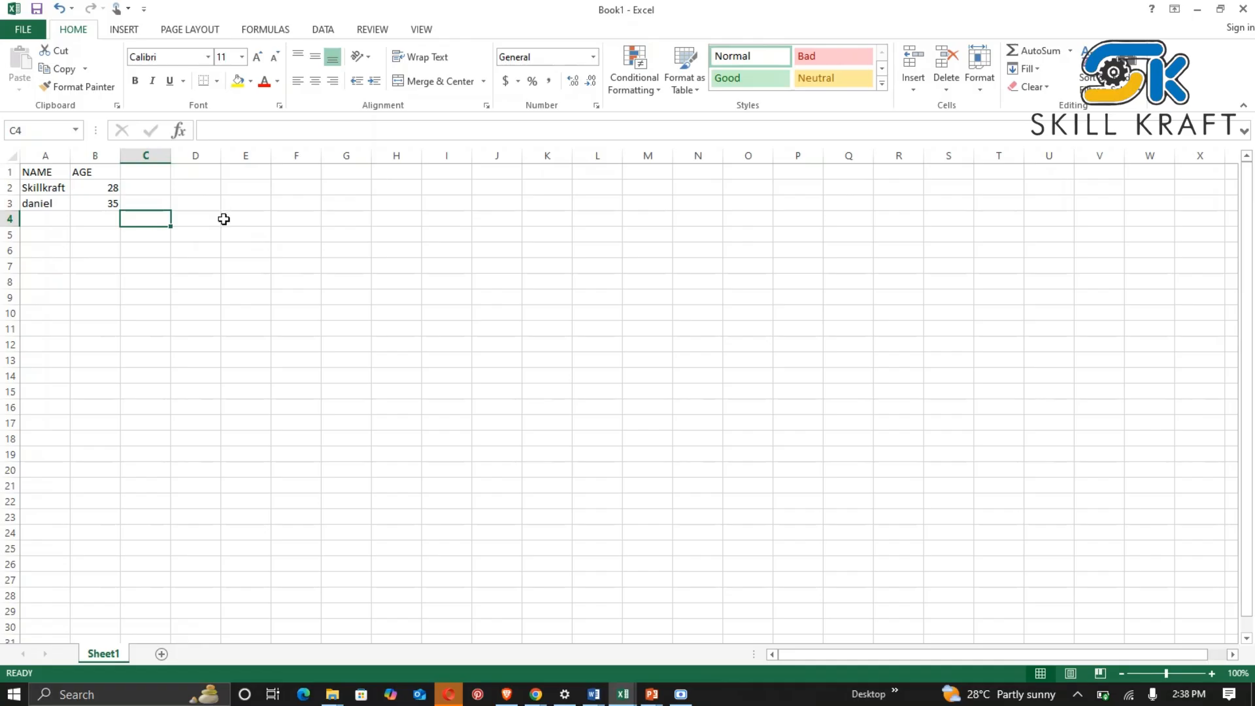
pyautogui.click(43, 178)
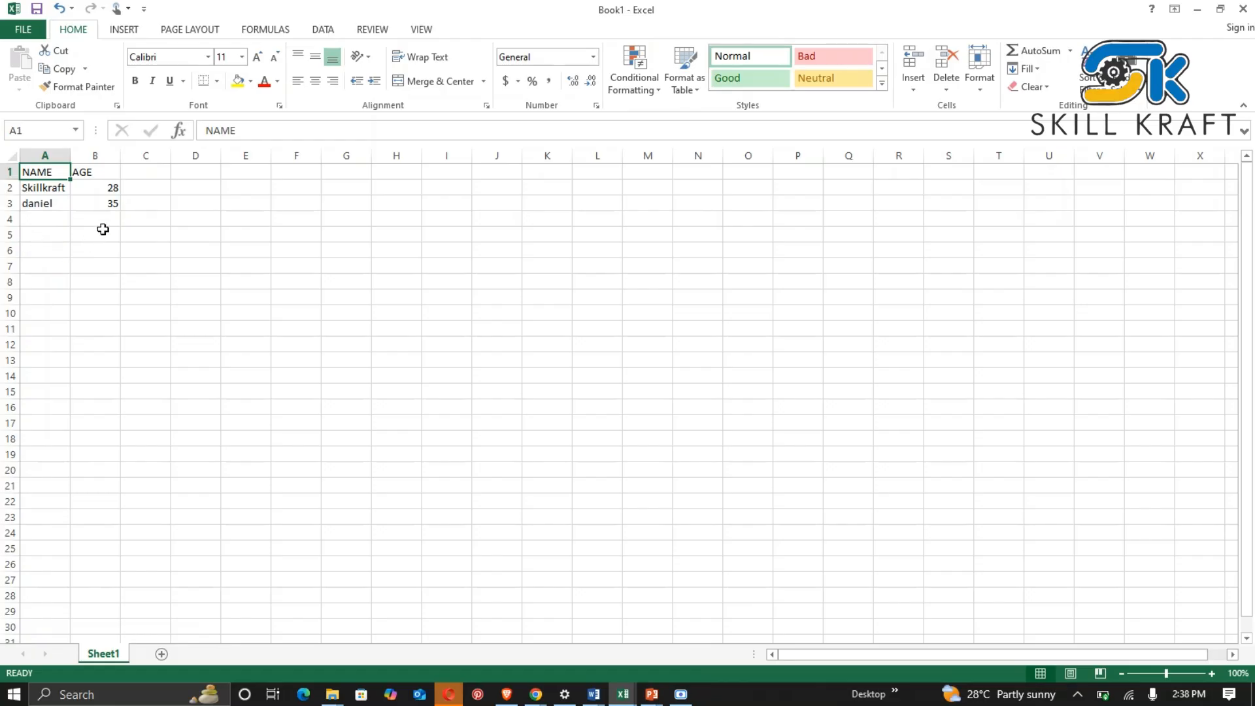
pyautogui.click(160, 189)
pyautogui.click(90, 215)
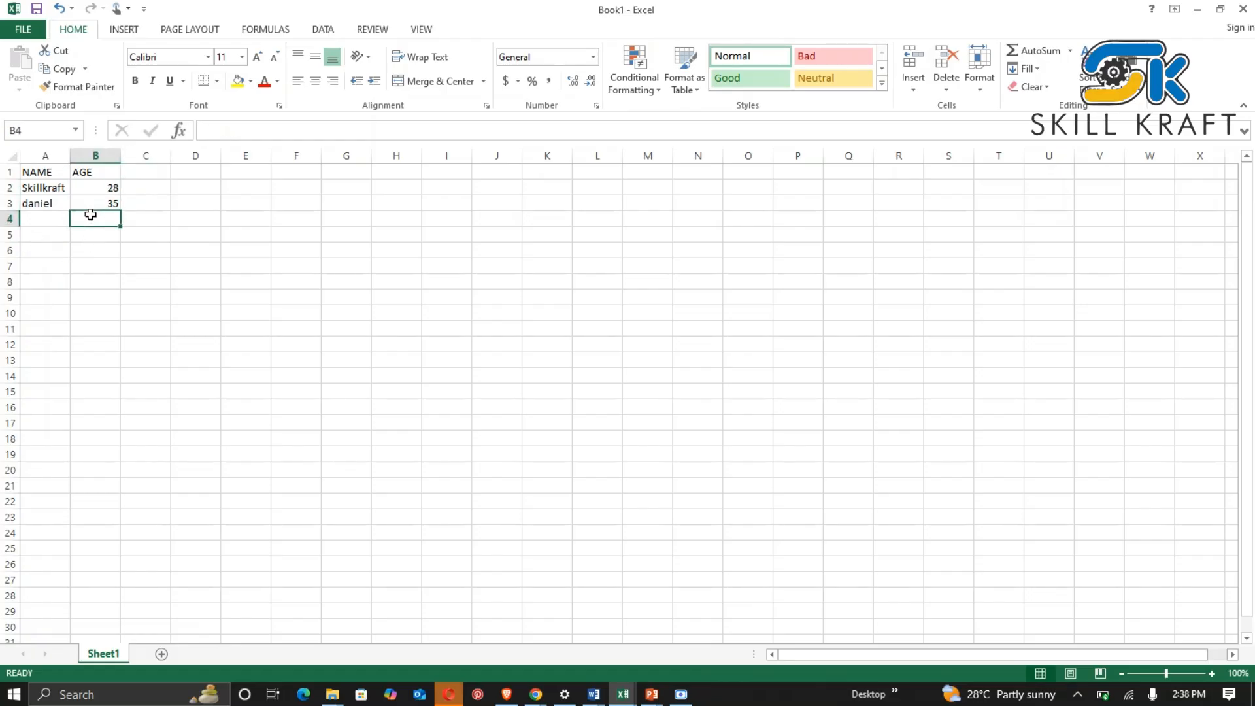
pyautogui.click(144, 190)
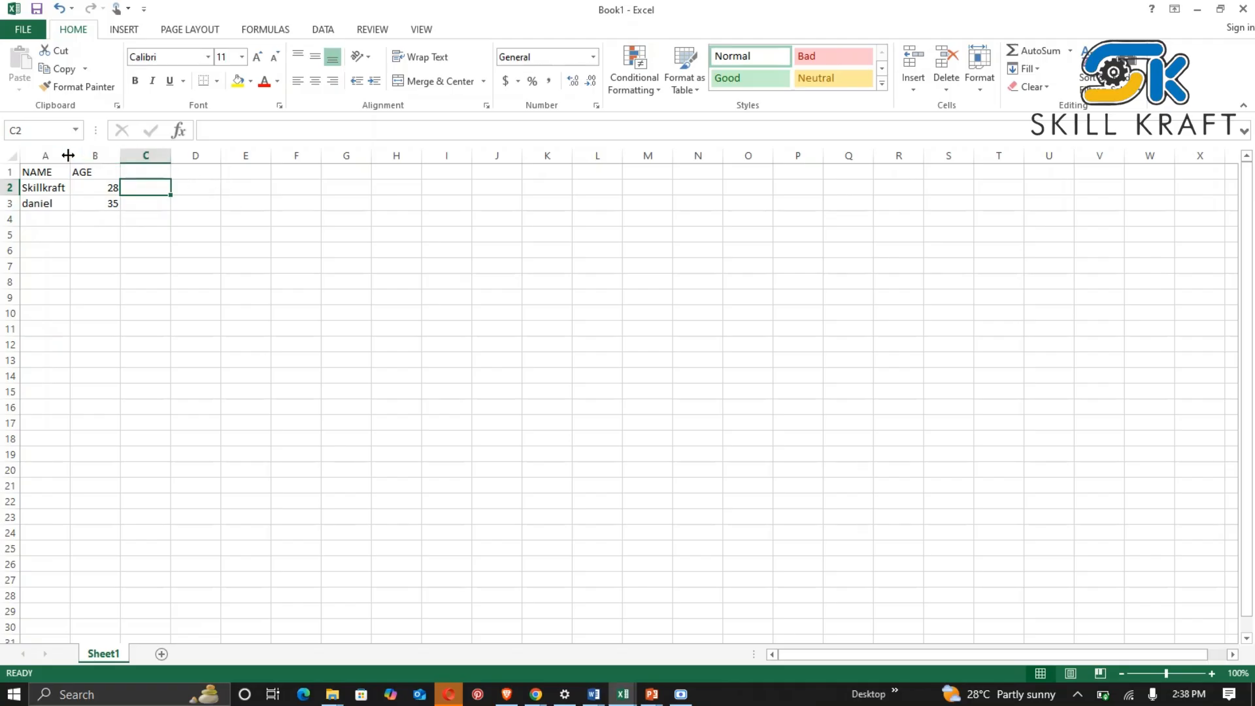
# Widen columns A, B and C so the cells have more room for their contents.
pyautogui.moveTo(69, 155); pyautogui.dragTo(323, 156)
pyautogui.click(291, 220)
pyautogui.click(188, 255)
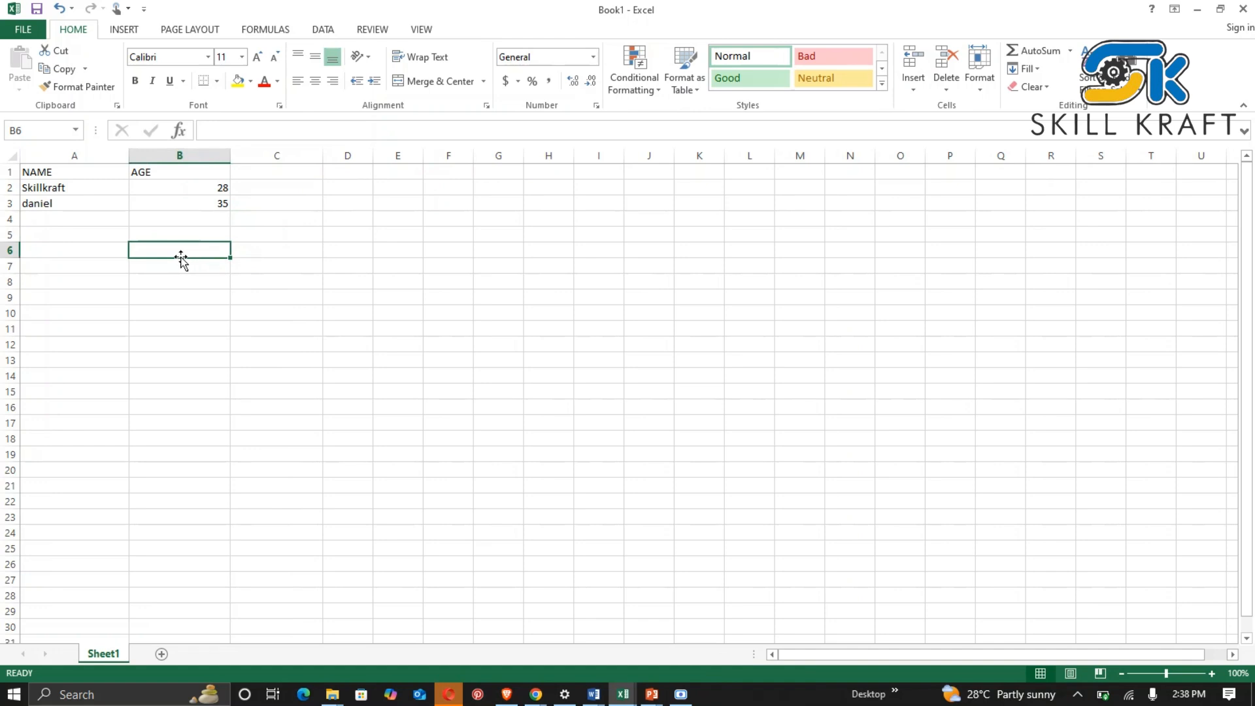
pyautogui.click(83, 250)
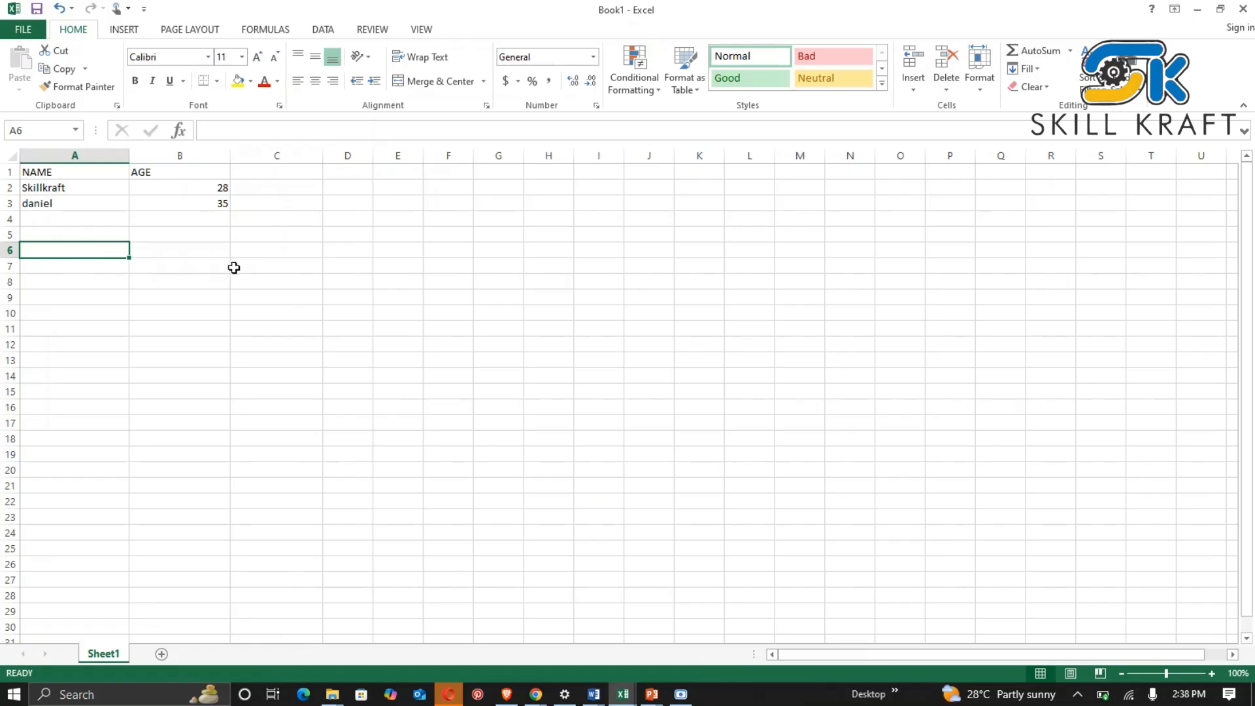
pyautogui.click(317, 264)
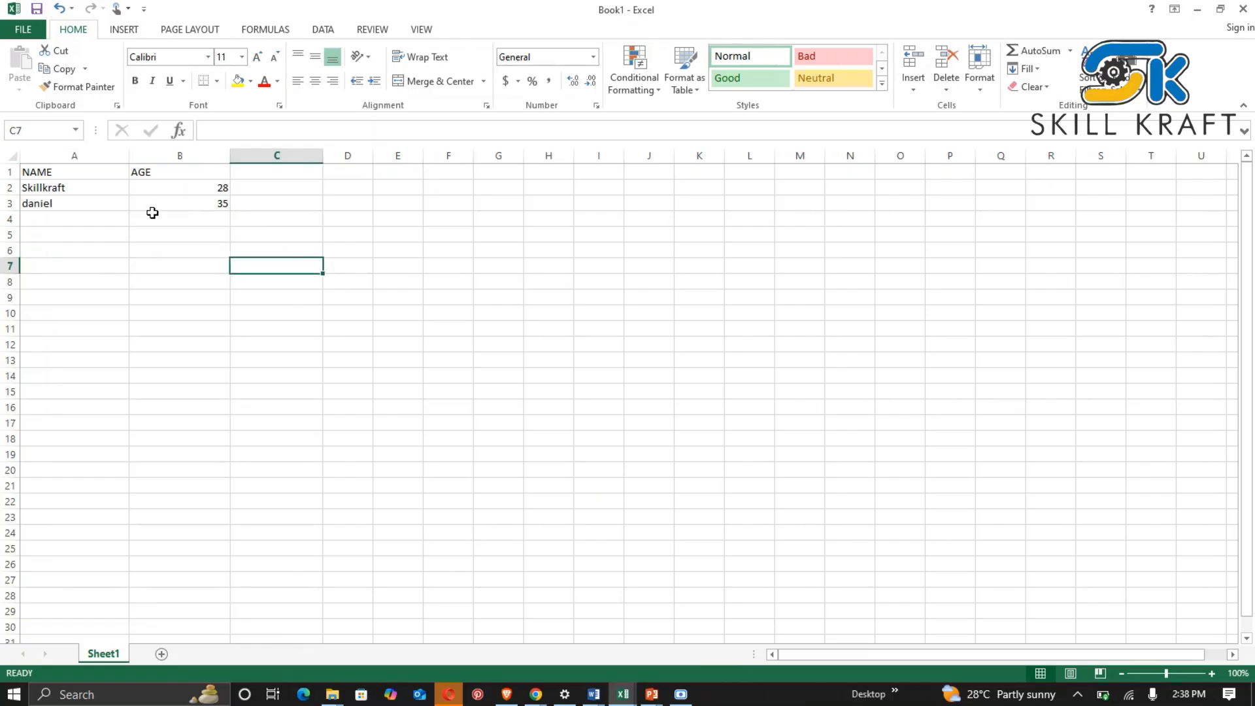
pyautogui.click(155, 232)
pyautogui.click(92, 235)
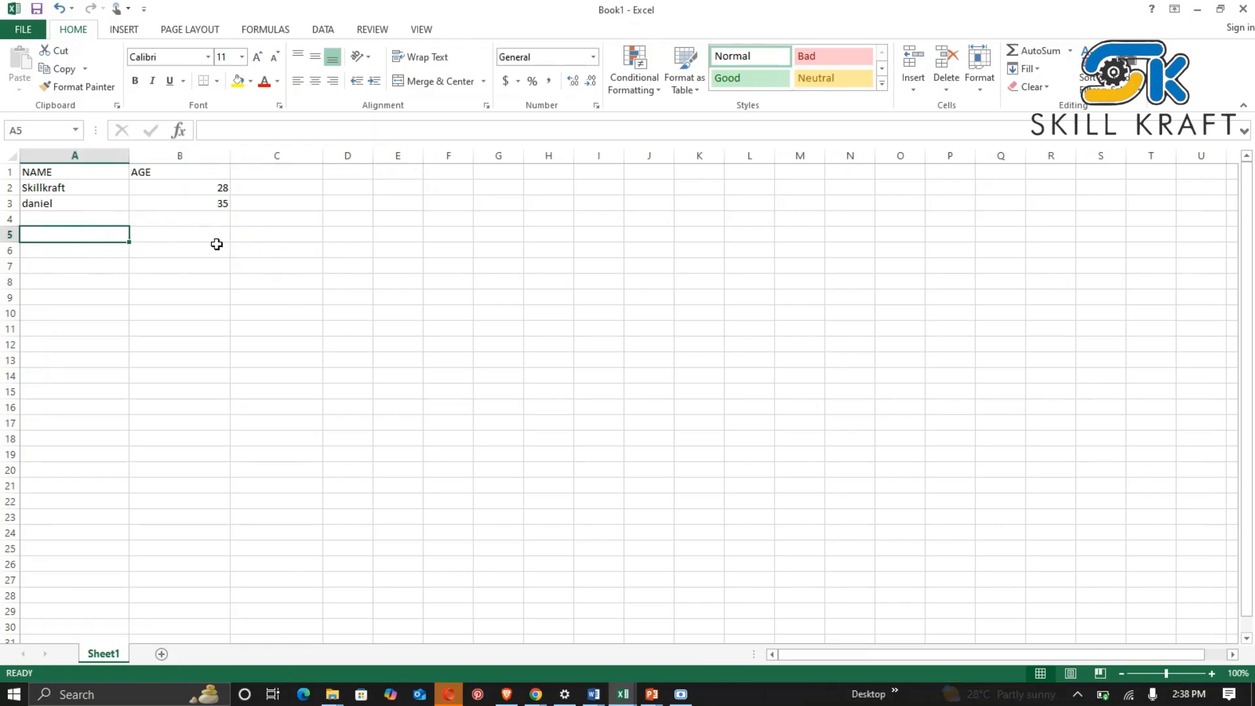
pyautogui.click(195, 228)
pyautogui.click(77, 223)
pyautogui.click(111, 236)
pyautogui.click(167, 245)
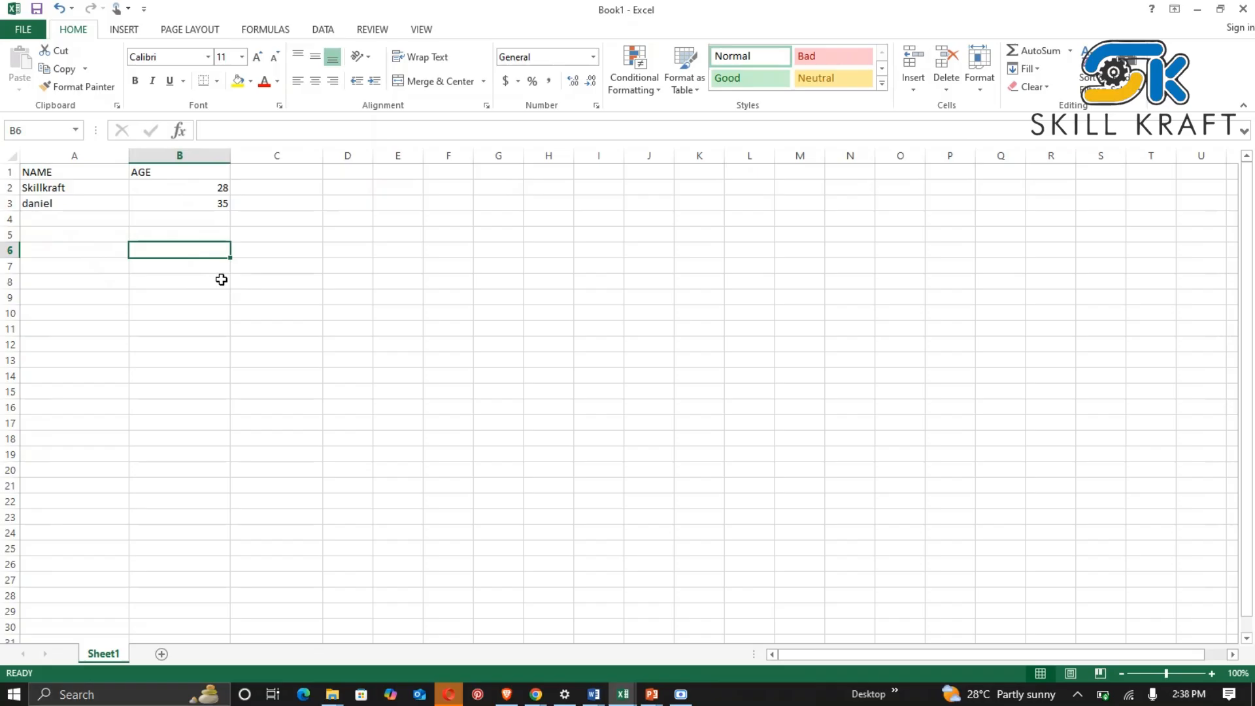
pyautogui.click(195, 294)
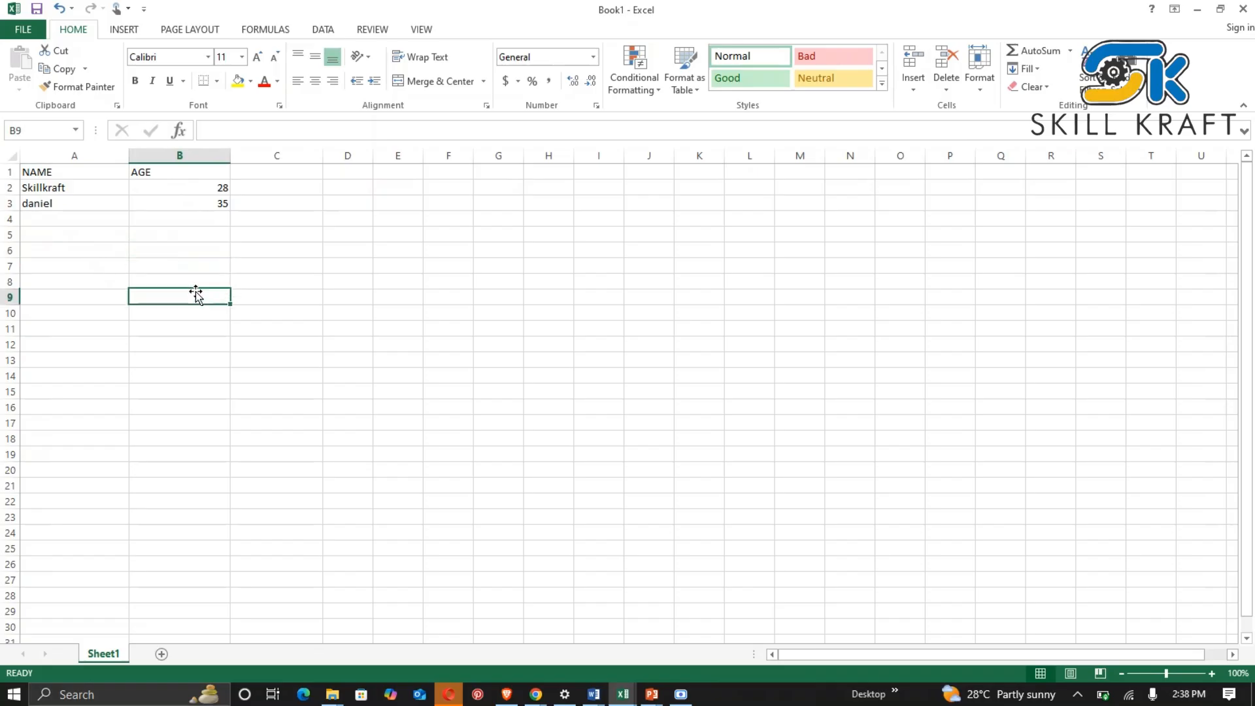
pyautogui.click(88, 251)
# Enter the text SKILLKRAFT in bold in cell B6.
pyautogui.click(189, 250)
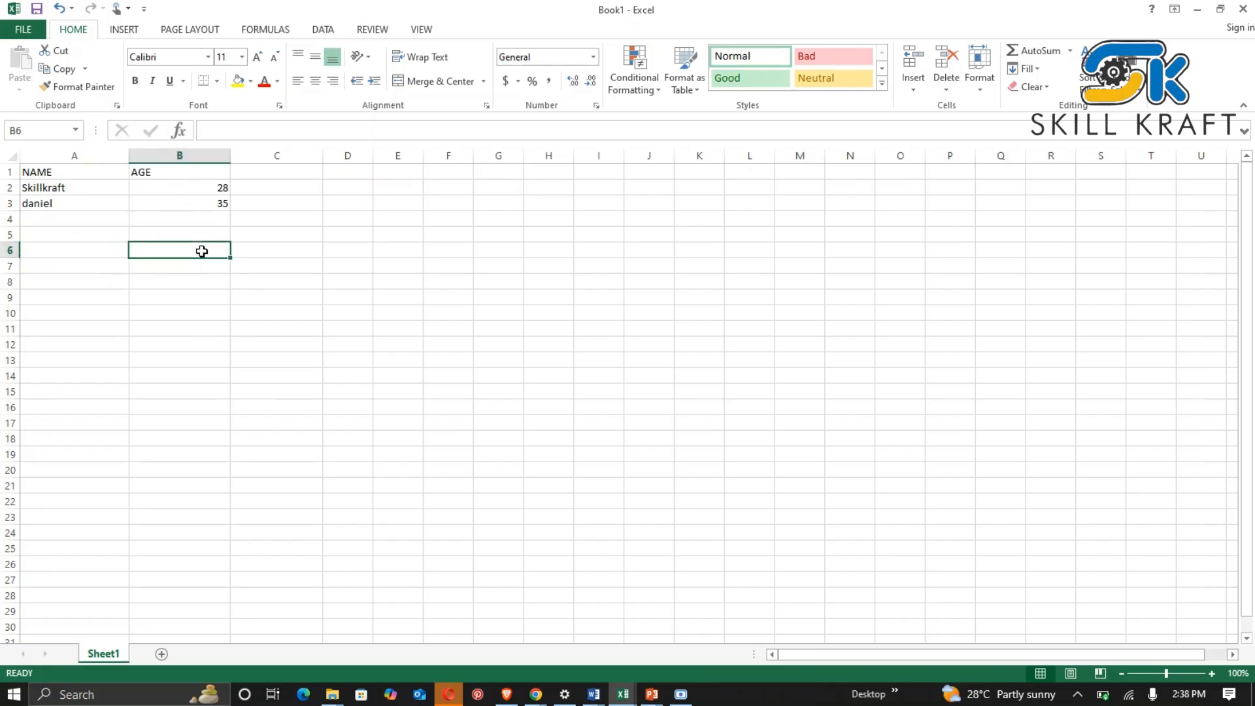
pyautogui.write('\\')
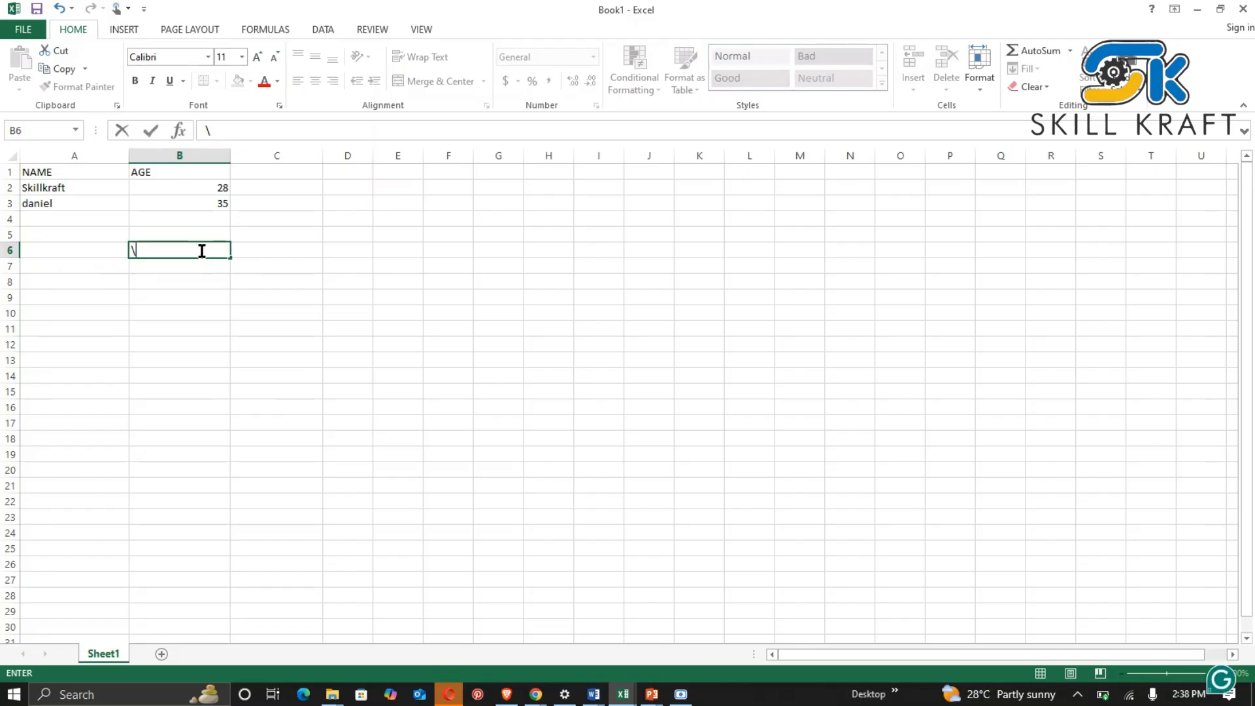
pyautogui.press('BackSpace')
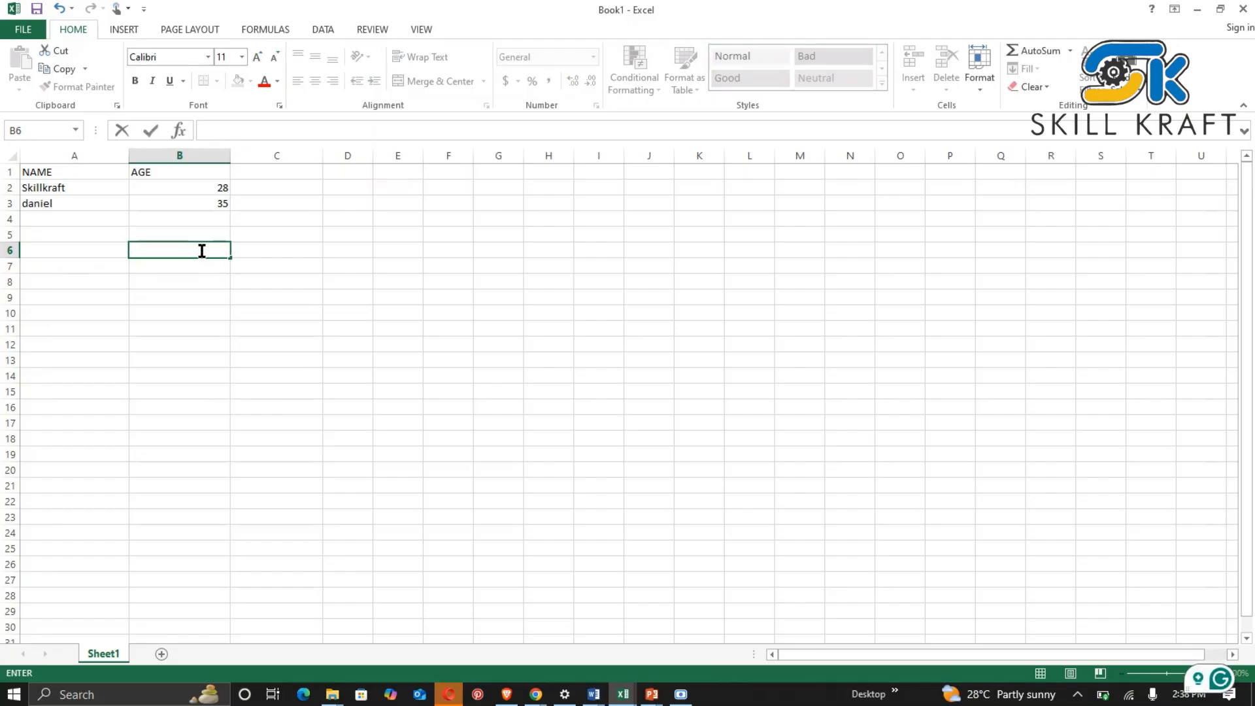
pyautogui.hotkey('ctrl', 'b')
pyautogui.write('\\')
pyautogui.press('BackSpace')
pyautogui.write('SKILL')
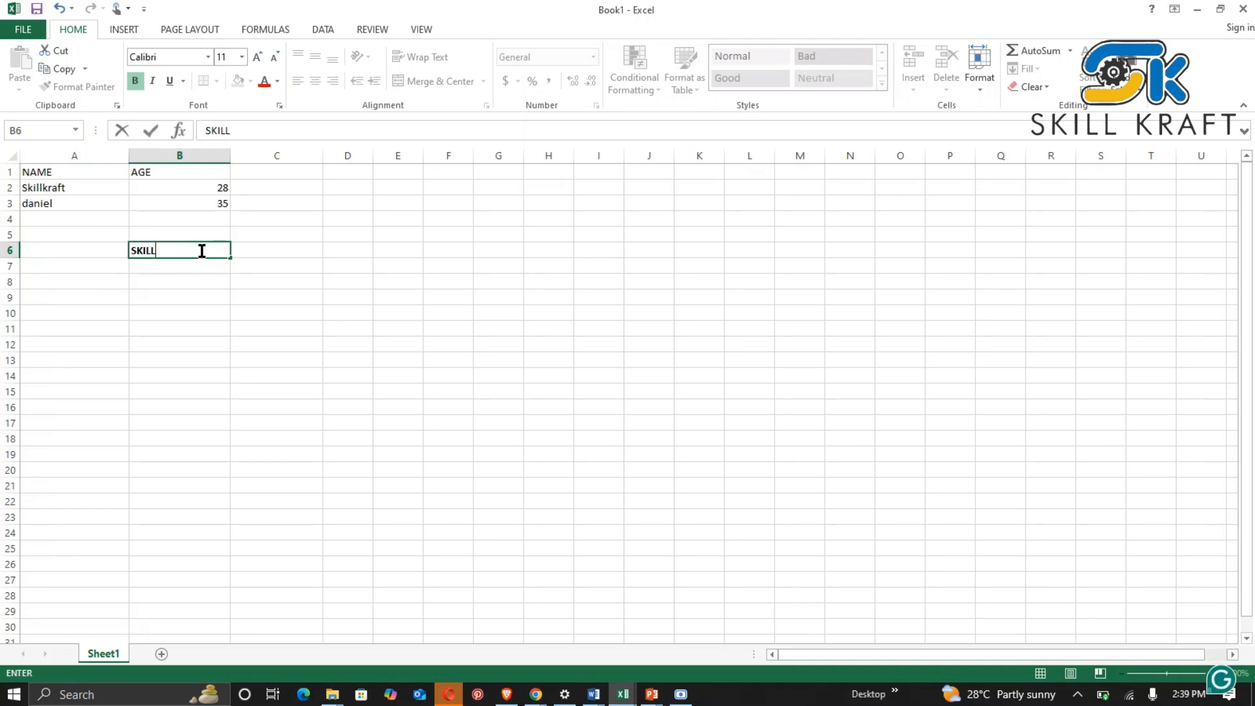
pyautogui.write('KRAFYT')
pyautogui.press('BackSpace')
pyautogui.write('T')
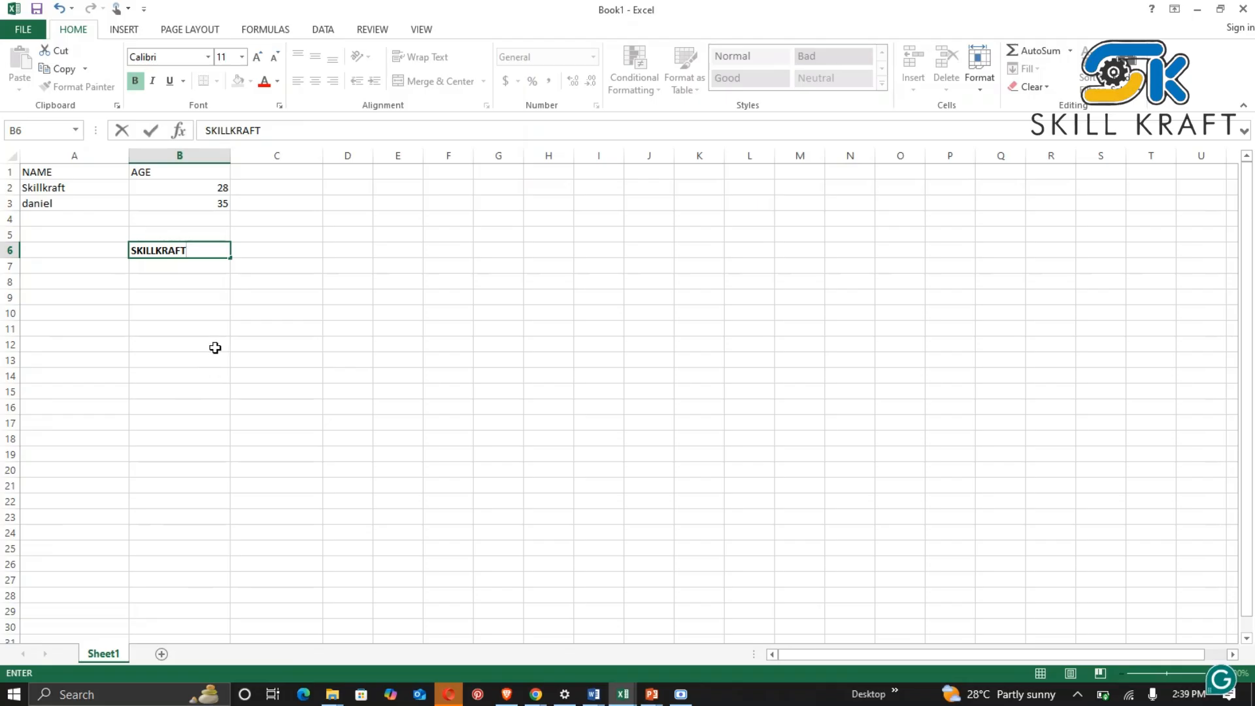
# Remove the bold formatting from the whole SKILLKRAFT text in cell B6.
pyautogui.moveTo(198, 255); pyautogui.dragTo(119, 256)
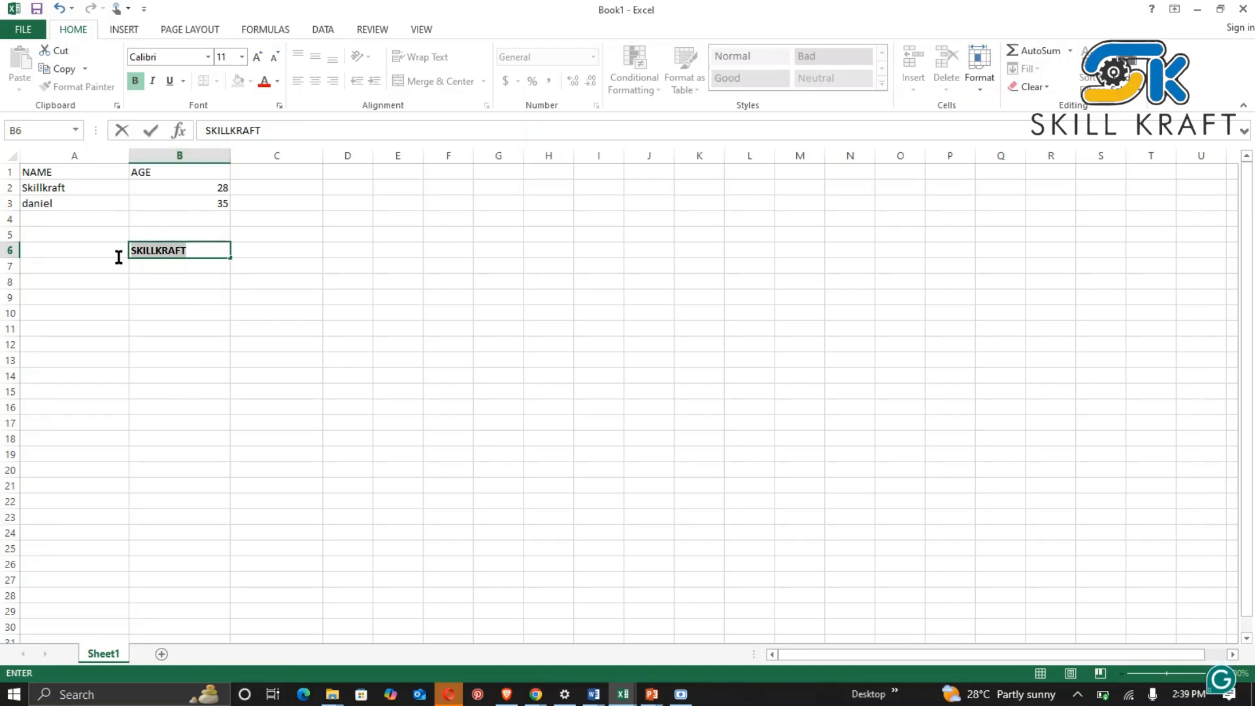
pyautogui.hotkey('ctrl', 'b')
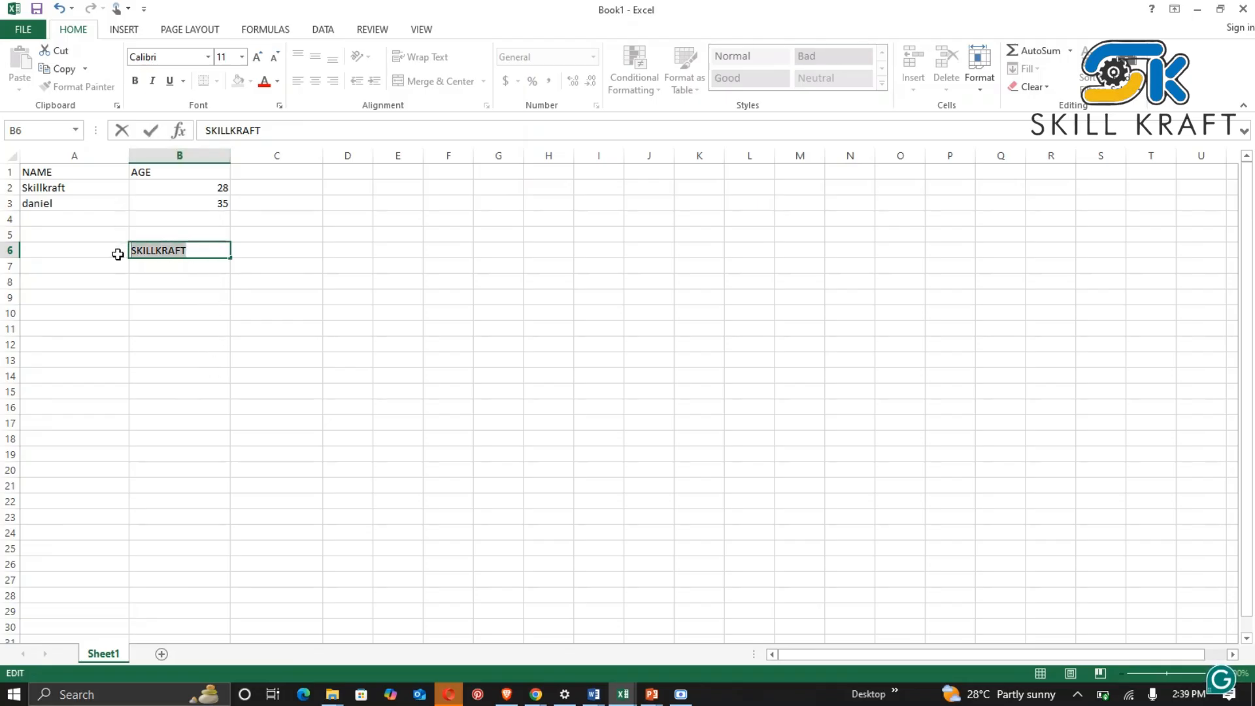
# Move the SKILLKRAFT text from cell B6 to cell A6.
pyautogui.click(160, 294)
pyautogui.click(153, 250)
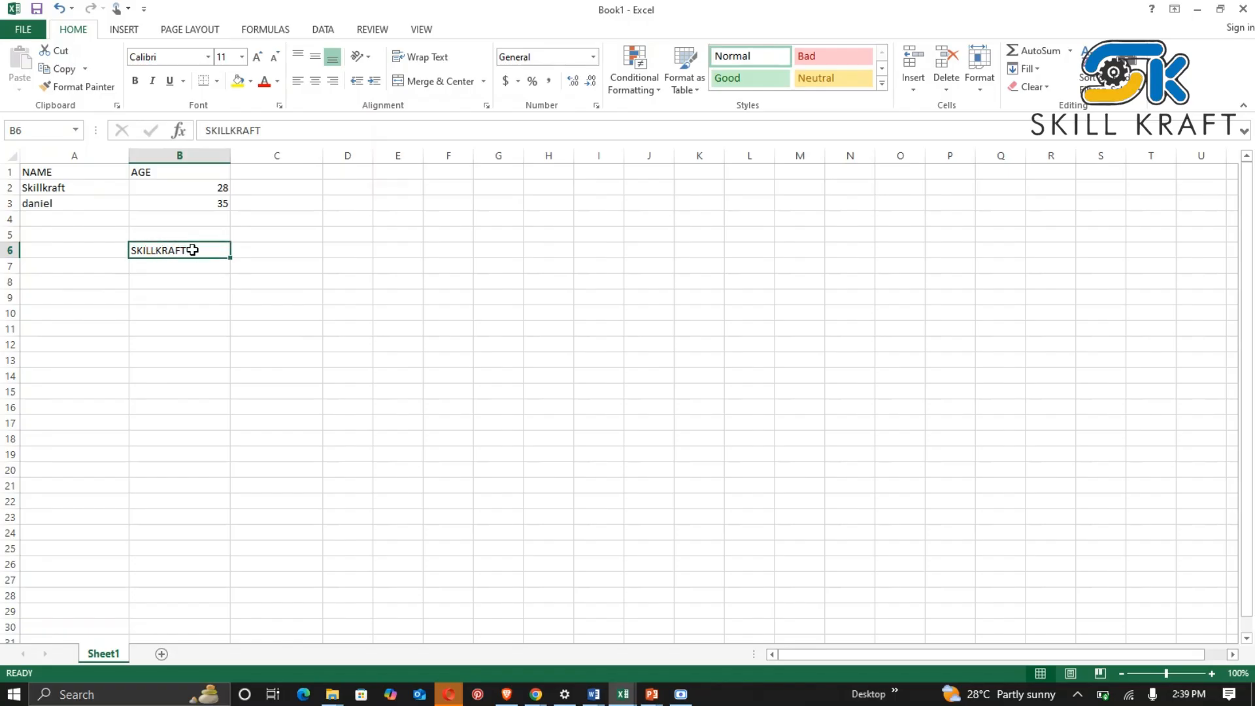
pyautogui.hotkey('ctrl', 'c')
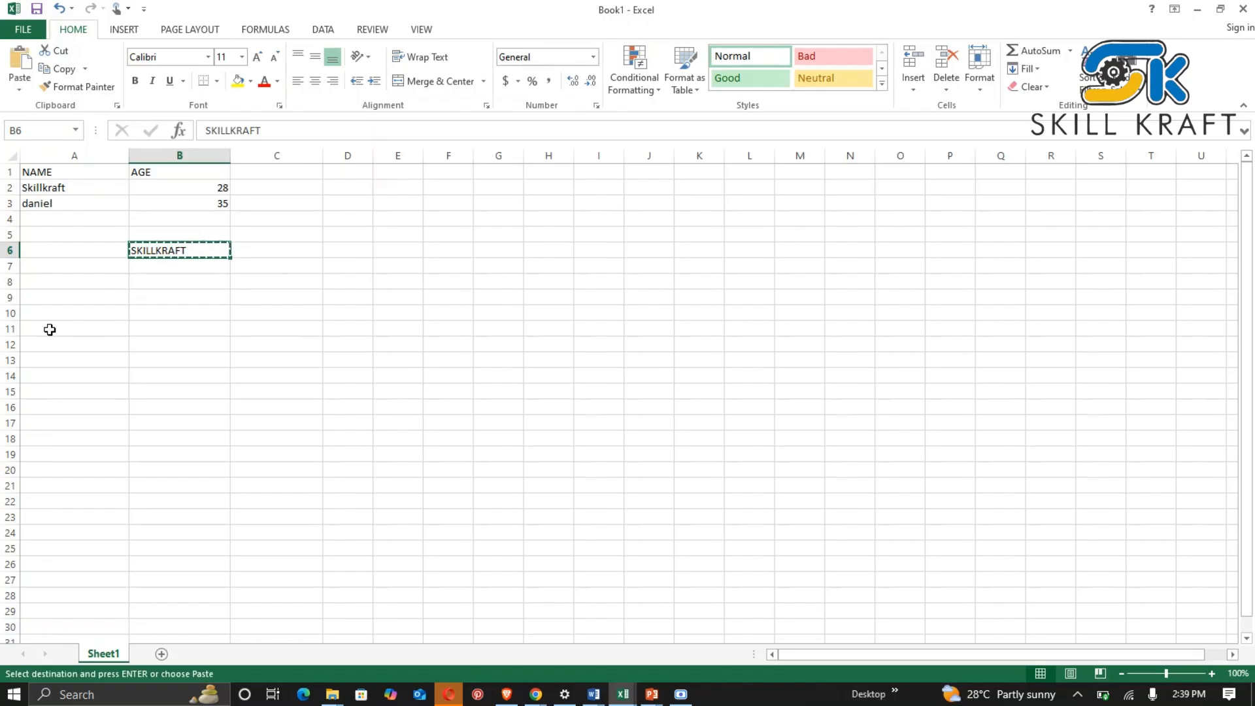
pyautogui.click(59, 250)
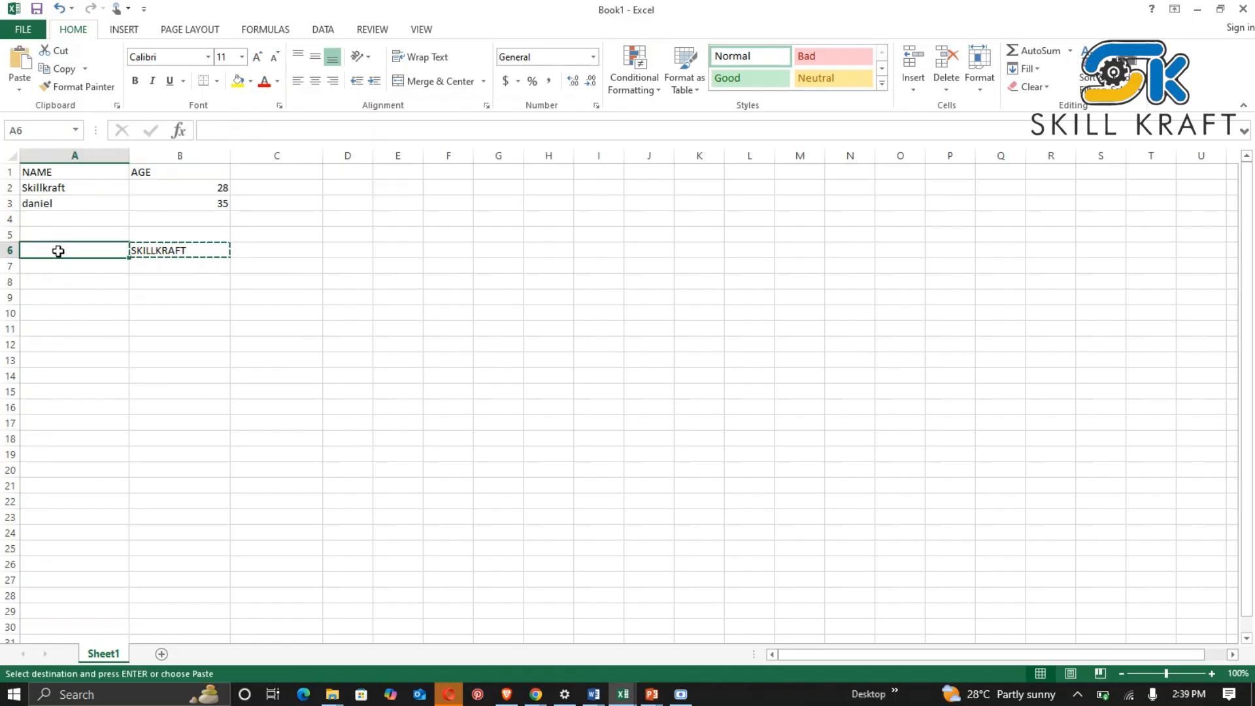
pyautogui.press('Return')
pyautogui.click(220, 300)
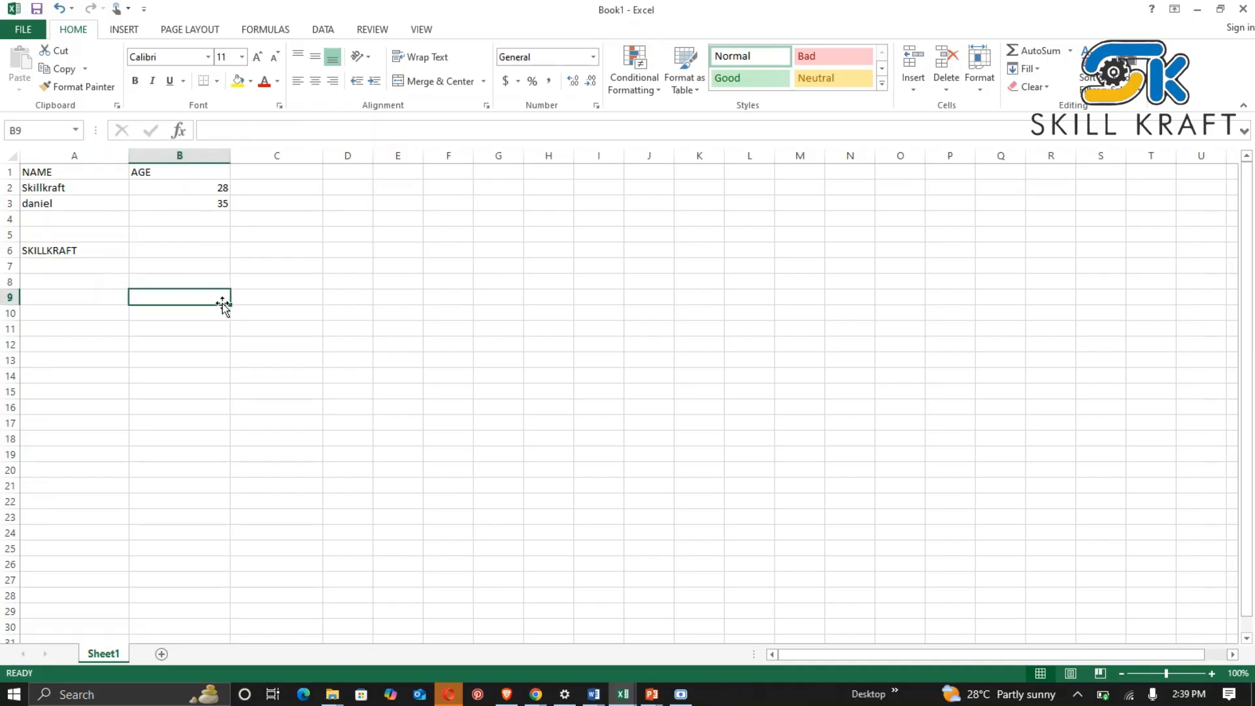
# Make the SKILLKRAFT text in cell A6 bold and center it horizontally.
pyautogui.click(62, 250)
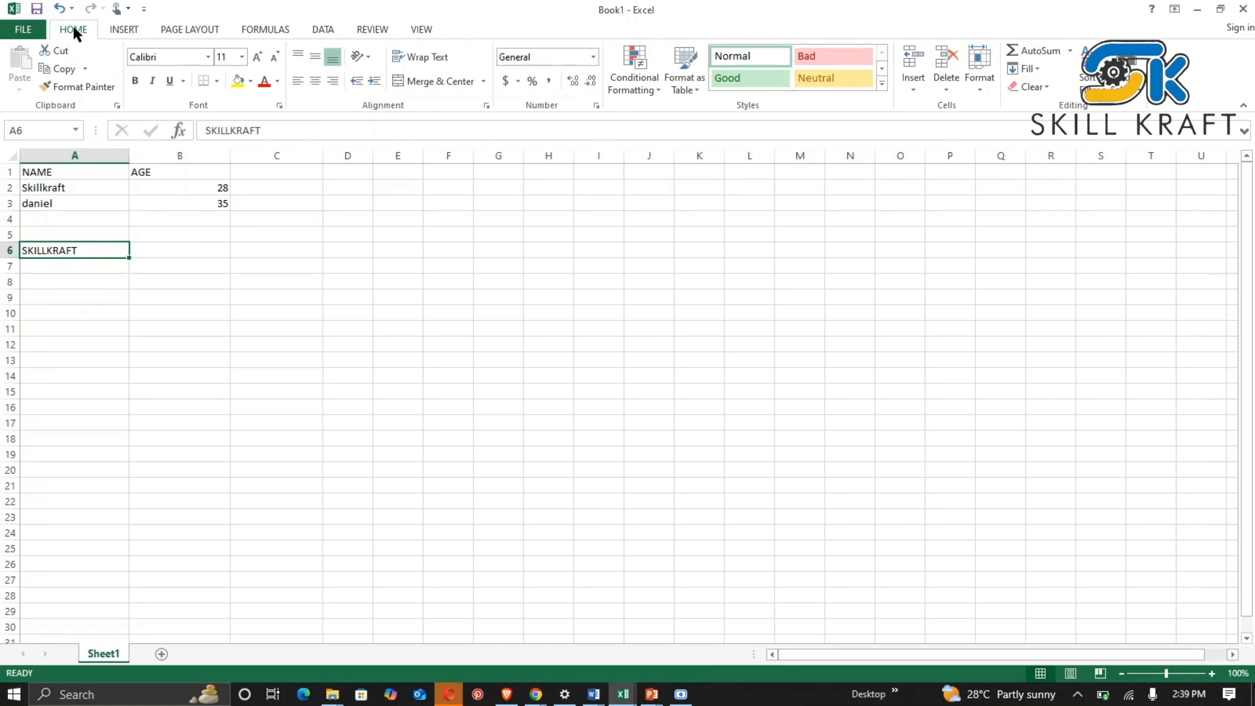
pyautogui.click(135, 83)
pyautogui.click(192, 268)
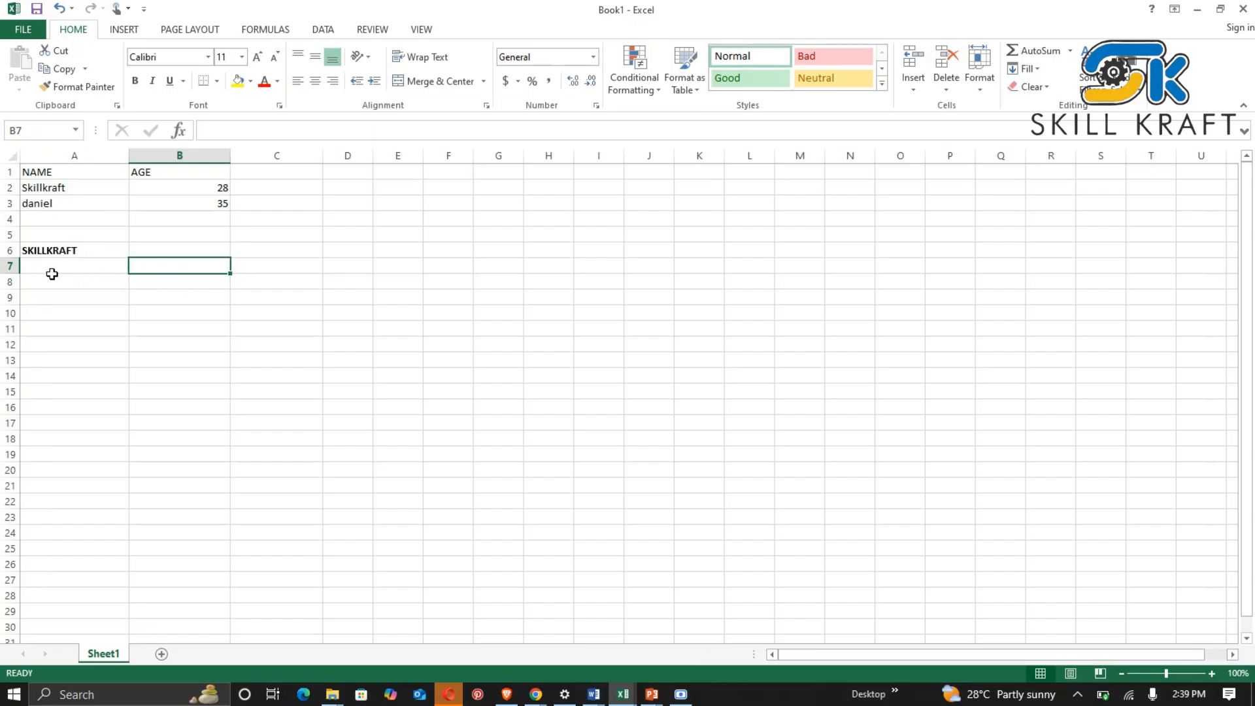
pyautogui.click(56, 251)
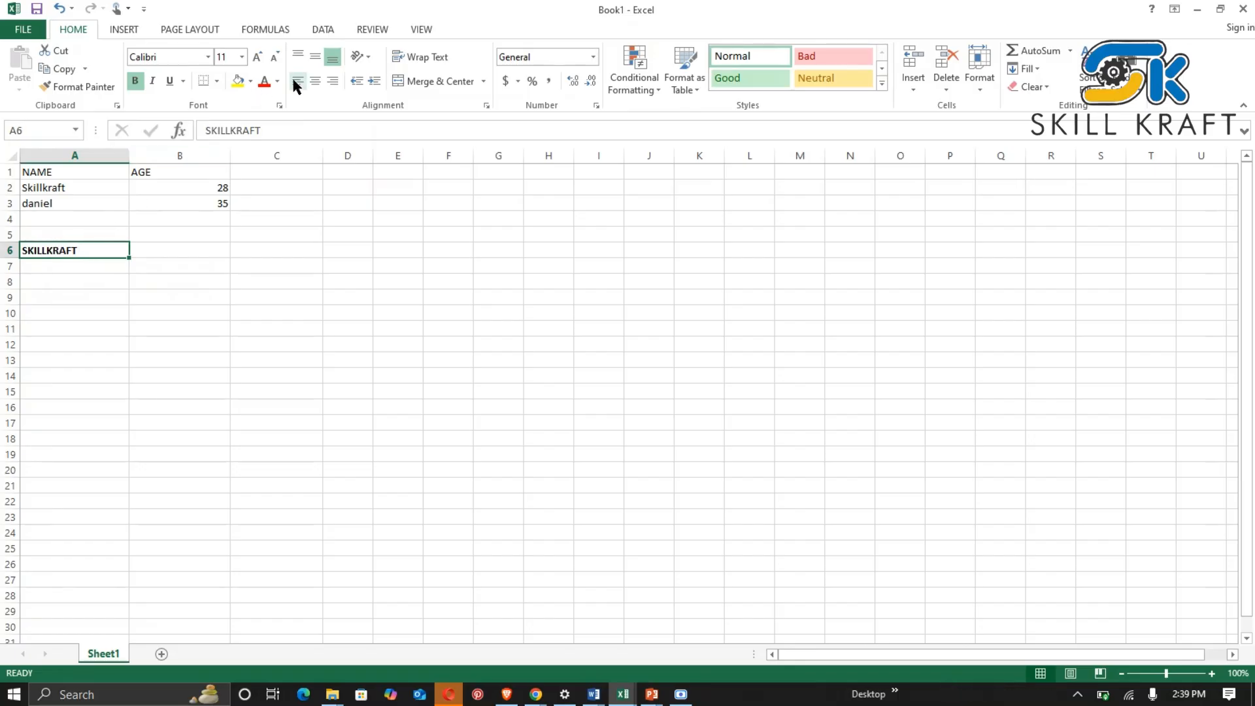
pyautogui.click(317, 87)
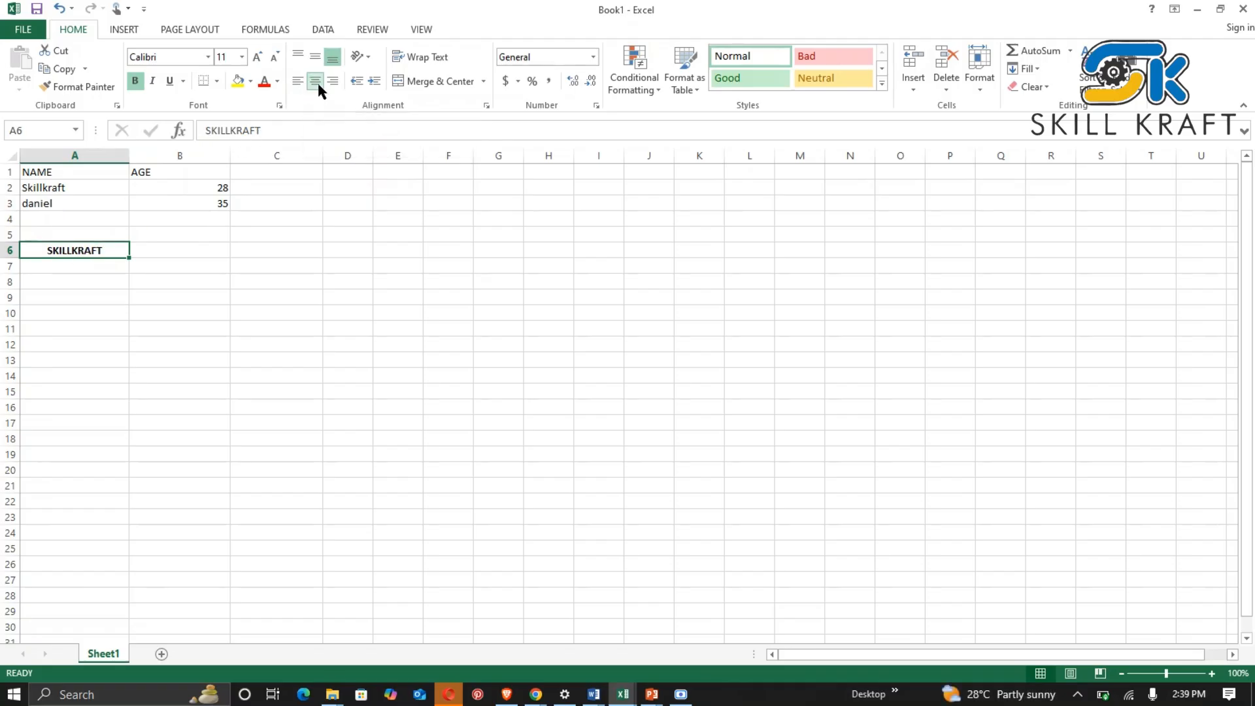
pyautogui.click(318, 84)
pyautogui.click(316, 82)
pyautogui.click(683, 694)
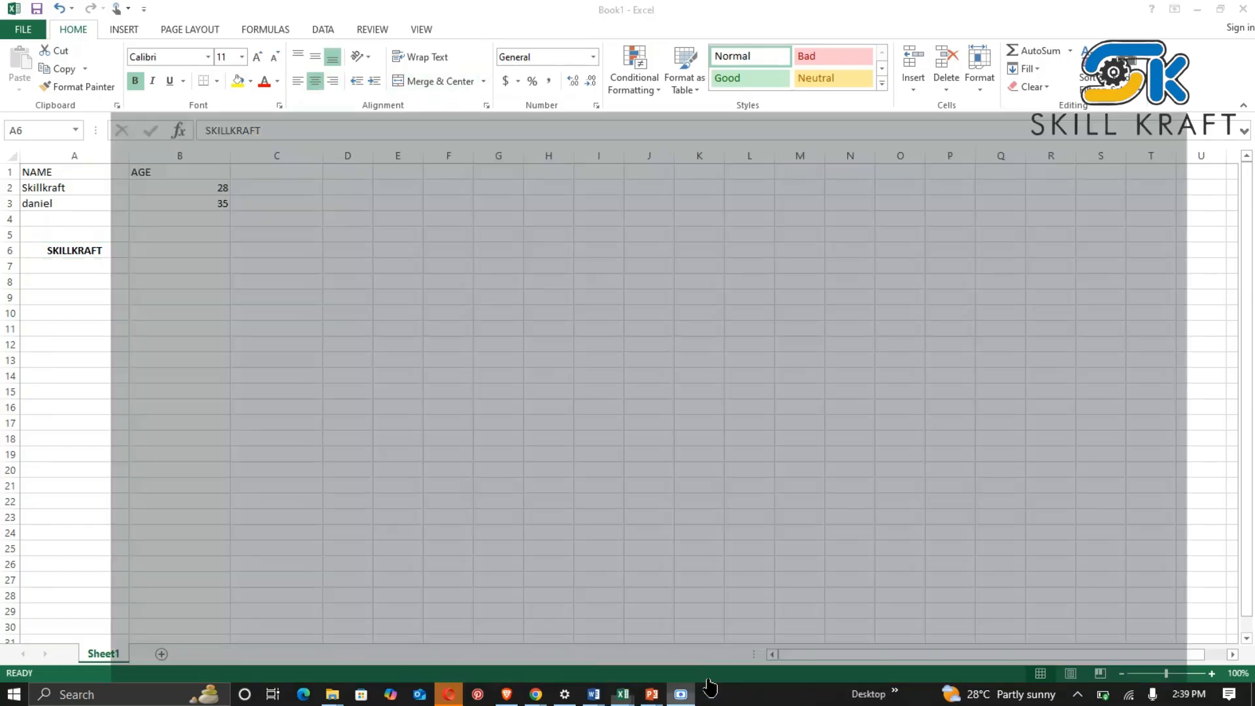
pyautogui.click(683, 694)
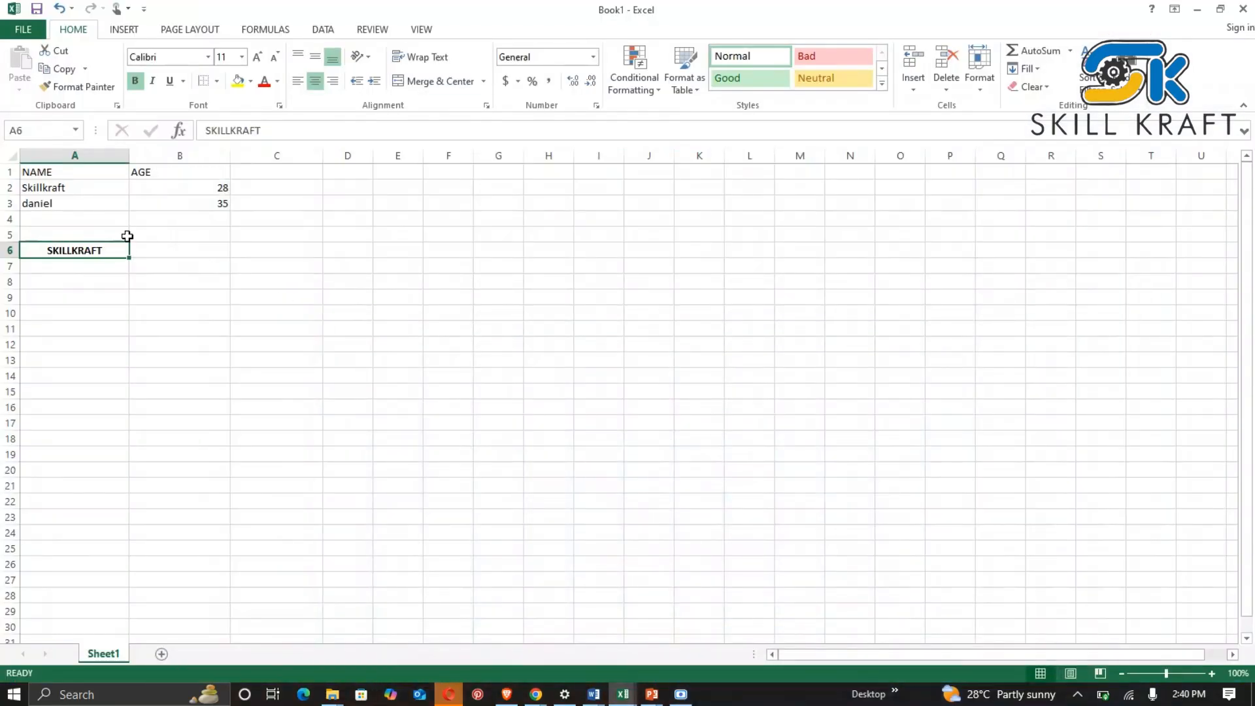
pyautogui.click(166, 249)
pyautogui.click(103, 248)
pyautogui.click(160, 251)
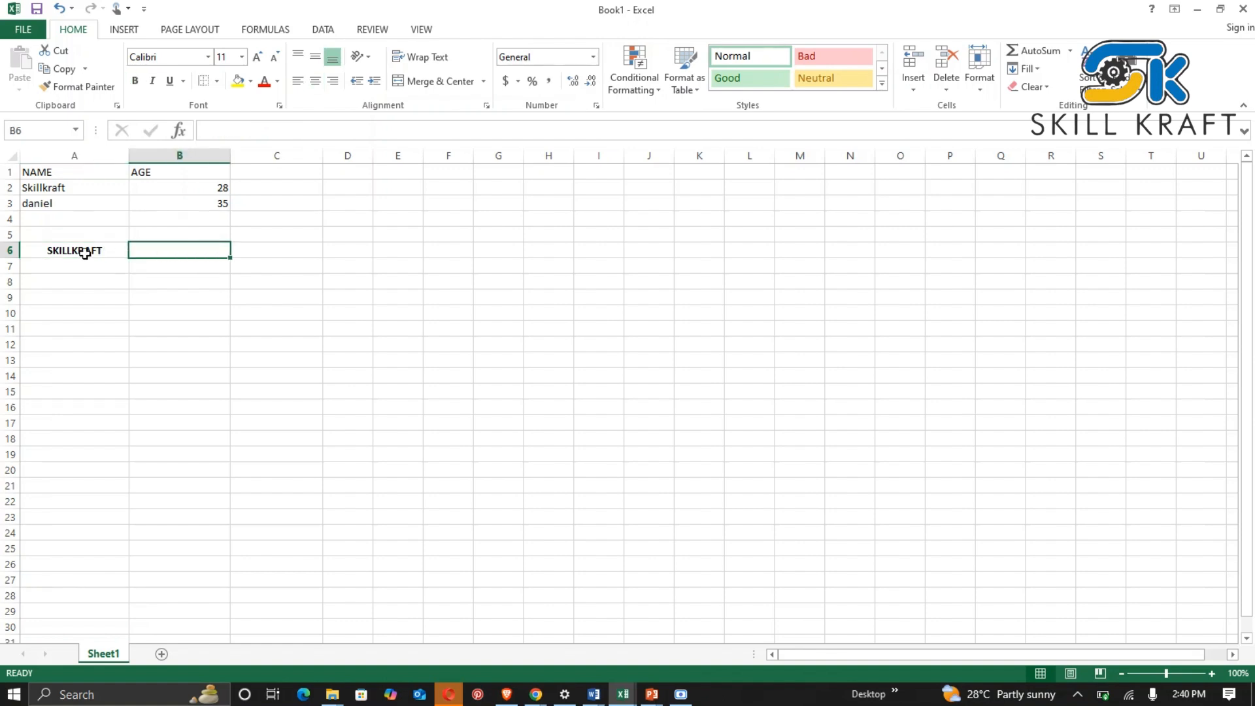
# Change the font color of the SKILLKRAFT text in cell A6 to dark blue.
pyautogui.click(84, 253)
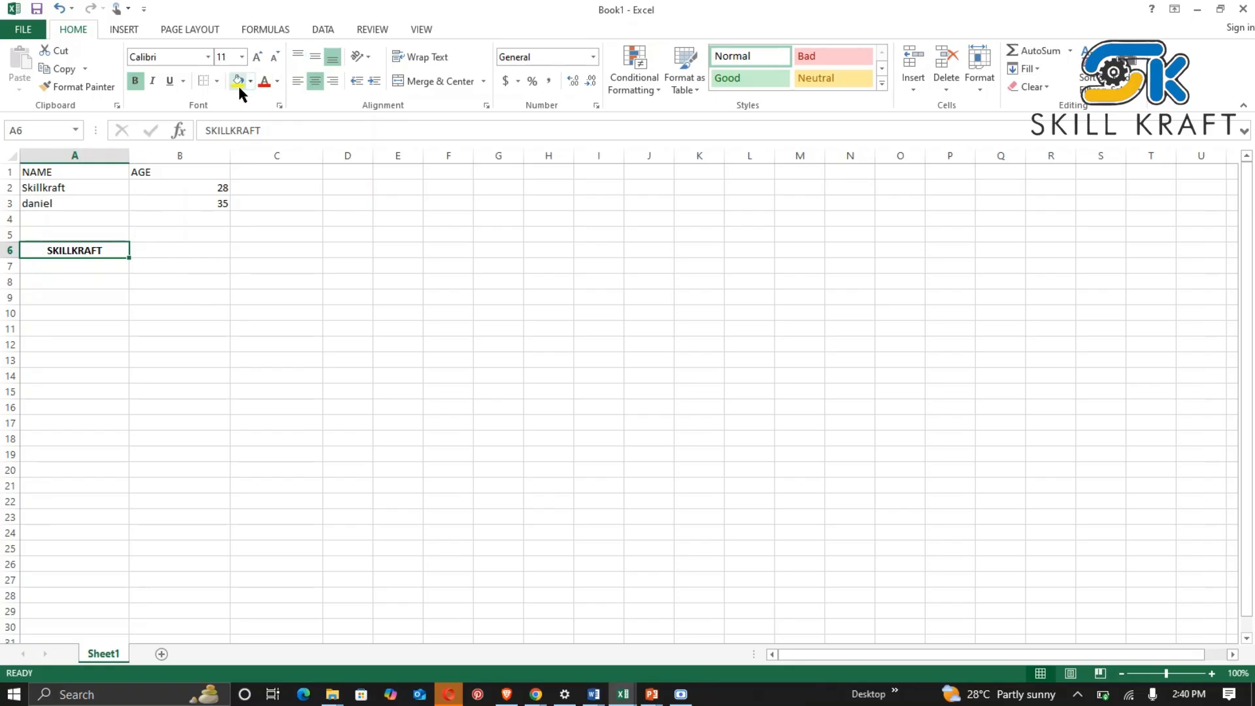
pyautogui.click(277, 81)
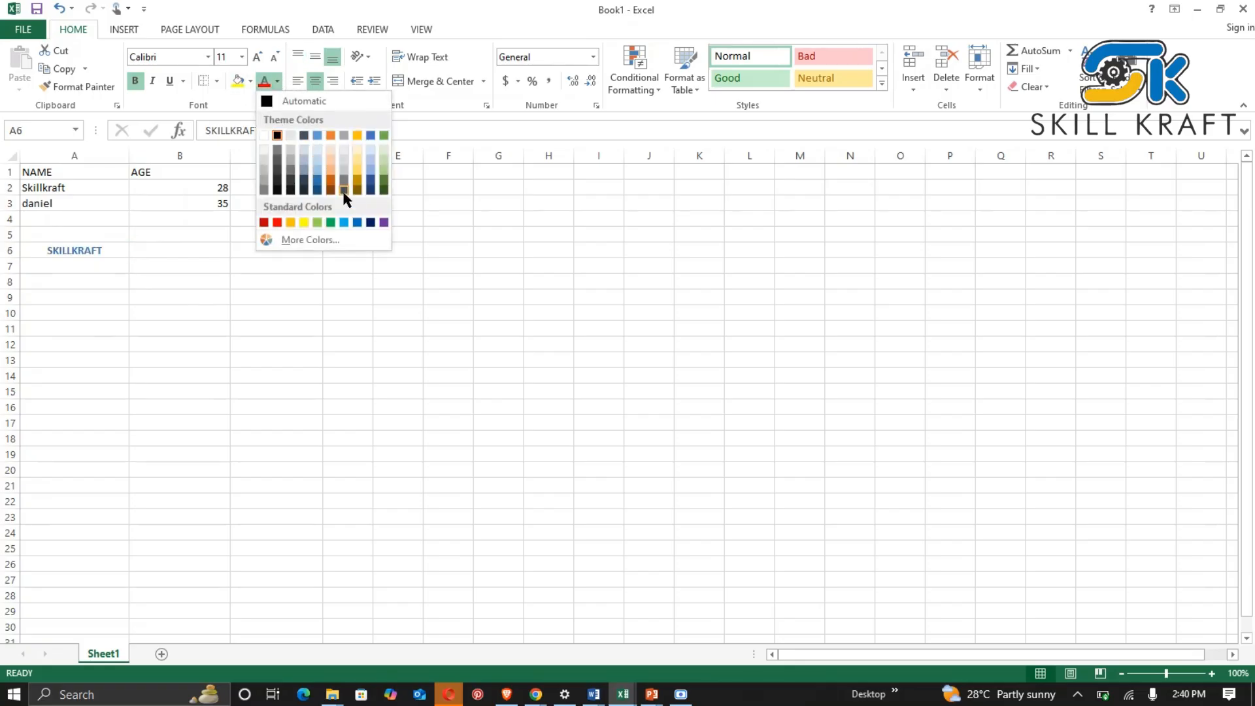
pyautogui.click(371, 226)
pyautogui.click(261, 235)
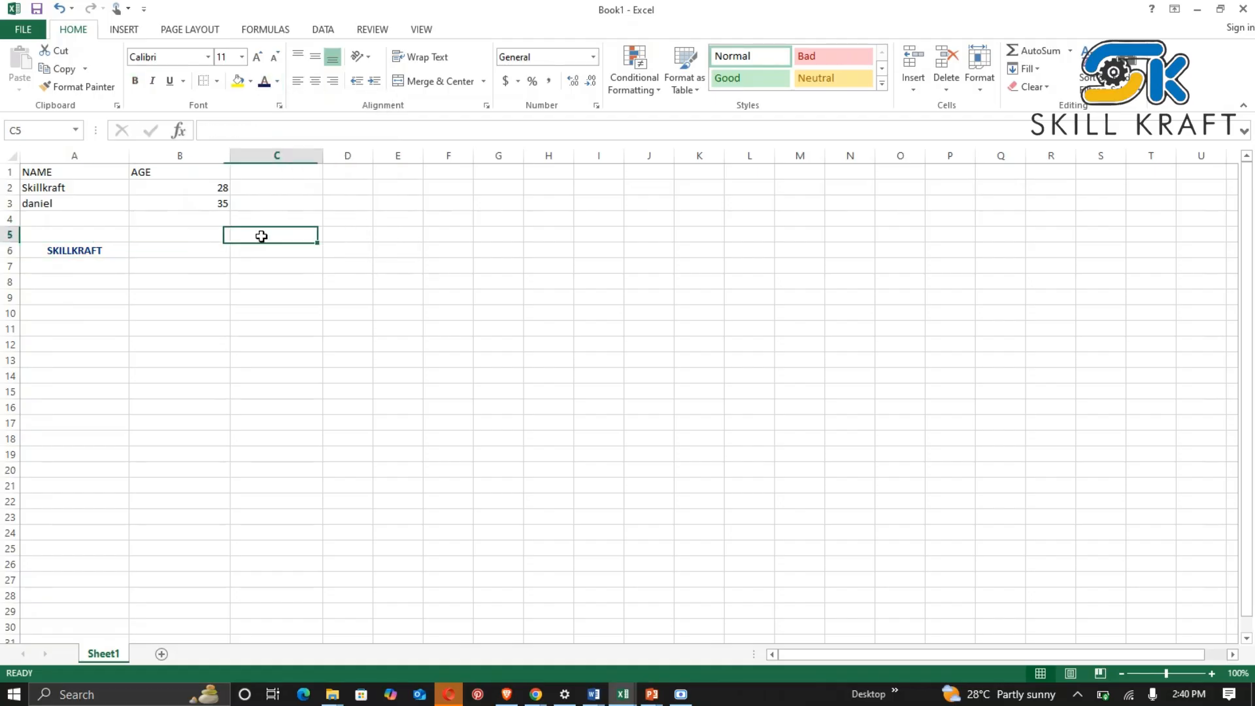
# Increase the font size of the SKILLKRAFT text in cell A6 to 18.
pyautogui.click(76, 250)
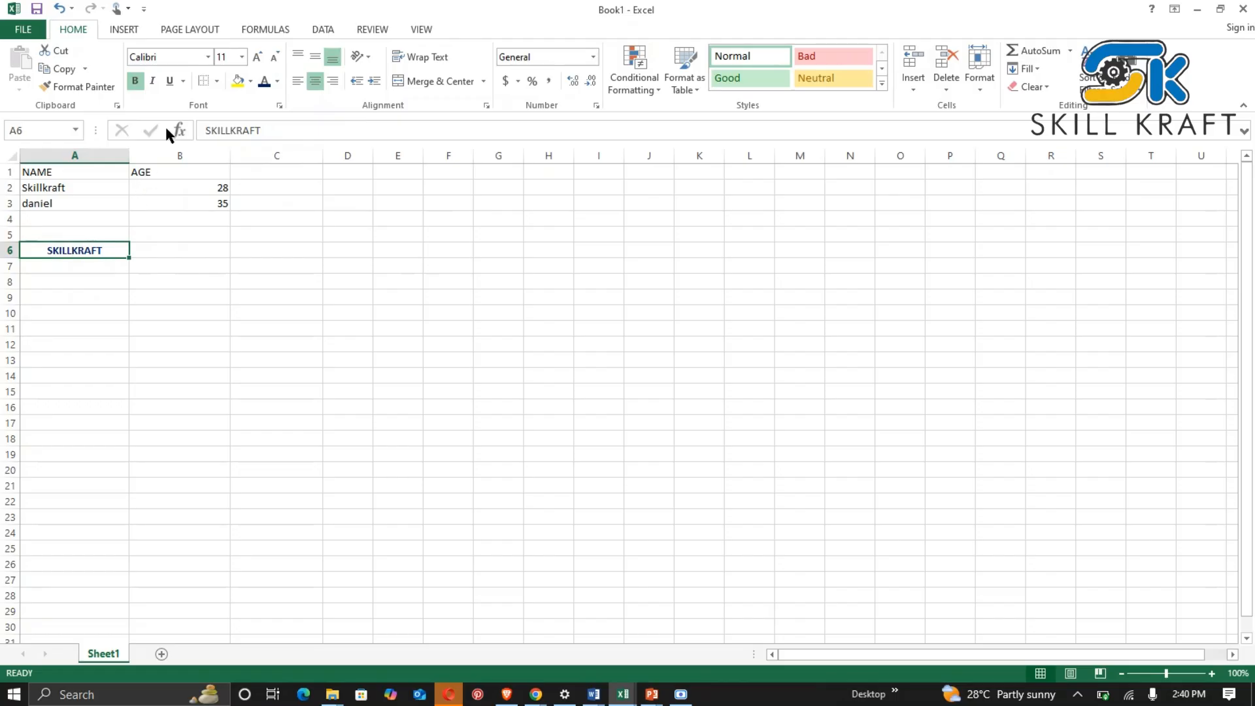
pyautogui.click(256, 56)
pyautogui.click(255, 56)
pyautogui.click(255, 57)
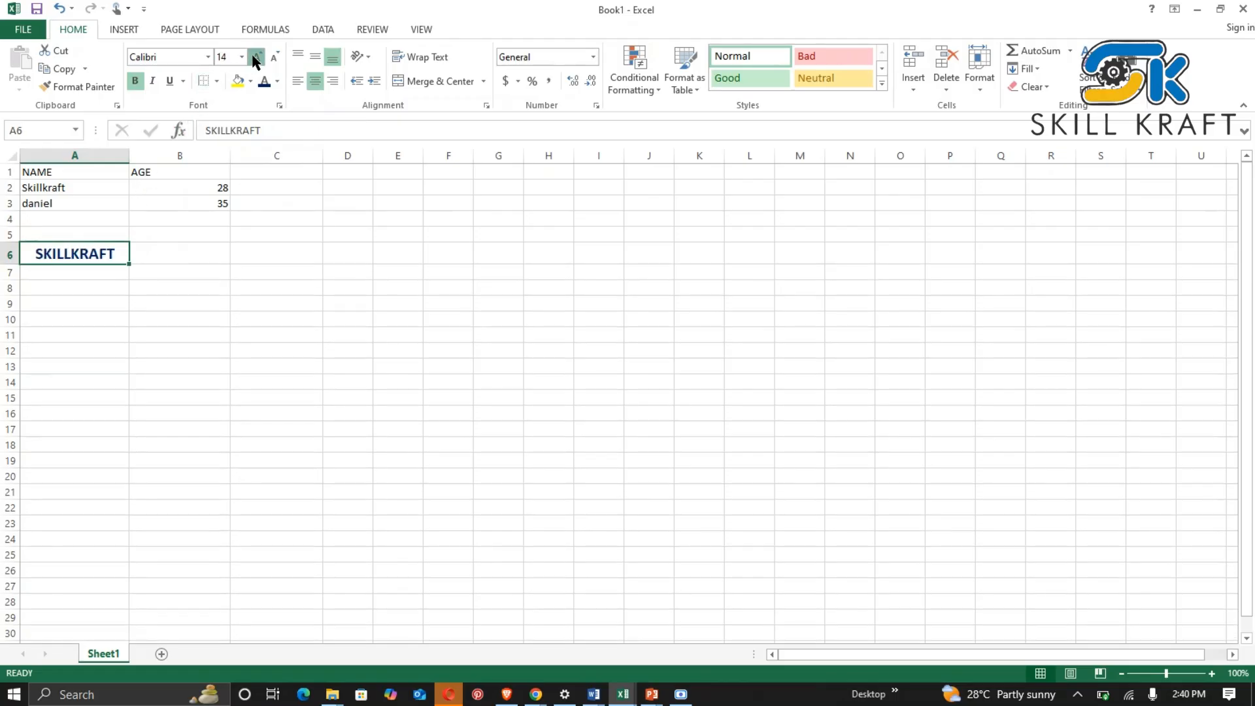
pyautogui.click(255, 57)
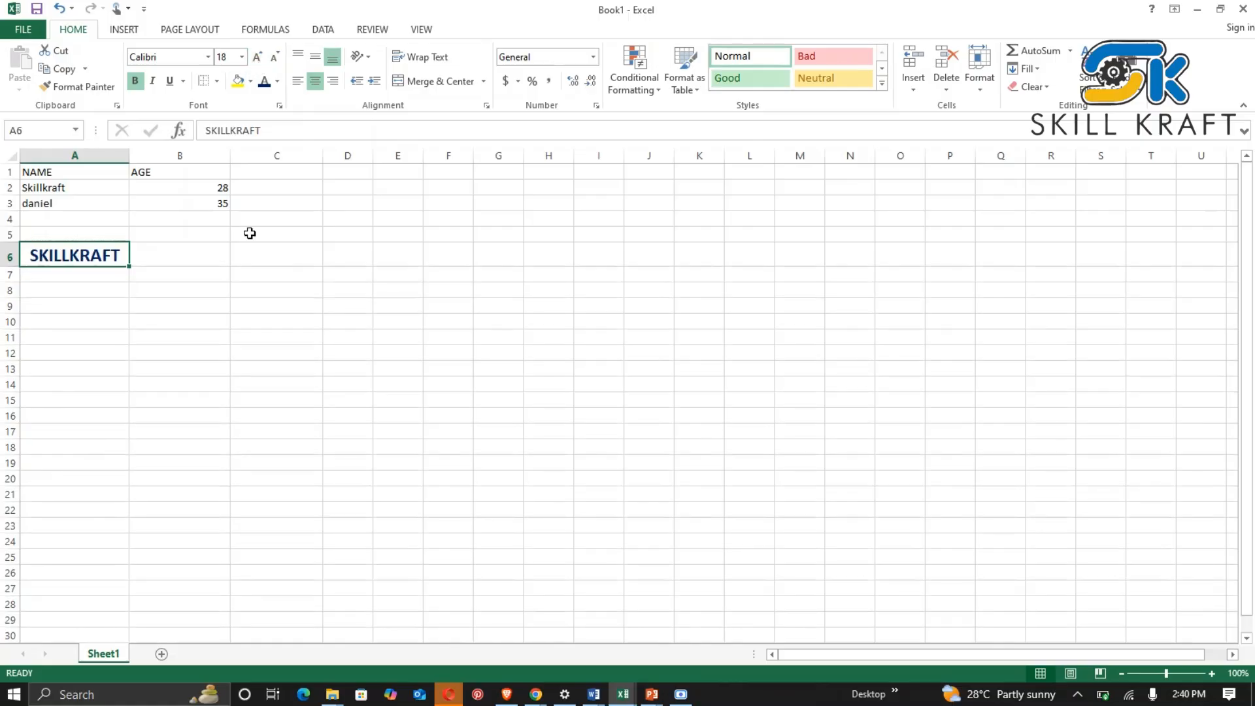
pyautogui.click(245, 254)
pyautogui.click(680, 694)
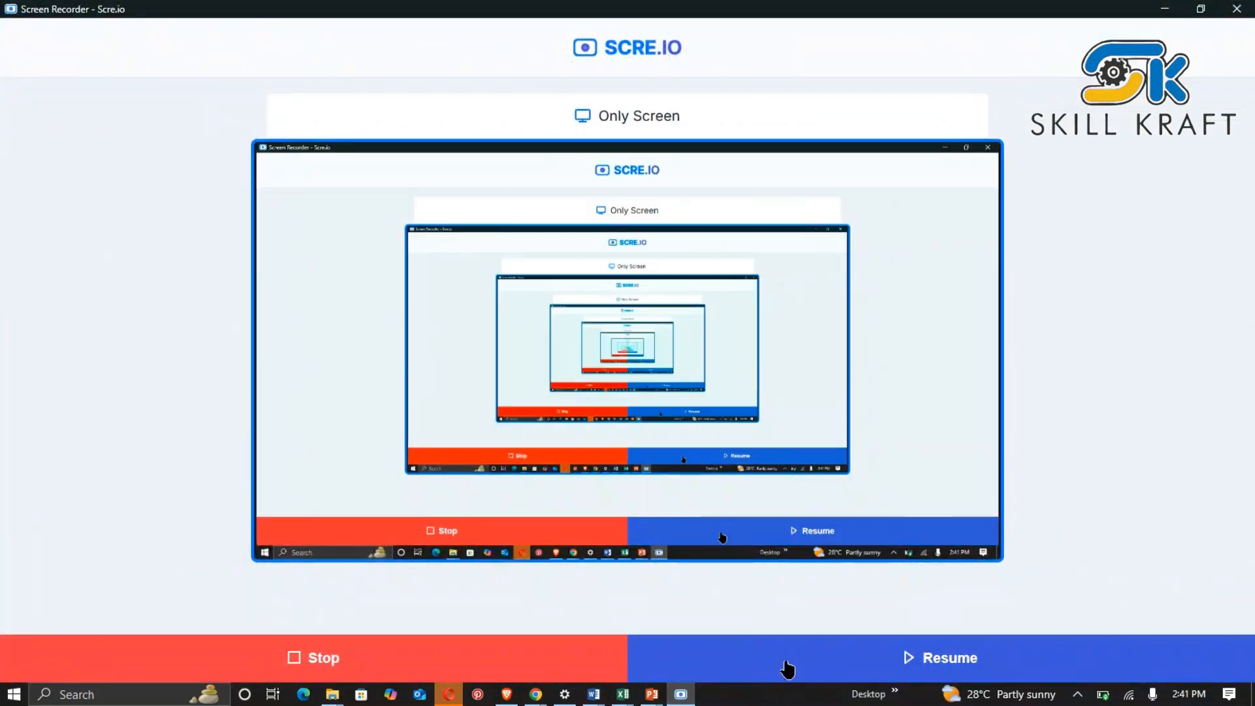
pyautogui.click(788, 668)
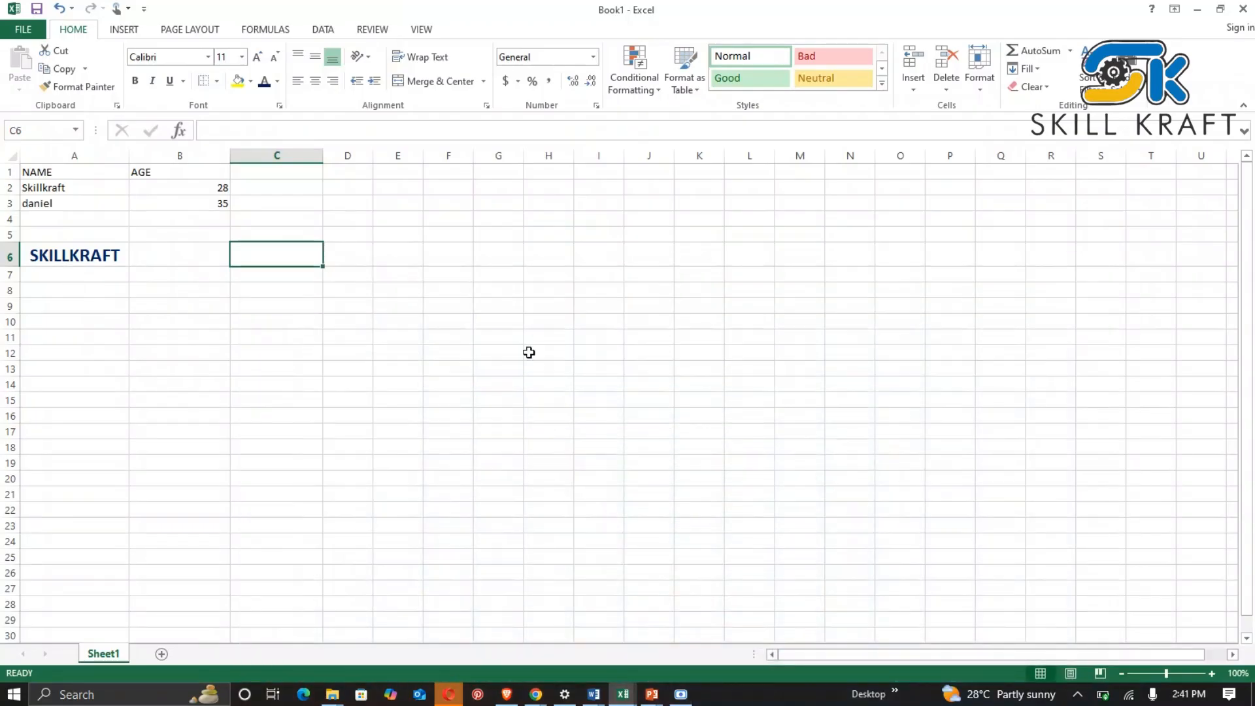
pyautogui.click(161, 279)
pyautogui.click(92, 290)
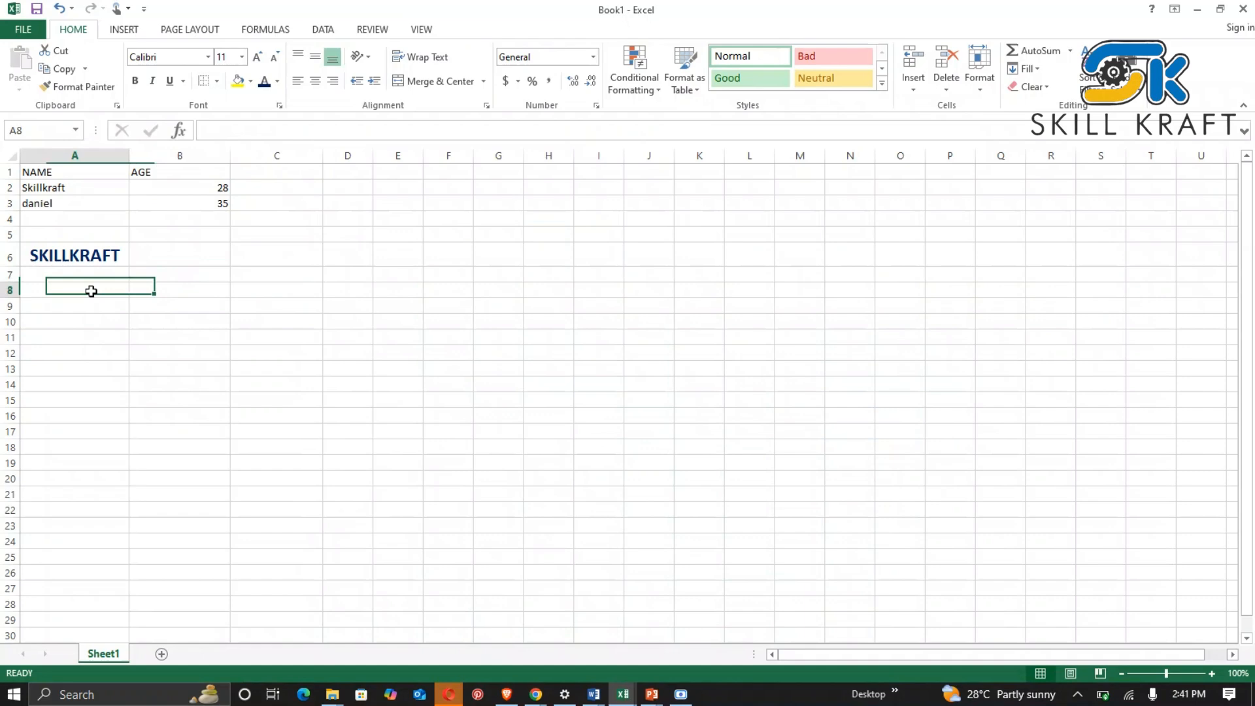
pyautogui.click(62, 258)
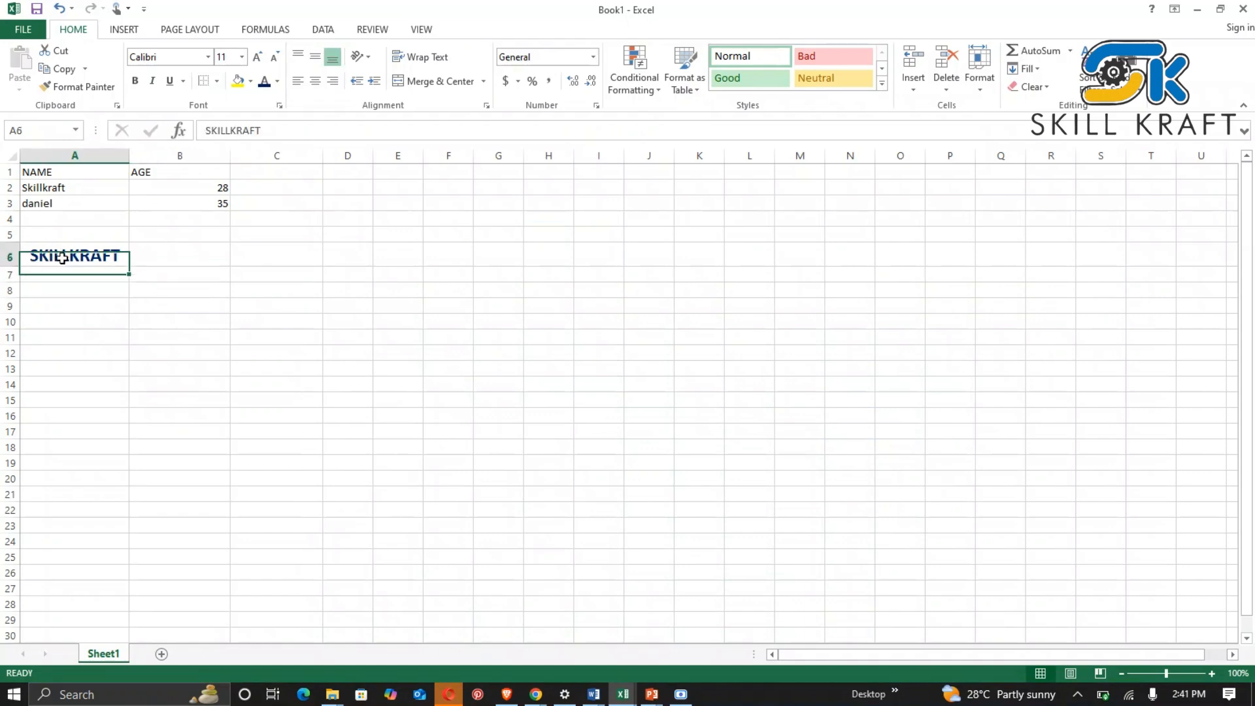
pyautogui.click(276, 256)
pyautogui.click(345, 262)
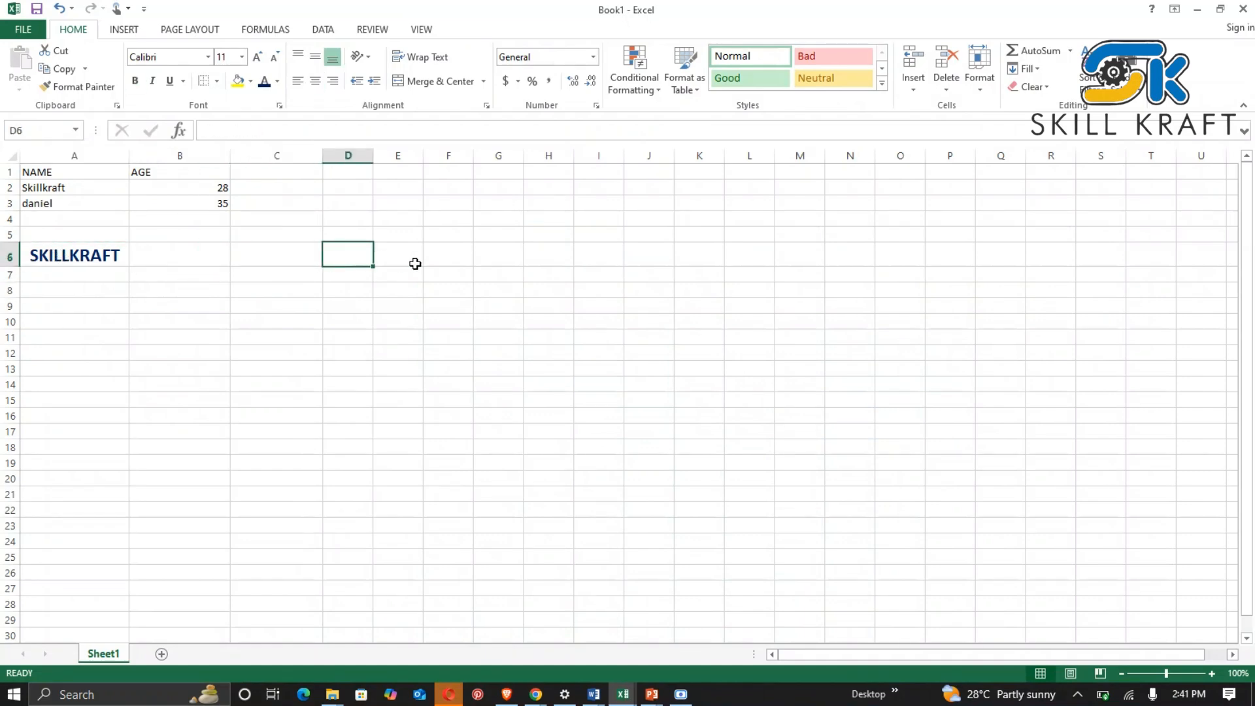
pyautogui.click(414, 263)
pyautogui.click(98, 259)
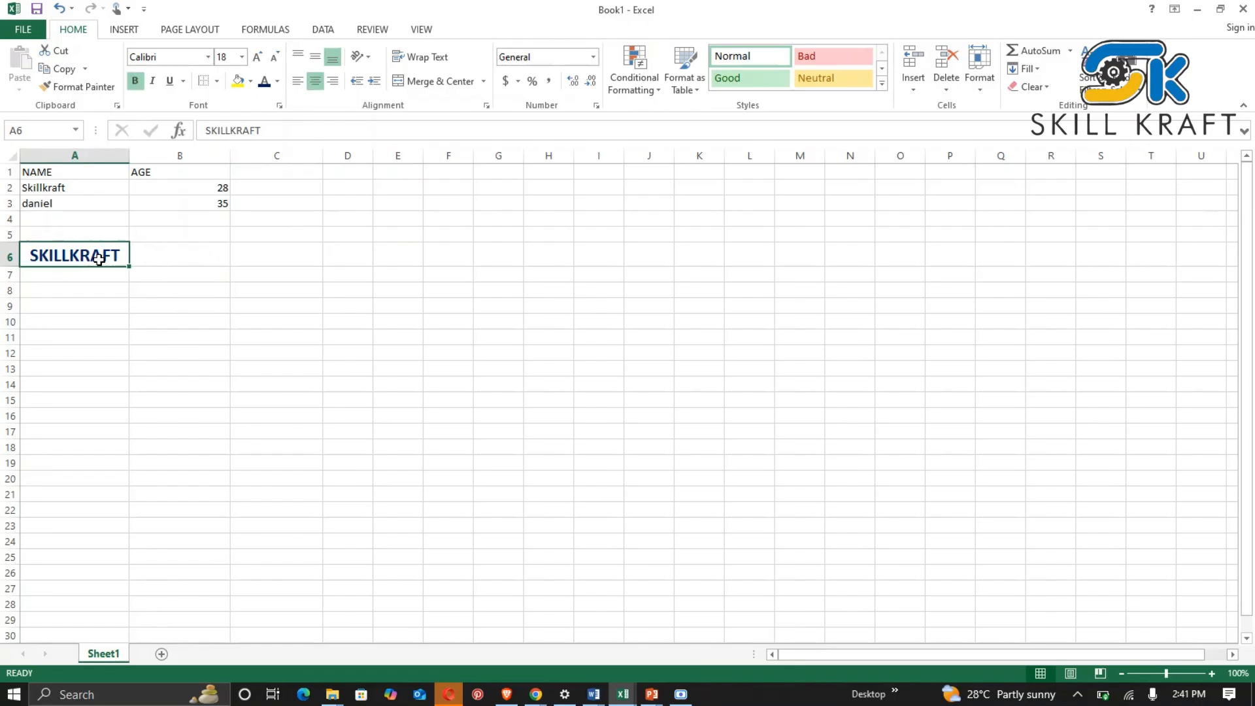
pyautogui.click(59, 234)
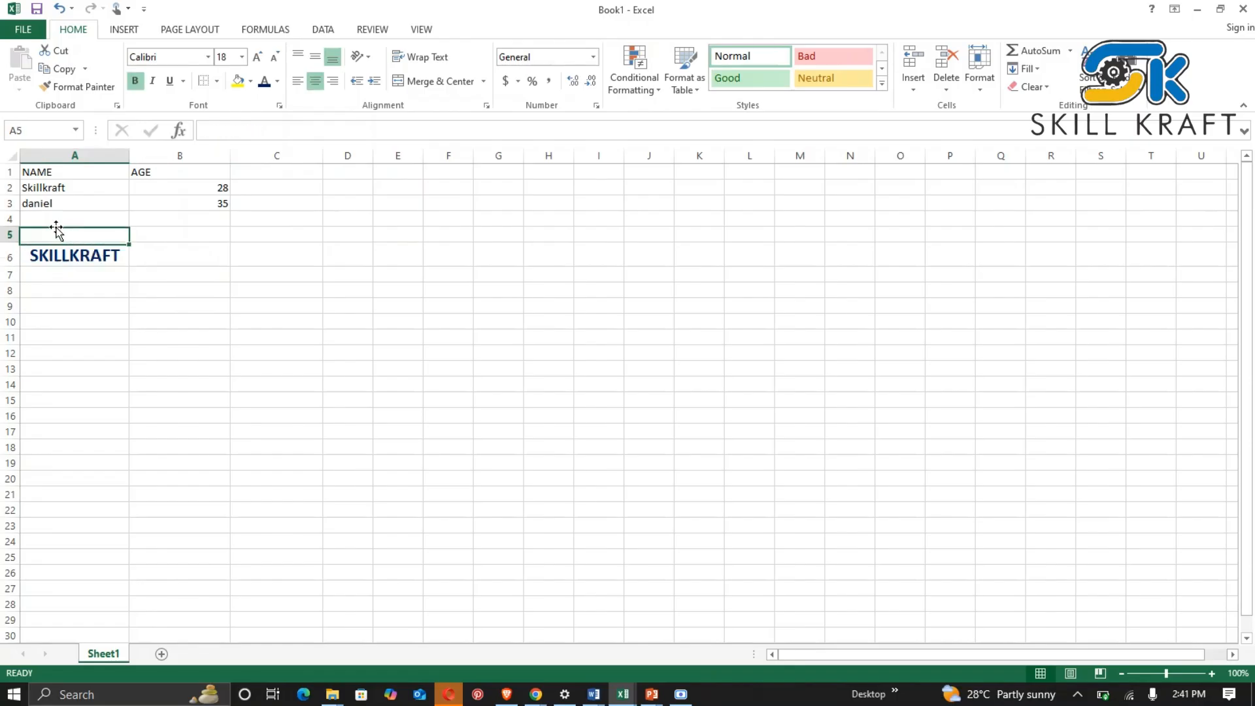
pyautogui.click(83, 256)
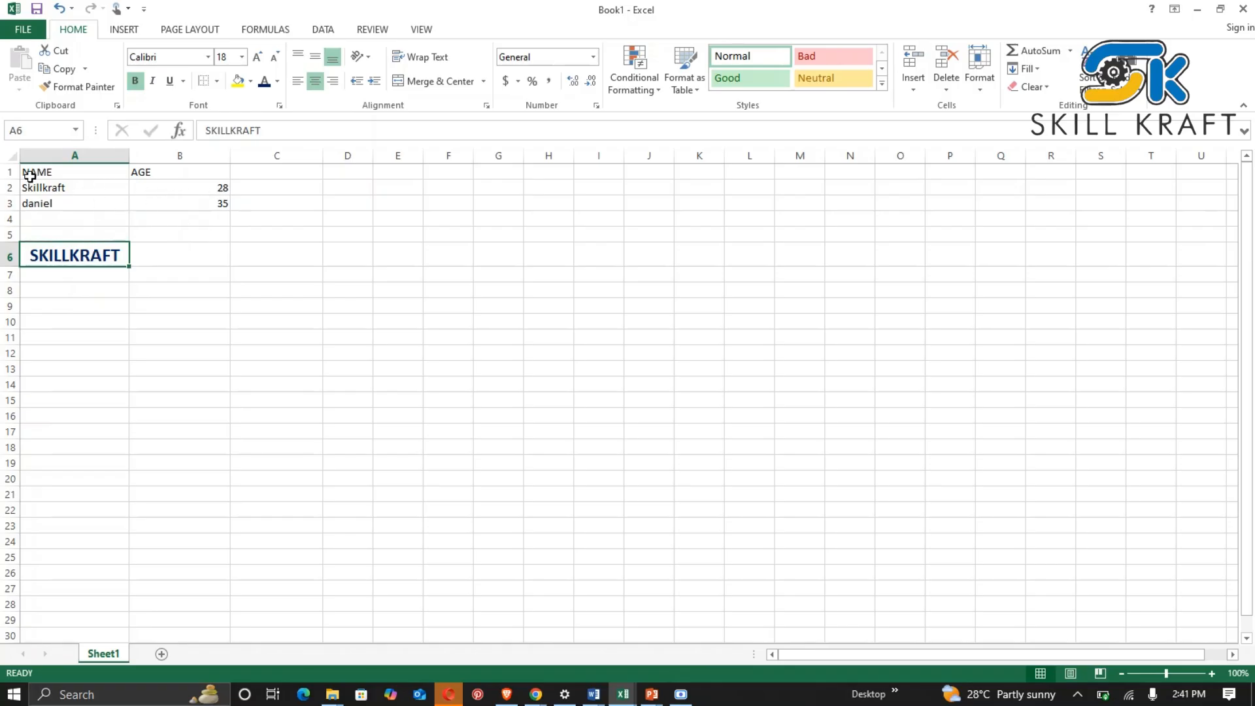
pyautogui.click(203, 186)
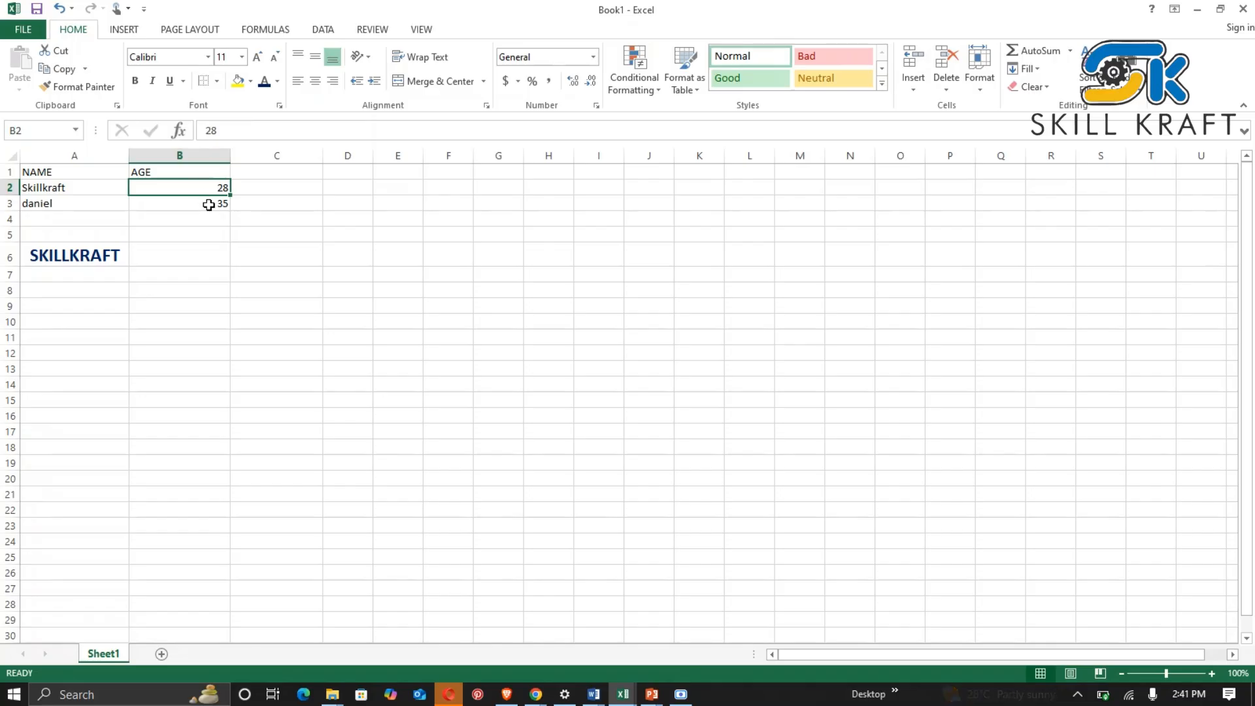
pyautogui.click(167, 217)
pyautogui.click(187, 188)
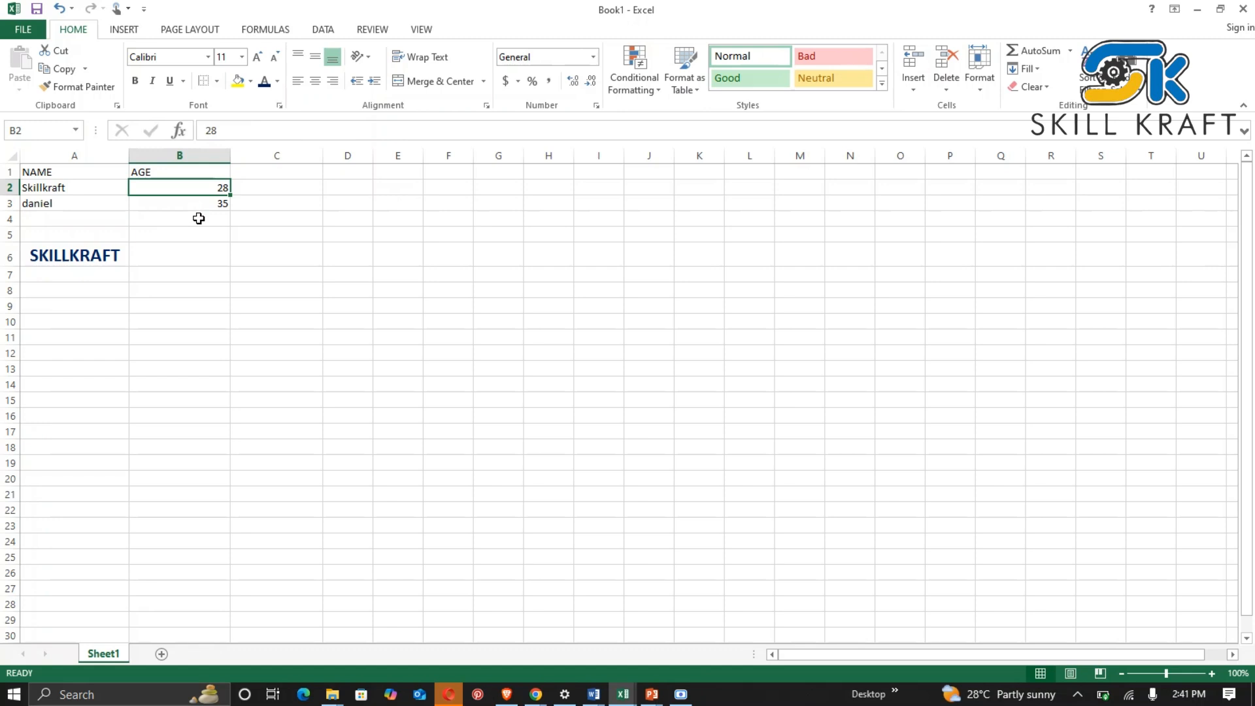
# Add the two ages in cell B4 with the formula =B2+B3.
pyautogui.click(196, 220)
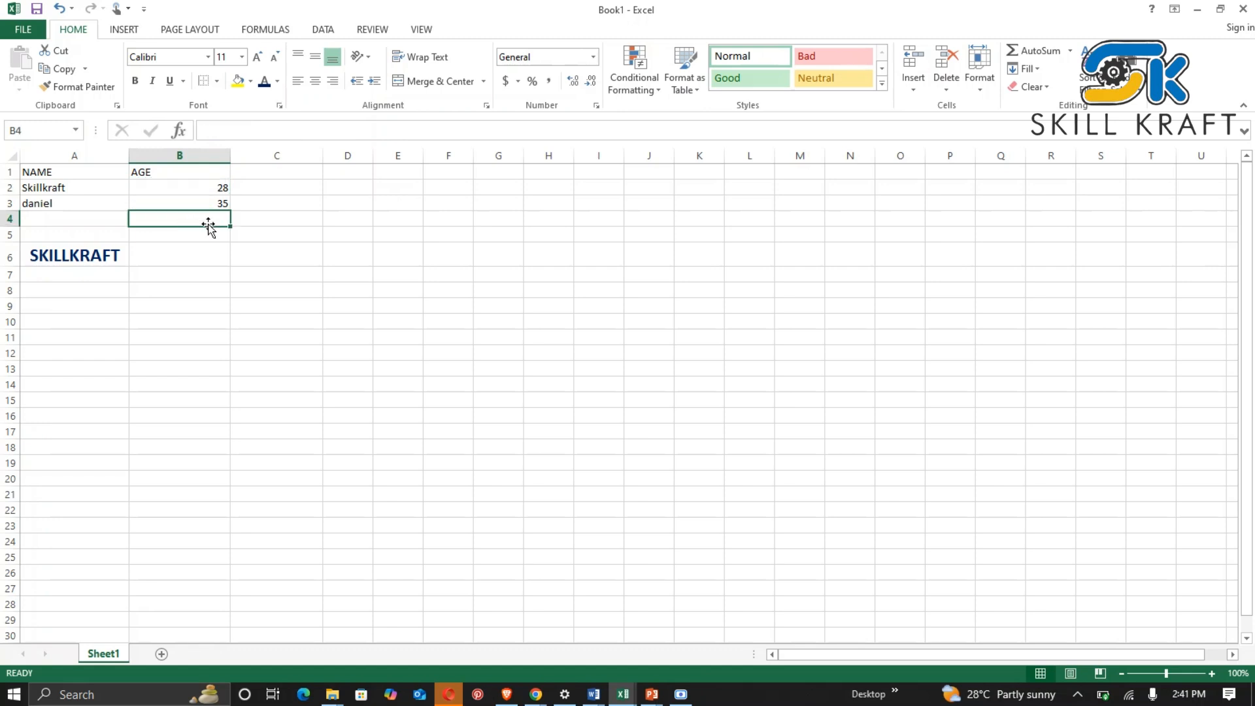
pyautogui.write('=s')
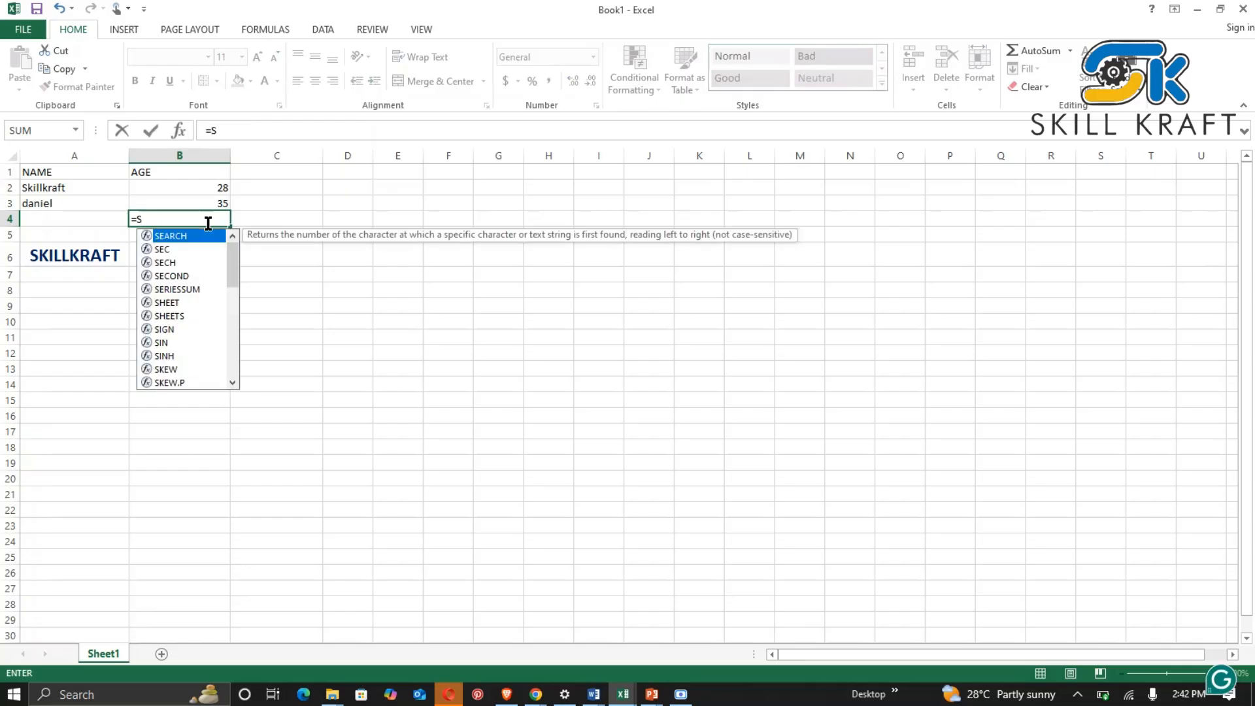
pyautogui.press('BackSpace')
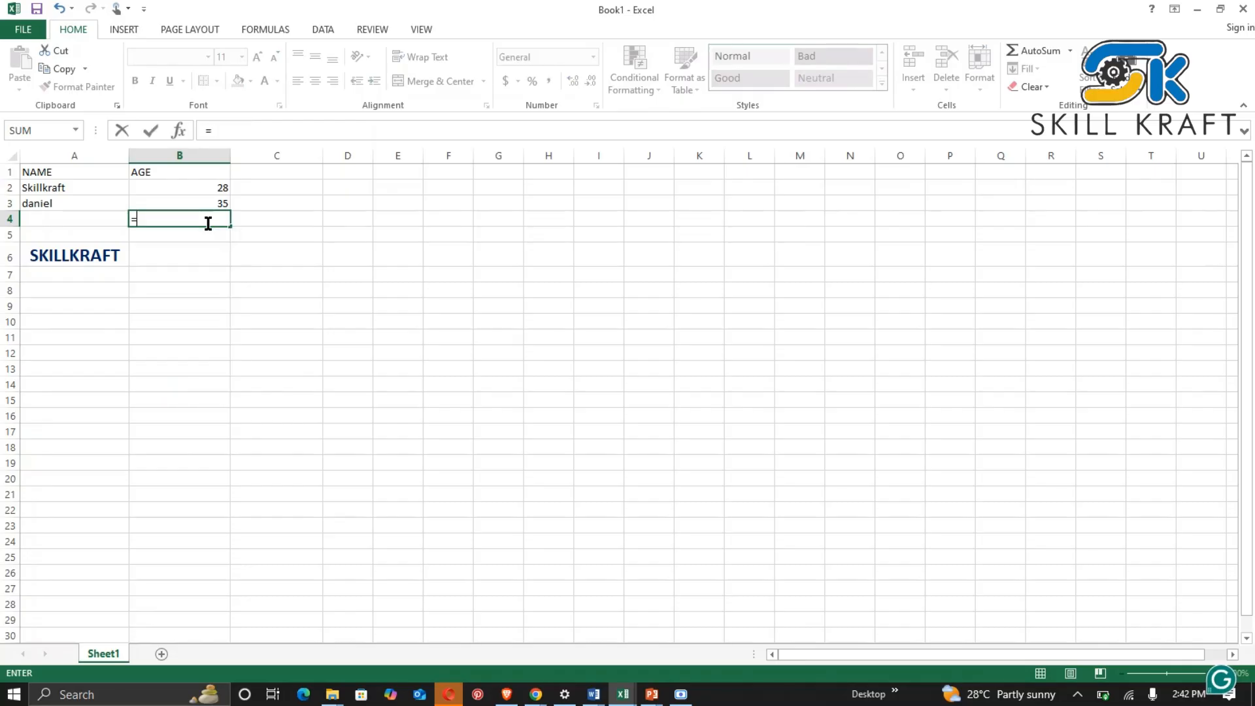
pyautogui.click(210, 188)
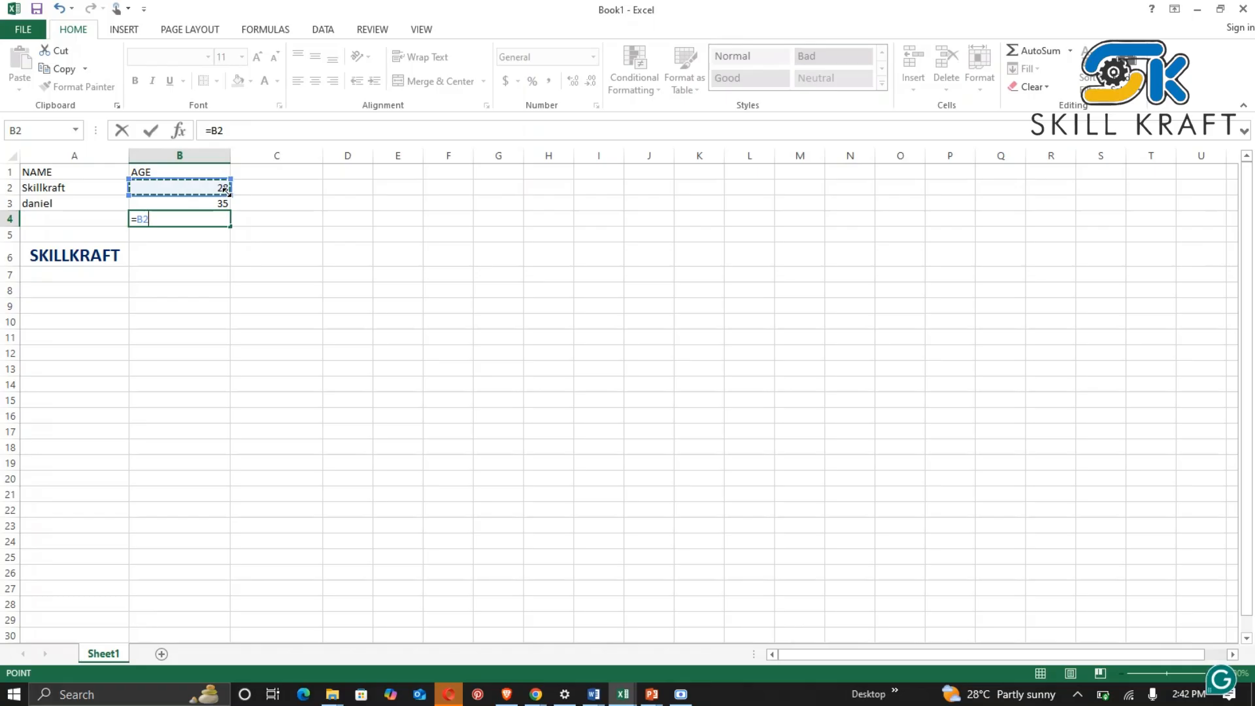
pyautogui.write('=')
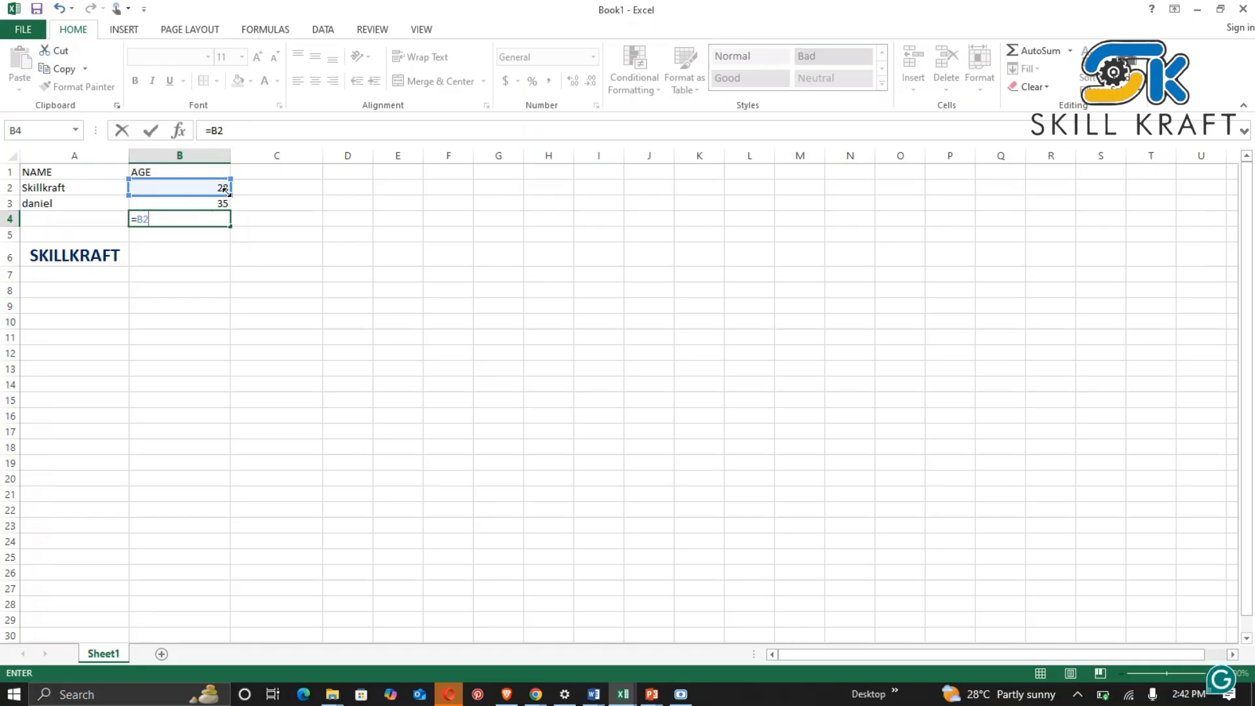
pyautogui.press('BackSpace')
pyautogui.write('+')
pyautogui.click(213, 204)
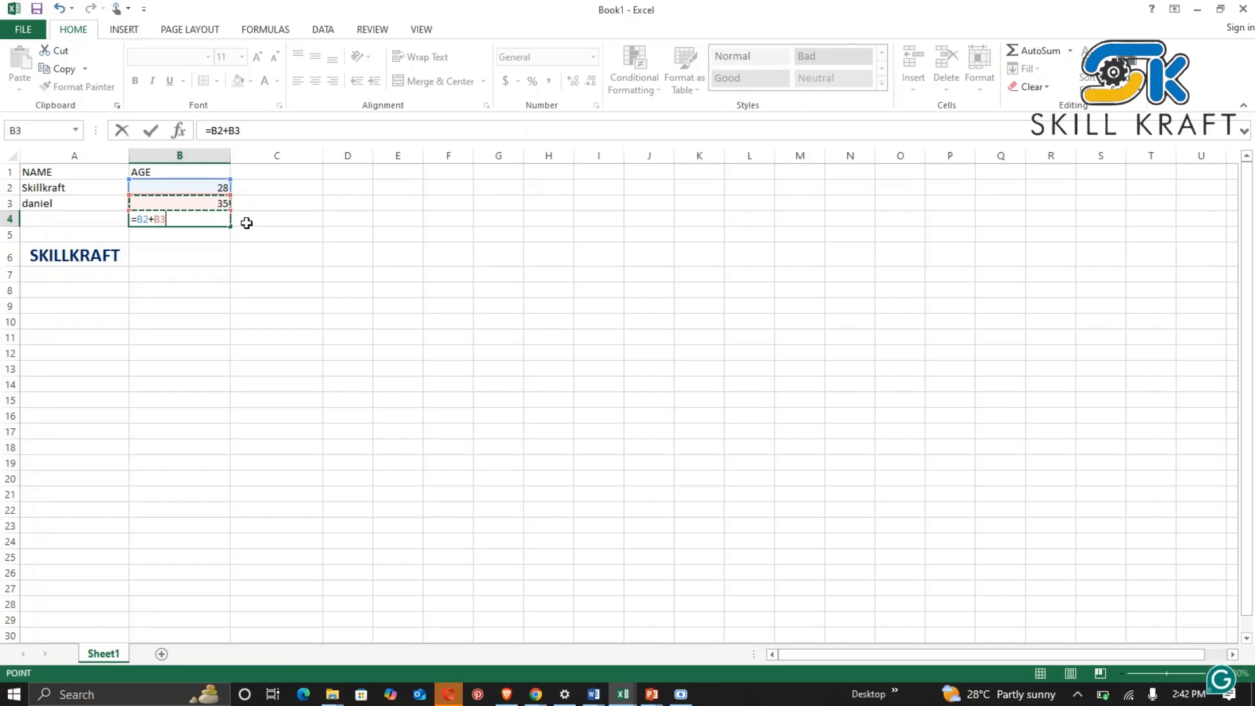
pyautogui.press('Return')
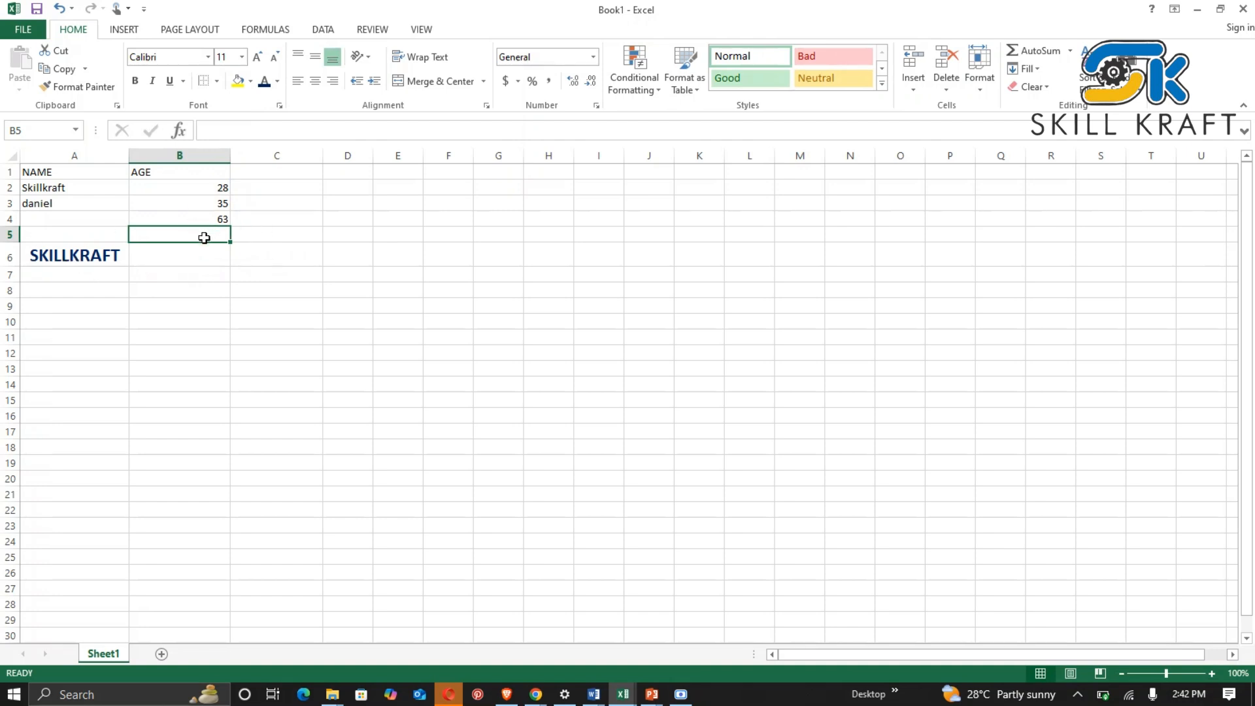
pyautogui.write('=')
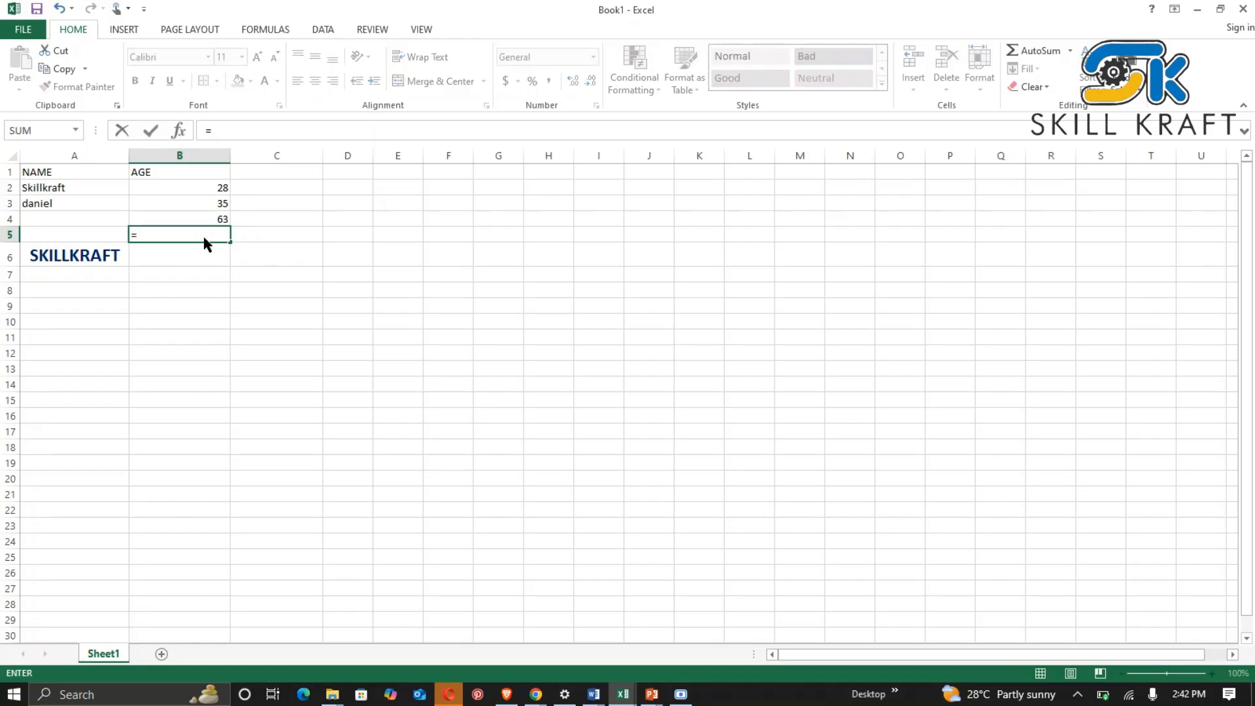
pyautogui.write('AVER')
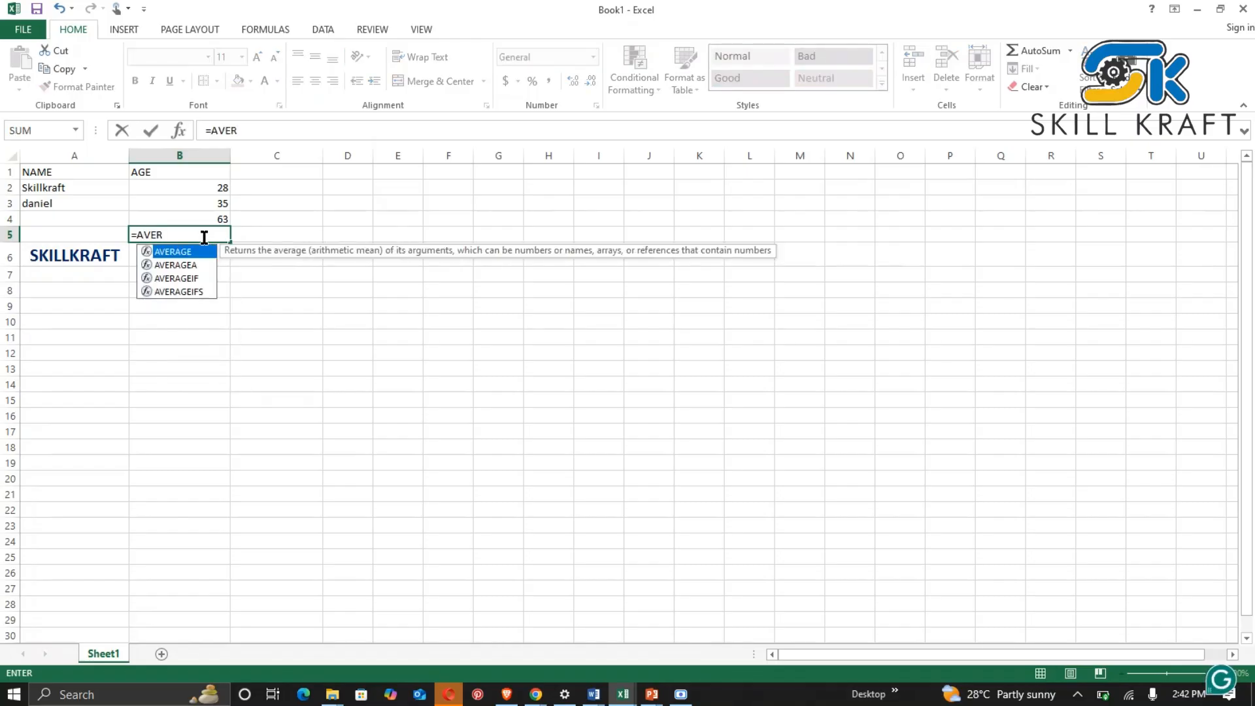
pyautogui.press('Return')
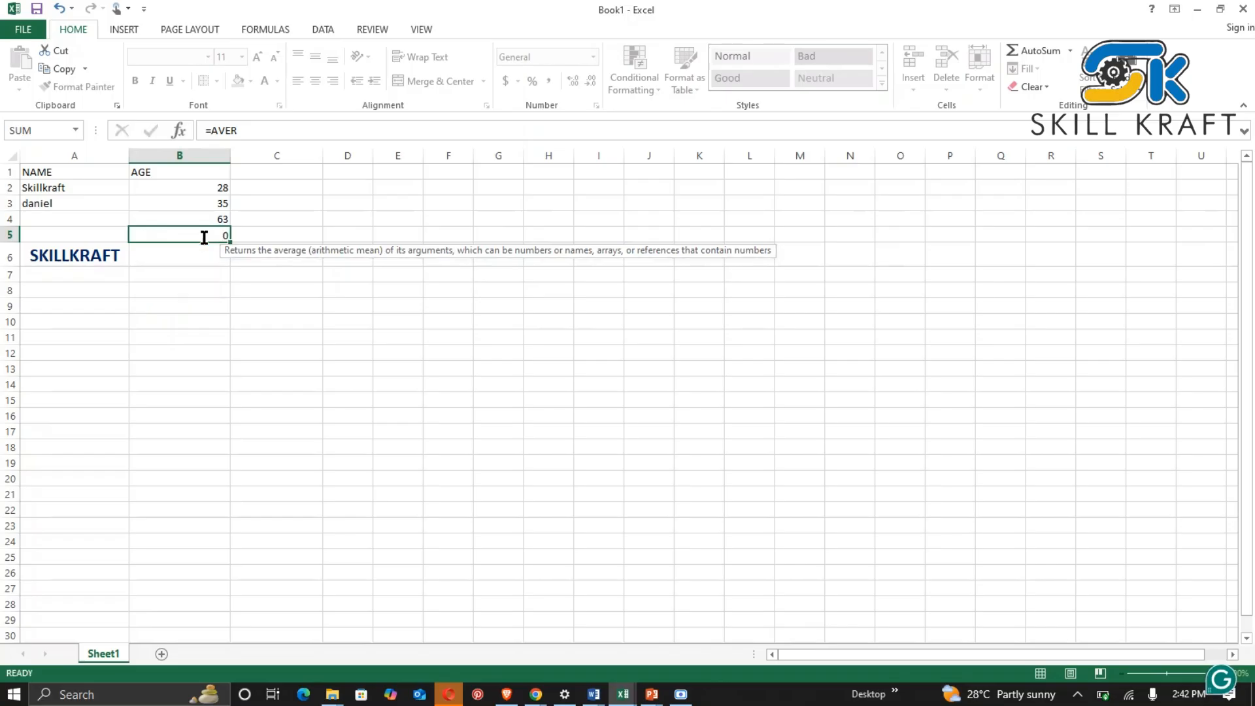
pyautogui.click(203, 238)
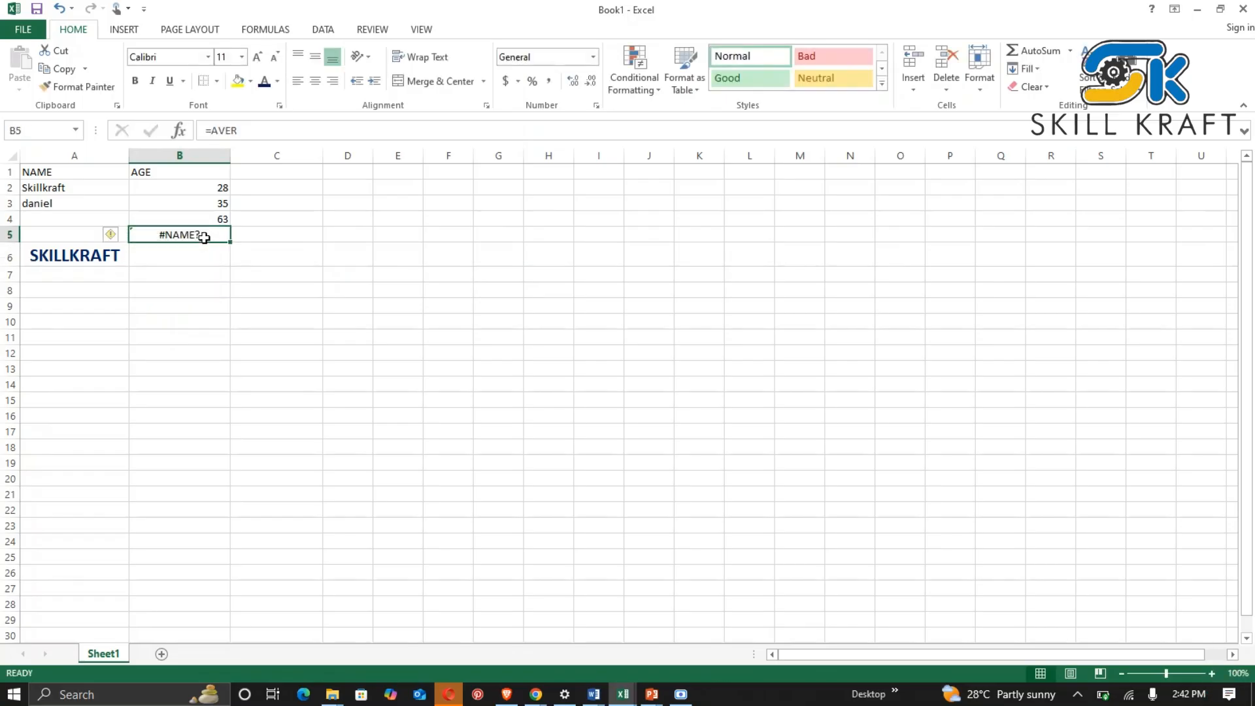
pyautogui.press('Delete')
# Calculate the average of the two ages in cell B5 with the formula =AVERAGE(B2:B3).
pyautogui.write('=')
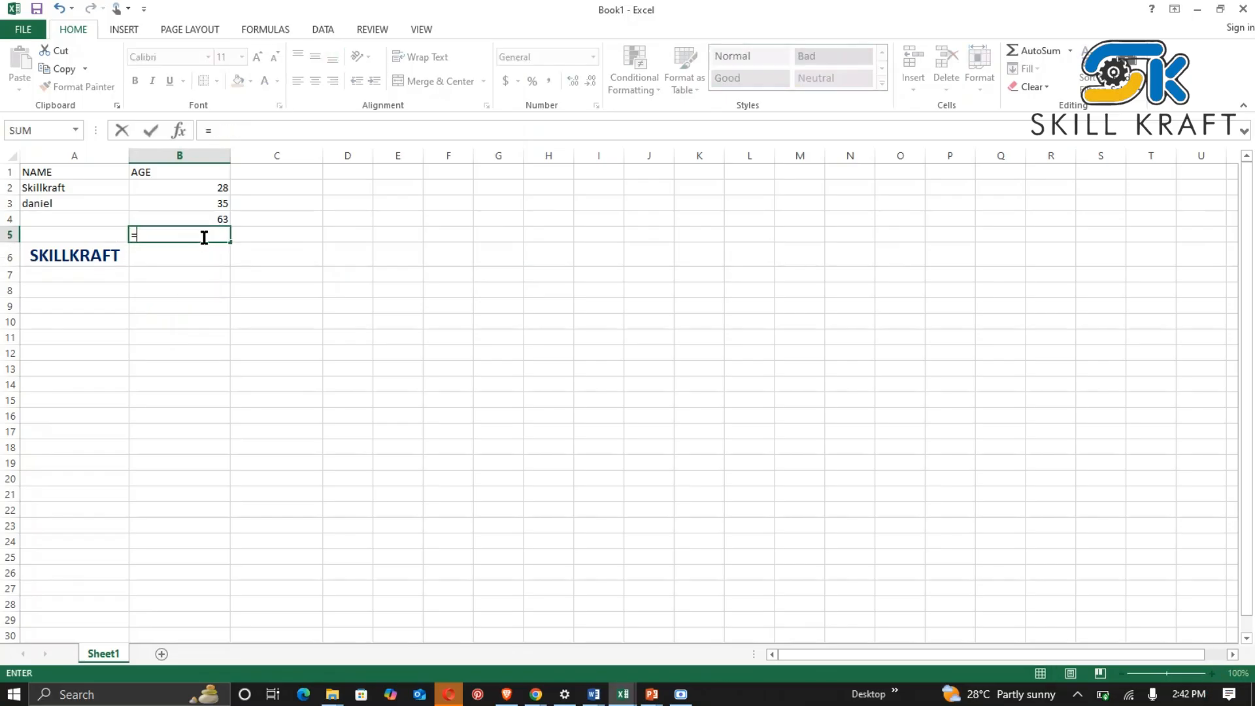
pyautogui.write('AVERA')
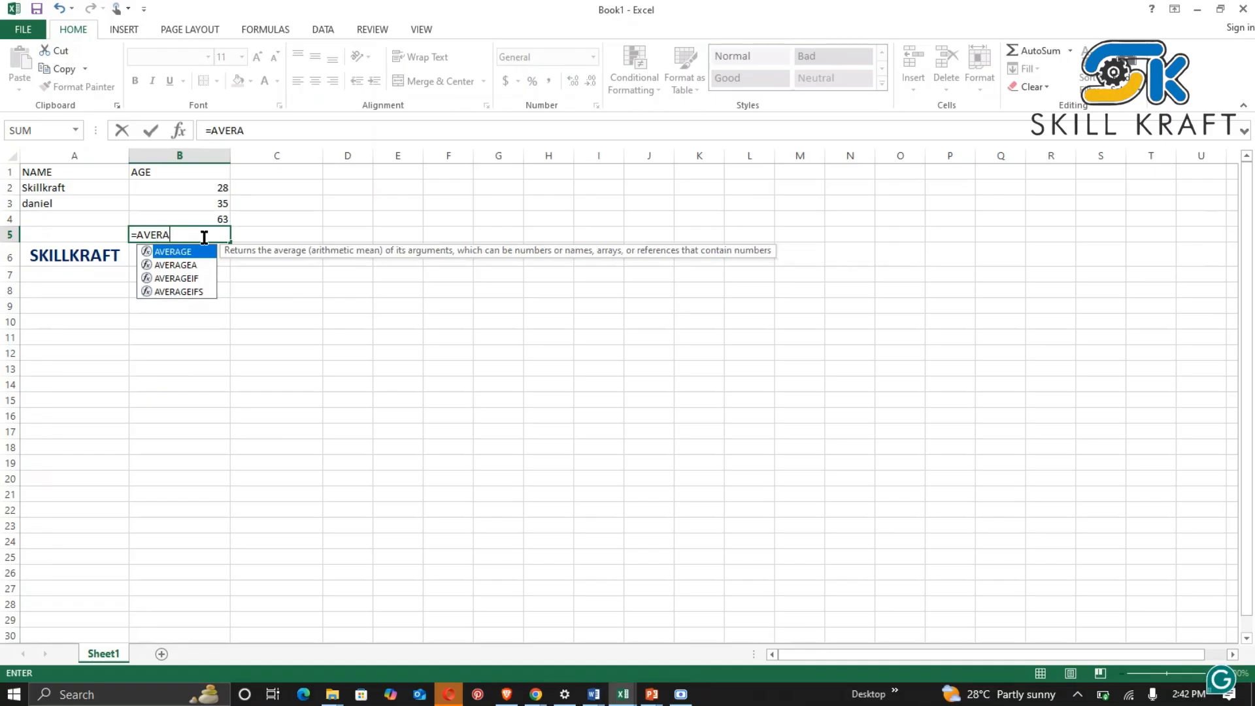
pyautogui.write('GE(')
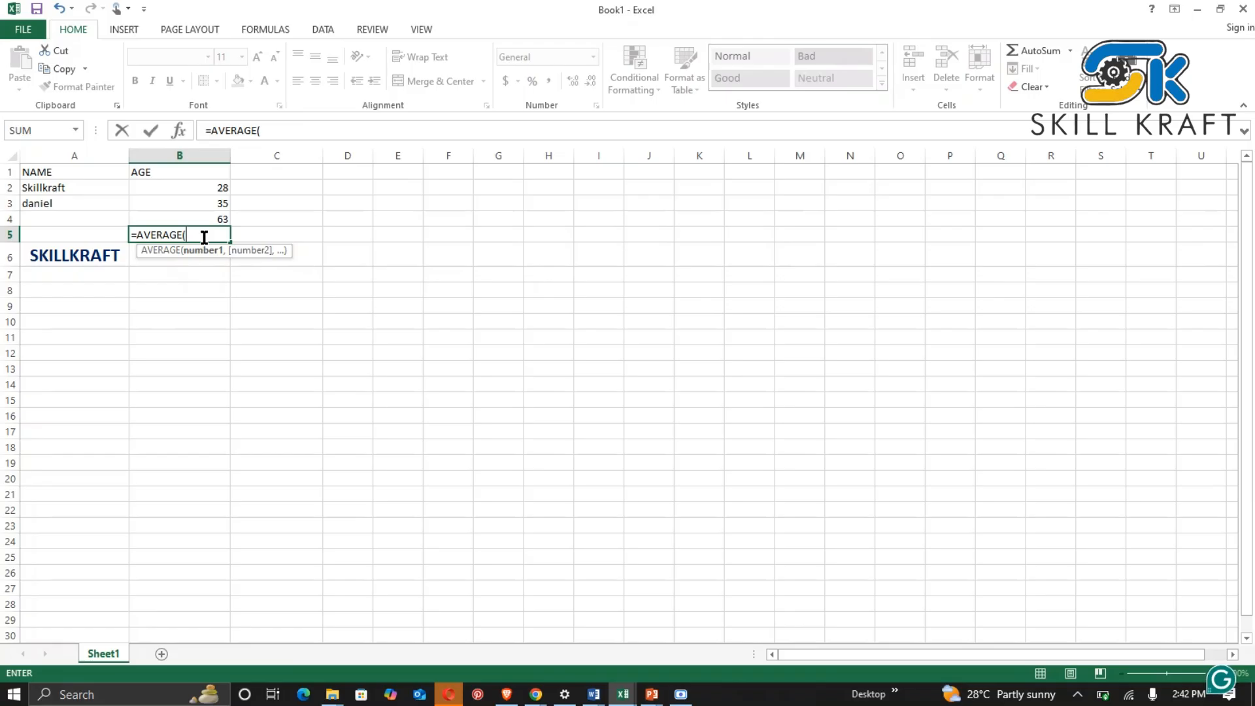
pyautogui.click(173, 187)
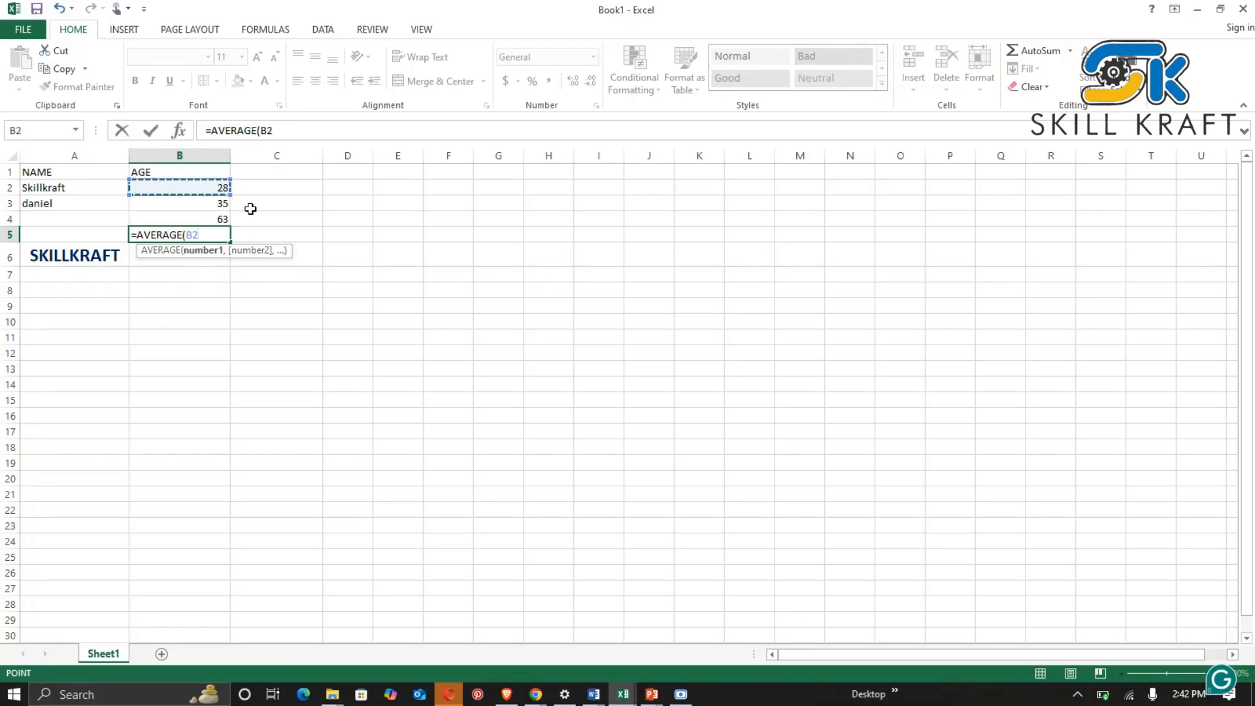
pyautogui.press('F8')
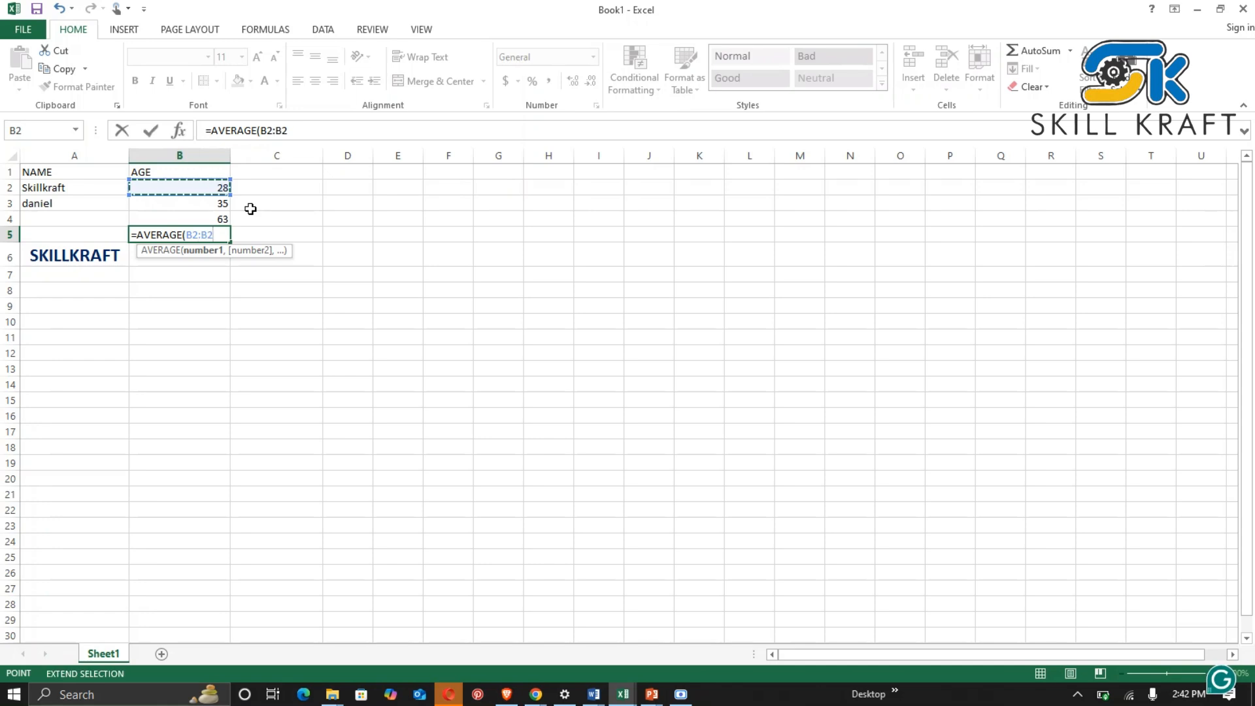
pyautogui.click(216, 207)
pyautogui.write(')')
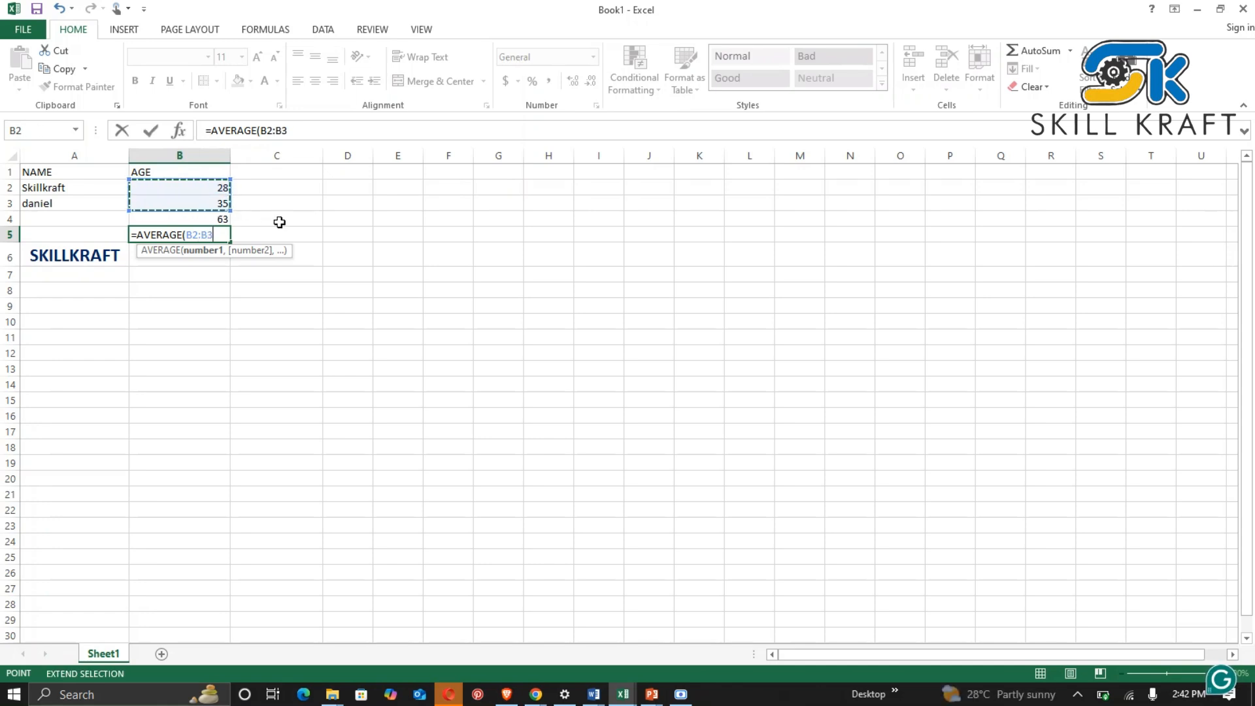
pyautogui.press('Return')
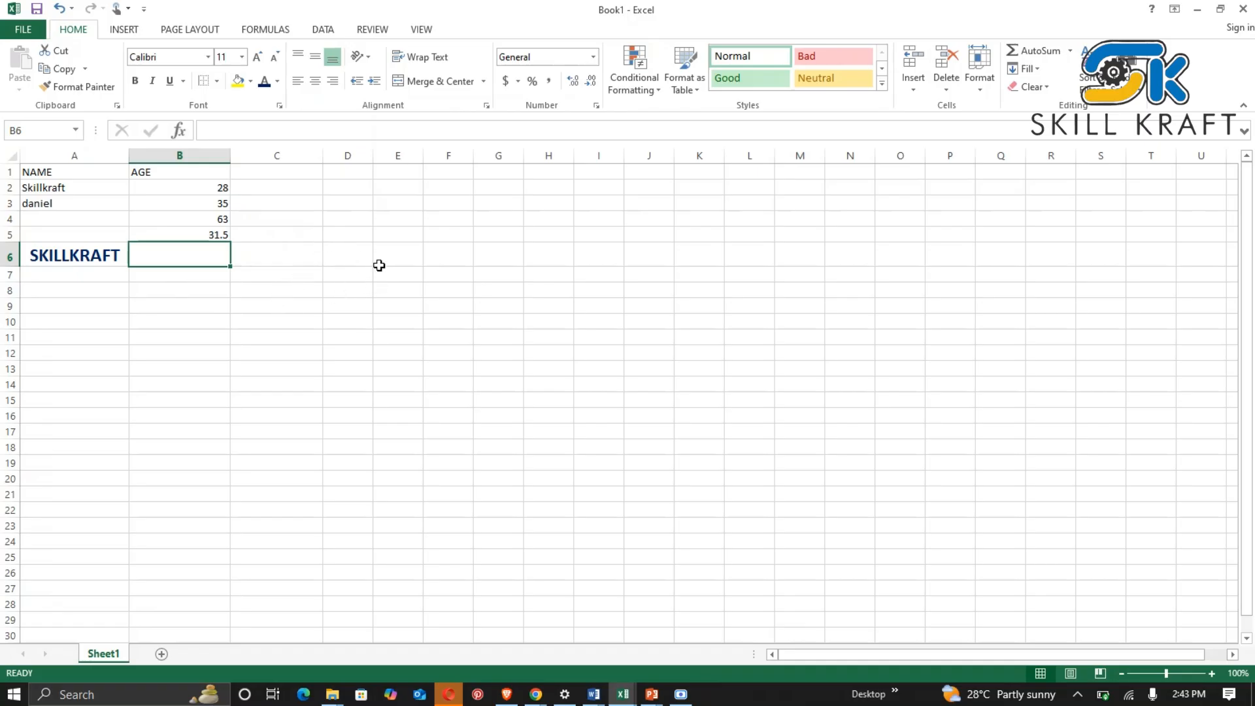
pyautogui.click(264, 236)
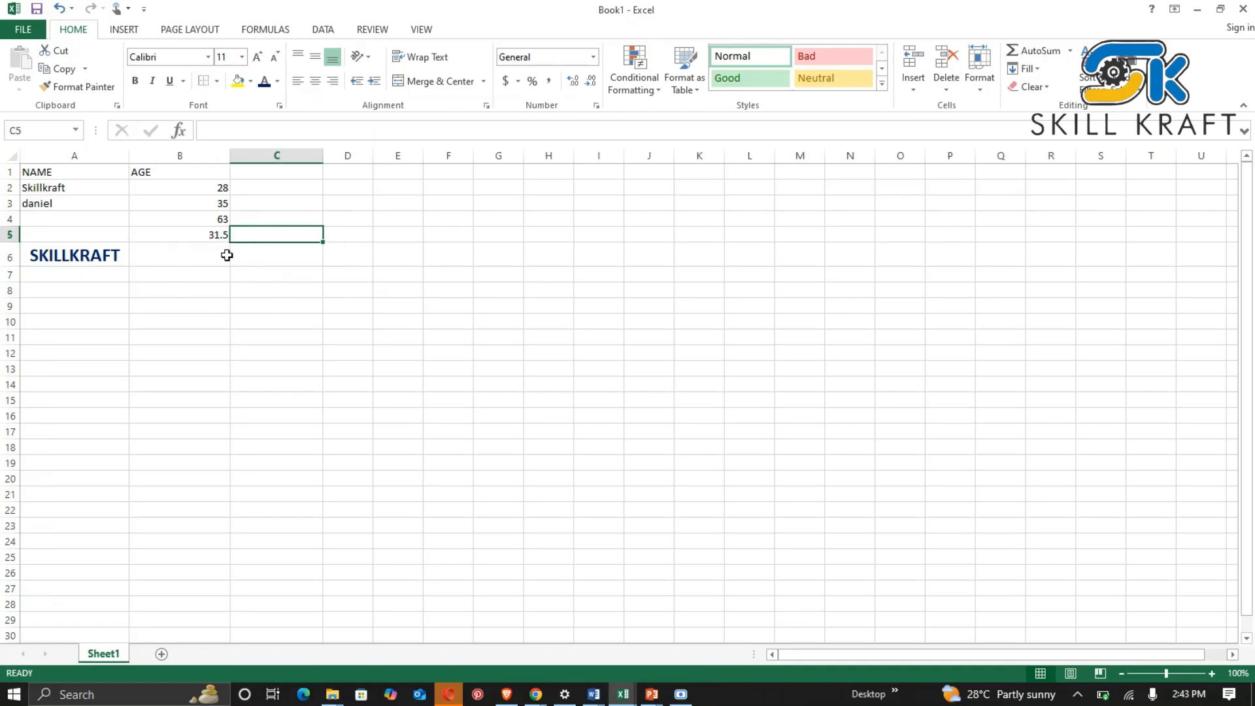
pyautogui.click(210, 234)
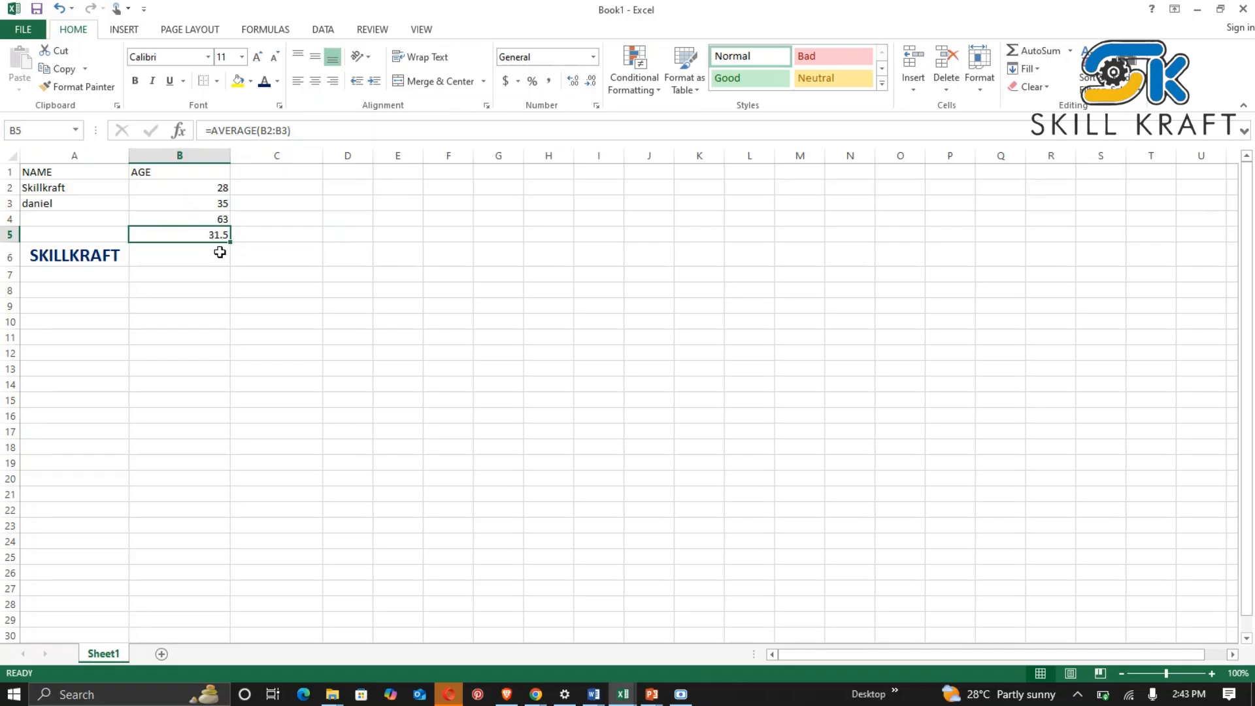
# Find the highest of the two ages in cell B6 with the formula =MAX(B2:B3).
pyautogui.click(220, 252)
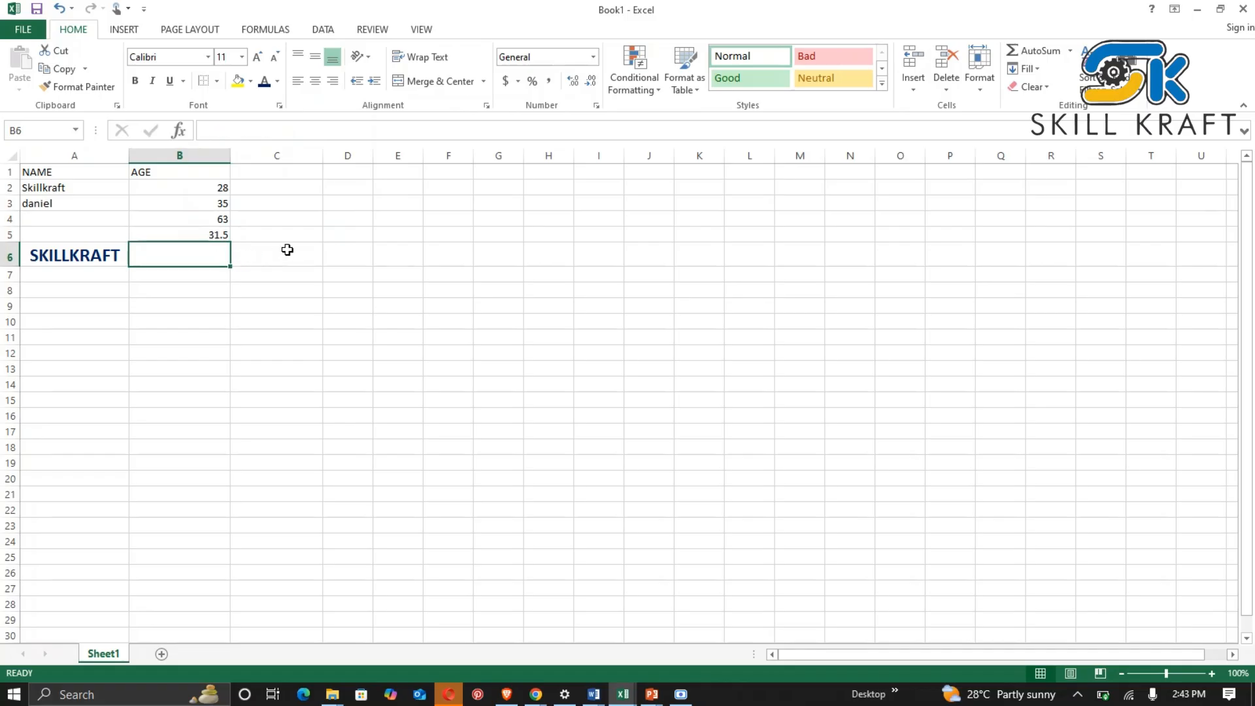
pyautogui.write('=')
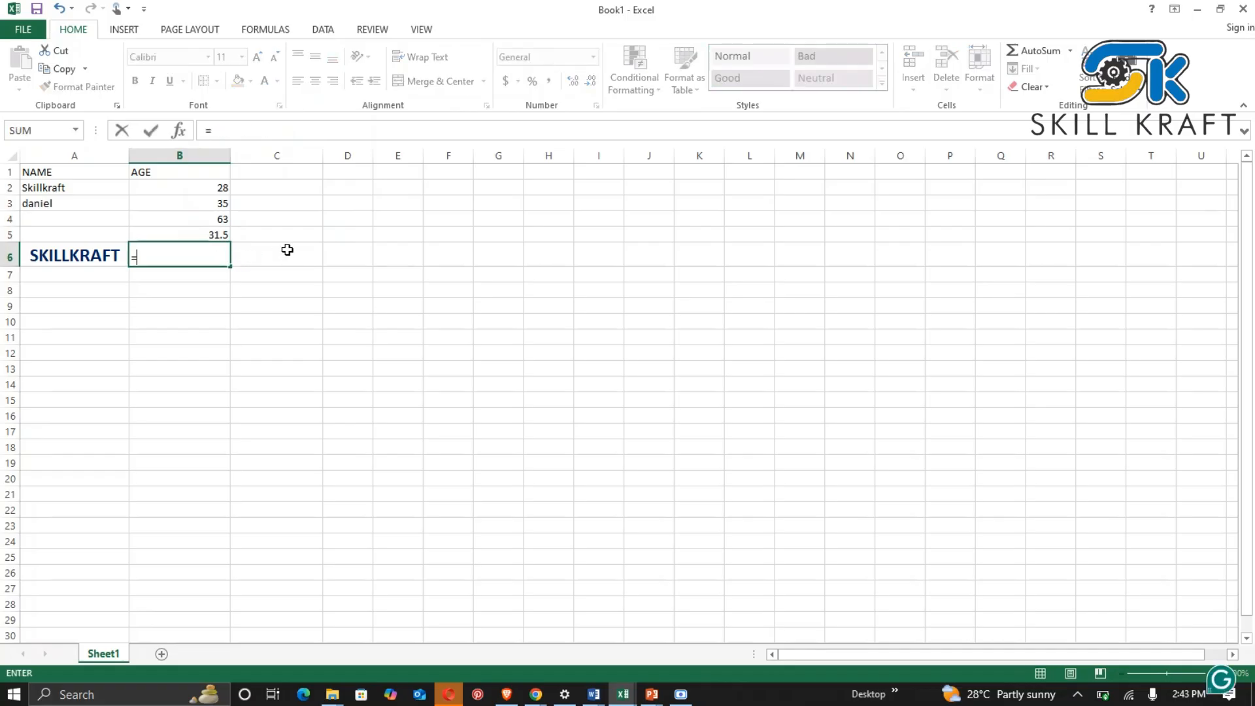
pyautogui.write('MA')
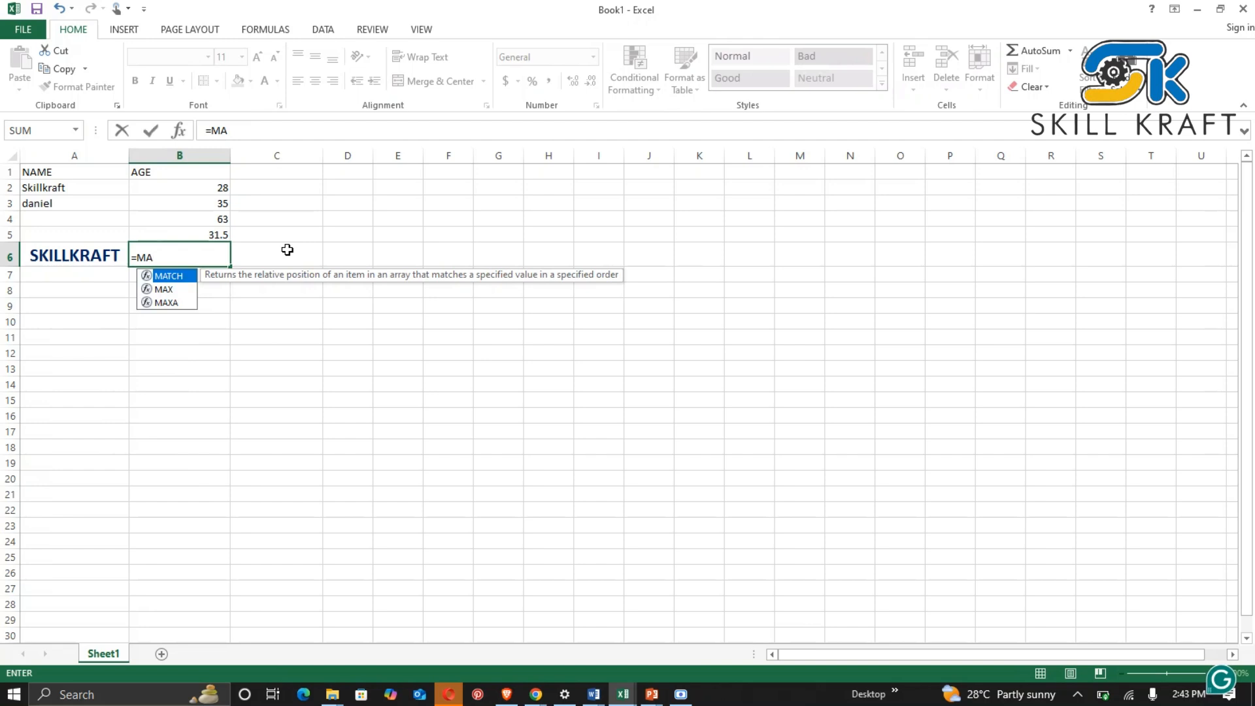
pyautogui.write('X(')
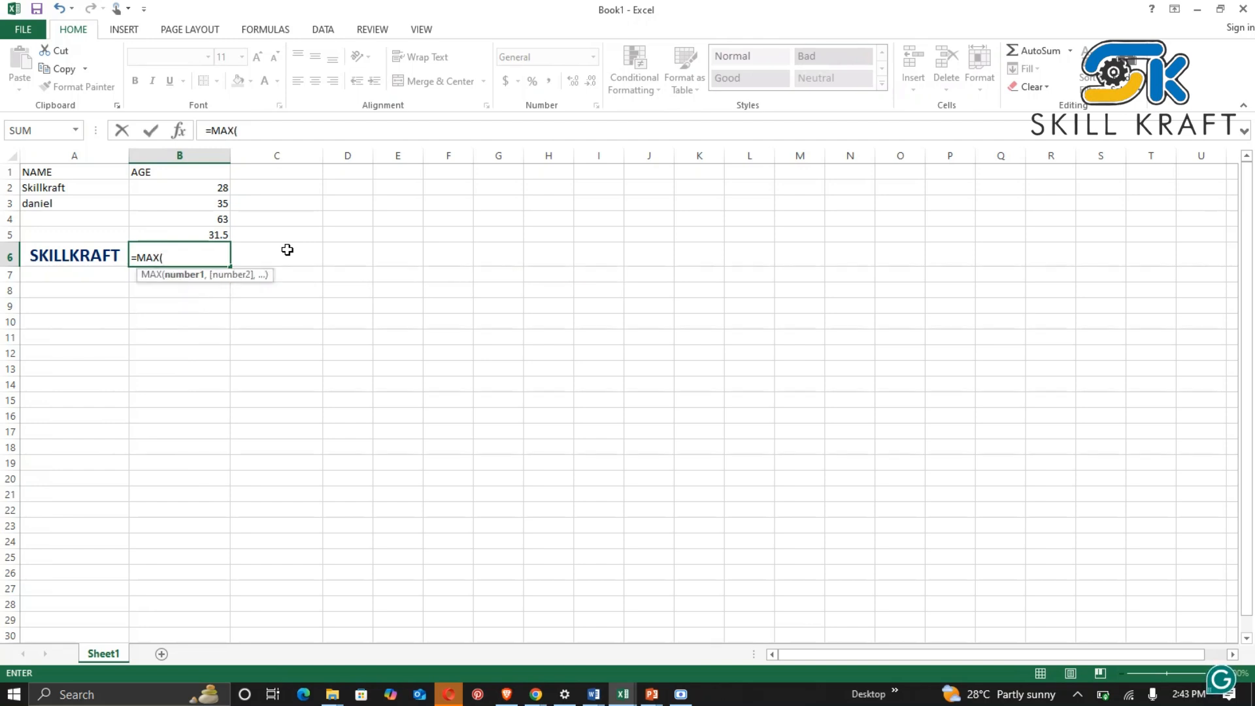
pyautogui.click(216, 185)
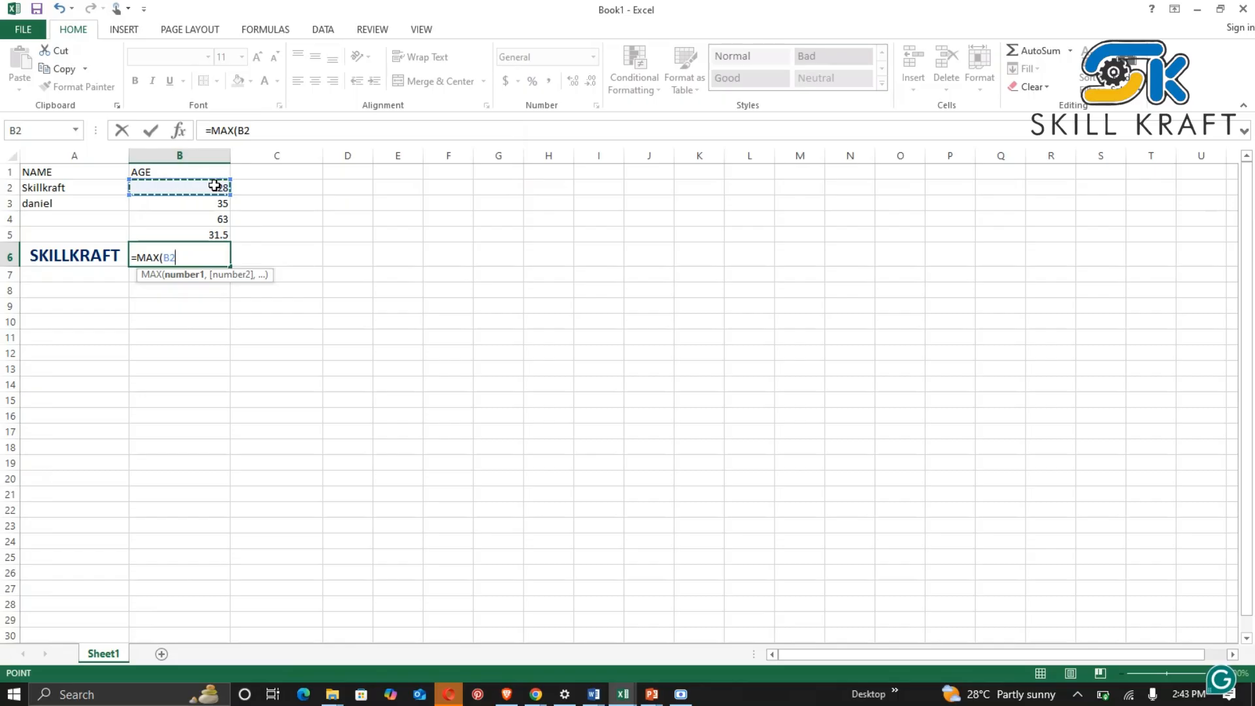
pyautogui.press('F8')
pyautogui.click(193, 204)
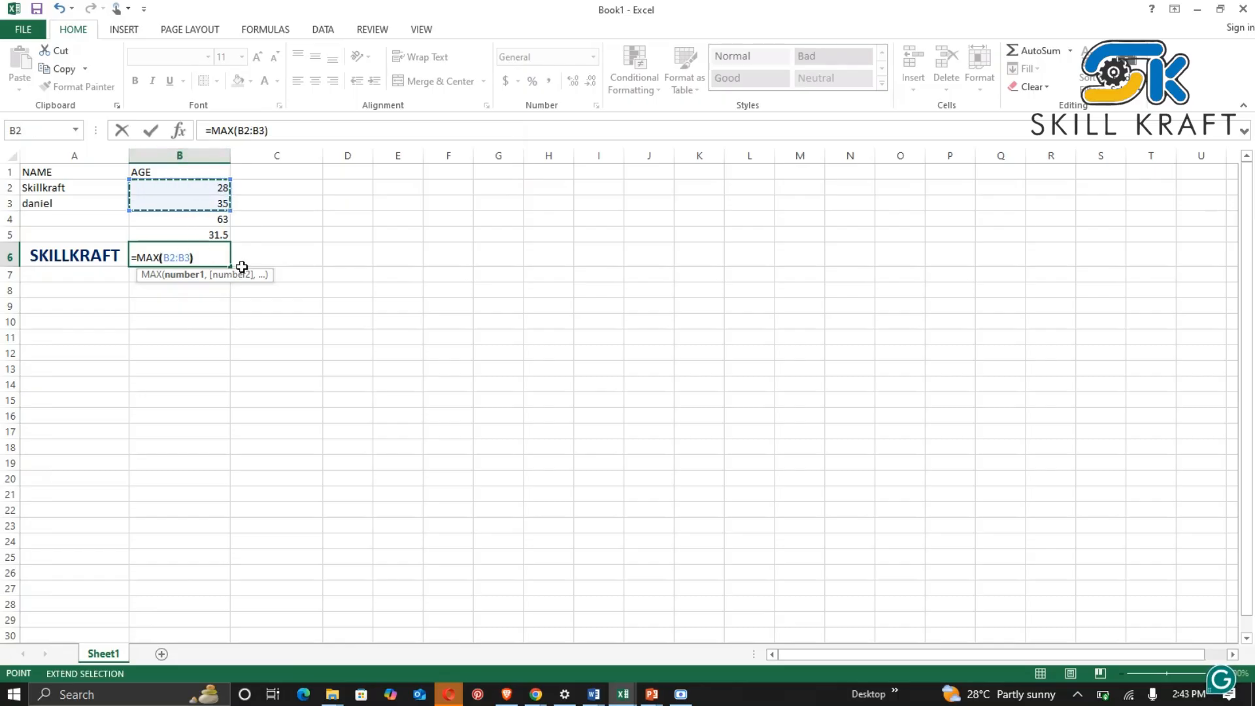
pyautogui.press('Return')
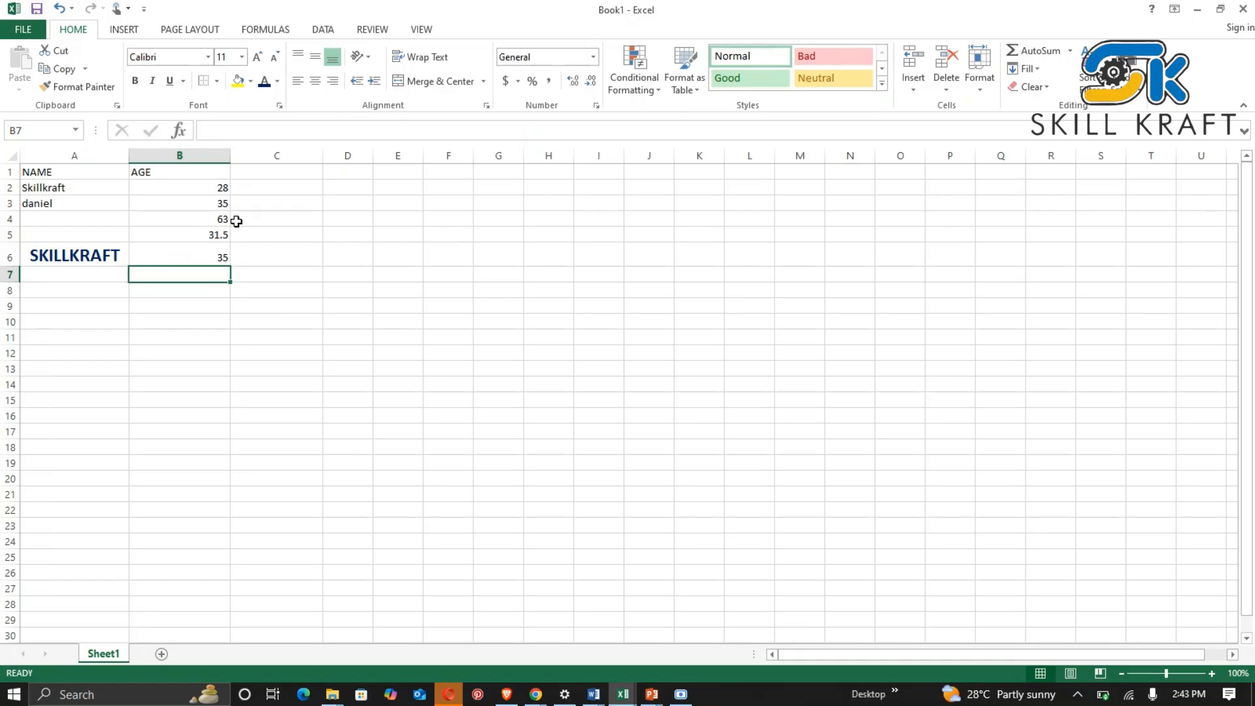
pyautogui.click(225, 213)
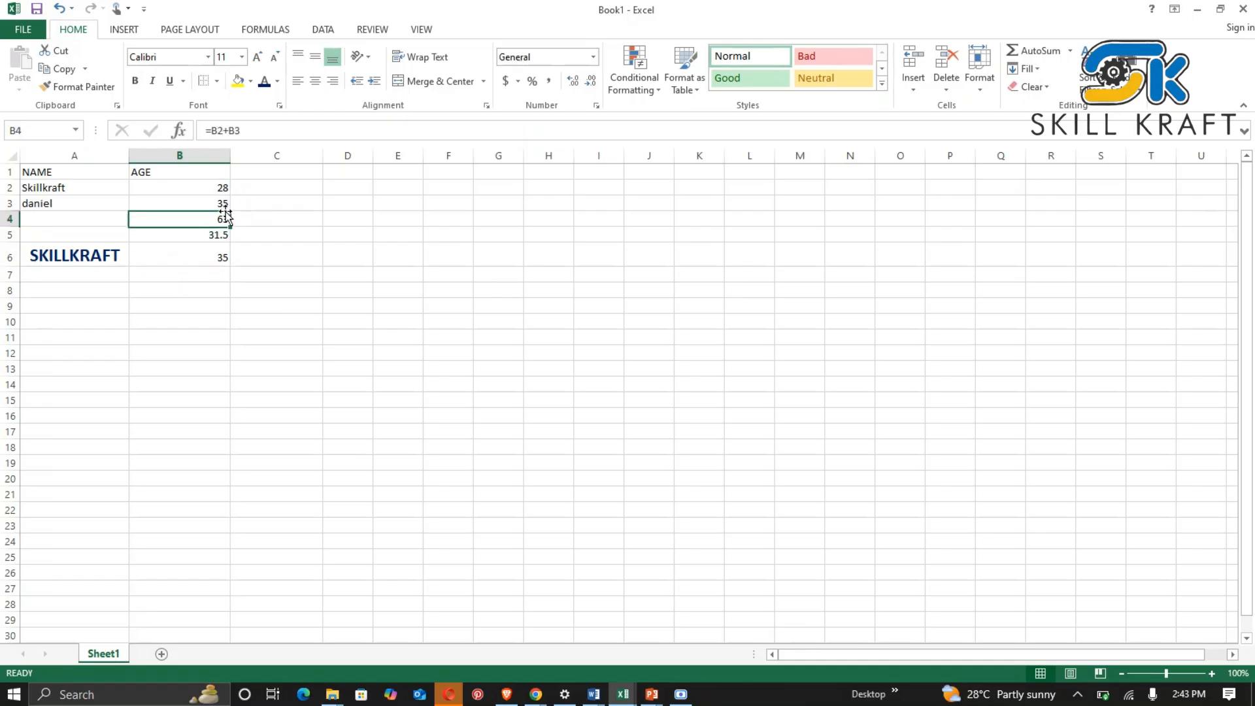
pyautogui.click(196, 205)
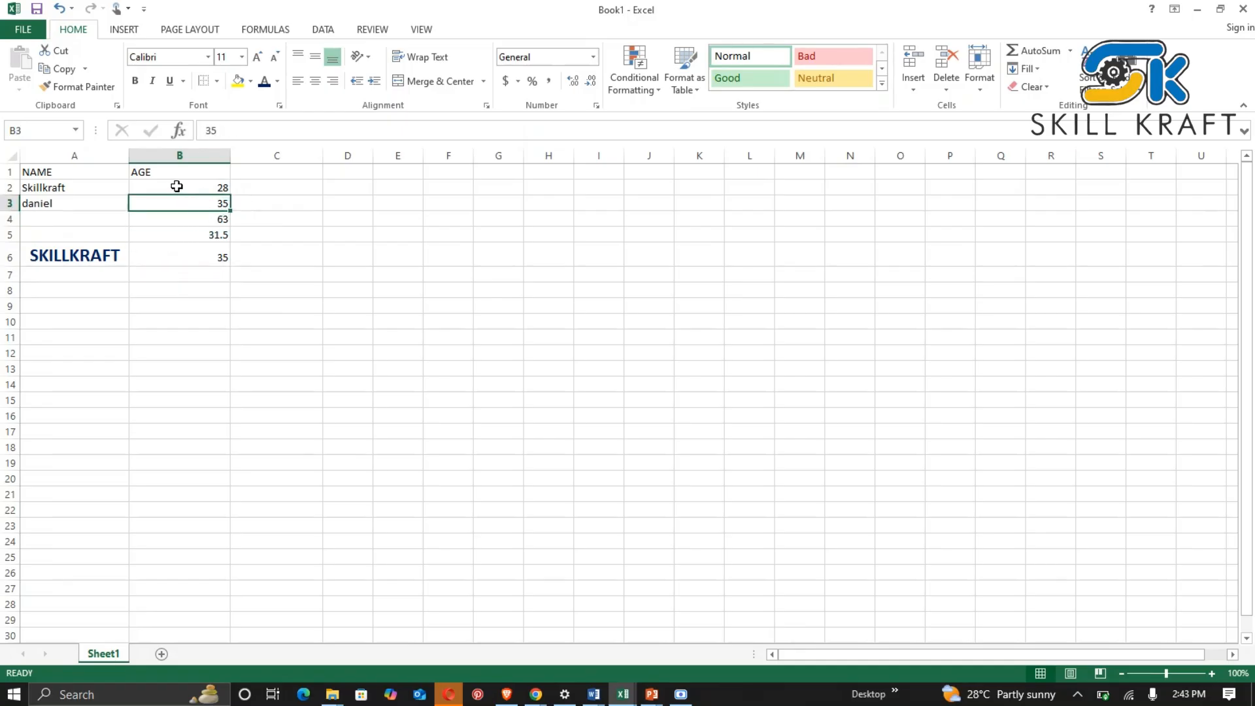
# Find the lowest of the two ages in cell B7 with the formula =MIN(B2:B3).
pyautogui.click(208, 273)
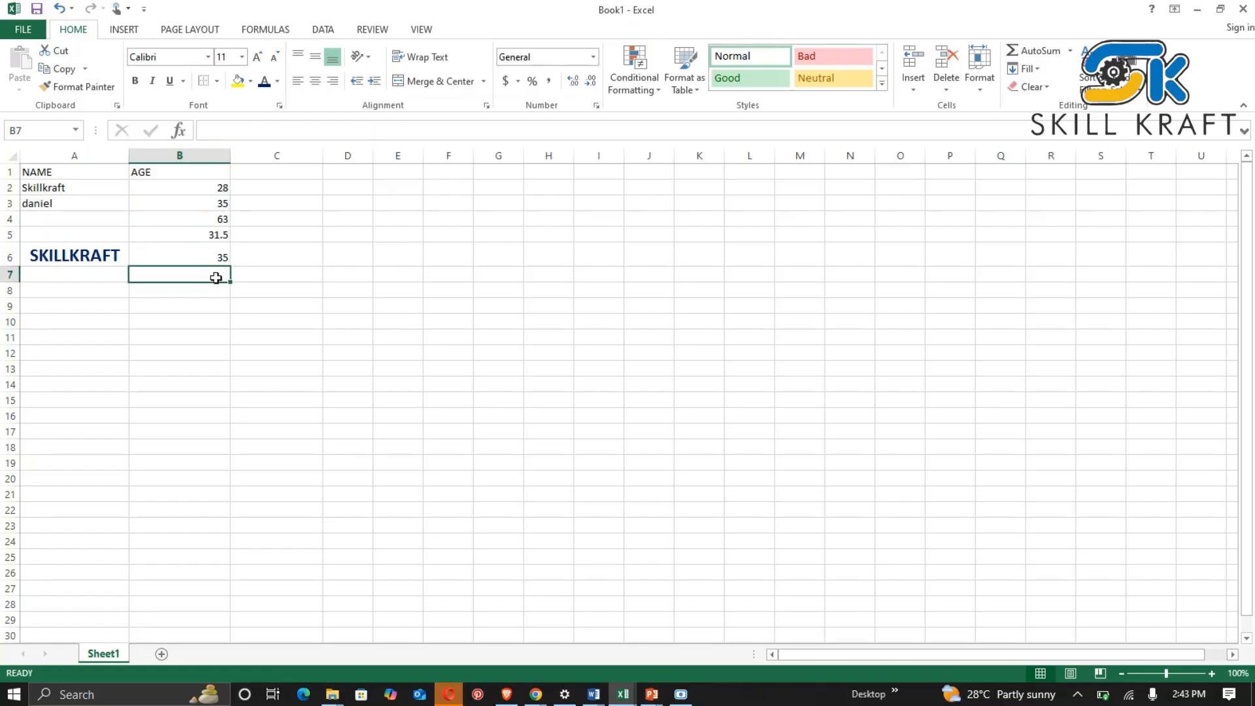
pyautogui.write('+')
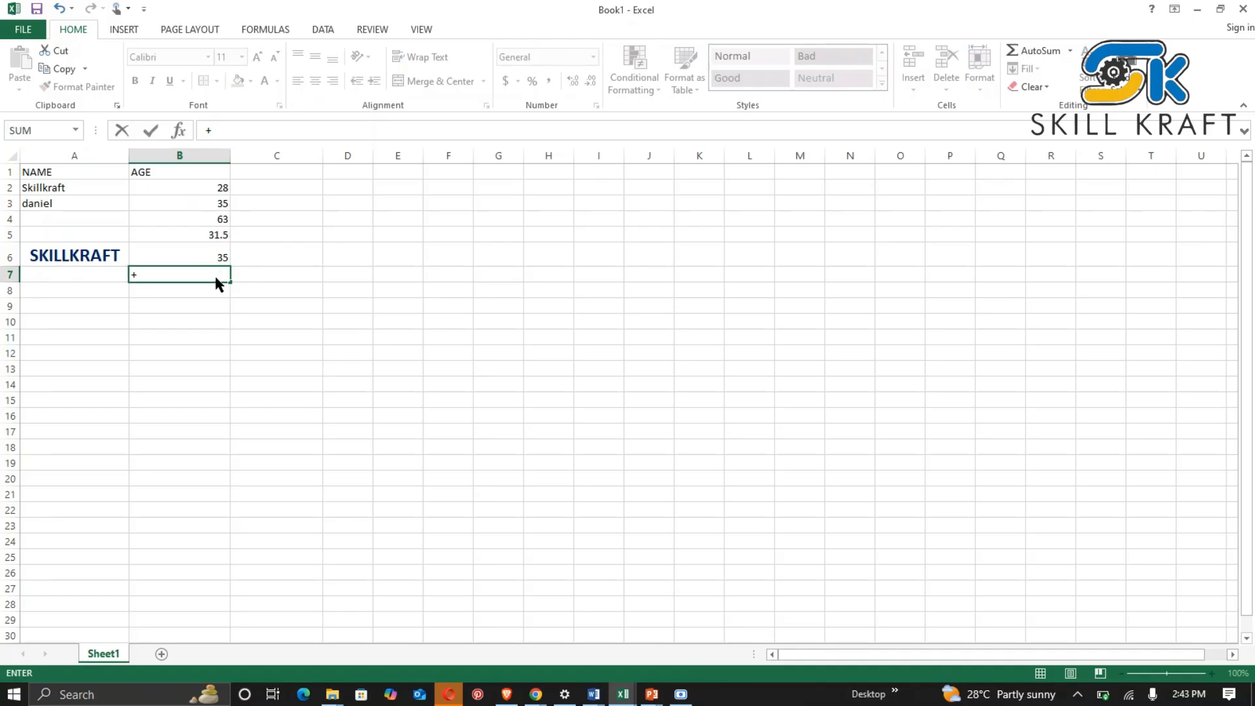
pyautogui.press('BackSpace')
pyautogui.write('=')
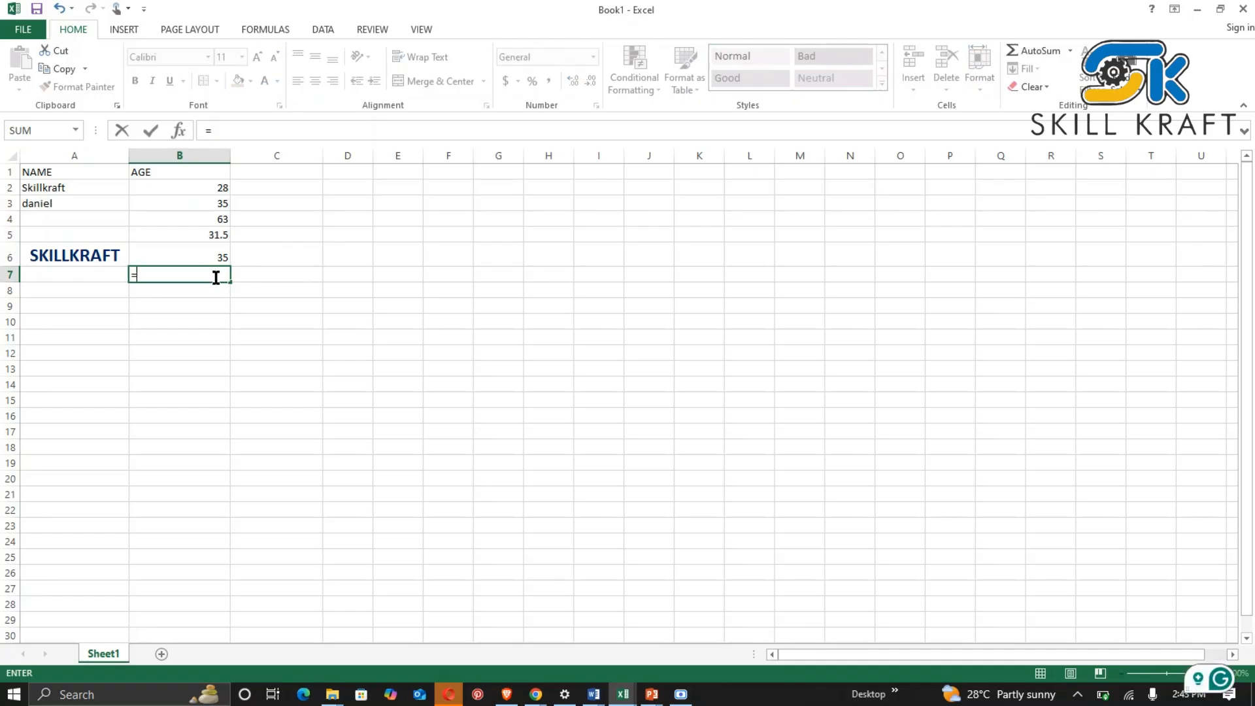
pyautogui.write('MIN')
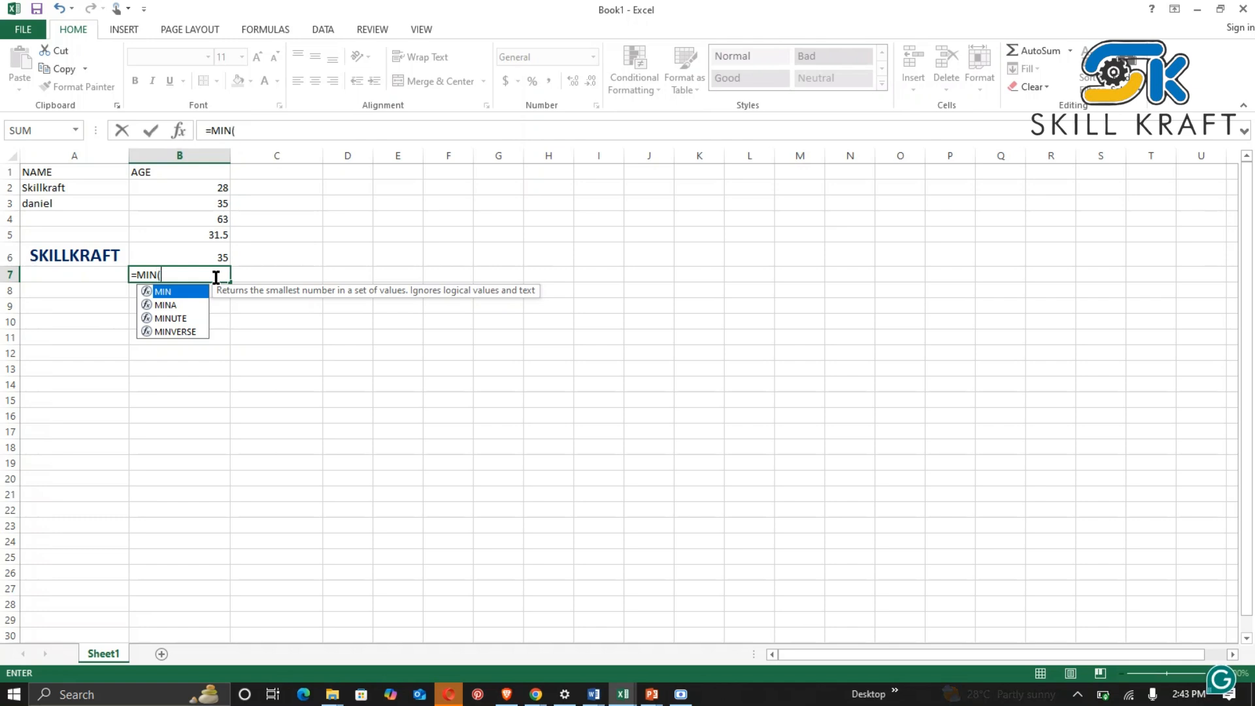
pyautogui.write('()')
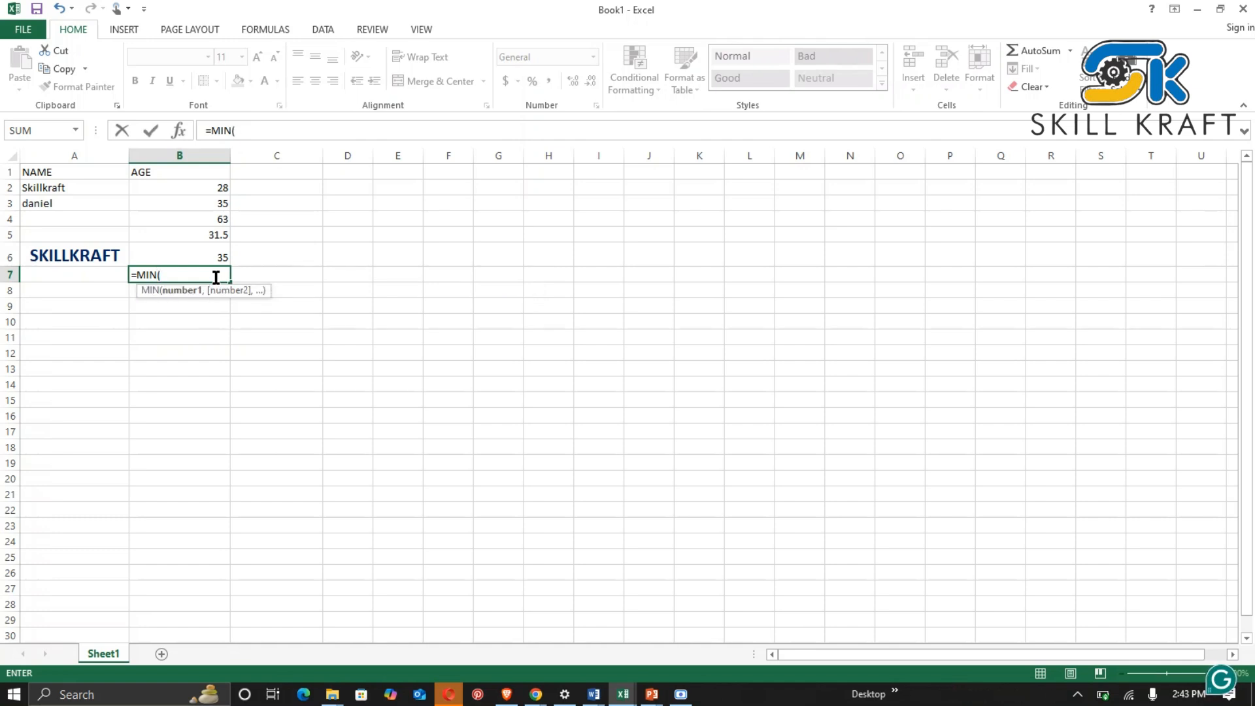
pyautogui.click(202, 187)
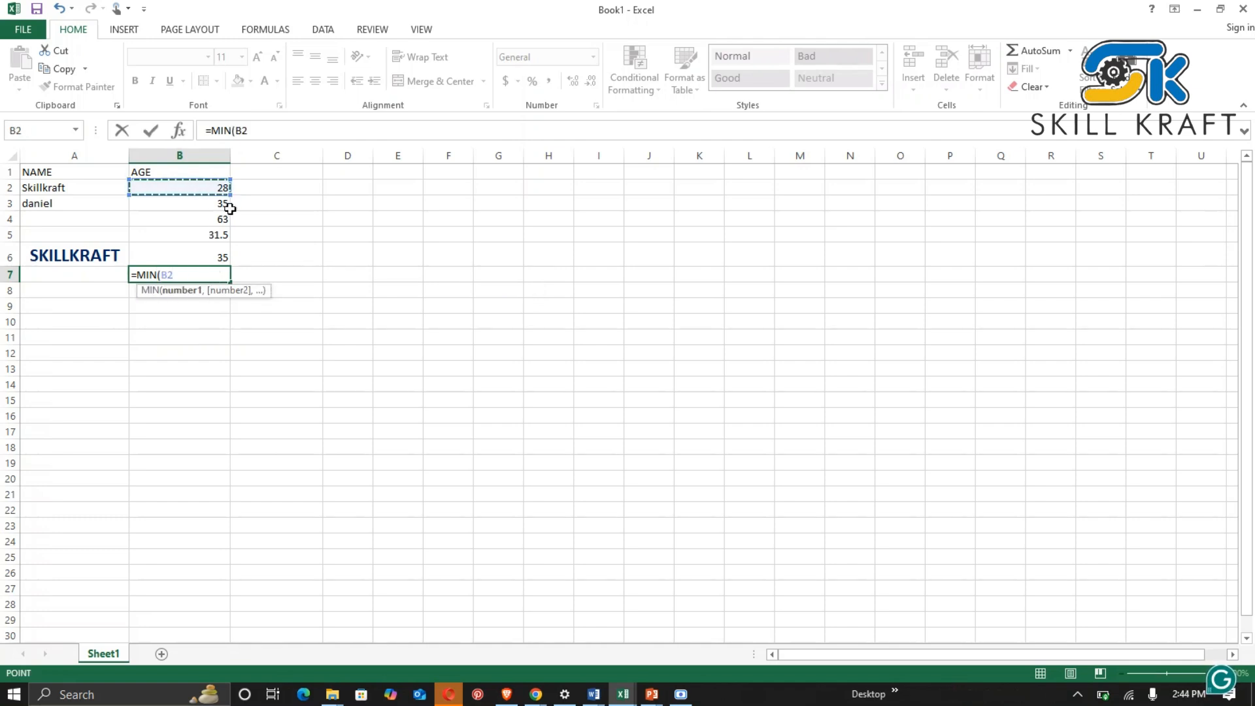
pyautogui.press('F8')
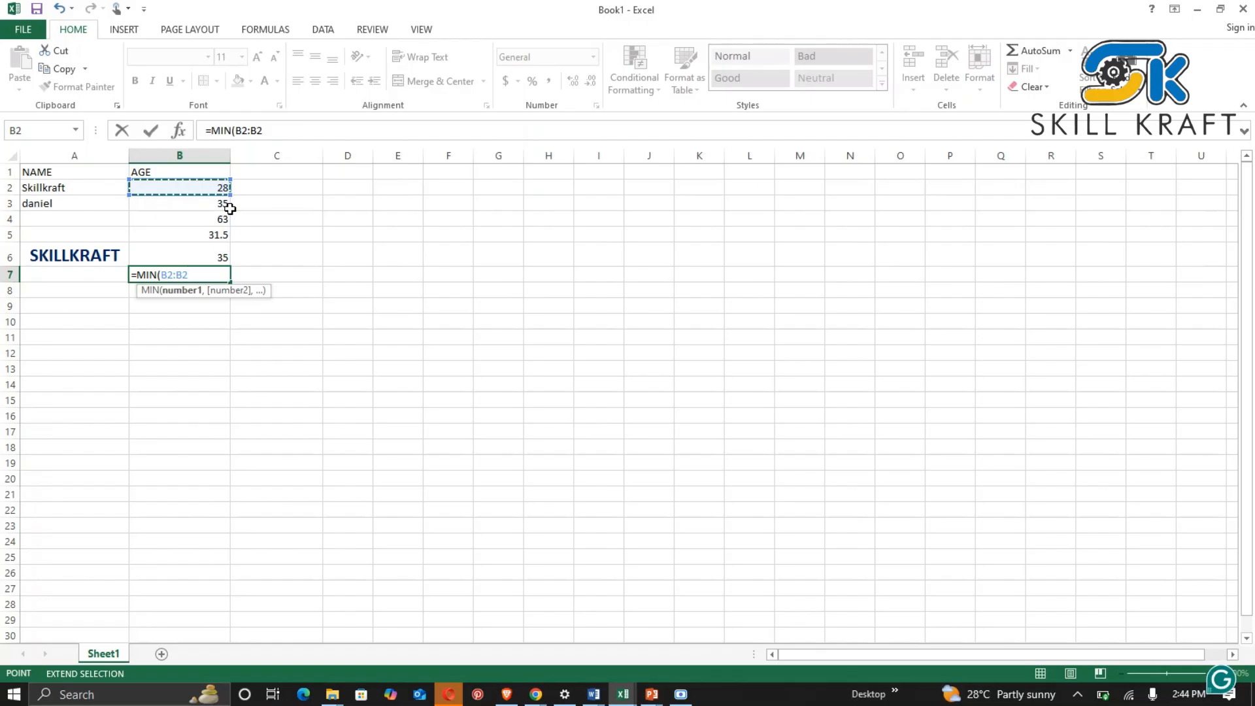
pyautogui.click(219, 204)
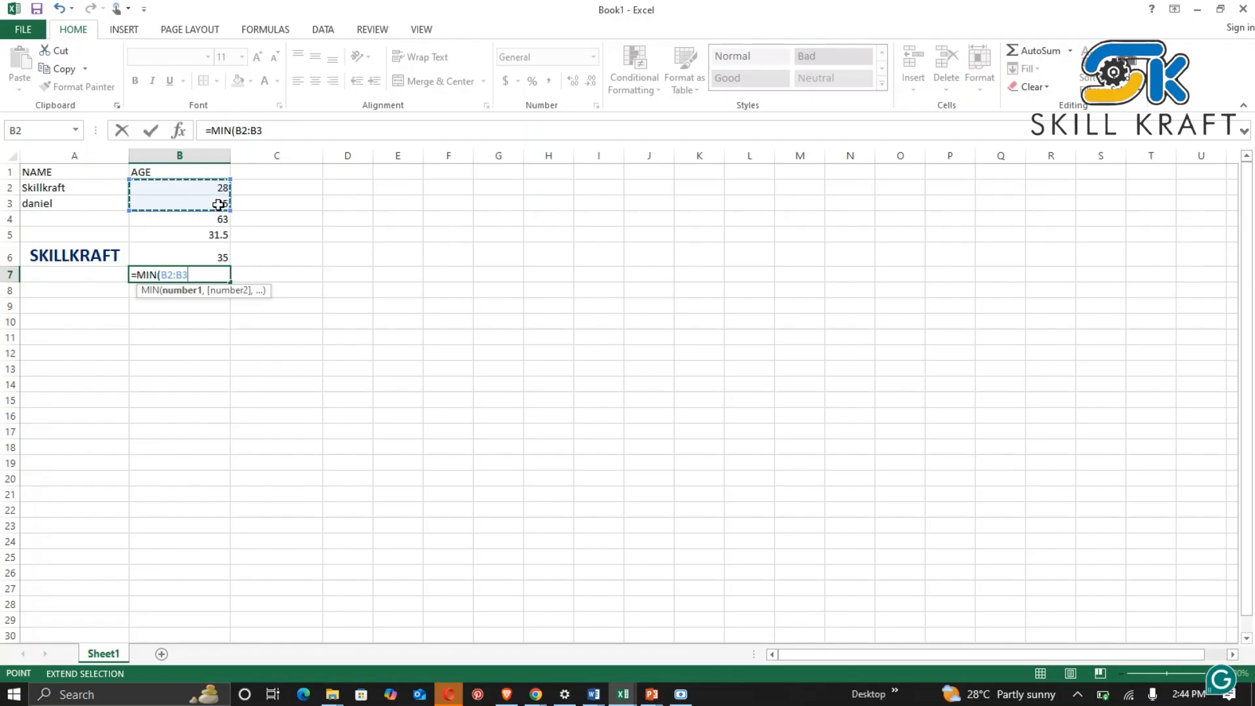
pyautogui.write(')')
pyautogui.press('Return')
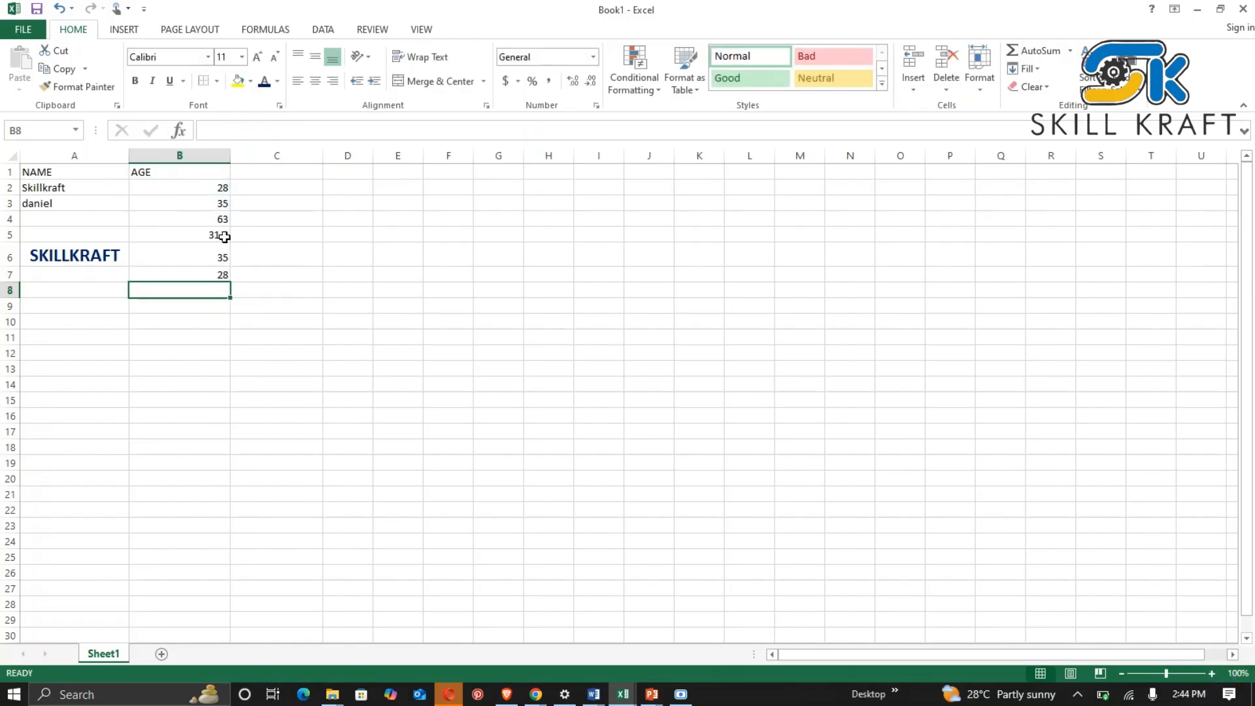
pyautogui.click(218, 188)
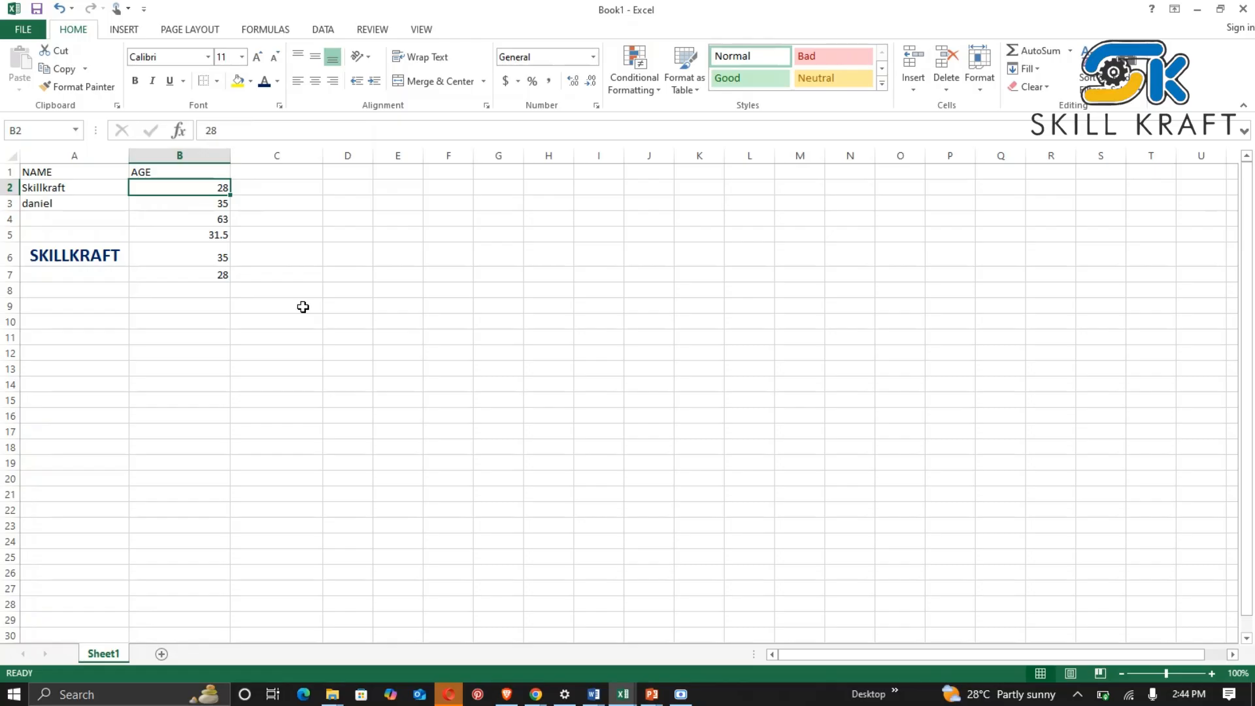
pyautogui.moveTo(253, 179); pyautogui.dragTo(254, 201)
pyautogui.click(261, 256)
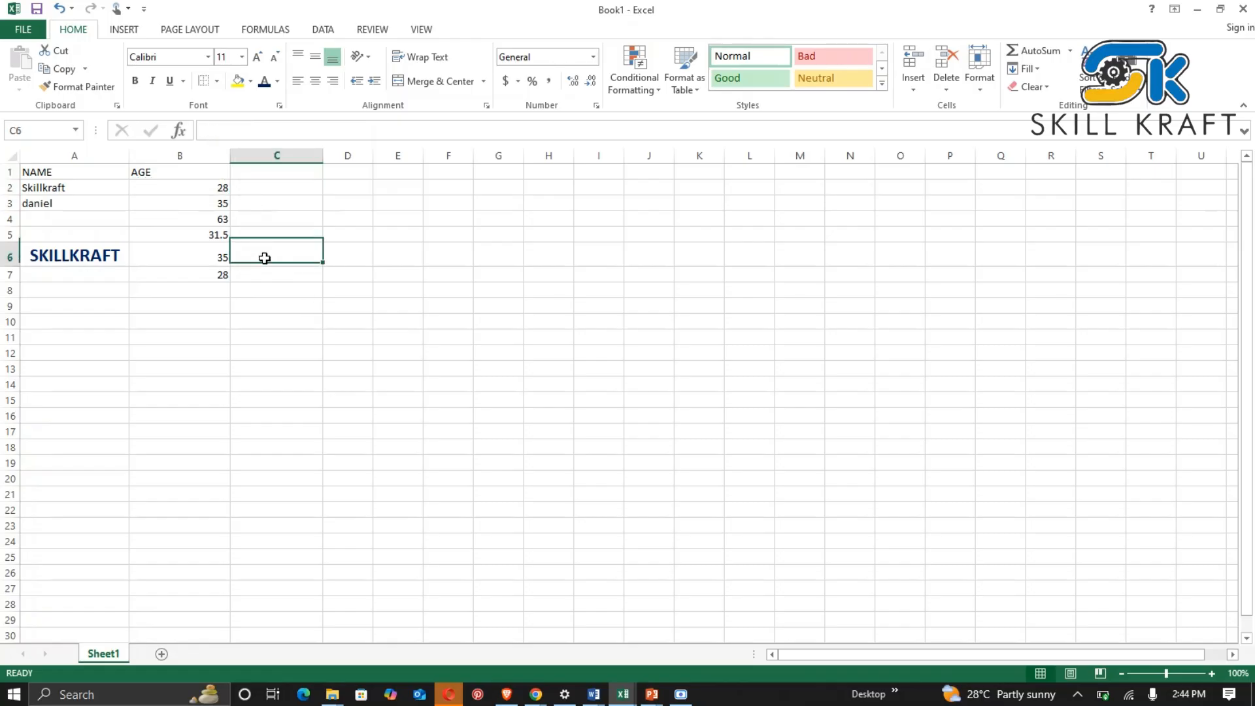
pyautogui.click(218, 252)
# Label the lowest and highest age results by entering MINIMUM in cell C7 and MAXIMUM in cell C6.
pyautogui.click(252, 278)
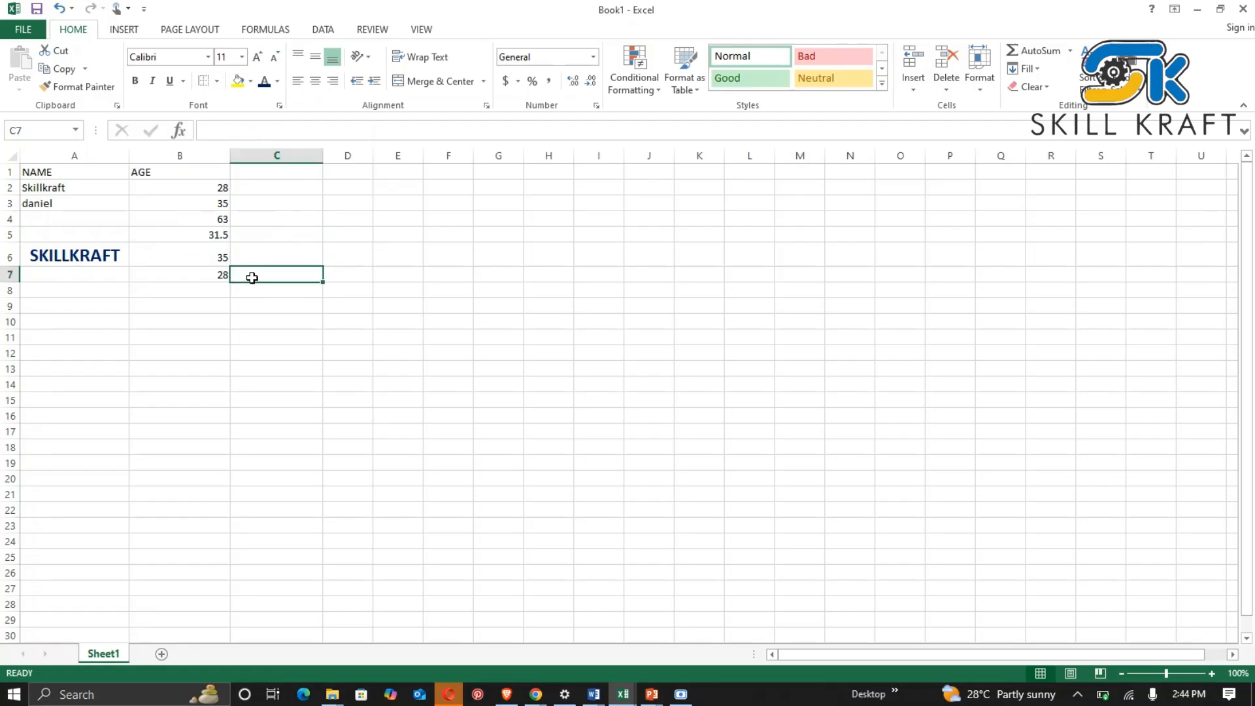
pyautogui.write('MIN')
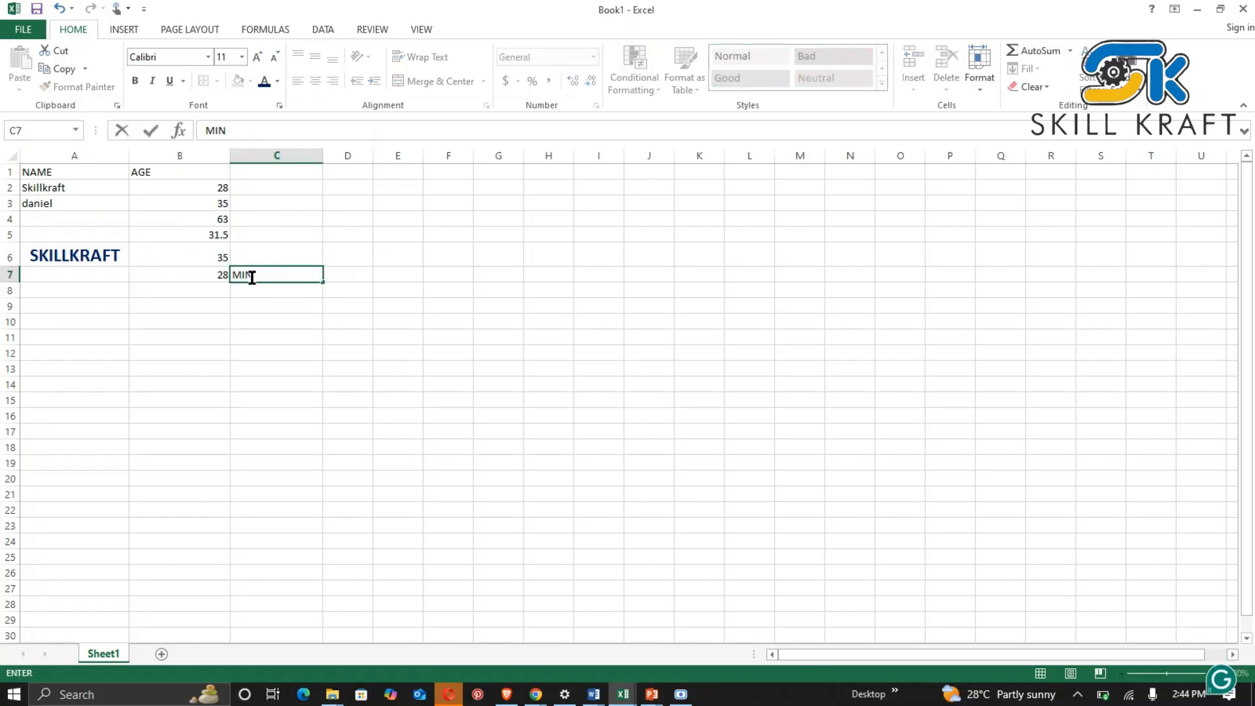
pyautogui.write('IMUM')
pyautogui.click(272, 256)
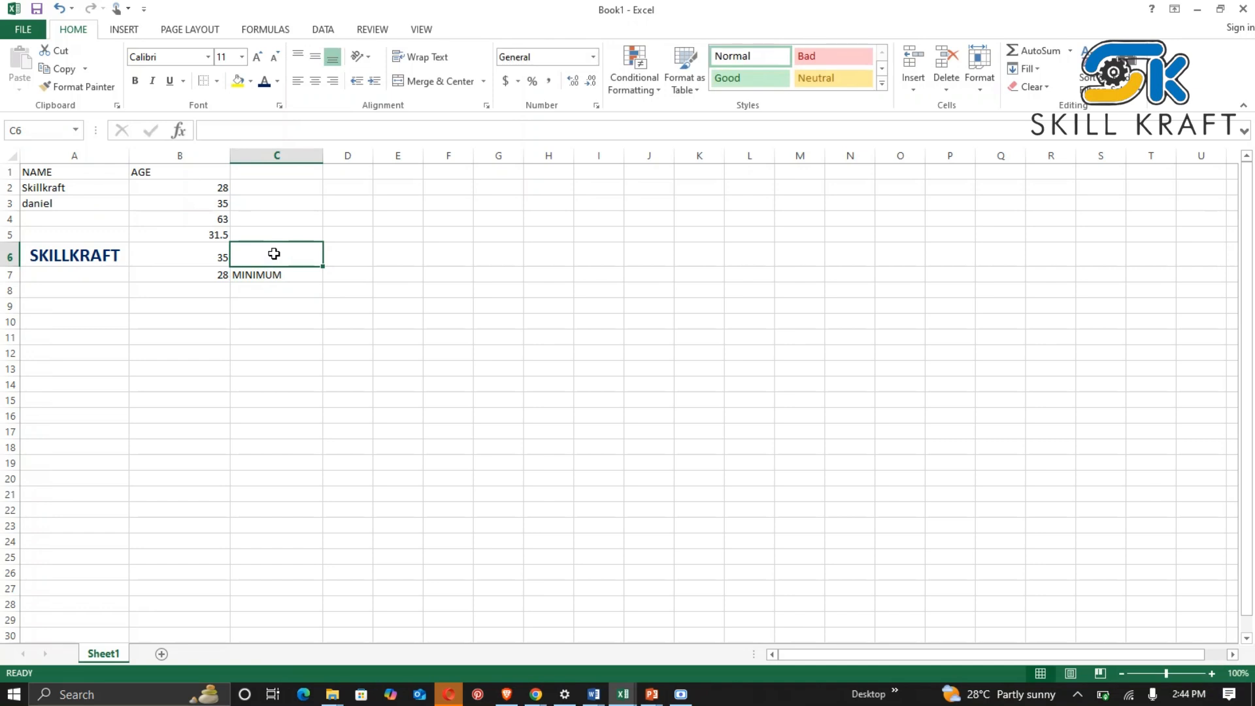
pyautogui.write('MAXI')
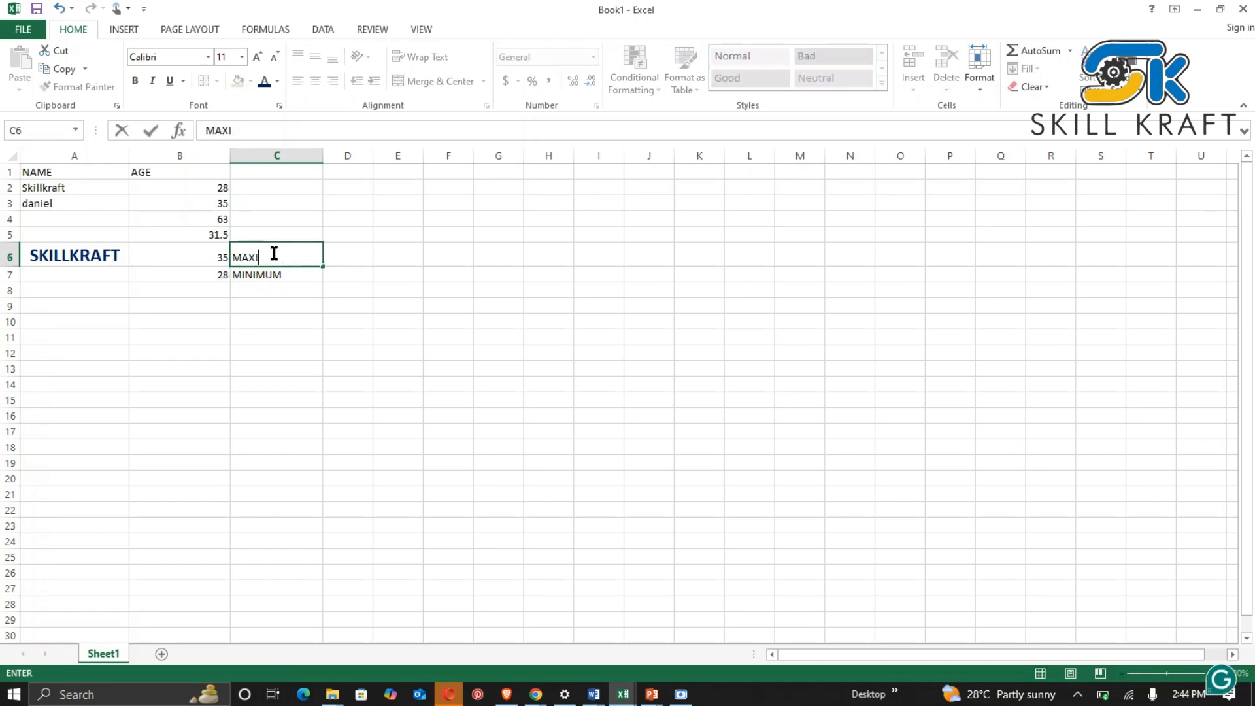
pyautogui.write('MUM')
# Label the average and sum results by entering AVERAGE in cell C5 and TOTAL in cell C4.
pyautogui.click(272, 231)
pyautogui.write('AV')
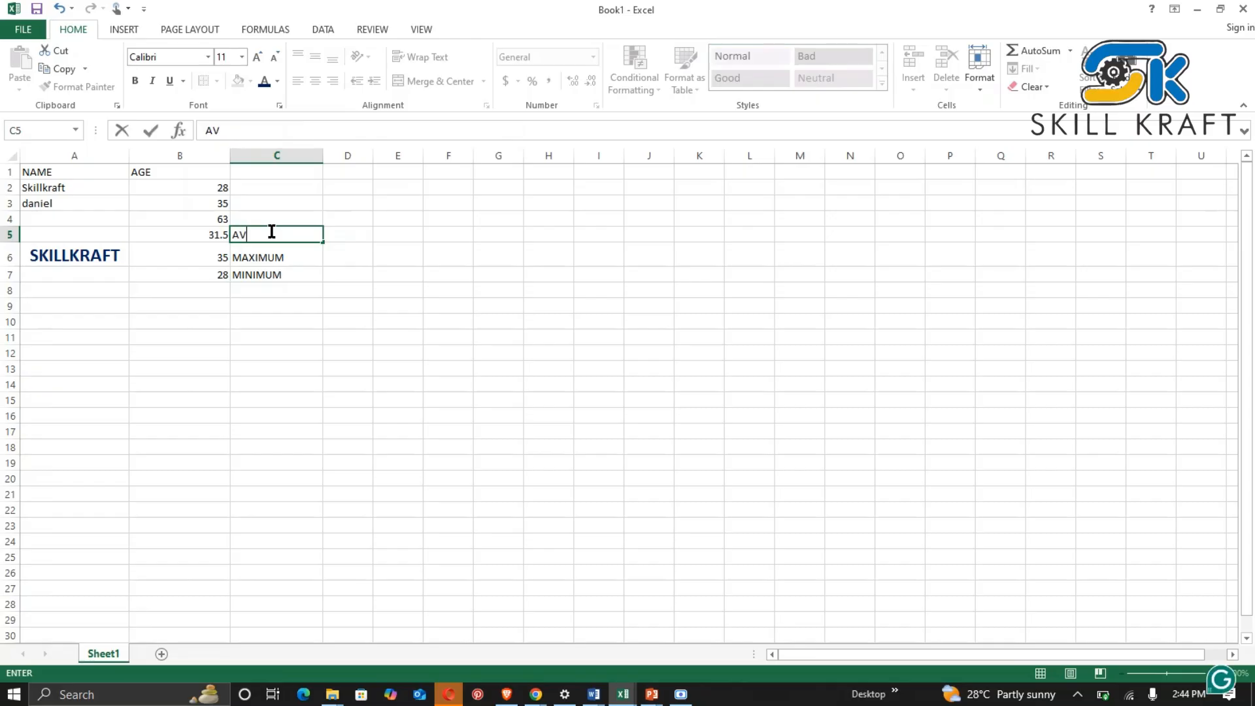
pyautogui.write('ERAGE')
pyautogui.click(265, 220)
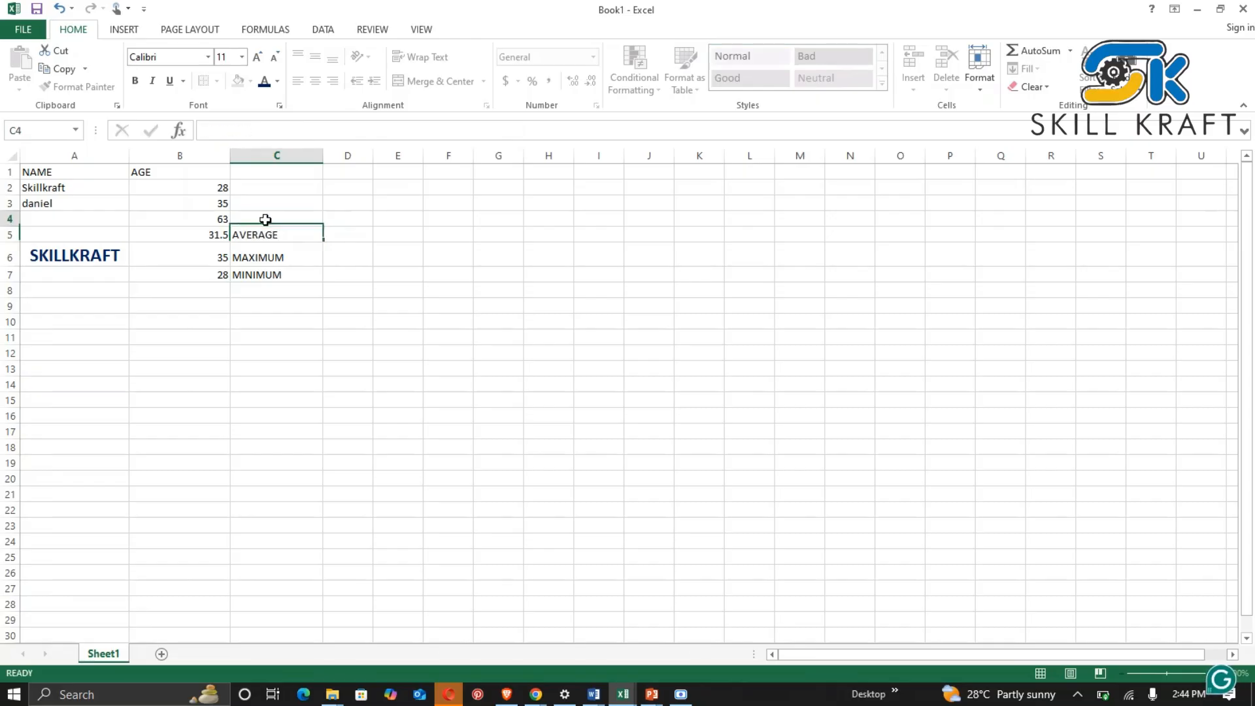
pyautogui.write('TO')
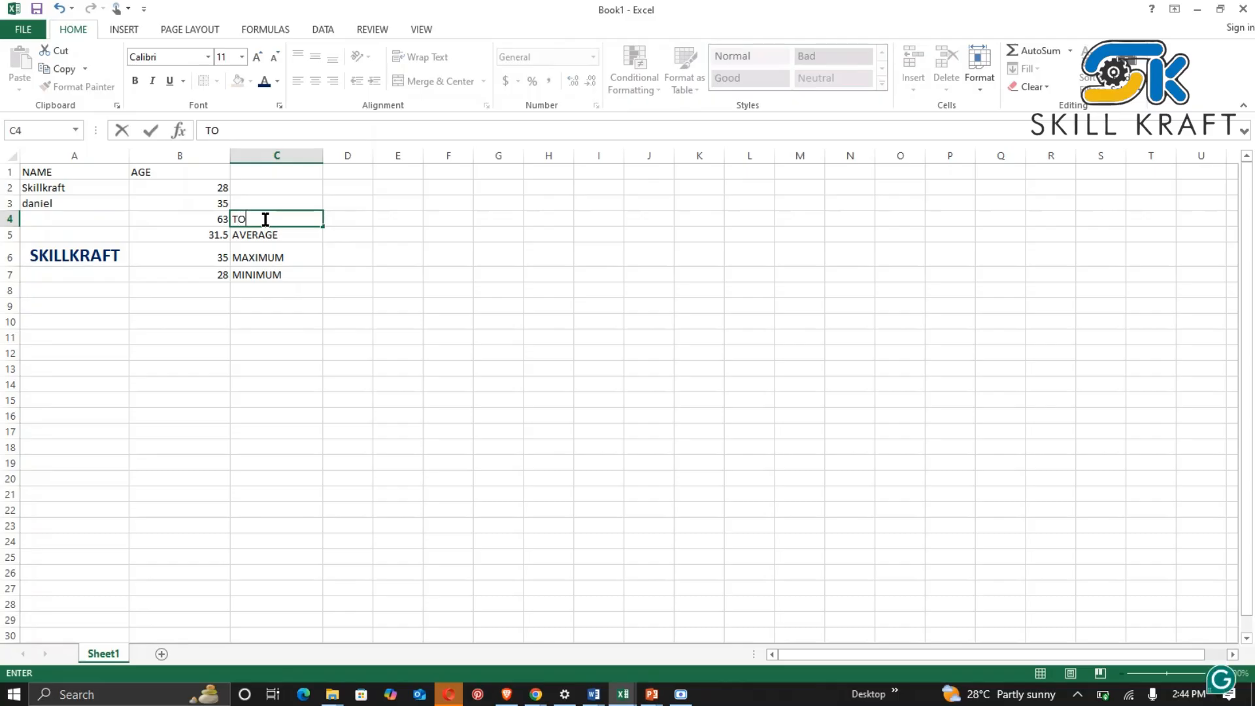
pyautogui.write('TAL')
pyautogui.click(344, 219)
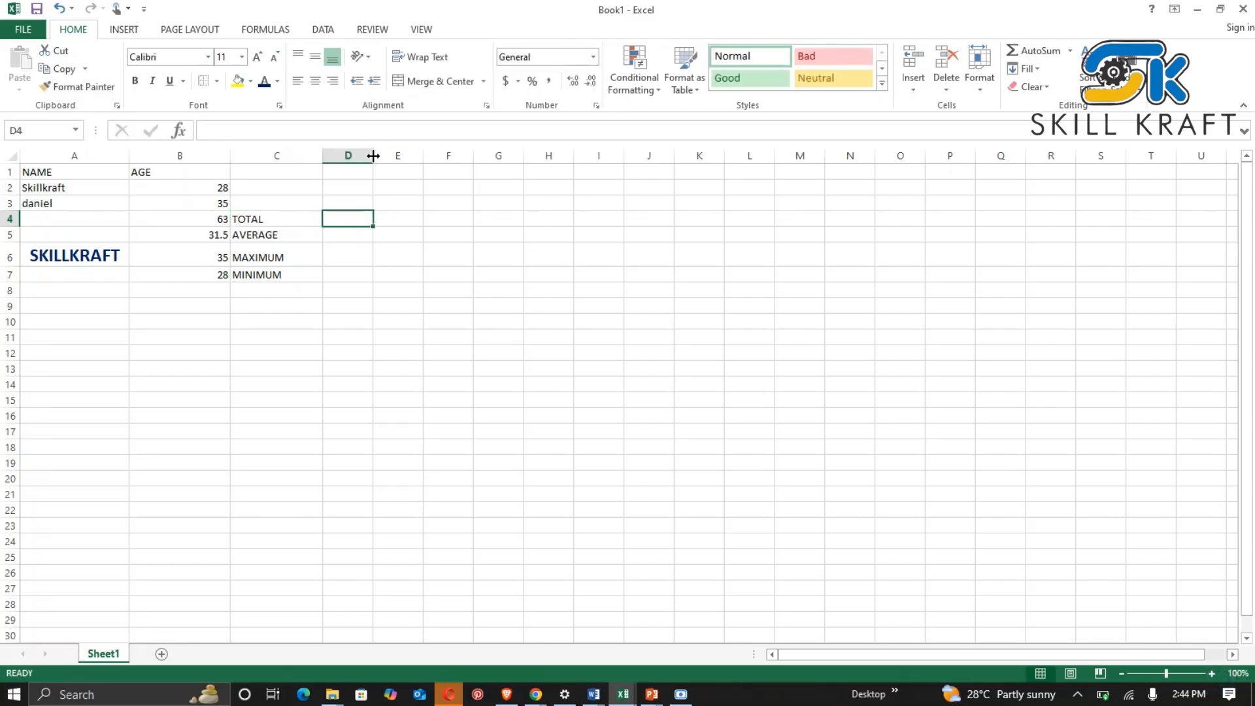
# Widen column D to about three and a half times its default width.
pyautogui.moveTo(373, 155); pyautogui.dragTo(496, 155)
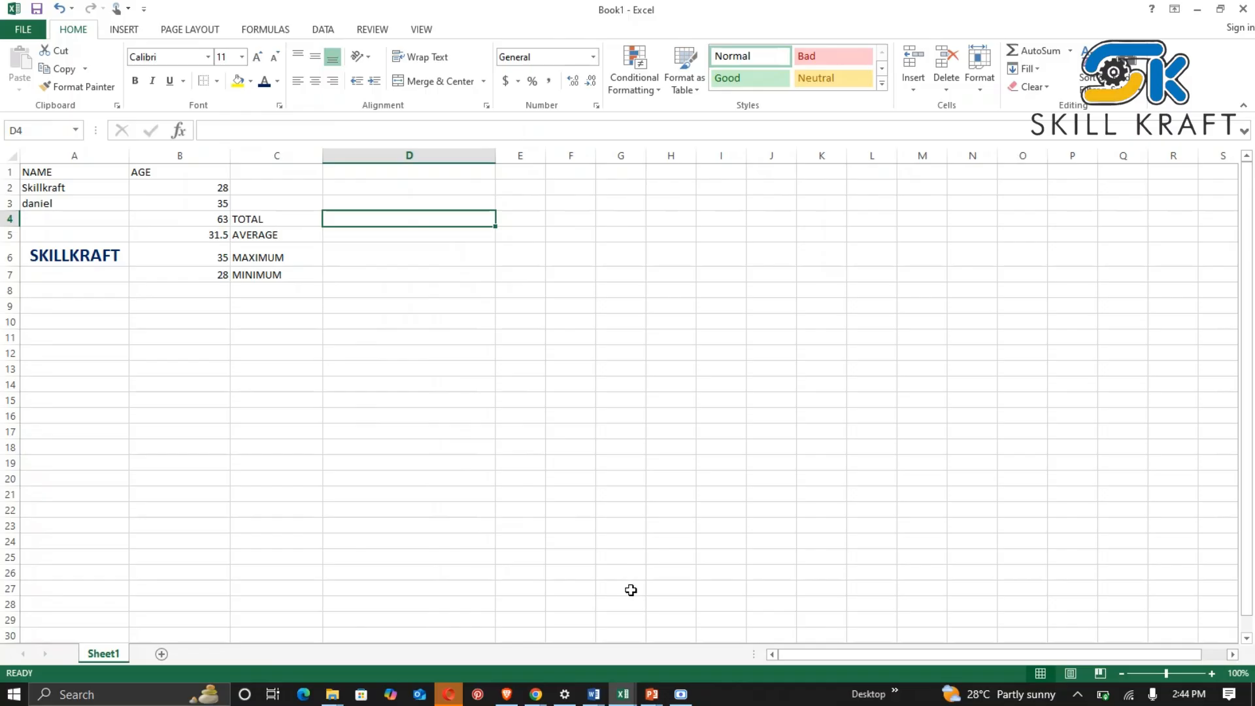
pyautogui.click(680, 694)
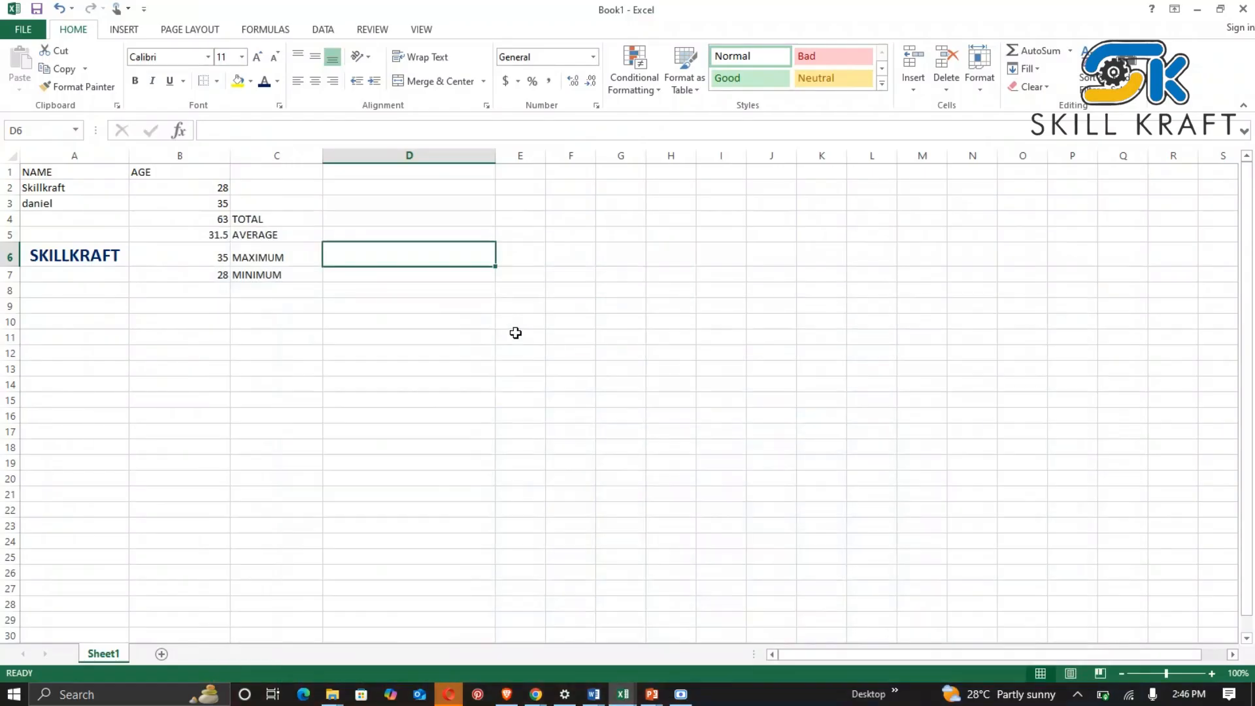
pyautogui.click(515, 335)
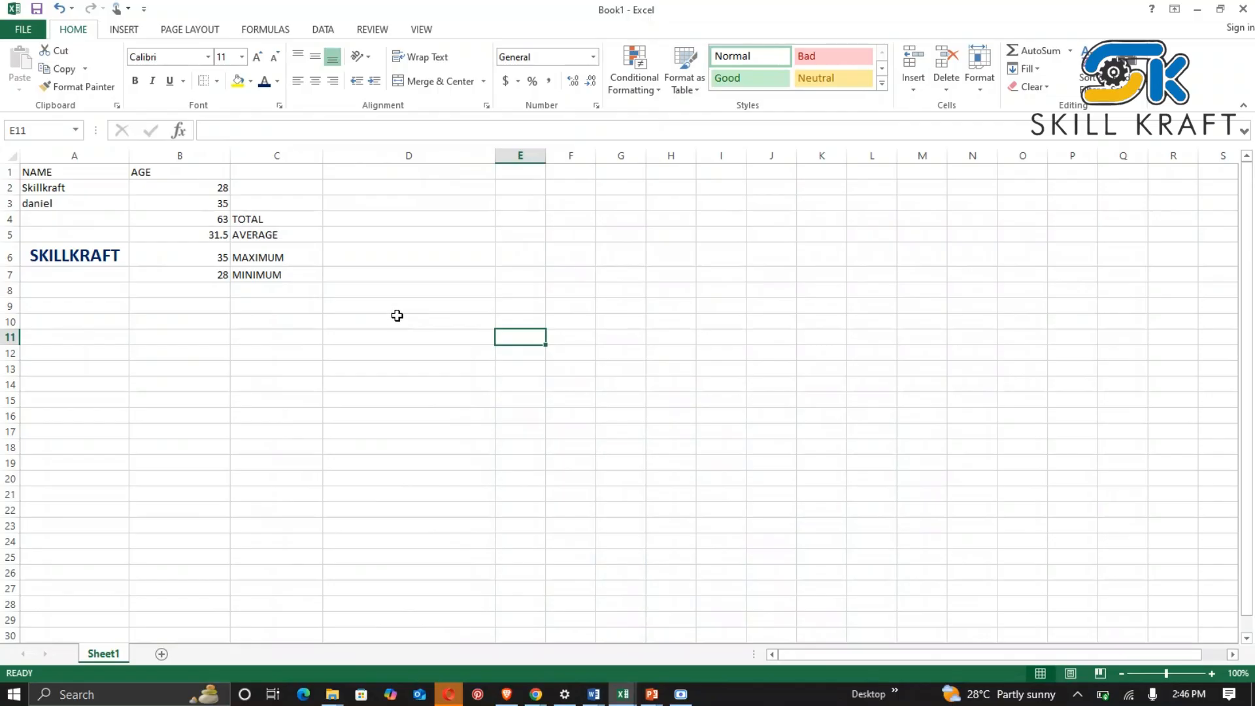
pyautogui.click(396, 315)
pyautogui.click(247, 355)
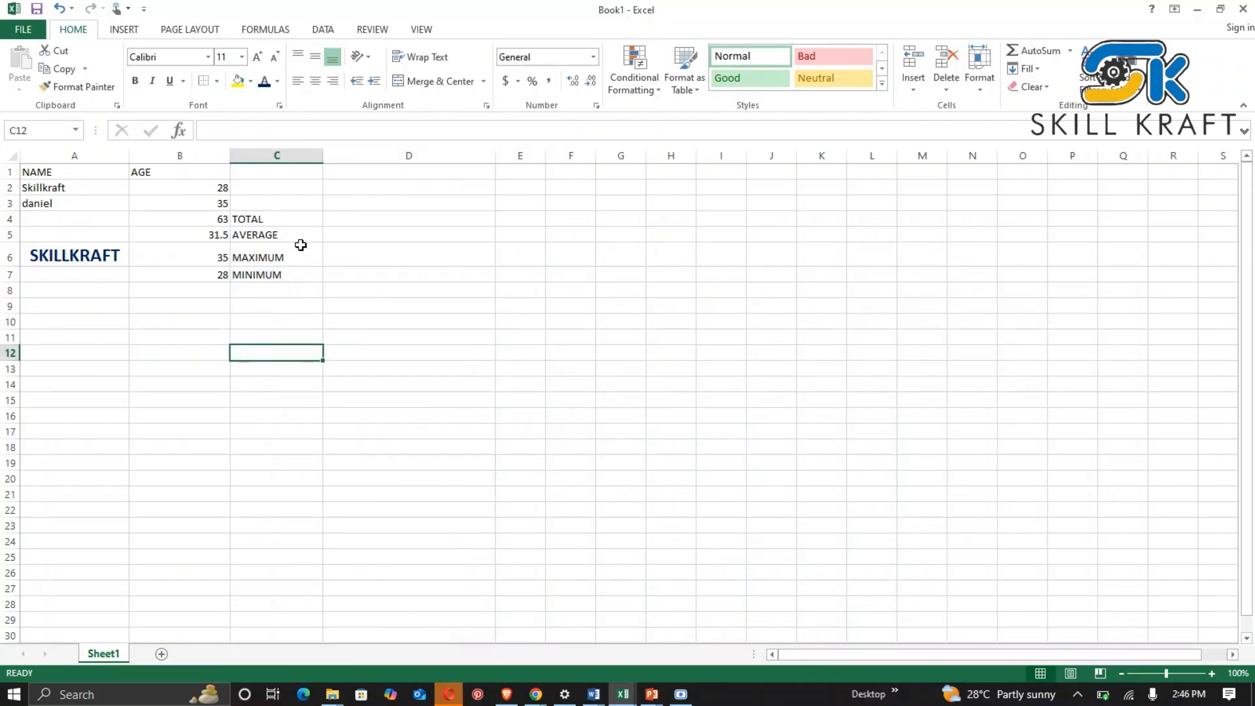
pyautogui.click(272, 220)
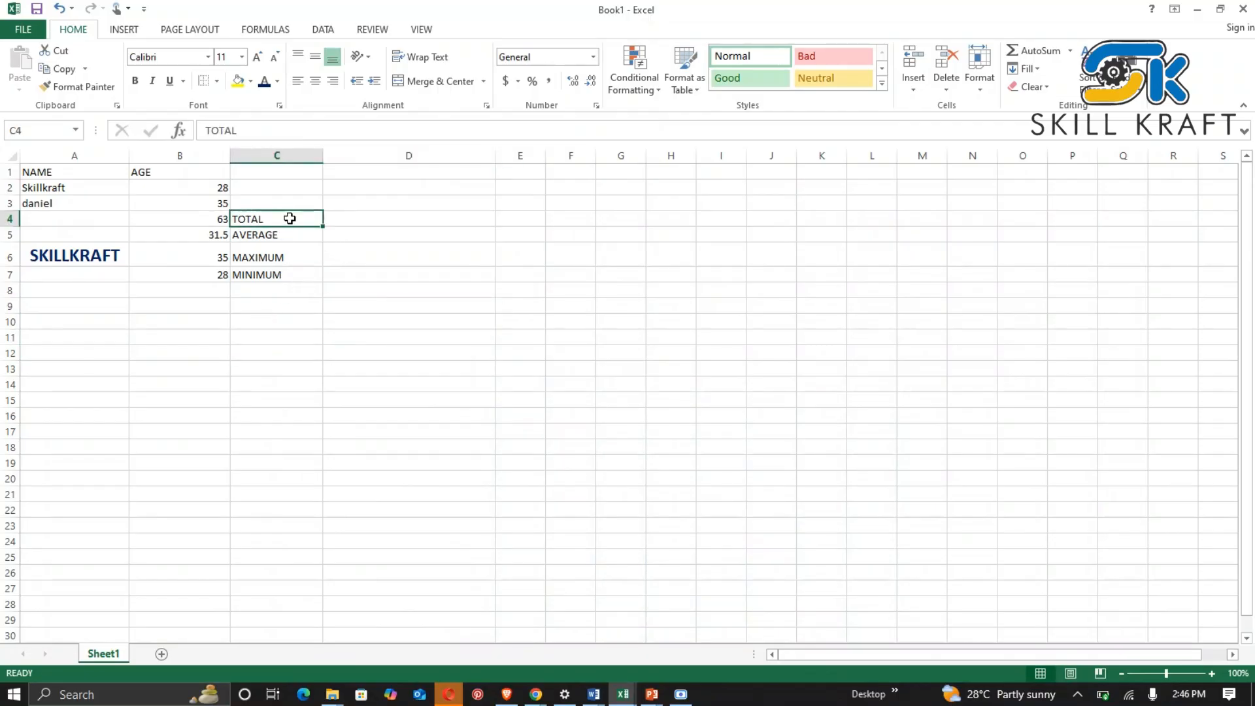
pyautogui.click(278, 239)
pyautogui.click(280, 258)
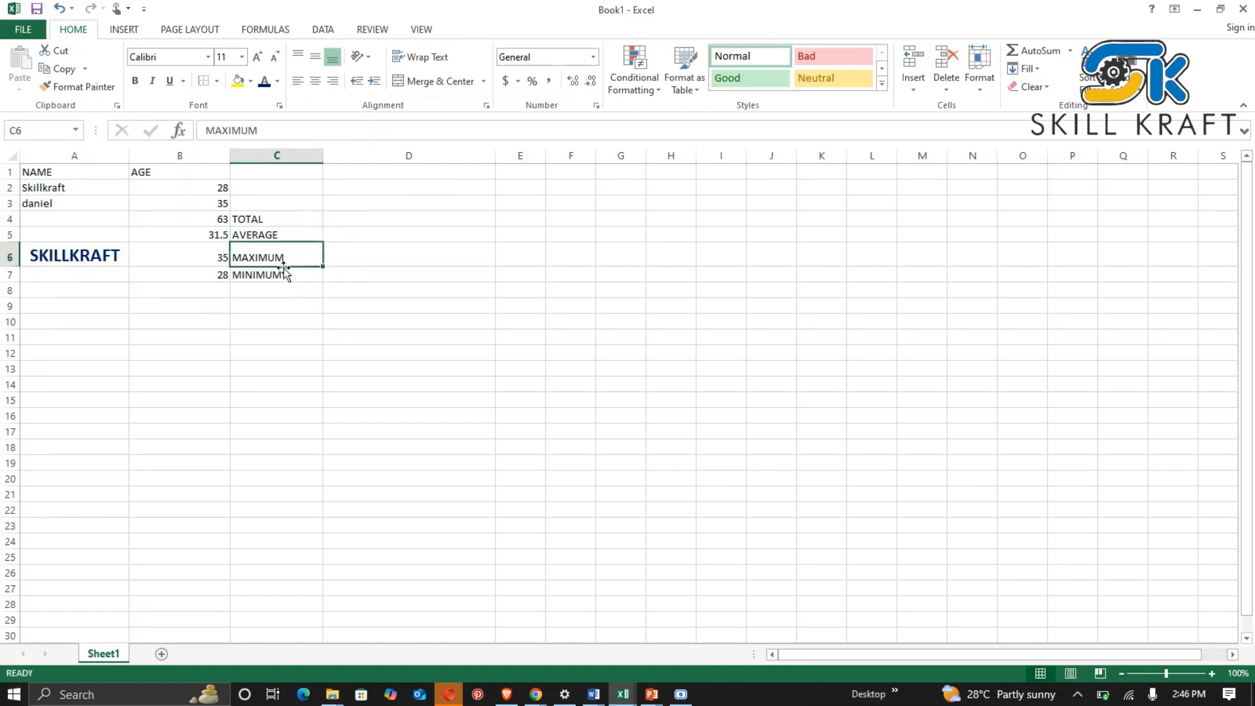
pyautogui.click(279, 277)
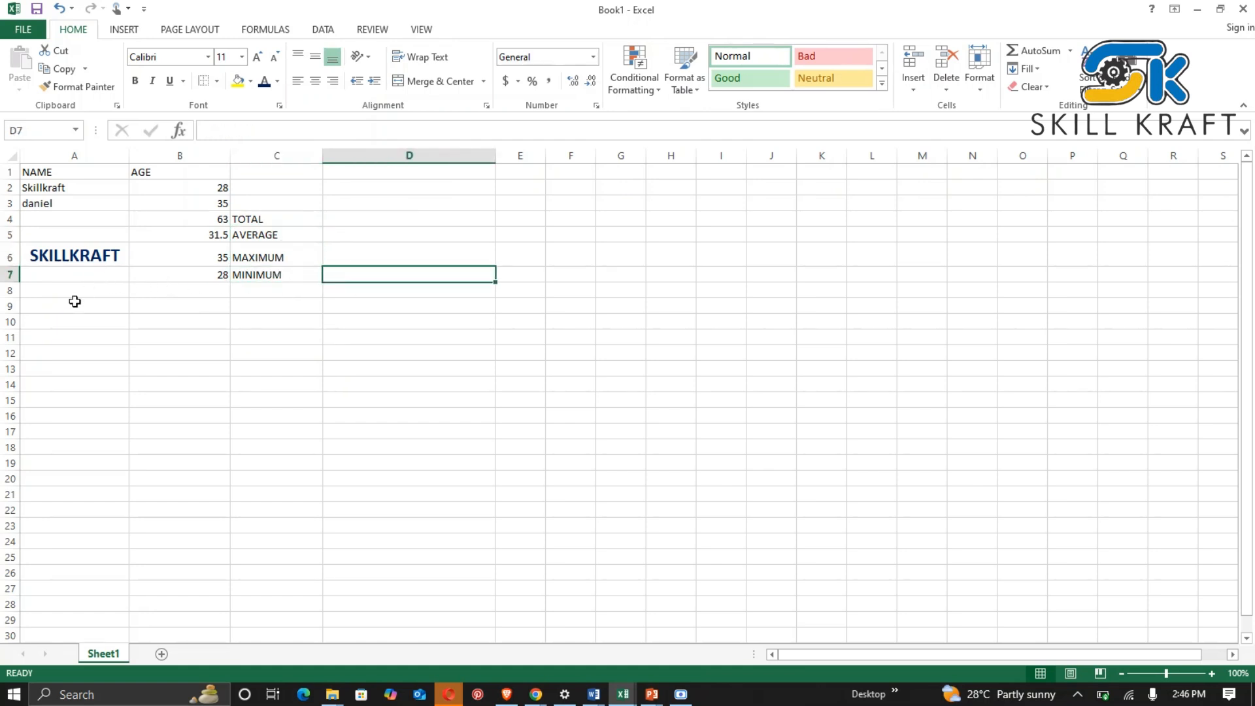
pyautogui.moveTo(73, 302); pyautogui.dragTo(254, 161)
pyautogui.click(353, 204)
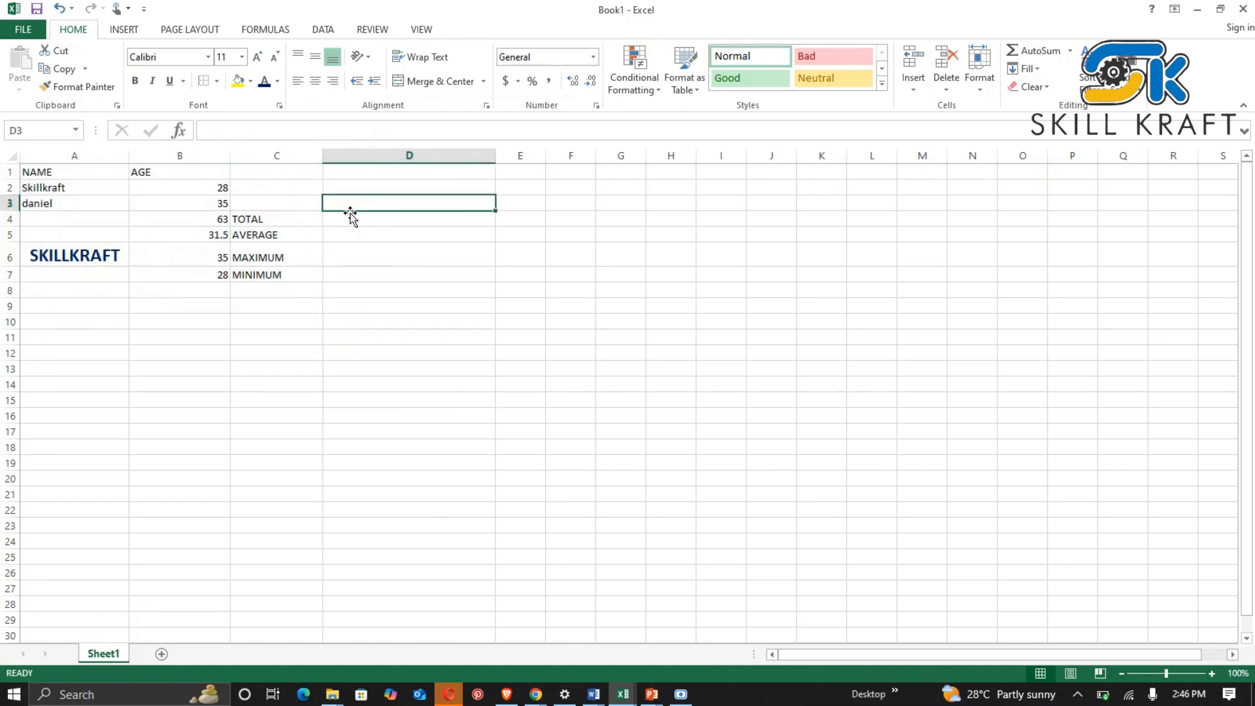
pyautogui.click(358, 223)
pyautogui.click(336, 273)
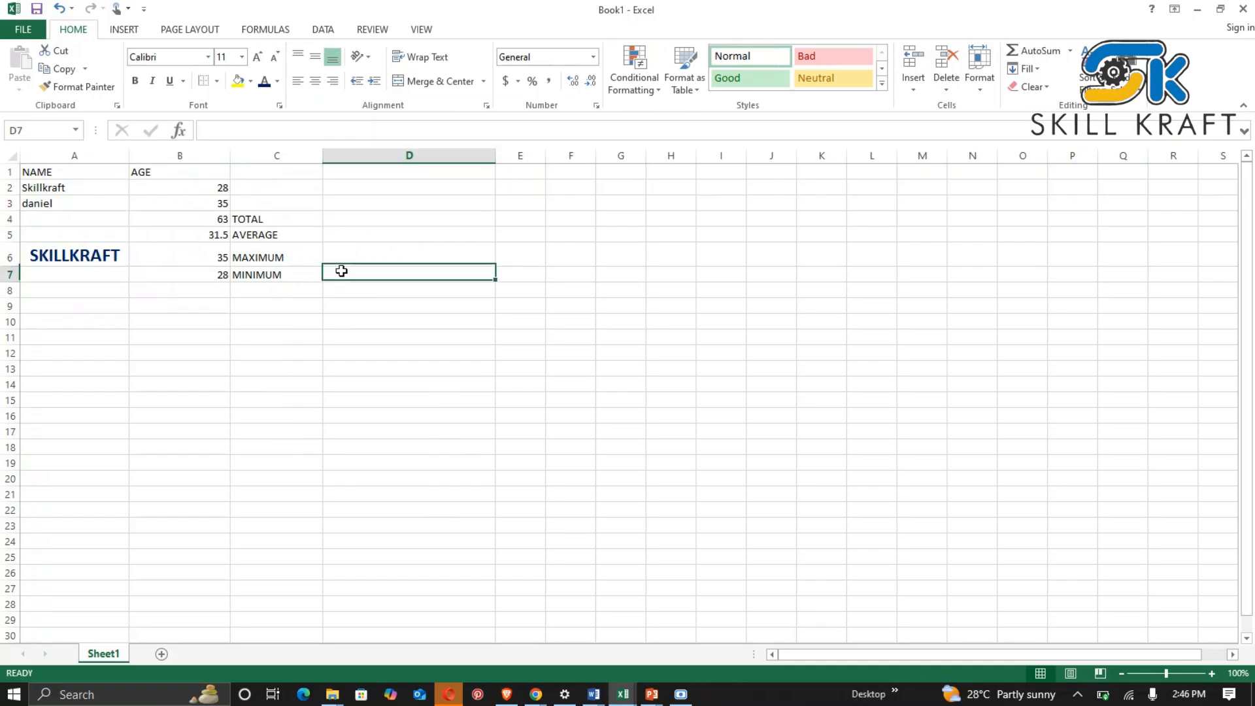
pyautogui.click(270, 296)
pyautogui.click(201, 294)
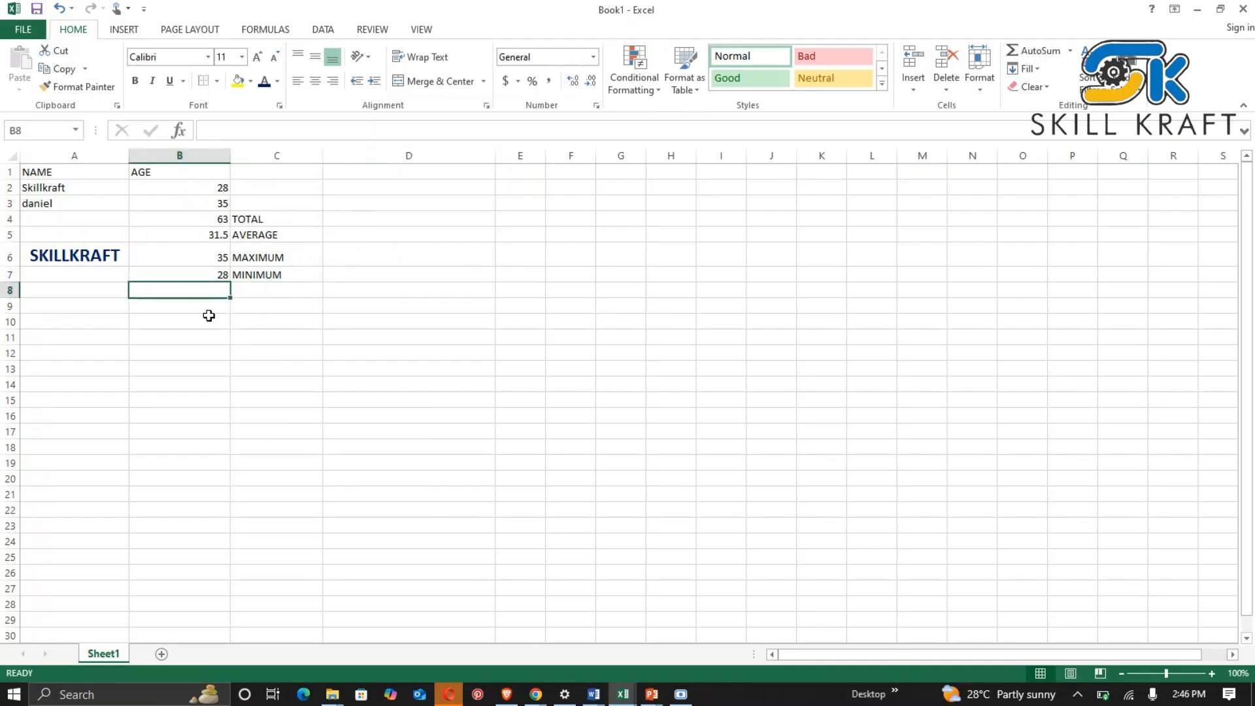
pyautogui.click(275, 323)
pyautogui.click(250, 307)
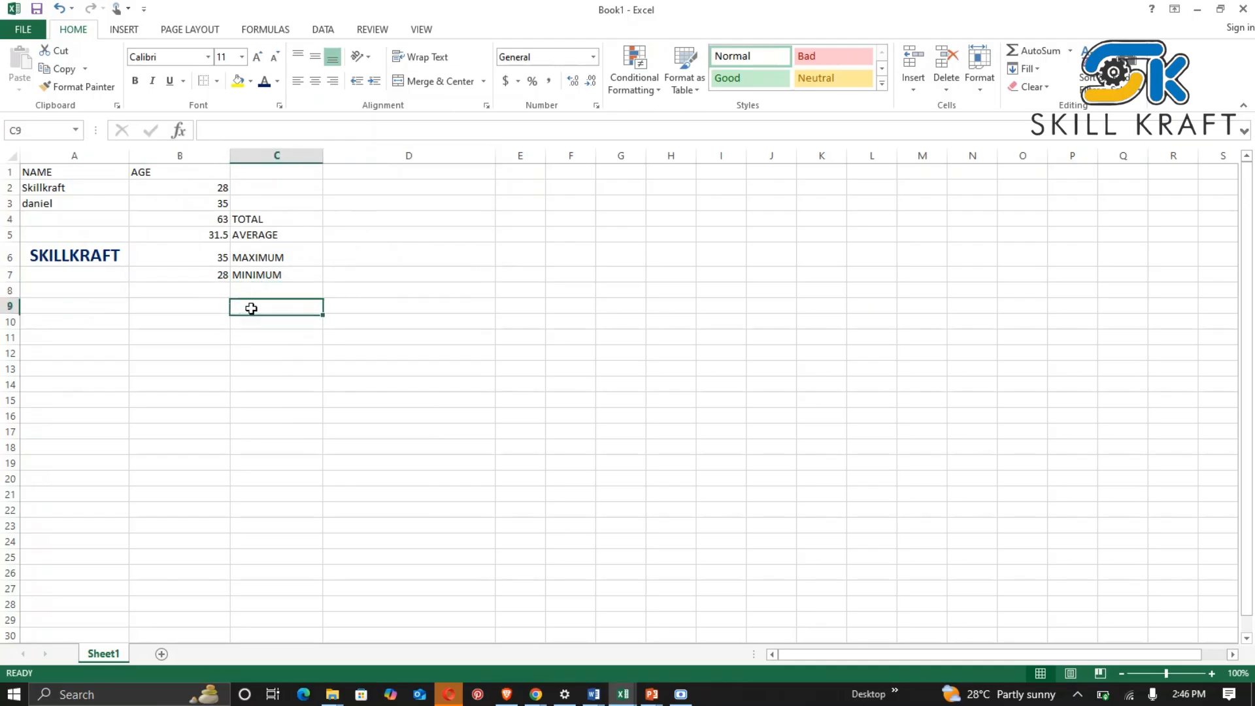
pyautogui.click(205, 308)
pyautogui.click(98, 294)
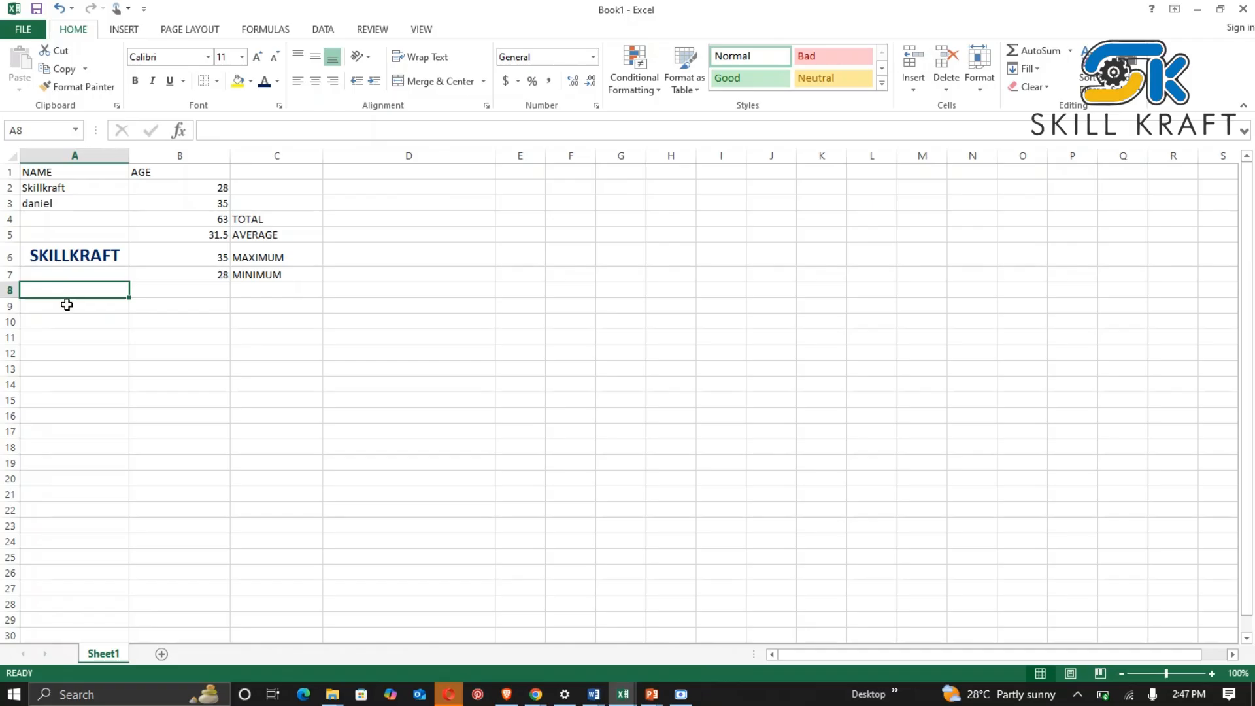
pyautogui.click(64, 304)
pyautogui.click(176, 303)
pyautogui.click(180, 292)
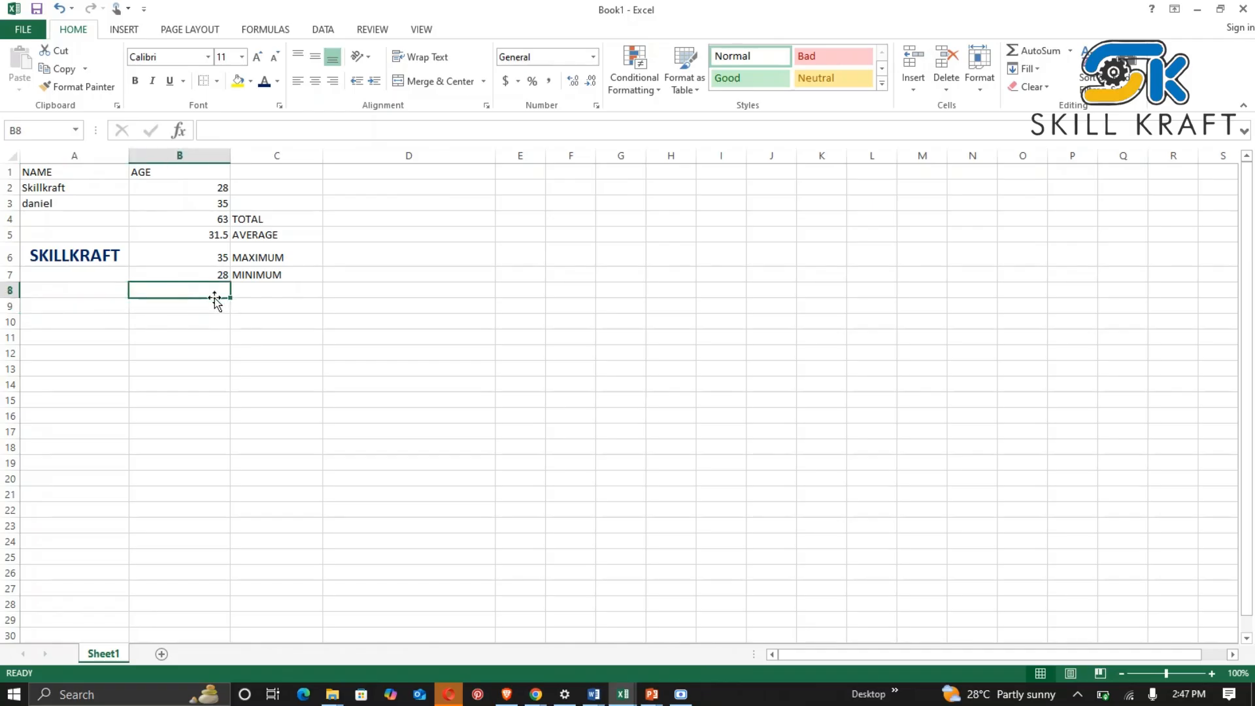
pyautogui.click(260, 292)
pyautogui.click(251, 315)
pyautogui.click(215, 308)
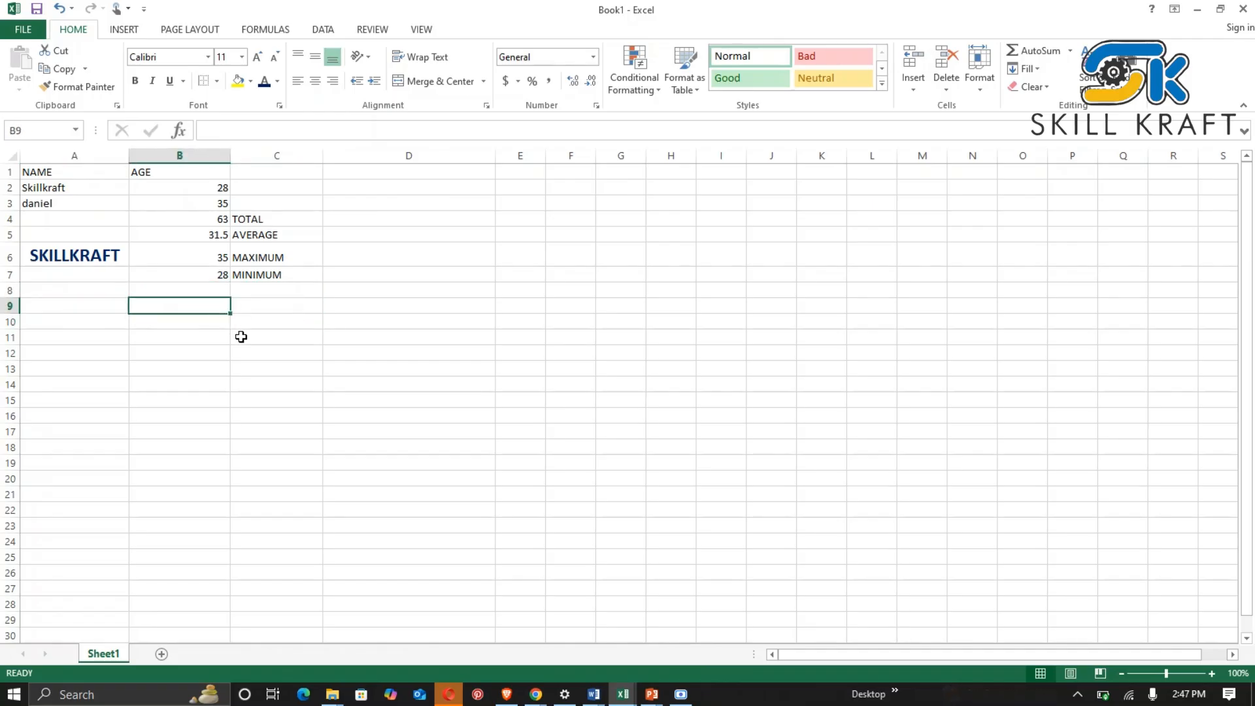
pyautogui.click(275, 302)
pyautogui.click(212, 304)
pyautogui.click(358, 273)
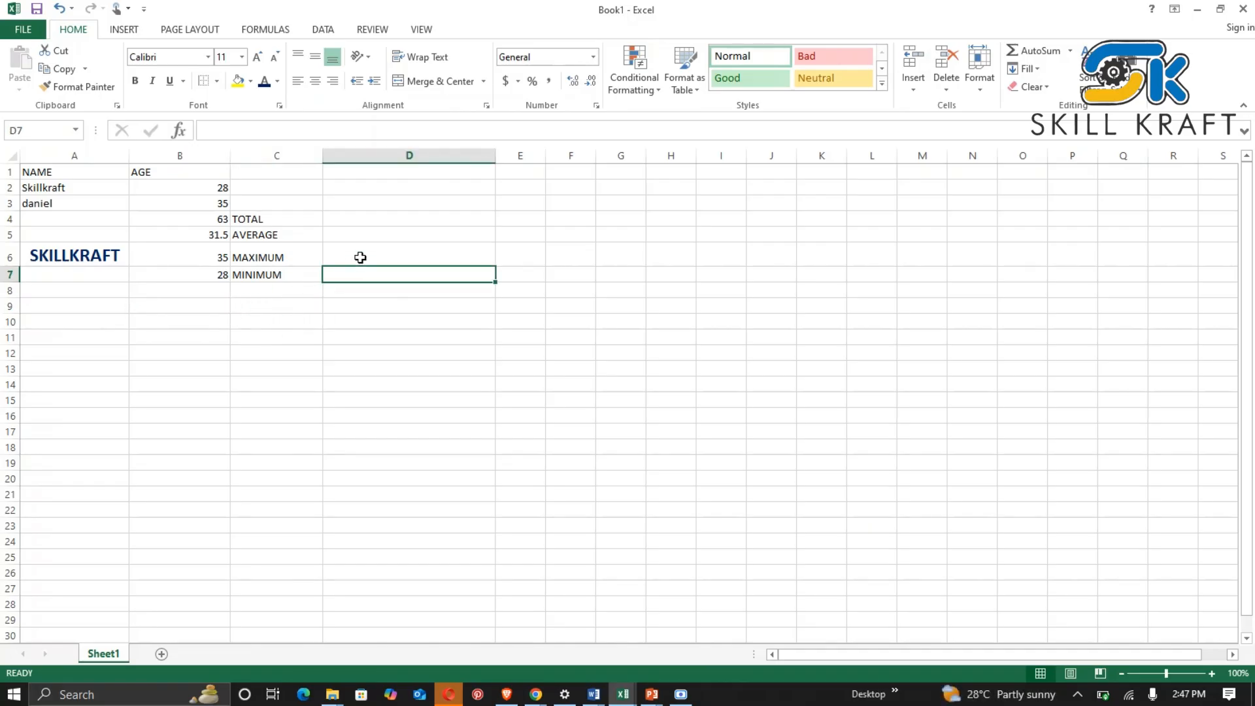
pyautogui.click(360, 254)
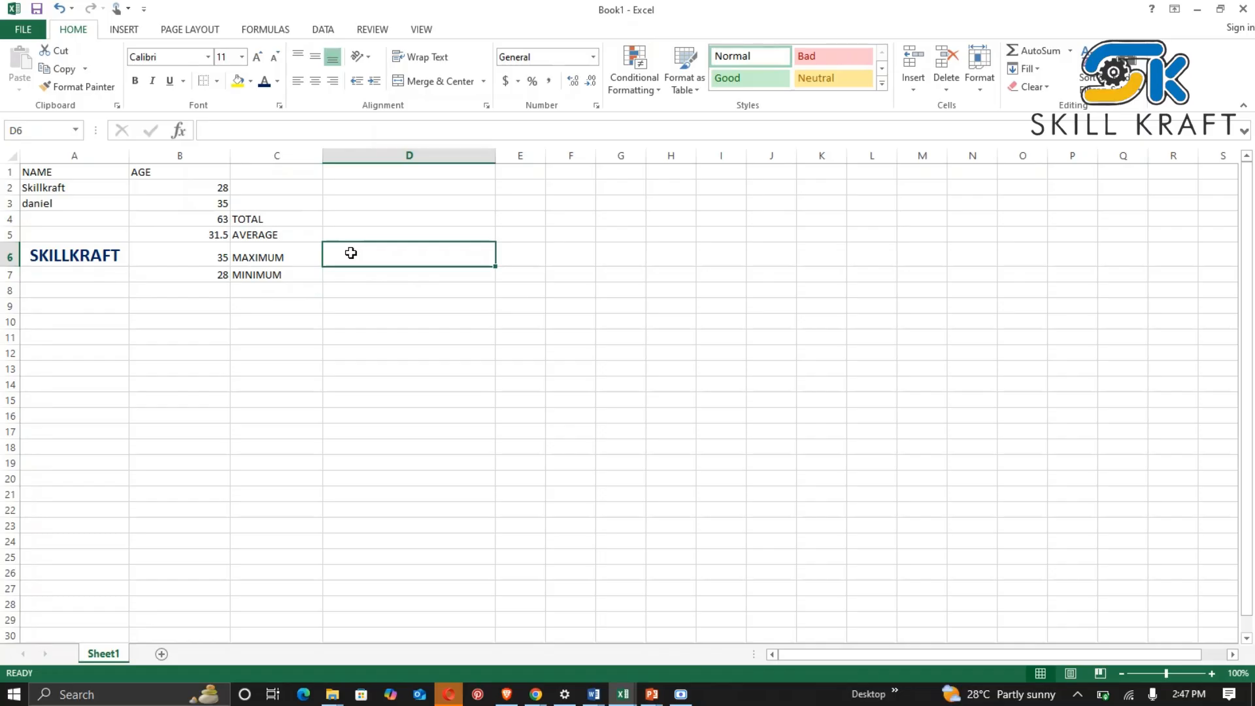
pyautogui.click(154, 350)
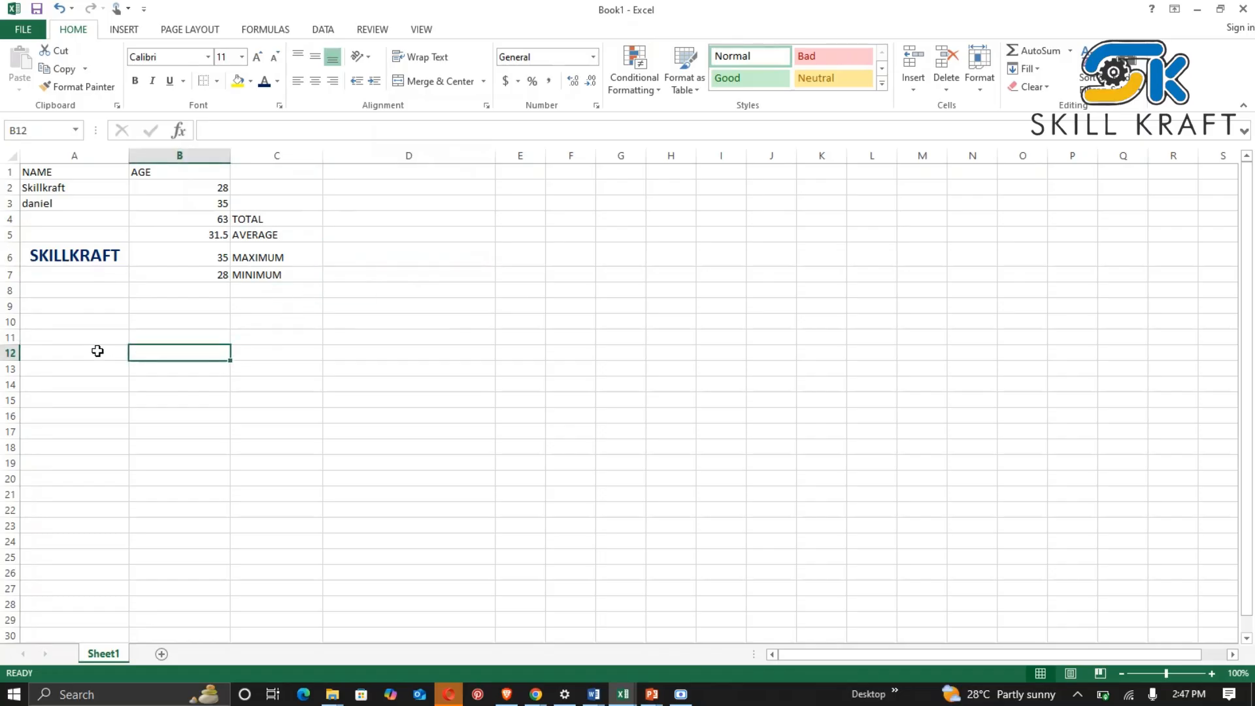
pyautogui.click(88, 353)
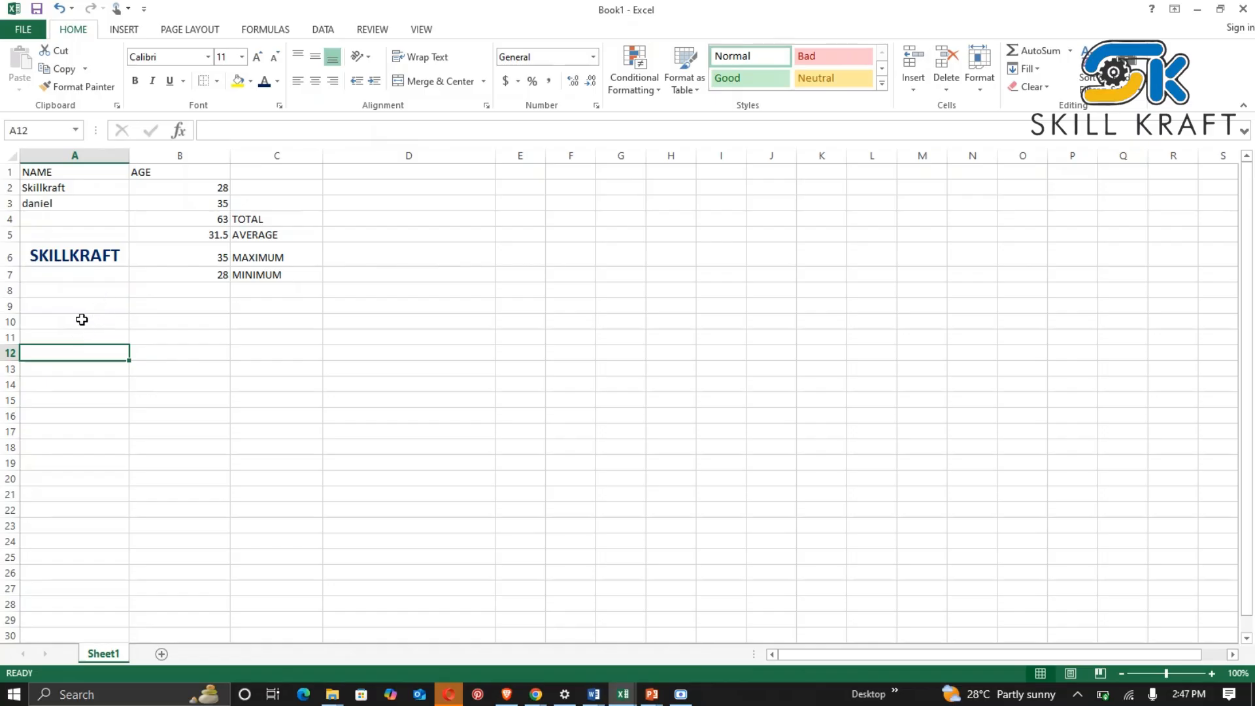
# Start a new table below the results with the headings A in cell A10 and B in cell B10.
pyautogui.click(76, 320)
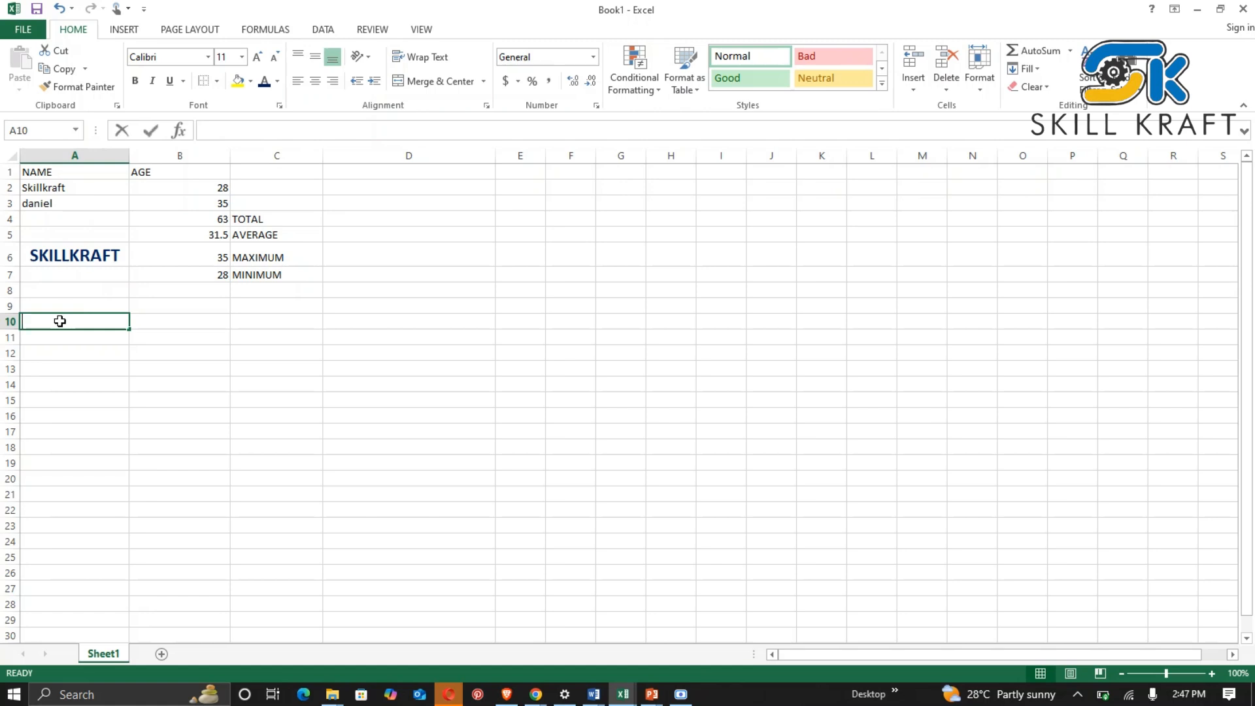
pyautogui.write('a')
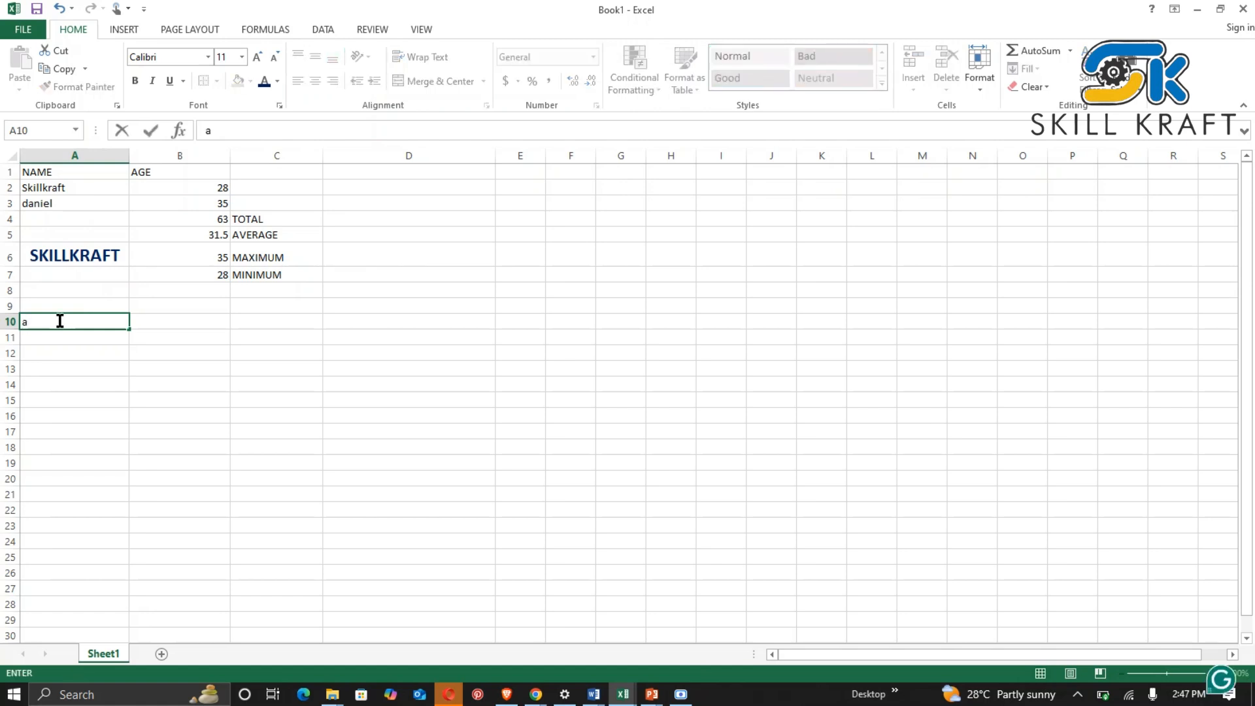
pyautogui.press('BackSpace')
pyautogui.write('A')
pyautogui.press('Tab')
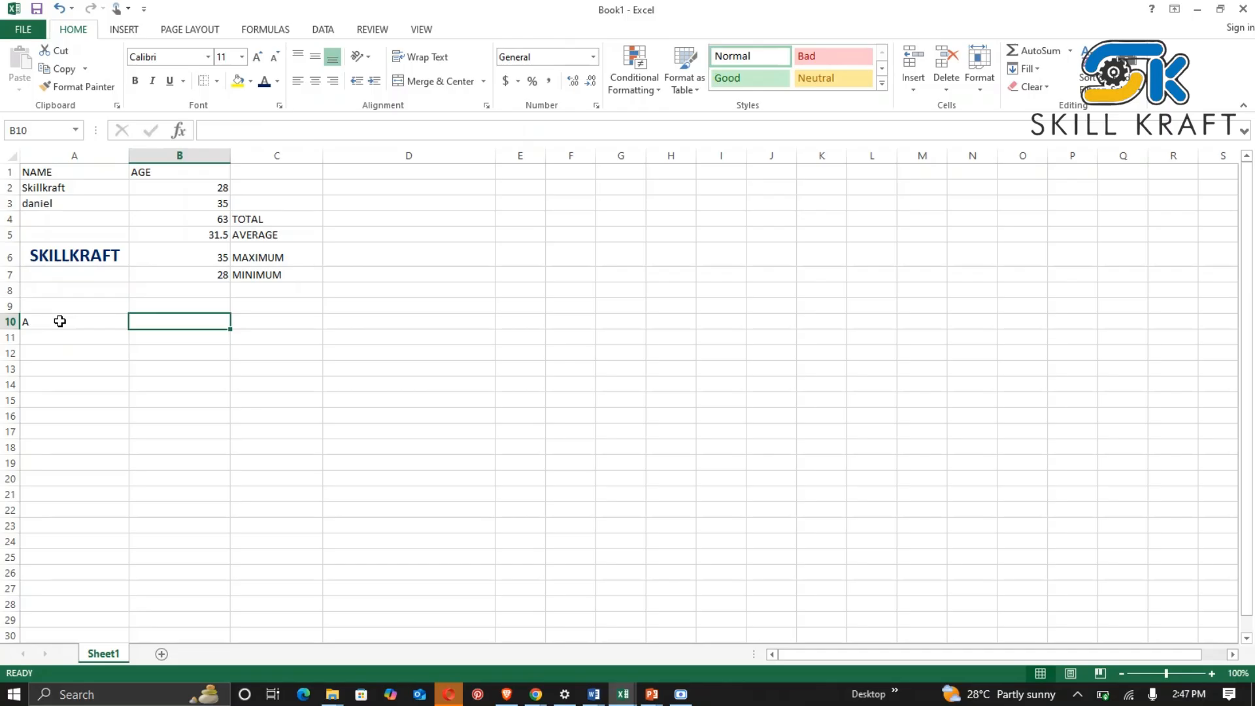
pyautogui.write('B')
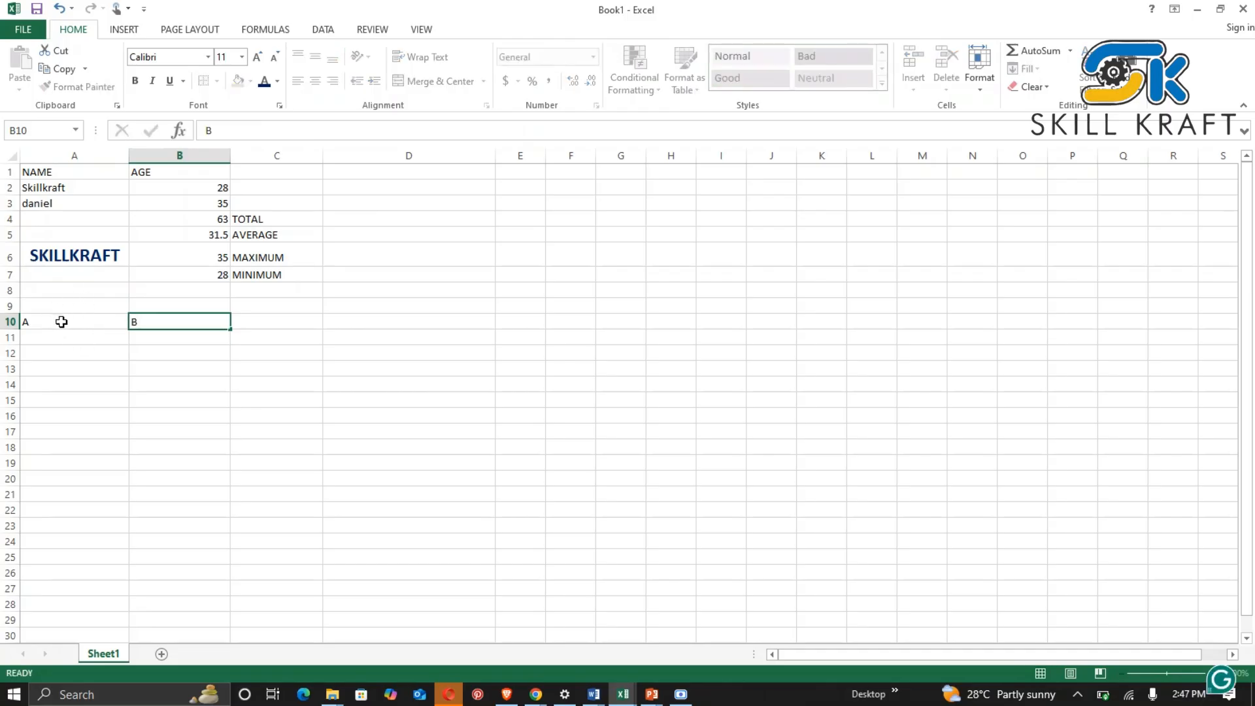
# Make the headings A and B in cells A10:B10 bold.
pyautogui.moveTo(61, 322); pyautogui.dragTo(179, 322)
pyautogui.click(134, 80)
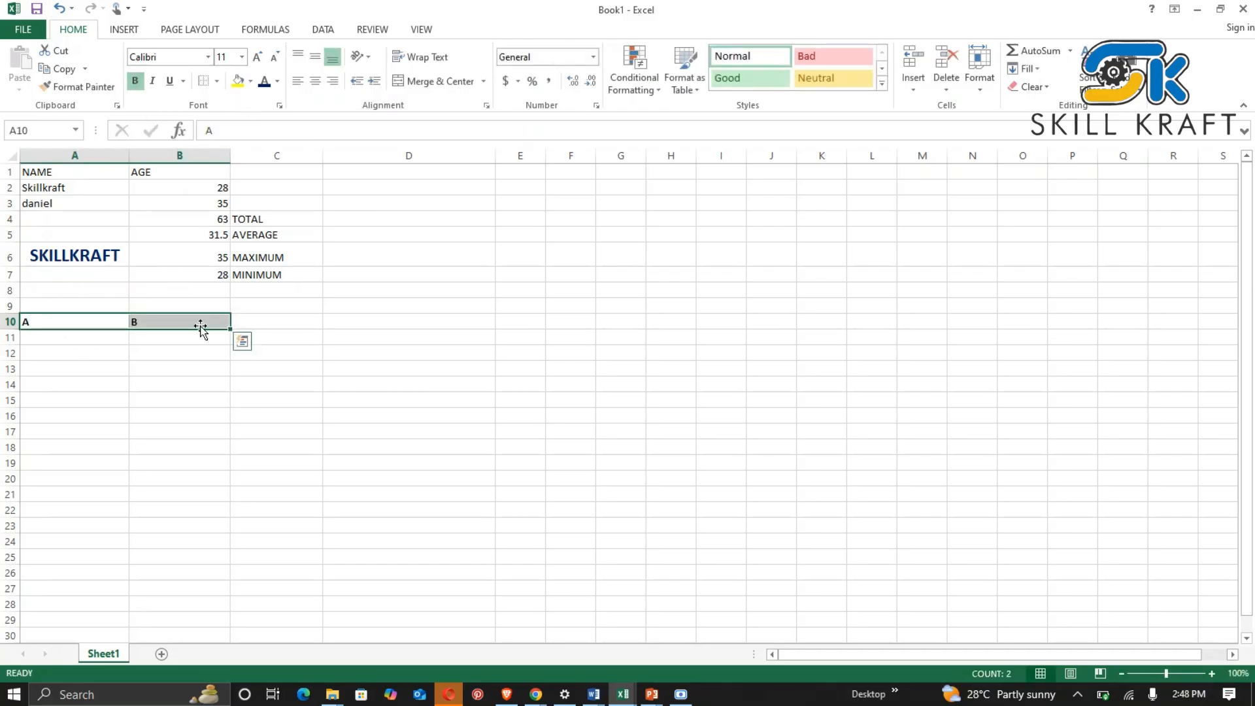
pyautogui.click(90, 352)
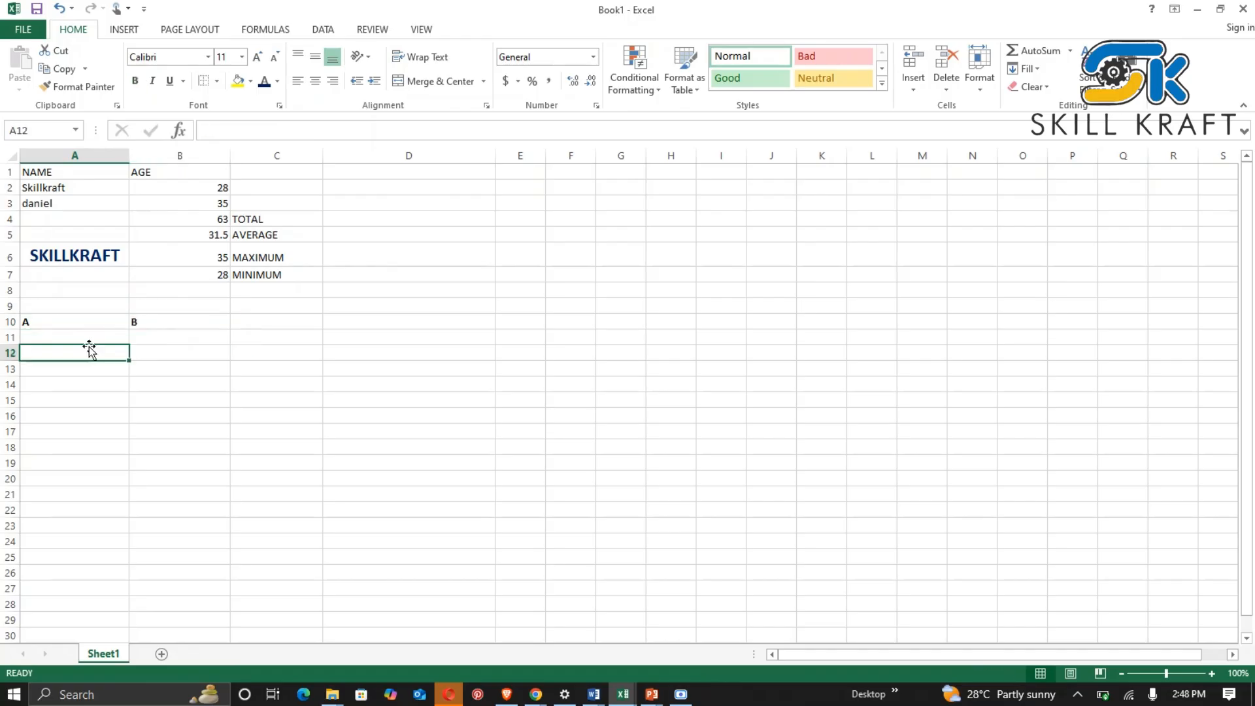
pyautogui.click(70, 335)
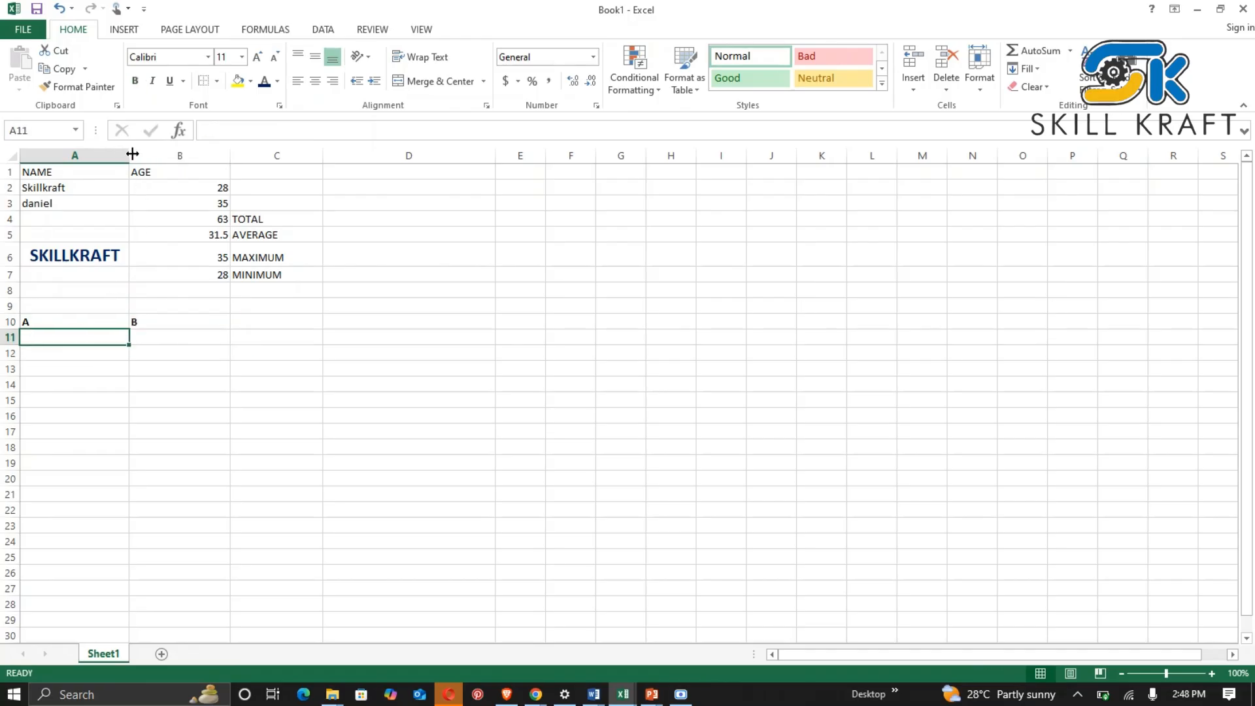
# Widen column A to about 1.3 times and column B to about 1.8 times their present widths.
pyautogui.moveTo(132, 153); pyautogui.dragTo(162, 154)
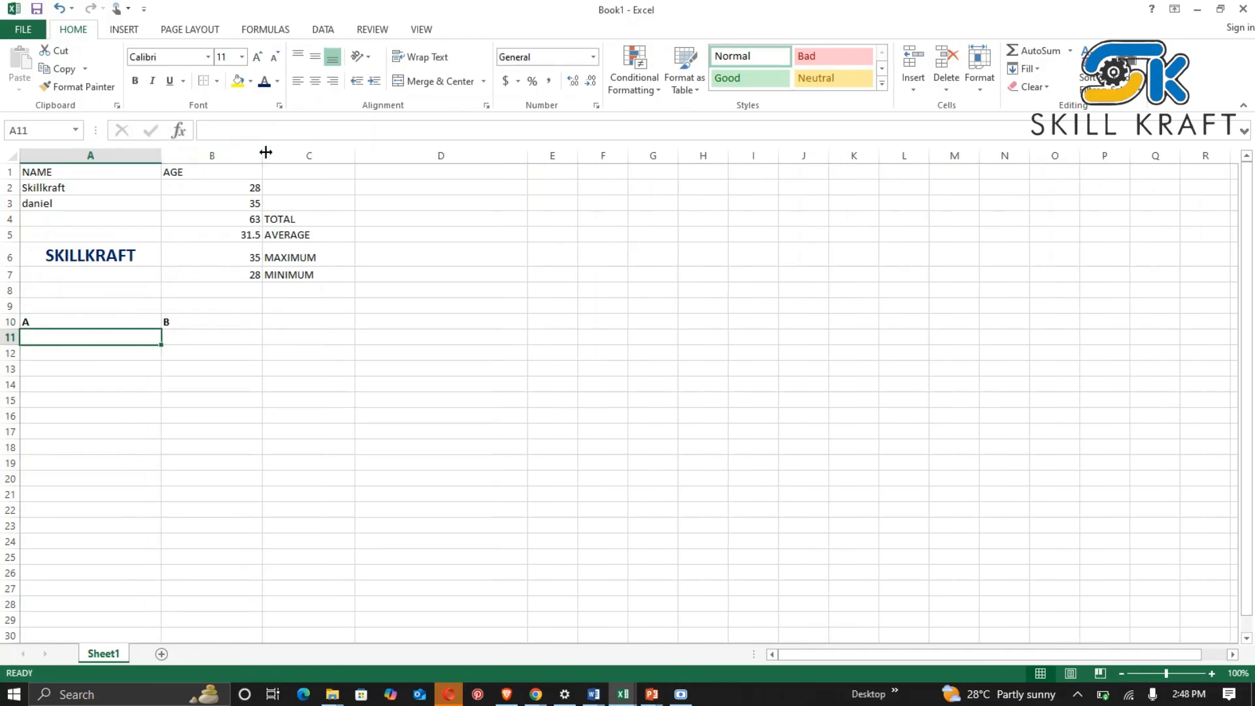
pyautogui.moveTo(266, 152); pyautogui.dragTo(343, 154)
pyautogui.click(217, 340)
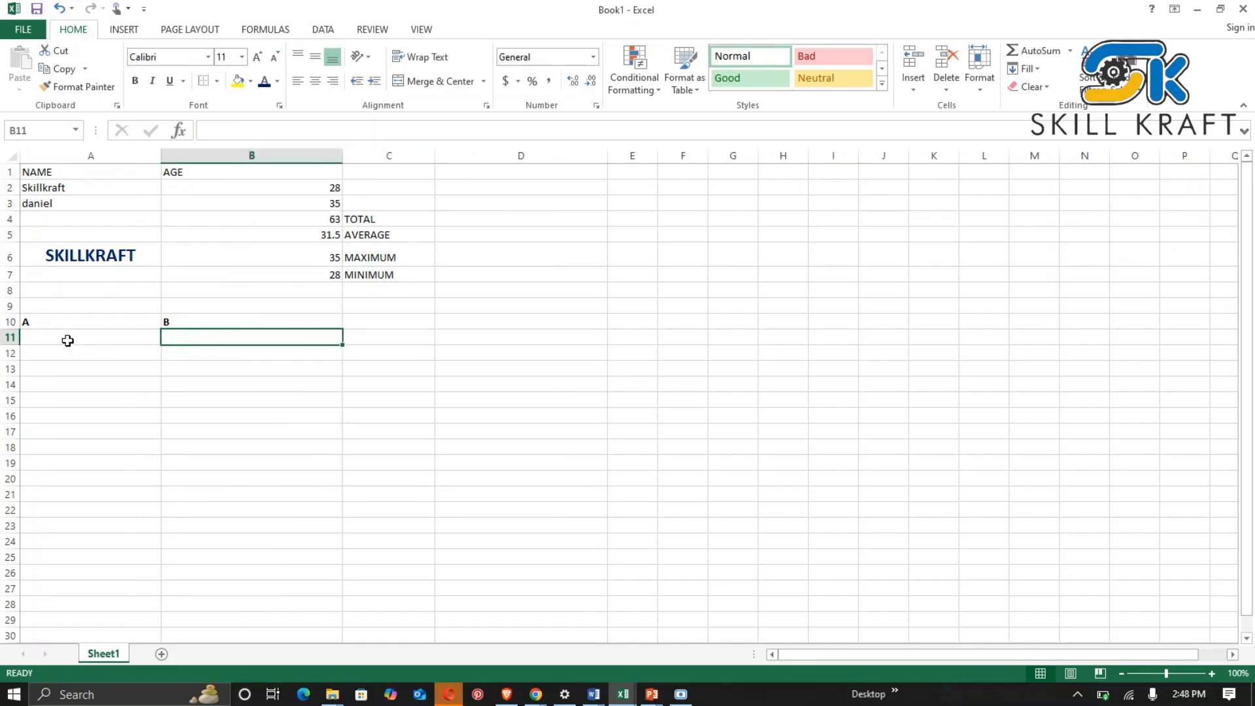
# Enter the heading ITEM in cell A11 and the first expense, RENT, in cell A12.
pyautogui.click(67, 339)
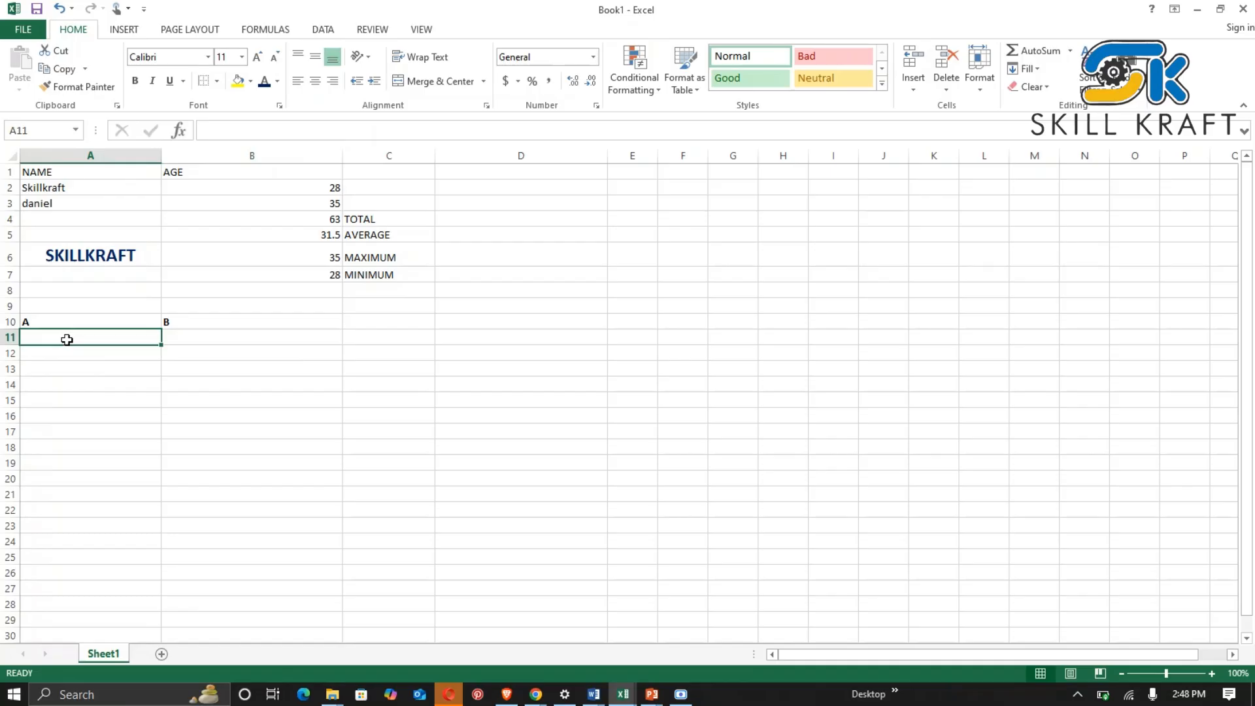
pyautogui.click(680, 694)
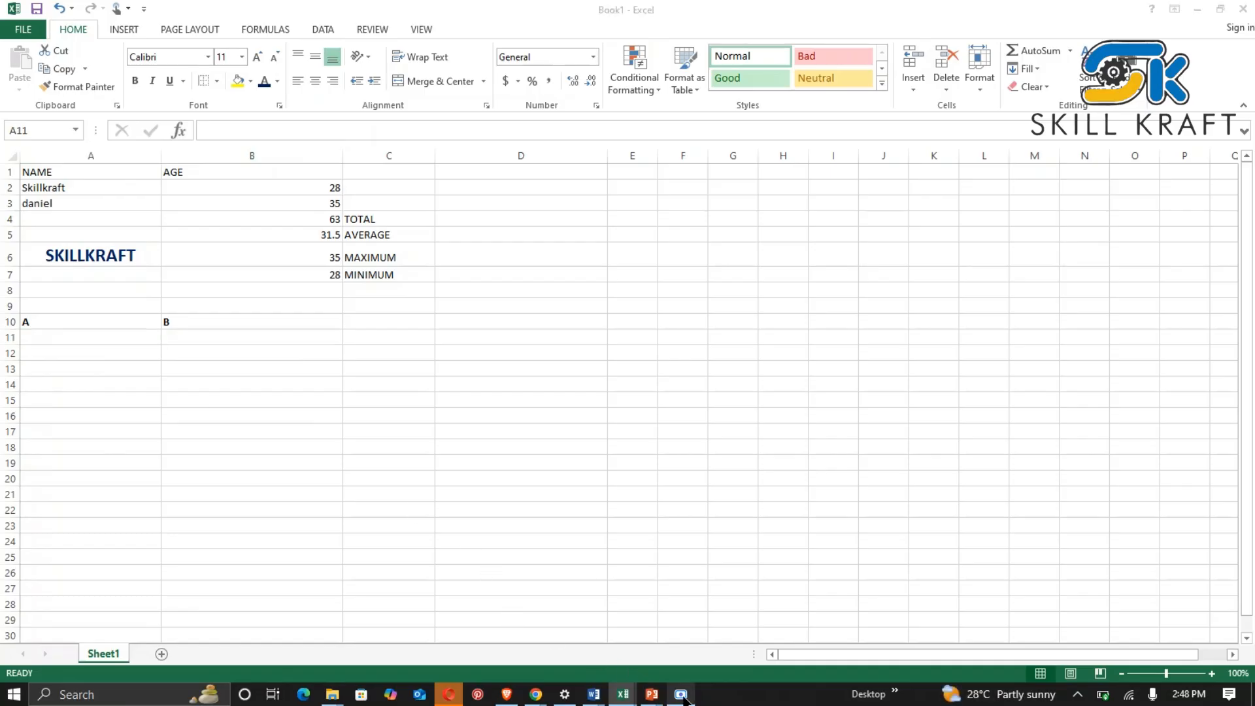
pyautogui.click(680, 694)
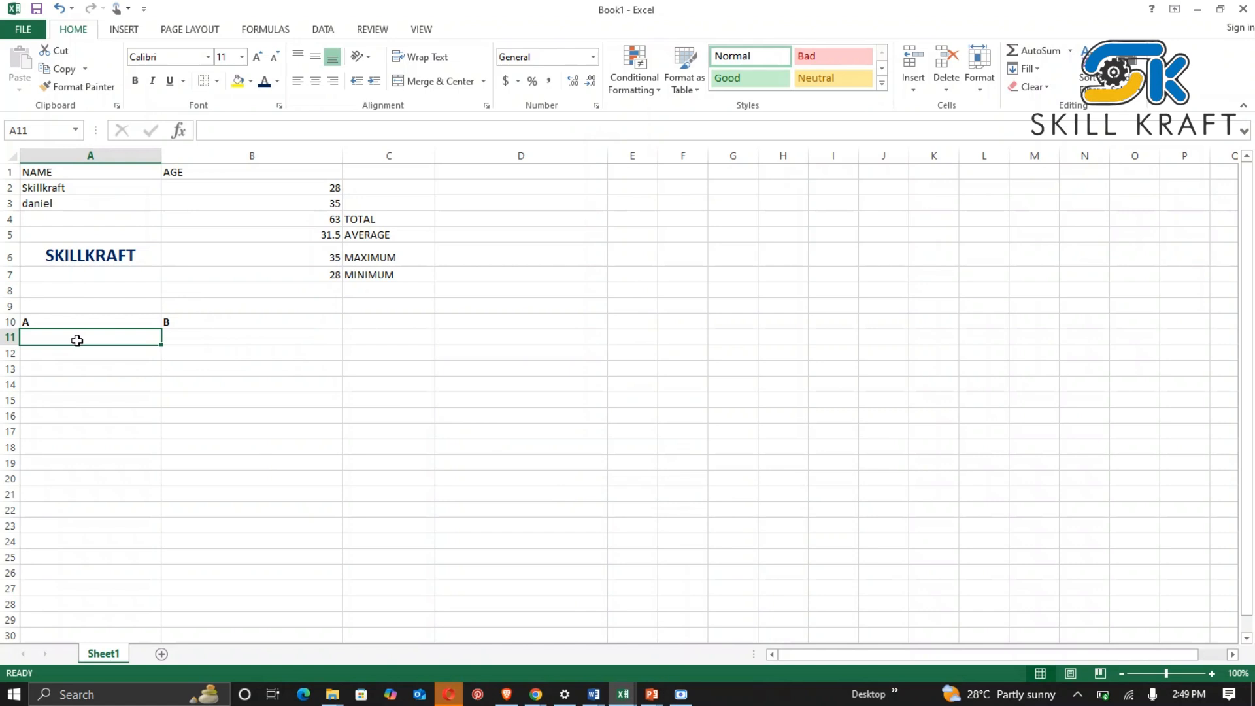
pyautogui.write('ITEM')
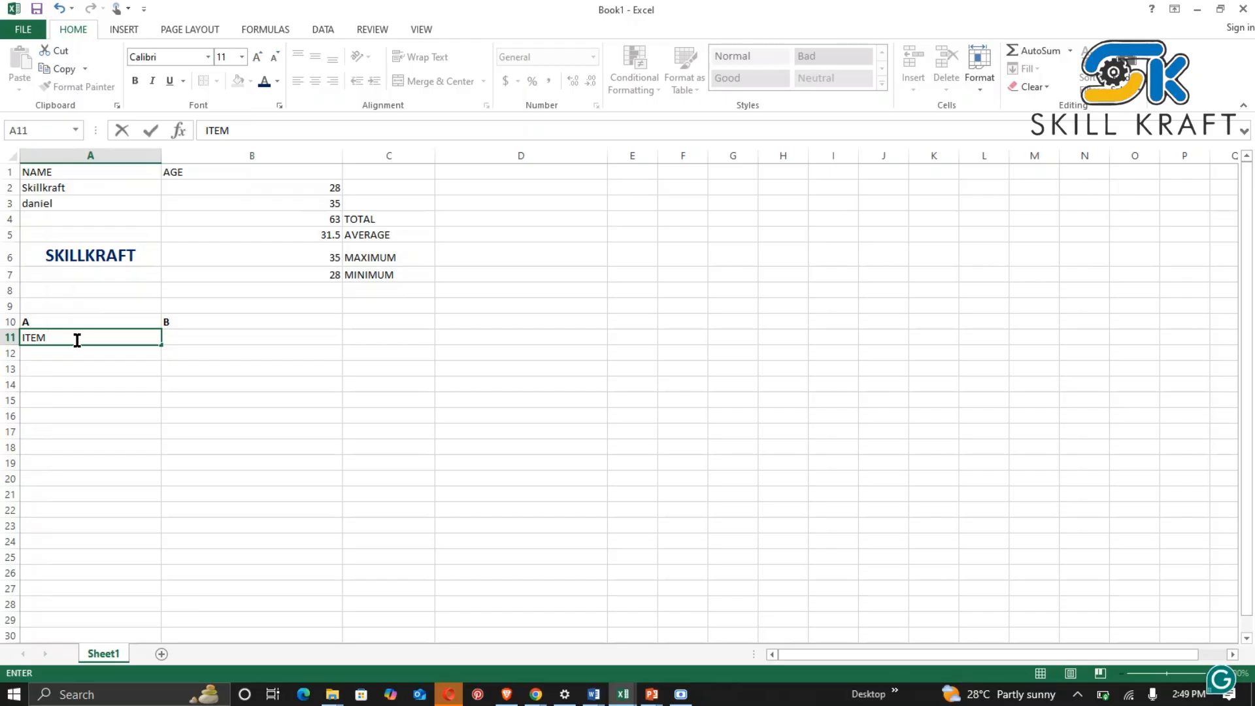
pyautogui.click(79, 357)
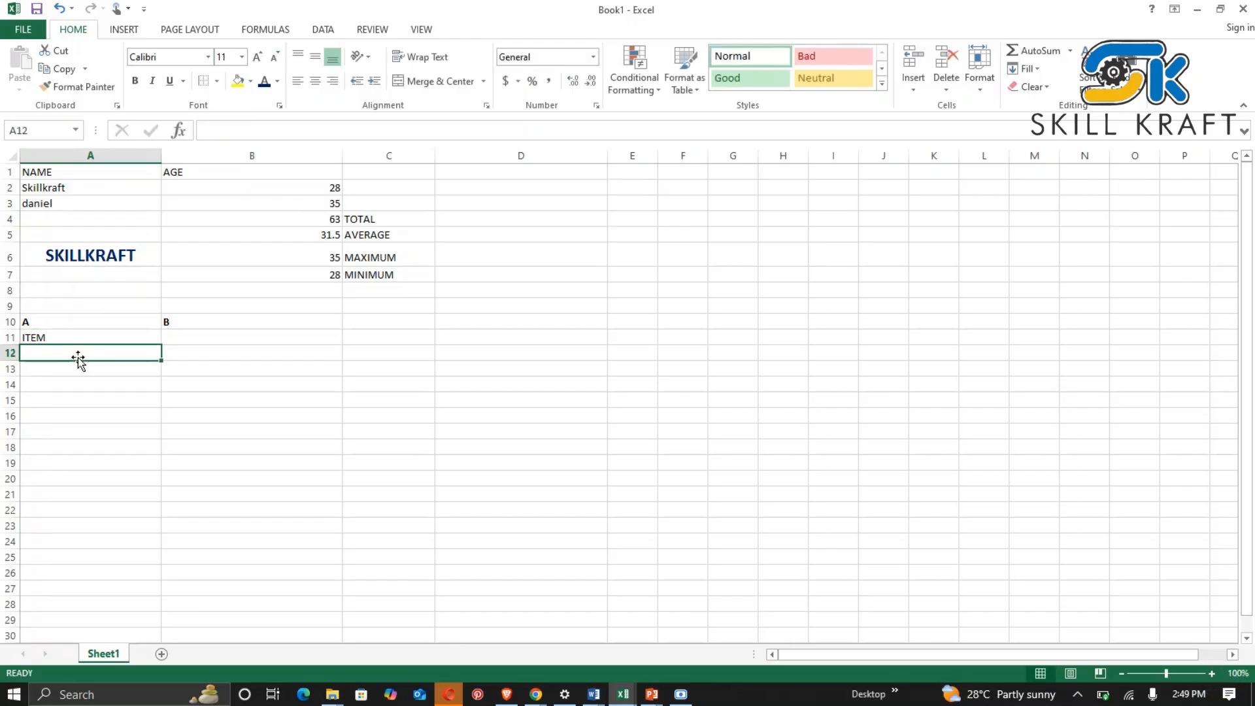
pyautogui.write('REN')
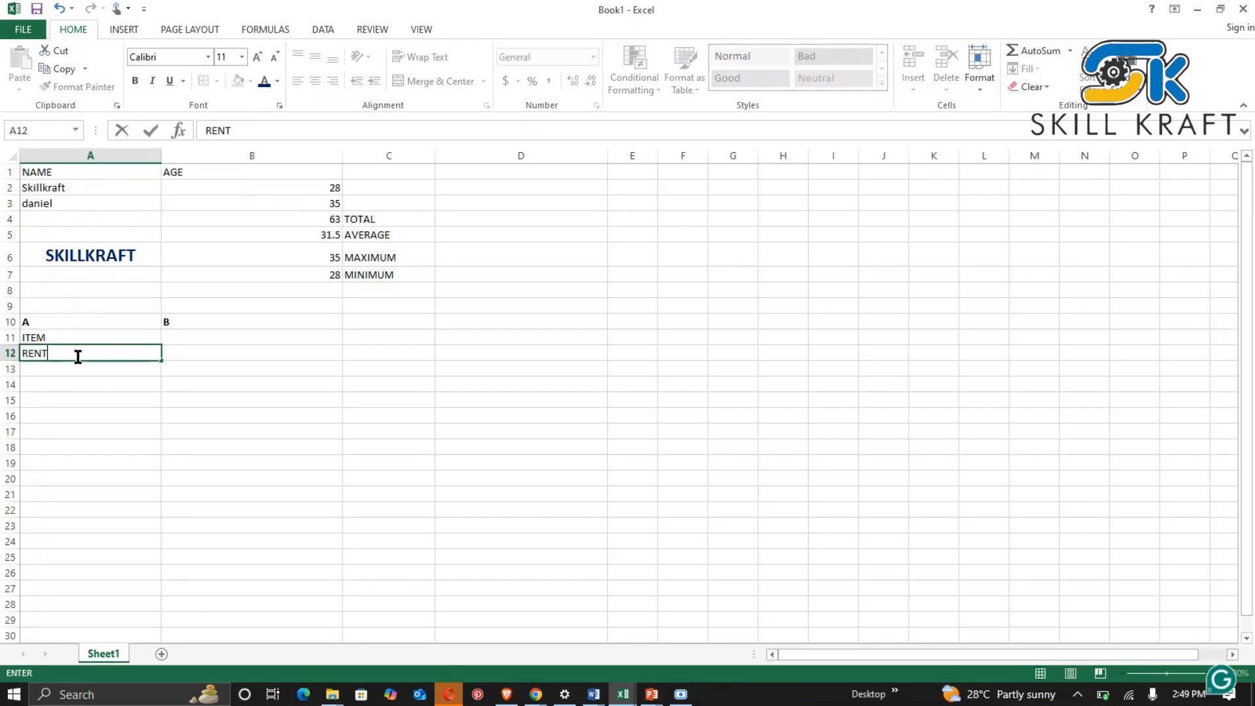
pyautogui.write('T')
pyautogui.press('Return')
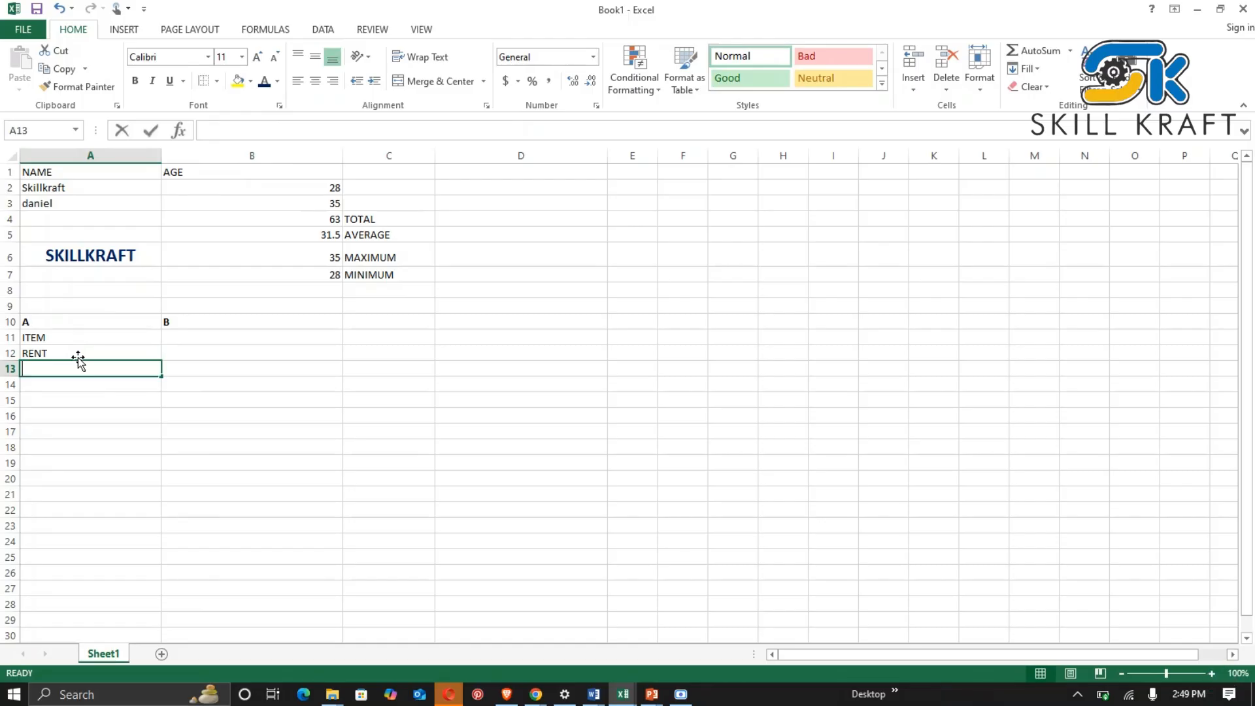
# Continue the expense list with INTERNET in cell A13 and FOOD in cell A14.
pyautogui.write('INTER')
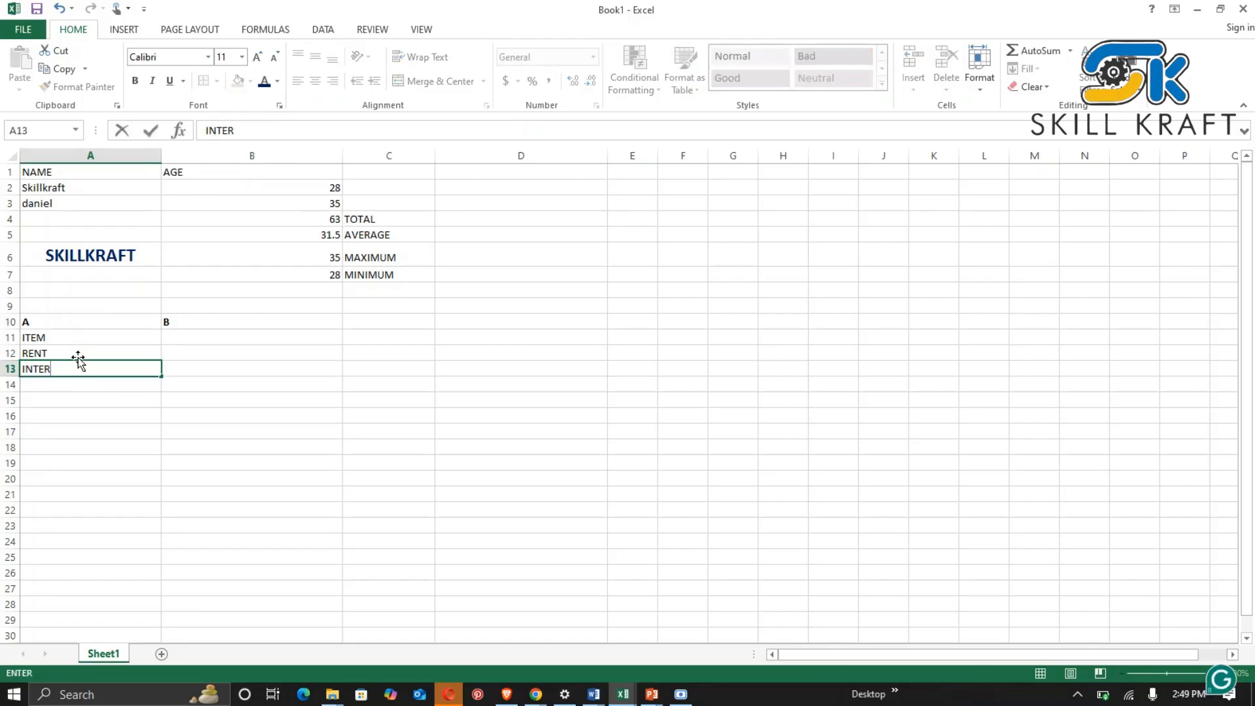
pyautogui.write('NET')
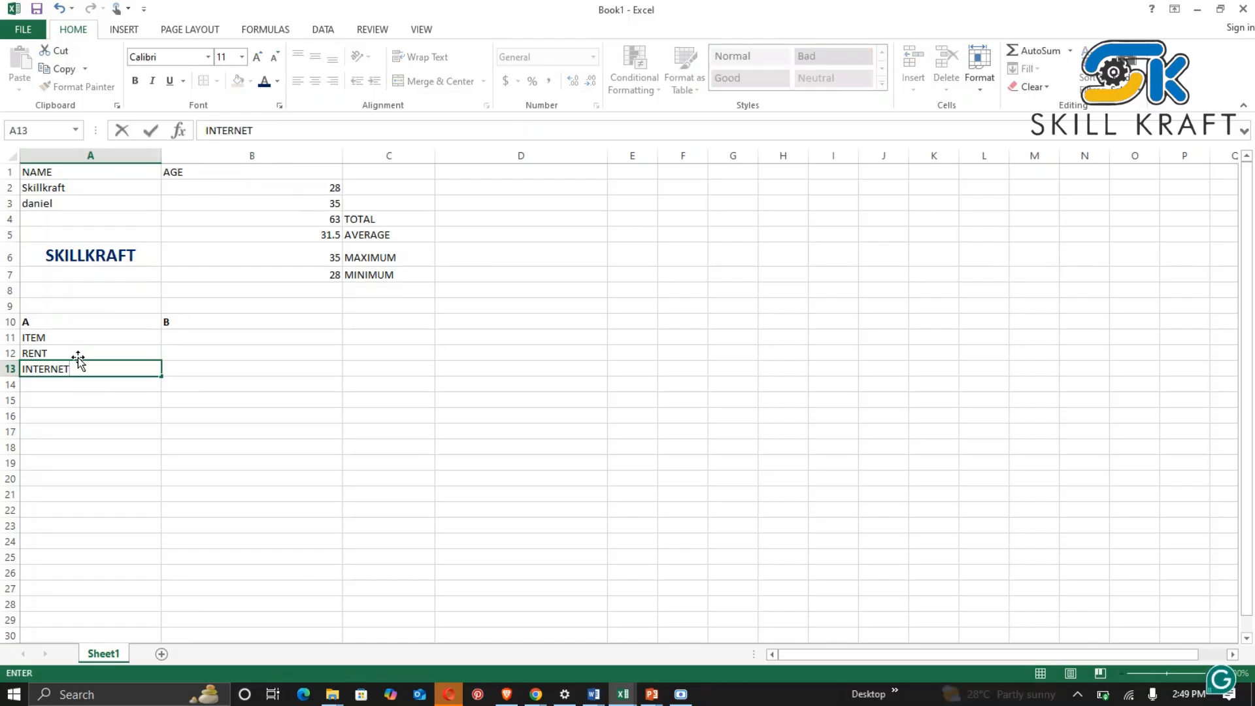
pyautogui.press('Return')
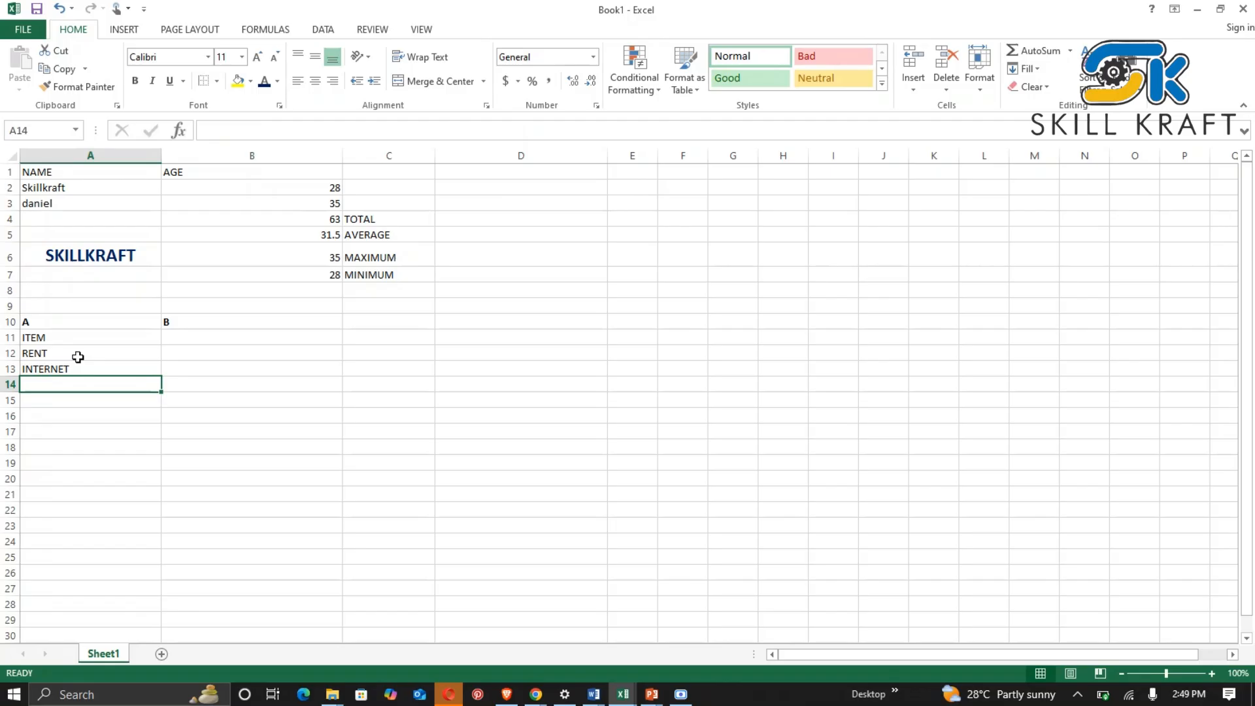
pyautogui.write('FOOD')
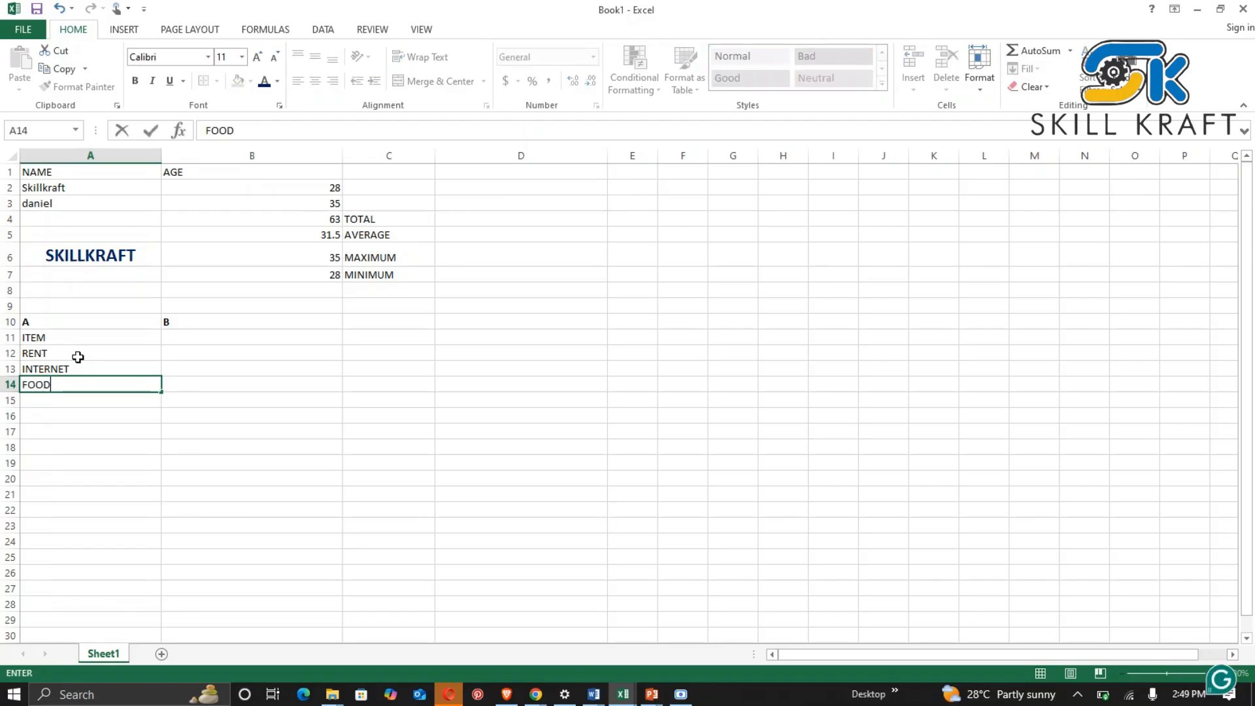
pyautogui.press('Return')
# Complete the item list with TRANSPORTATION in cell A15 and TOTAL in cell A16.
pyautogui.write('TR')
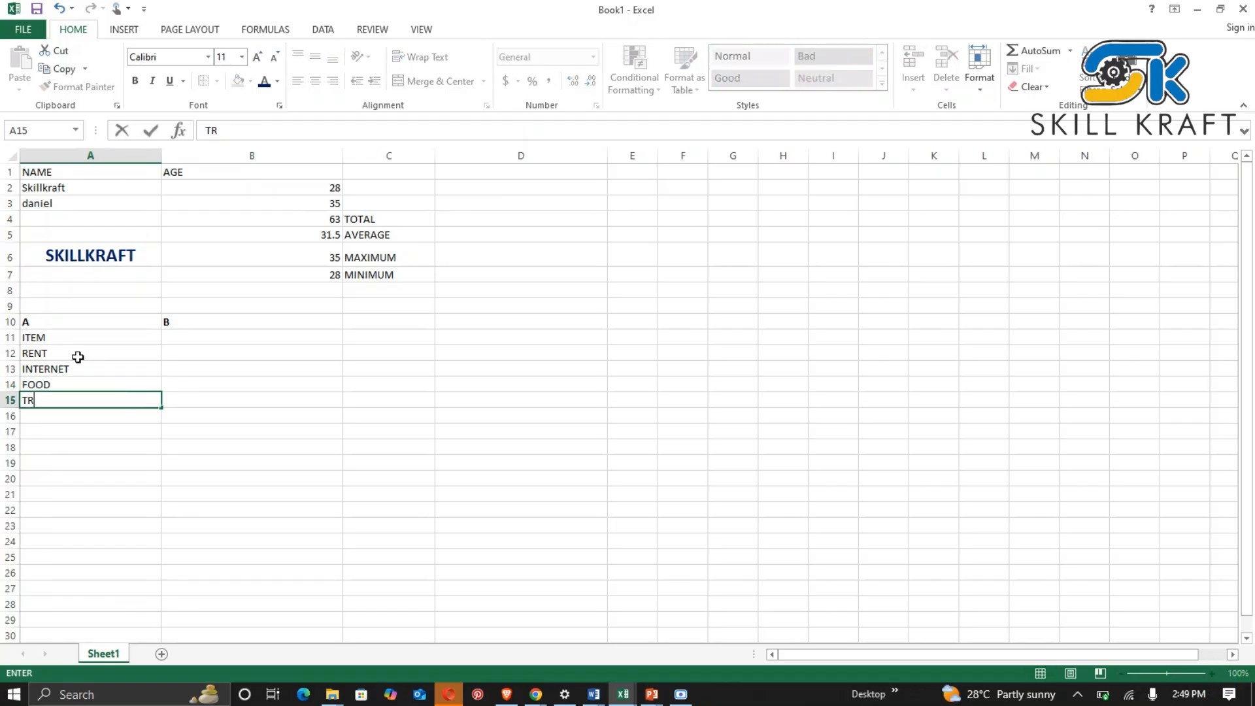
pyautogui.write('ANSP')
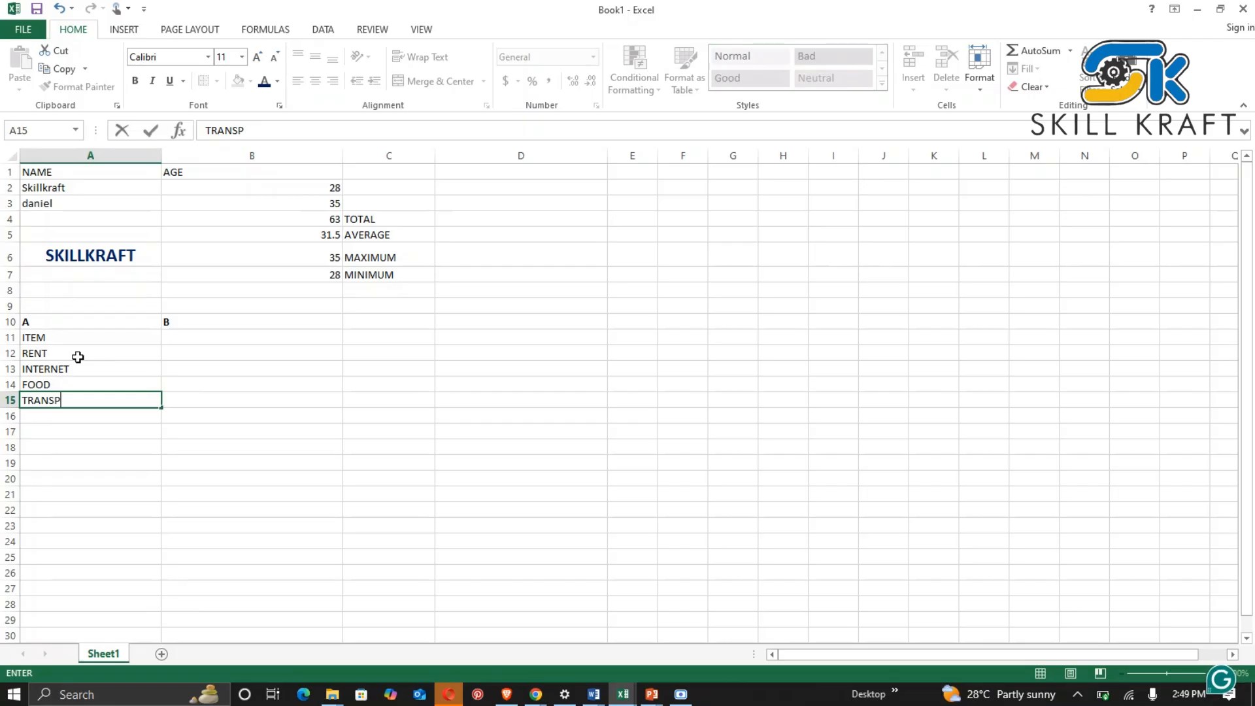
pyautogui.write('ORTATION')
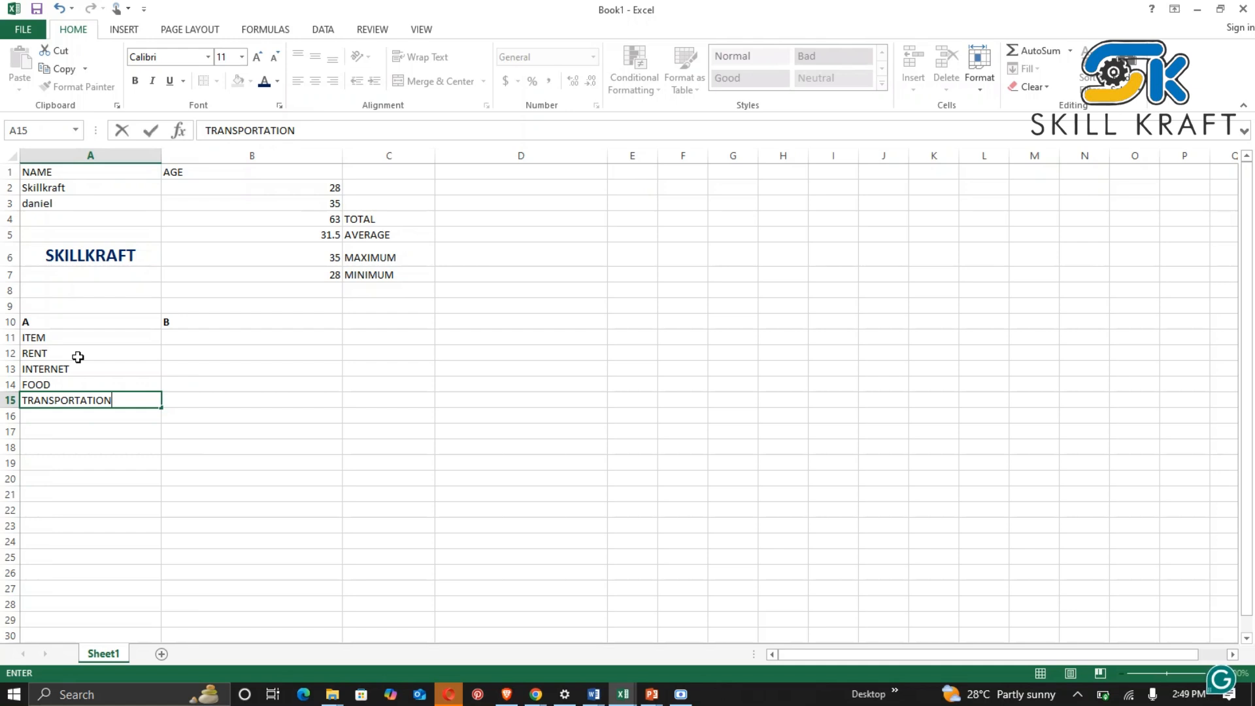
pyautogui.press('Return')
pyautogui.write('T')
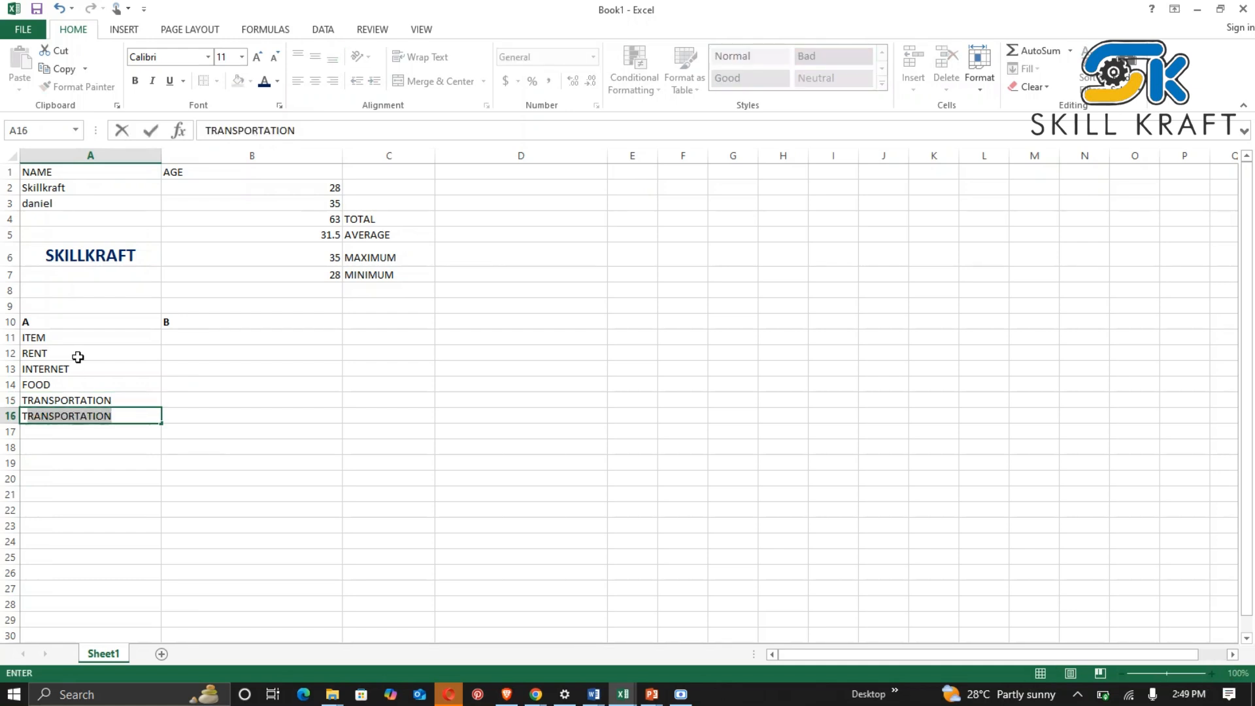
pyautogui.write('OTA')
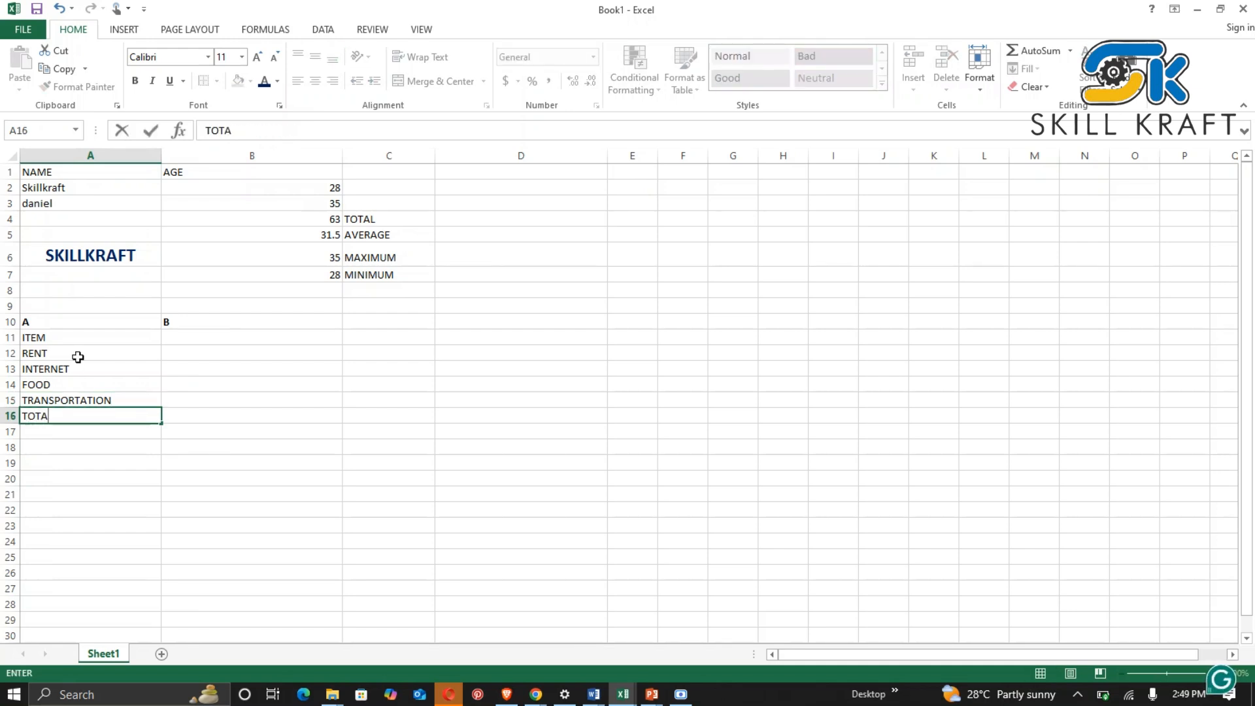
pyautogui.write('L')
# Enter the heading COST in cell B11 beside ITEM.
pyautogui.click(179, 336)
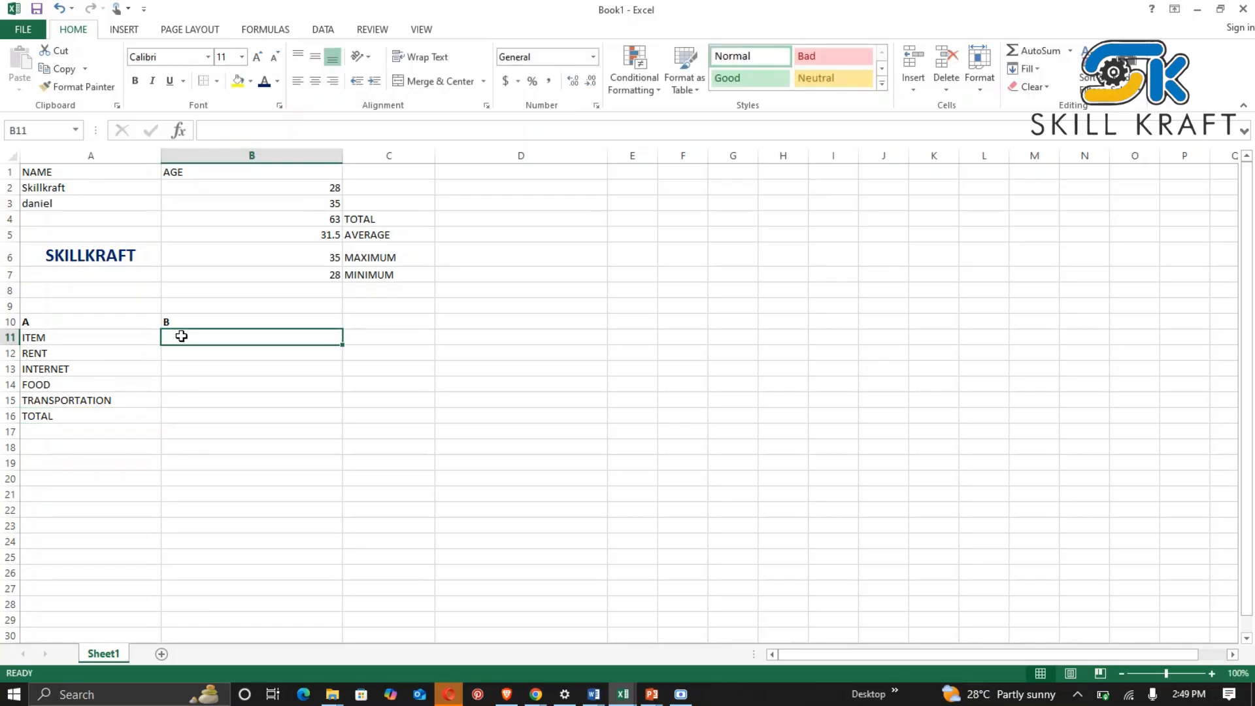
pyautogui.write('CO')
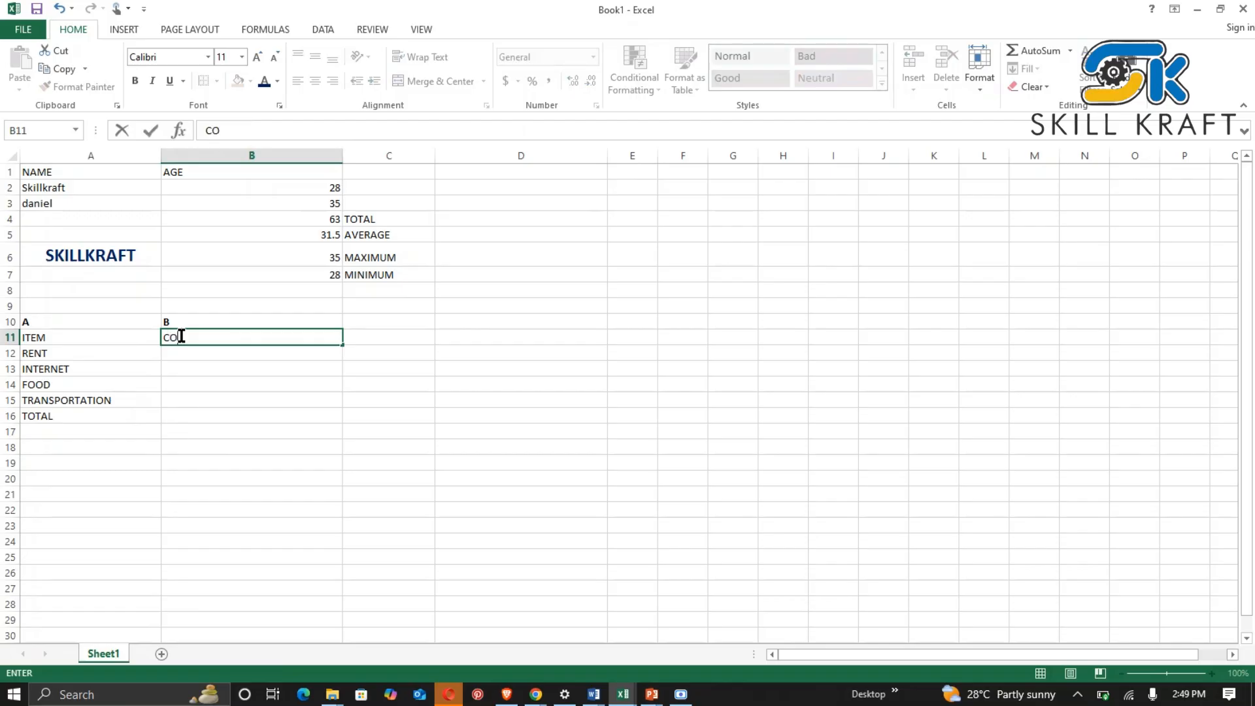
pyautogui.write('ST')
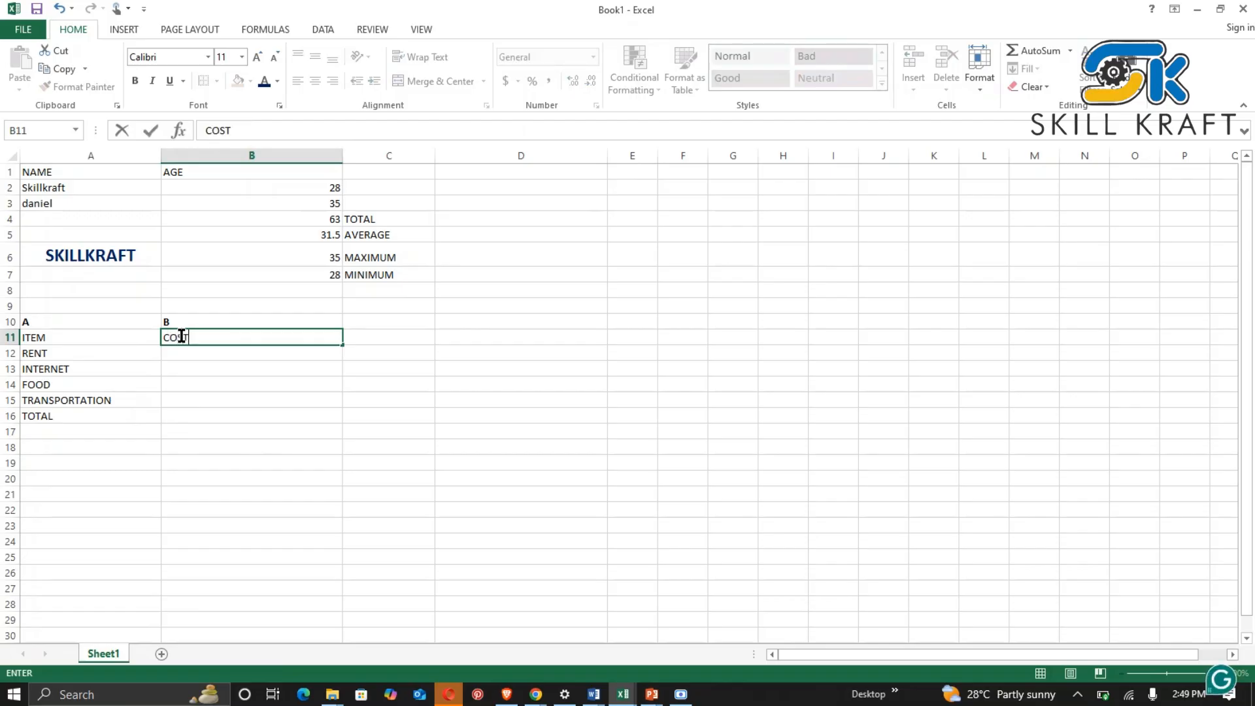
# Fill in the costs in B12:B15: 50000 for rent, 8000 for internet, 15000 for food and 7000 for transportation.
pyautogui.click(212, 356)
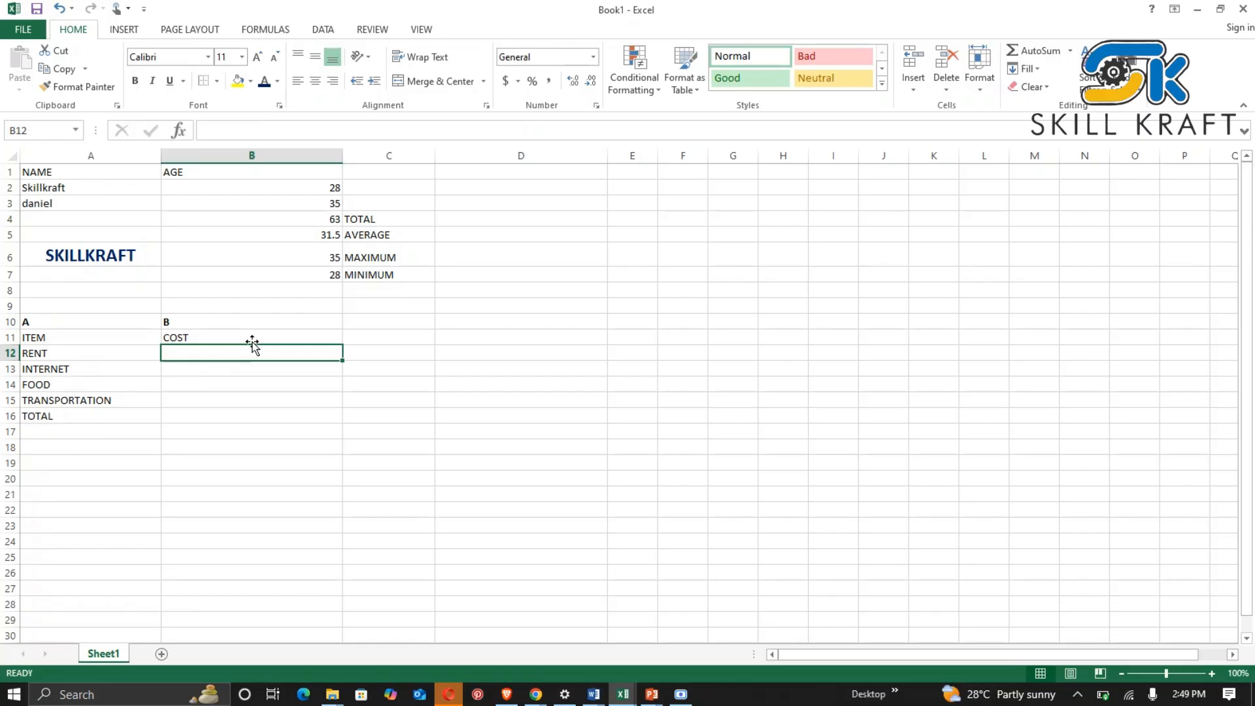
pyautogui.write('5')
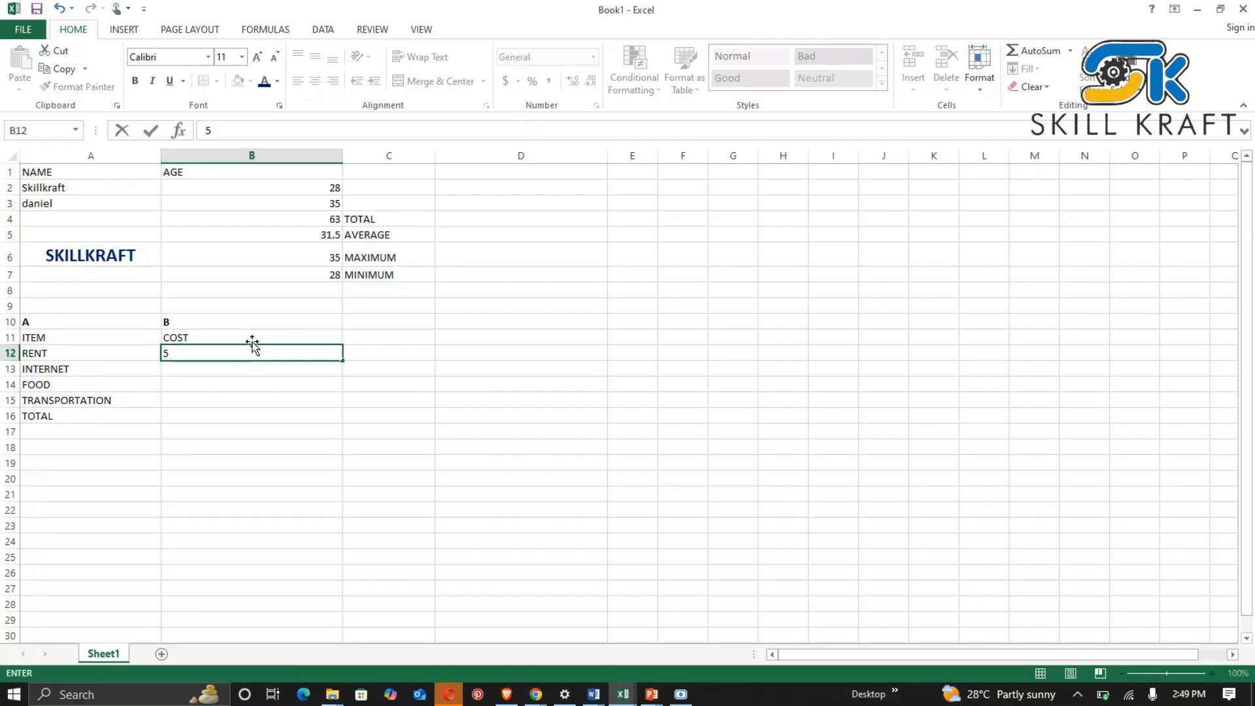
pyautogui.write('0000')
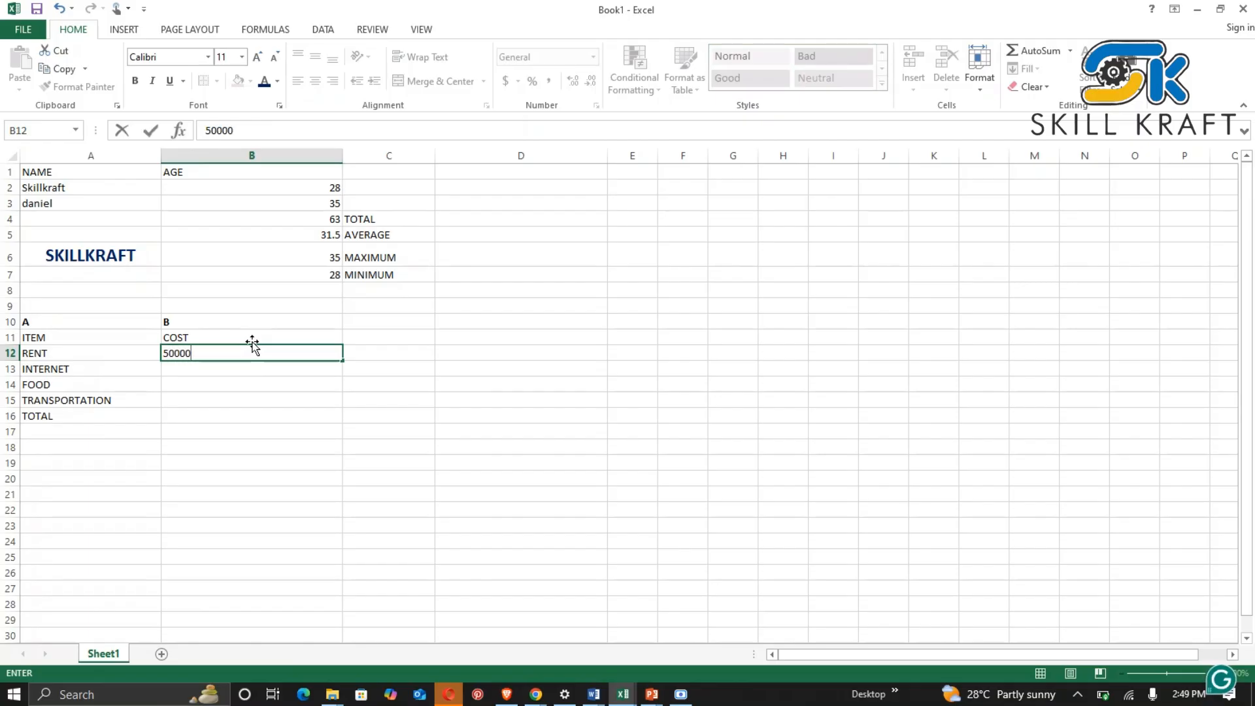
pyautogui.press('Return')
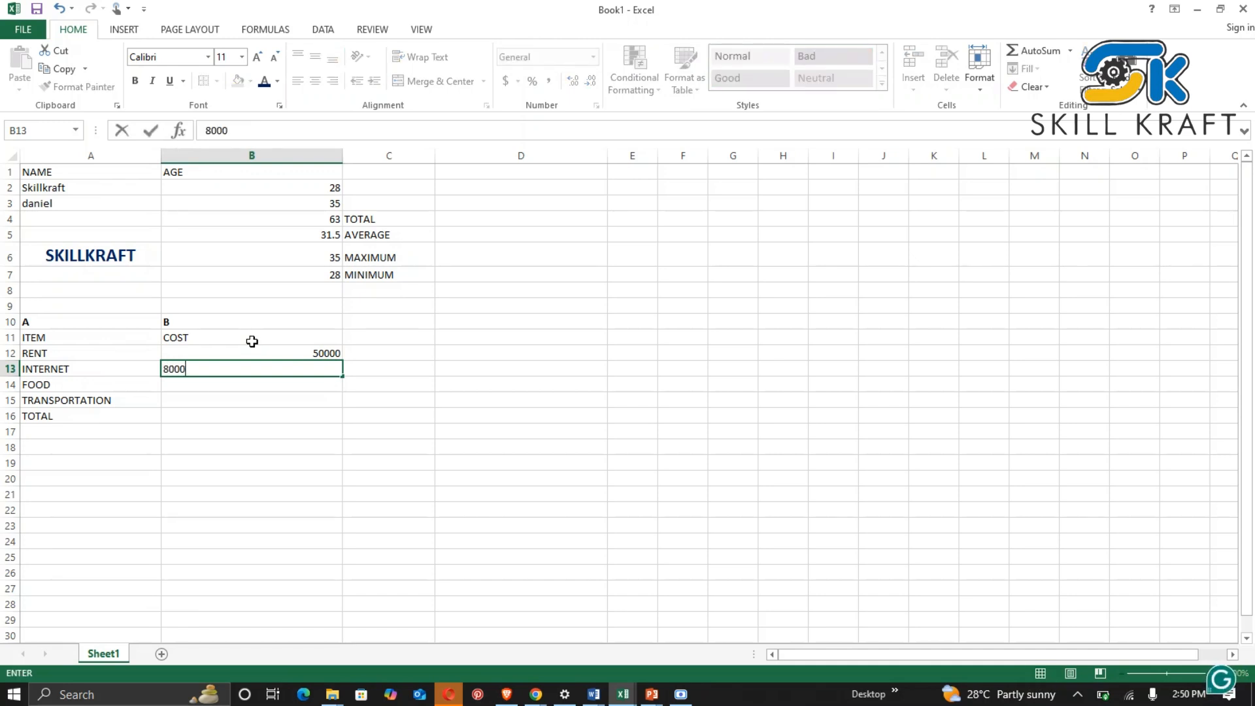
pyautogui.press('Return')
pyautogui.write('1')
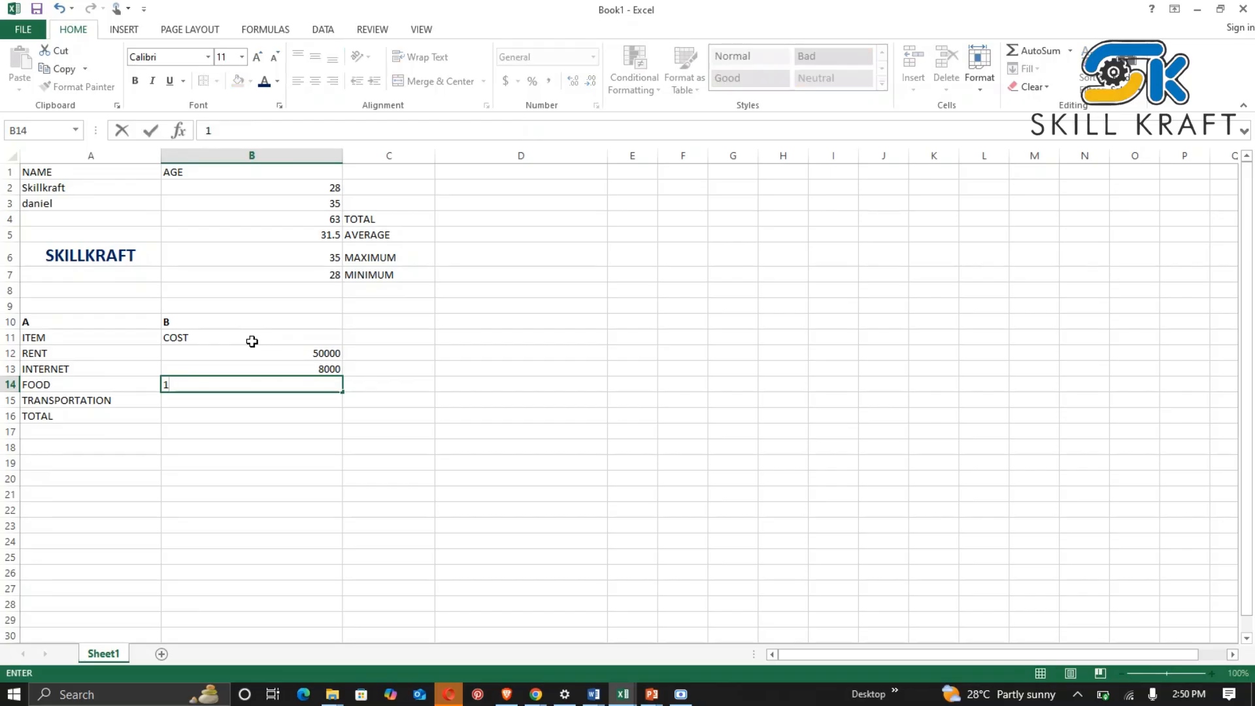
pyautogui.write('5000')
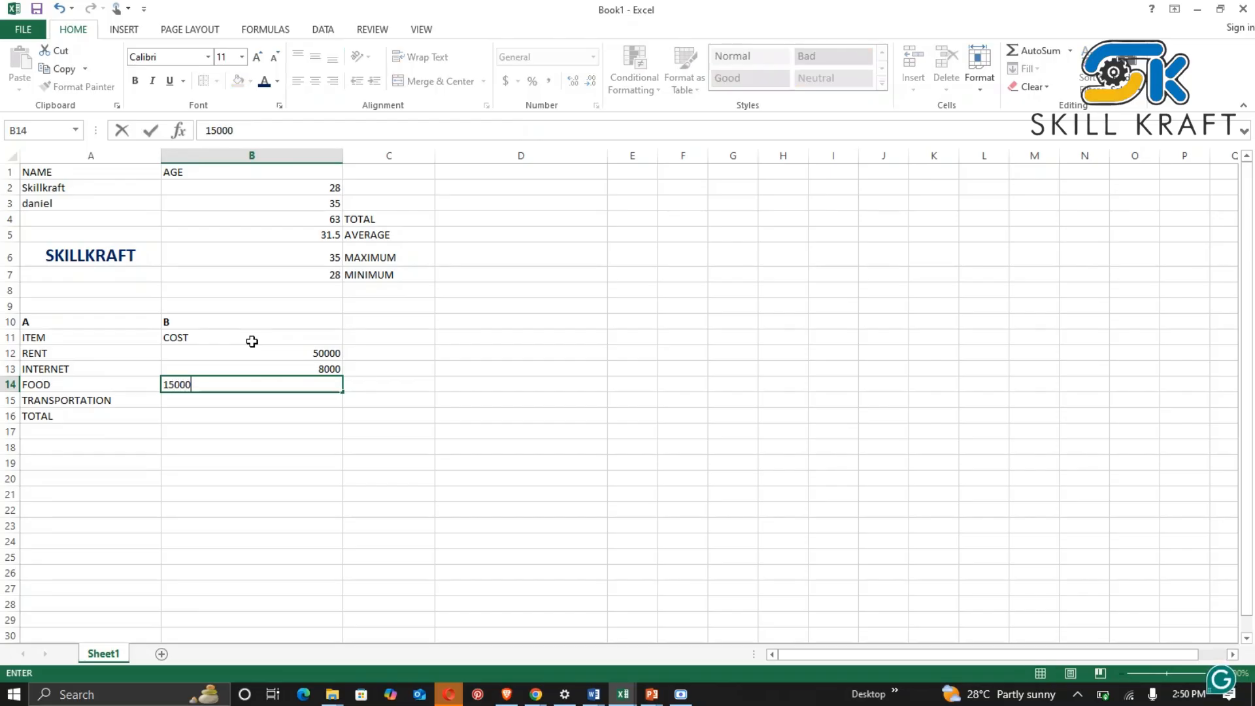
pyautogui.press('Return')
pyautogui.write('70')
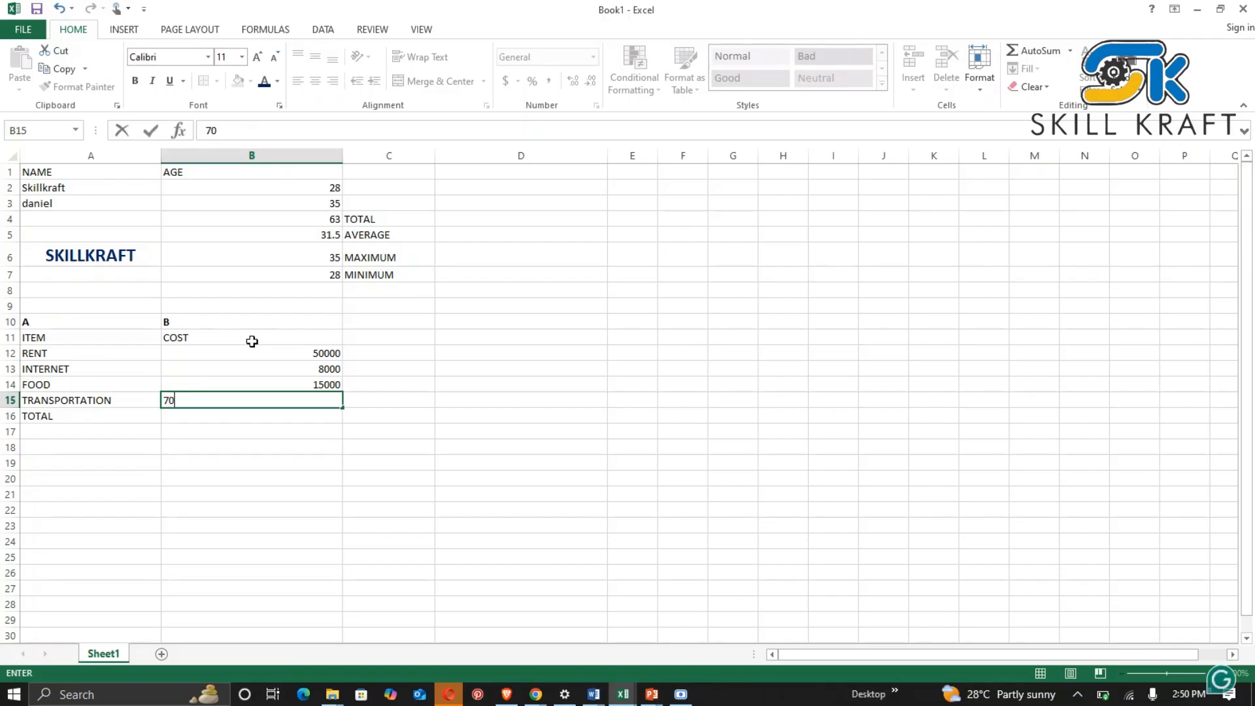
pyautogui.write('00')
pyautogui.press('Return')
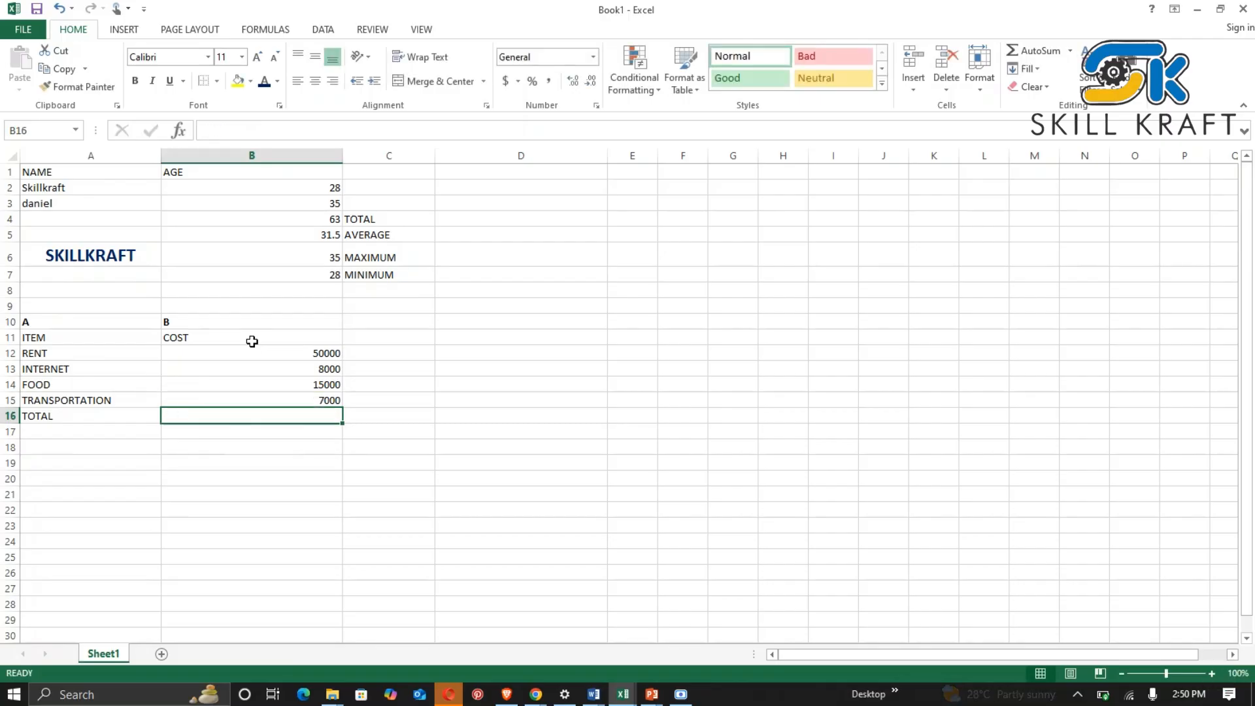
pyautogui.click(228, 461)
pyautogui.click(235, 420)
pyautogui.click(110, 418)
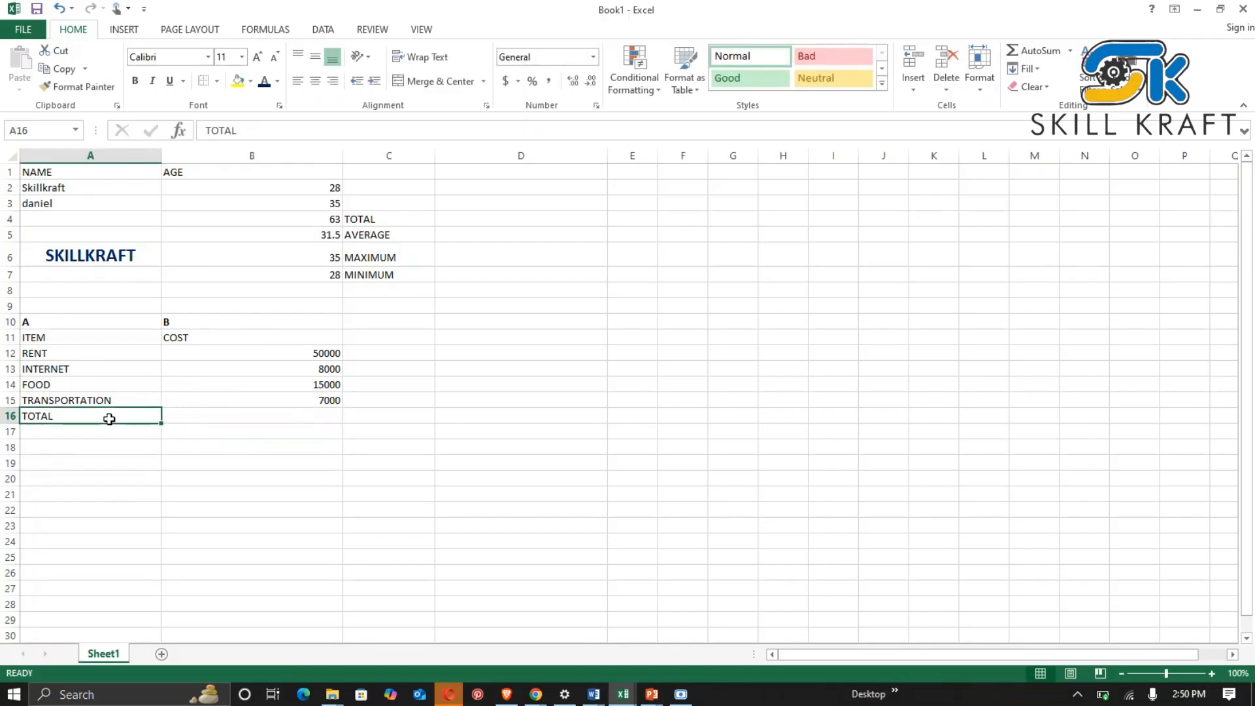
pyautogui.click(312, 417)
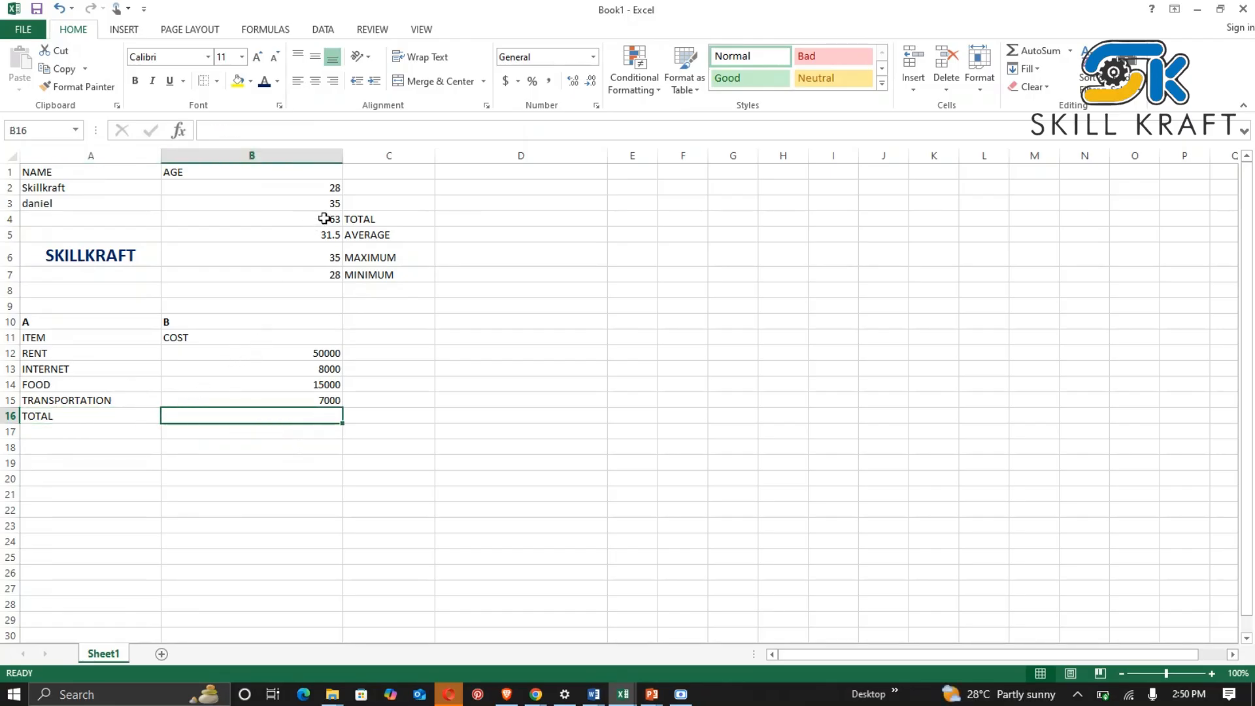
pyautogui.moveTo(268, 230); pyautogui.dragTo(325, 207)
pyautogui.click(390, 213)
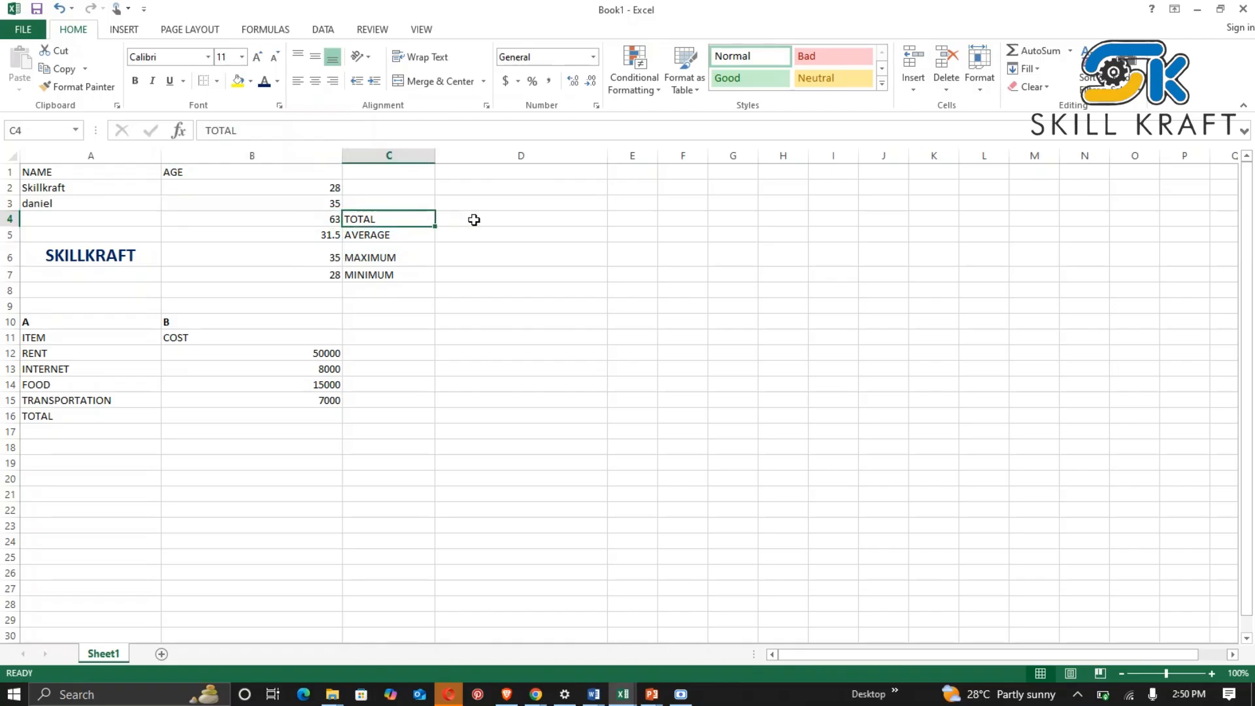
pyautogui.moveTo(479, 220); pyautogui.dragTo(248, 223)
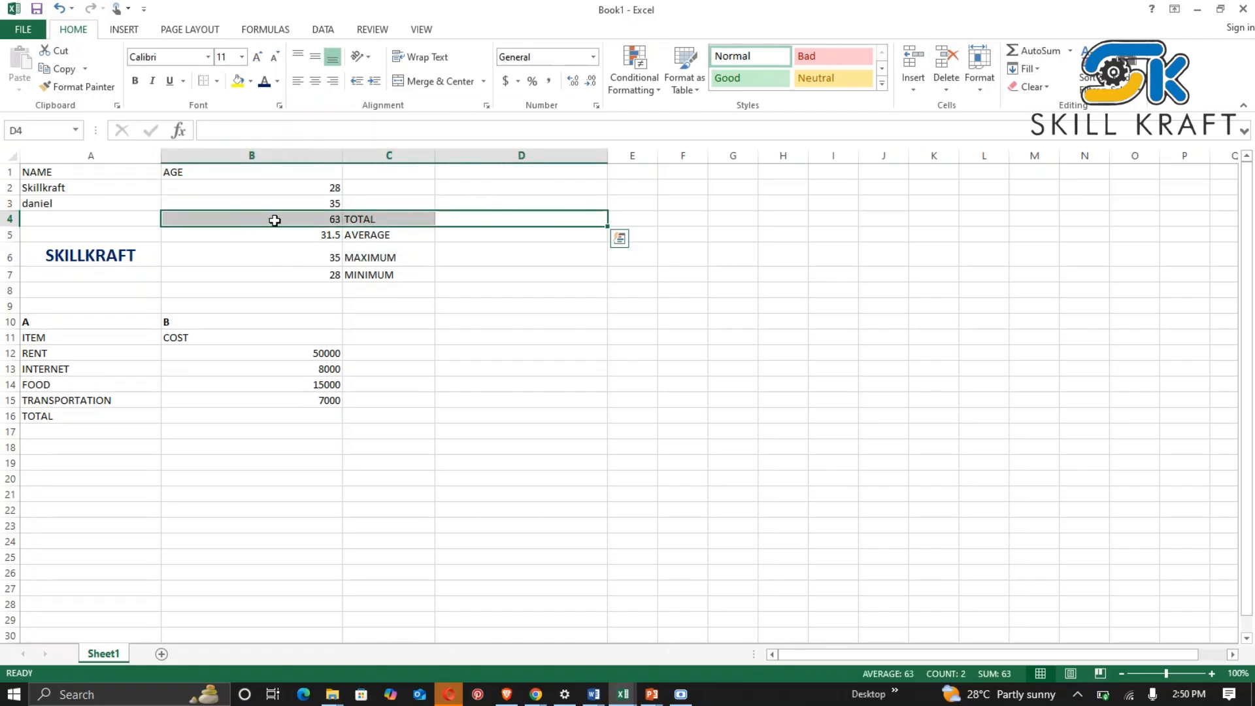
pyautogui.click(300, 416)
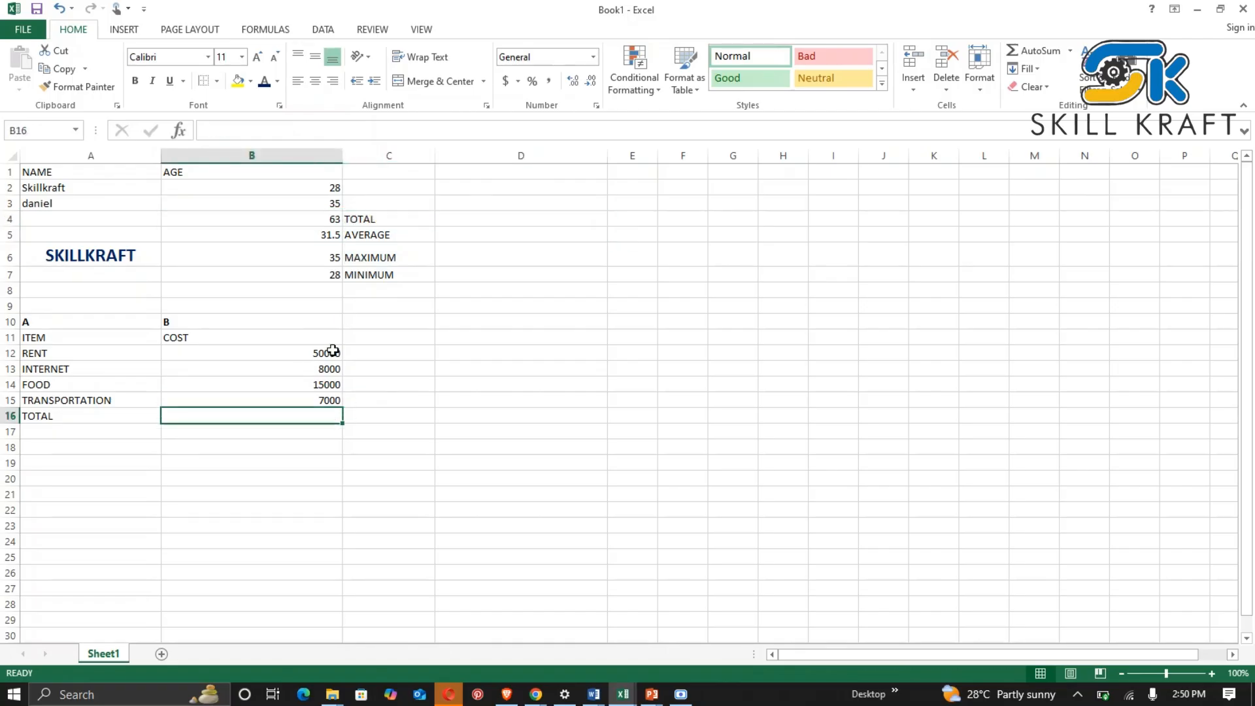
pyautogui.click(330, 350)
pyautogui.click(391, 366)
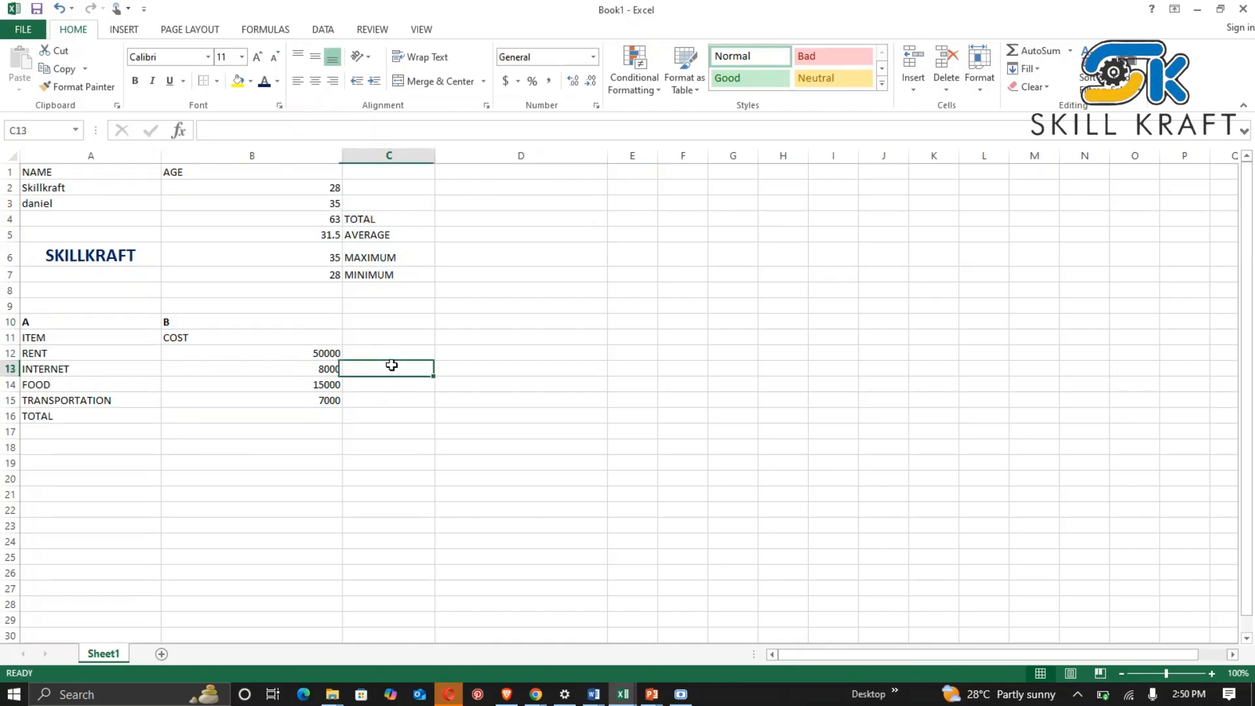
# Start a SUM formula in cell B16 with a range that begins at the rent cost in B12.
pyautogui.click(243, 414)
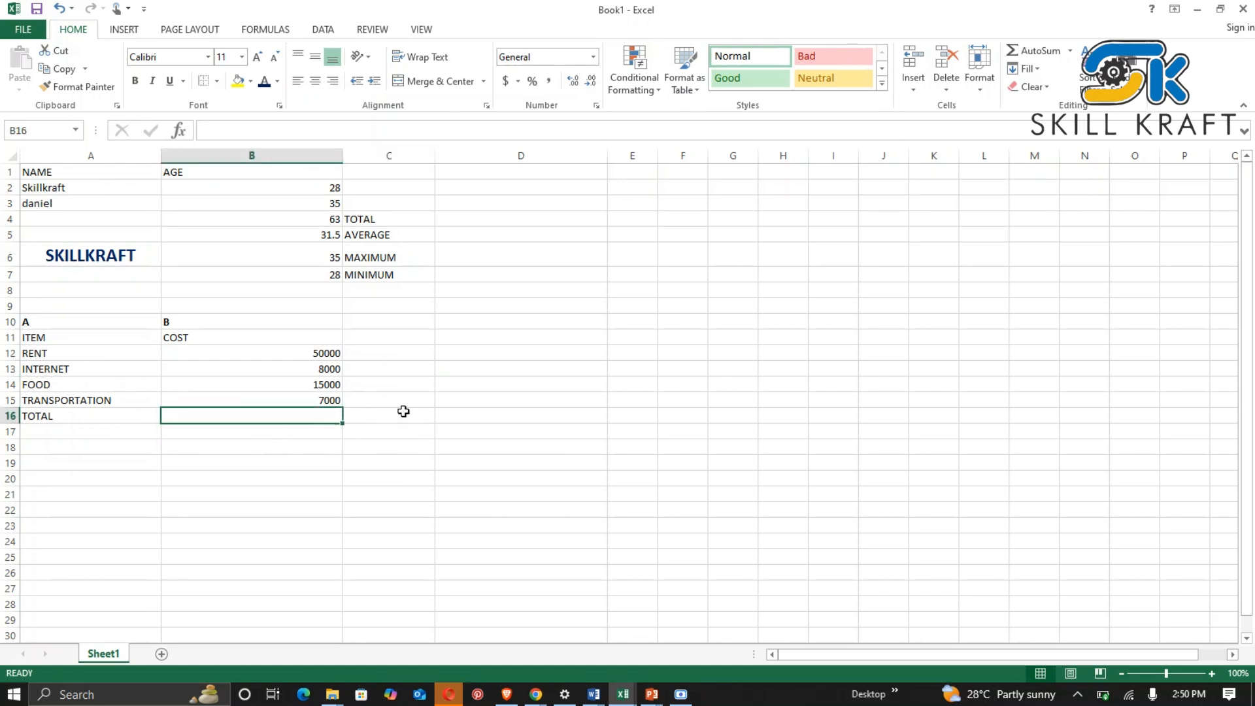
pyautogui.write('=S')
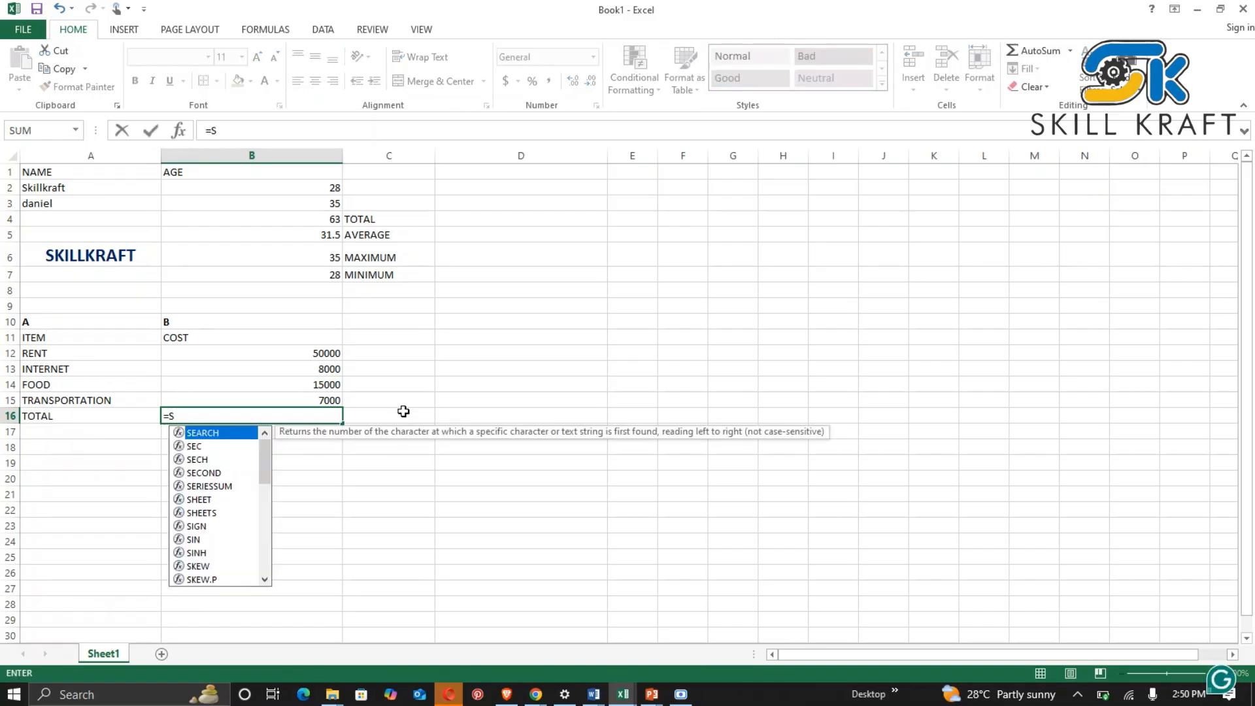
pyautogui.write('UM')
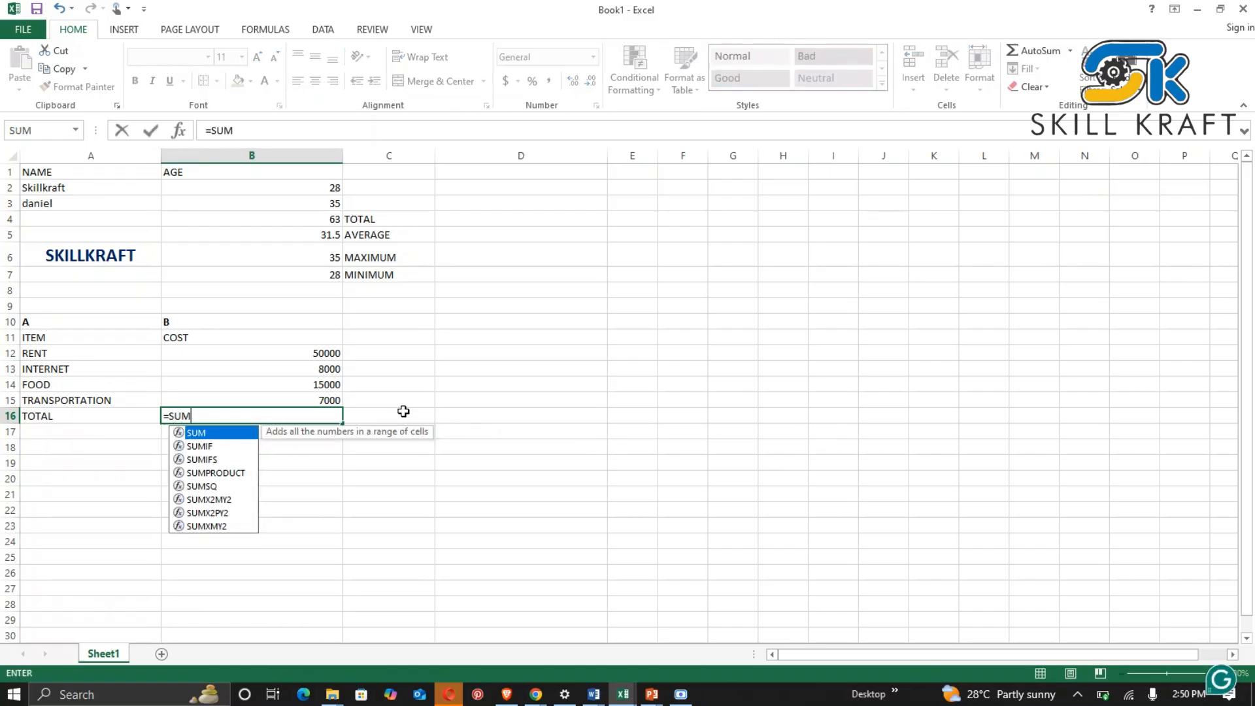
pyautogui.write('(')
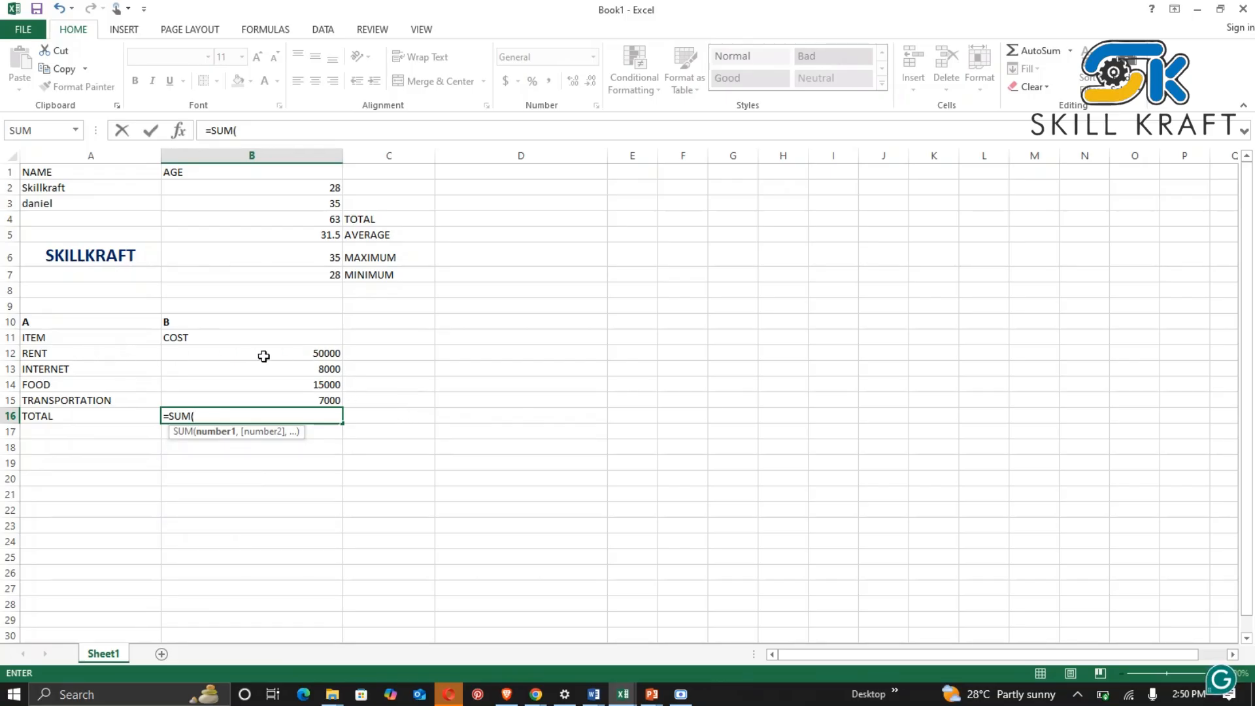
pyautogui.click(325, 353)
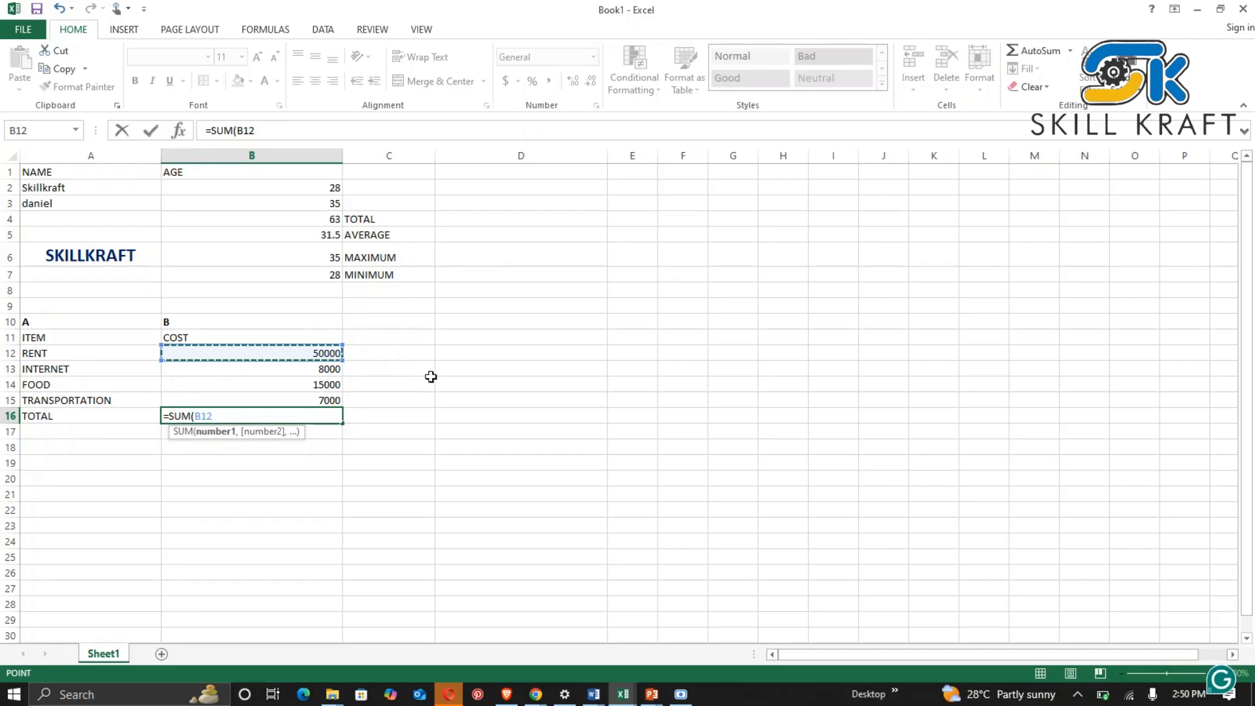
pyautogui.press('F8')
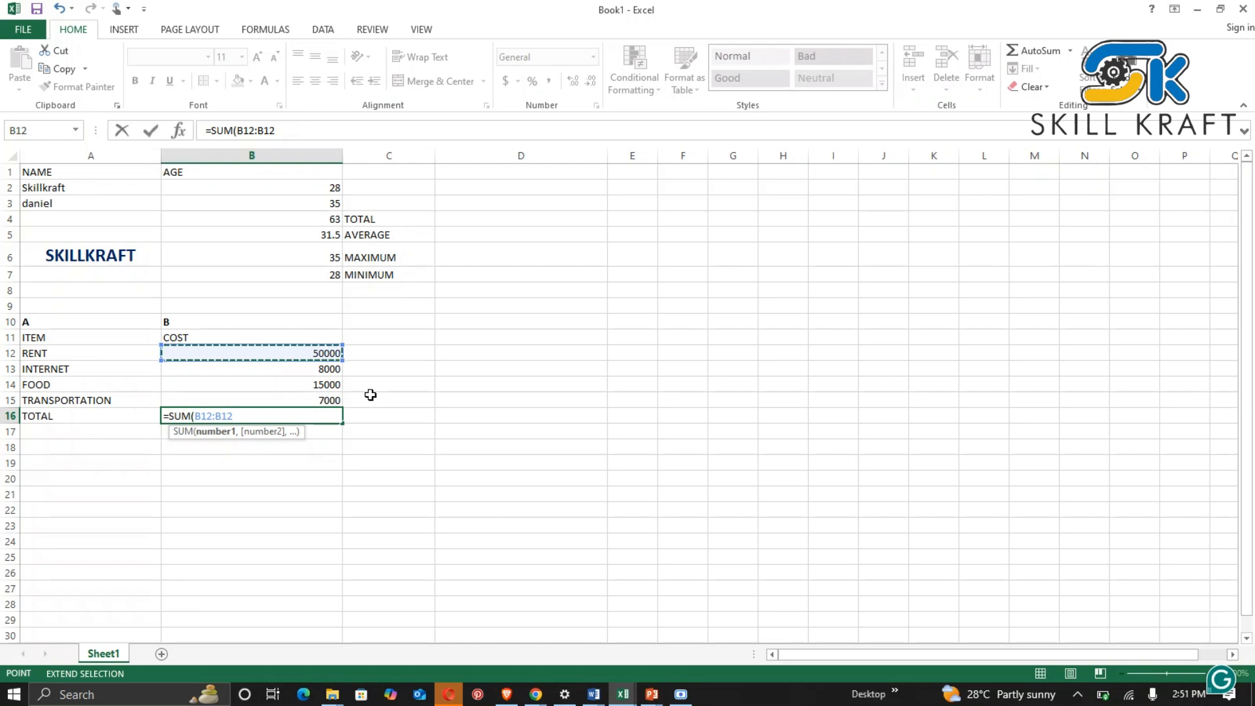
# Erase the range's end reference from the formula in B16, keeping =SUM(B12: for a new end cell.
pyautogui.press('Up')
pyautogui.press('Up')
pyautogui.press('Up')
pyautogui.press('Up')
pyautogui.press('Up')
pyautogui.press('Up')
pyautogui.press('Up')
pyautogui.press('Up')
pyautogui.press('Up')
pyautogui.press('Up')
pyautogui.press('Up')
pyautogui.press('BackSpace')
pyautogui.press('BackSpace')
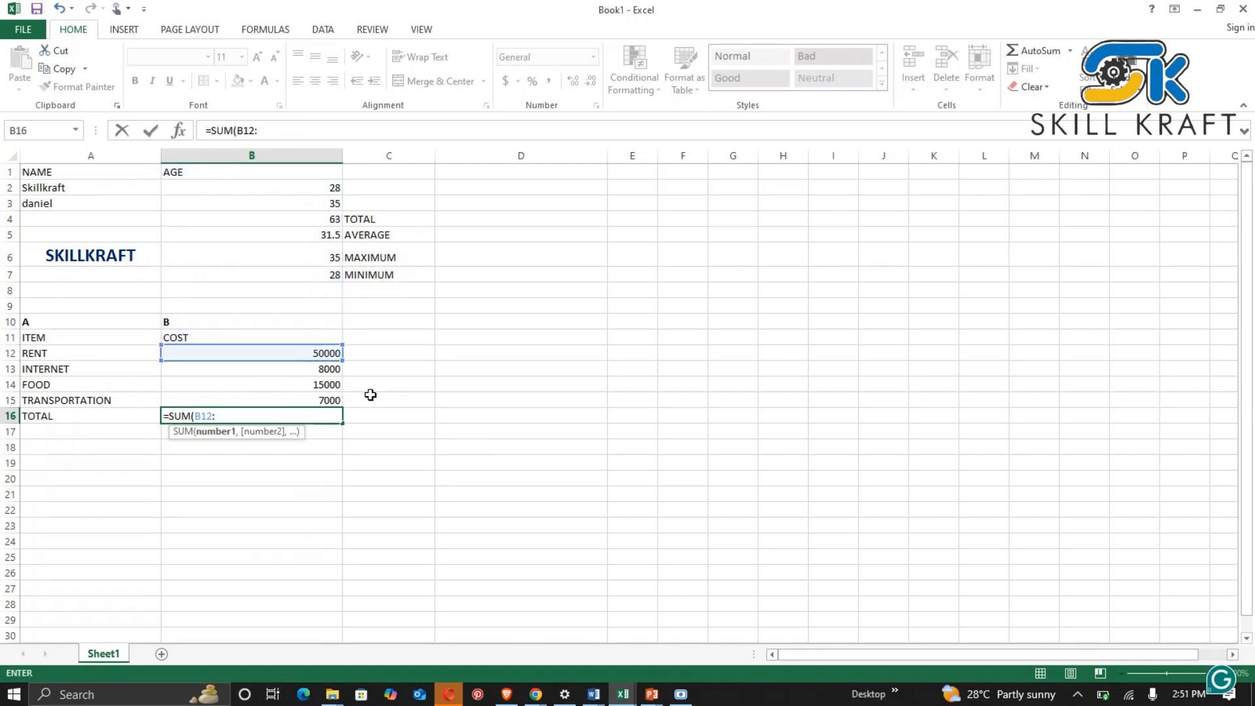
# Complete the total cost formula in B16 as =SUM(B12:B15).
pyautogui.click(318, 399)
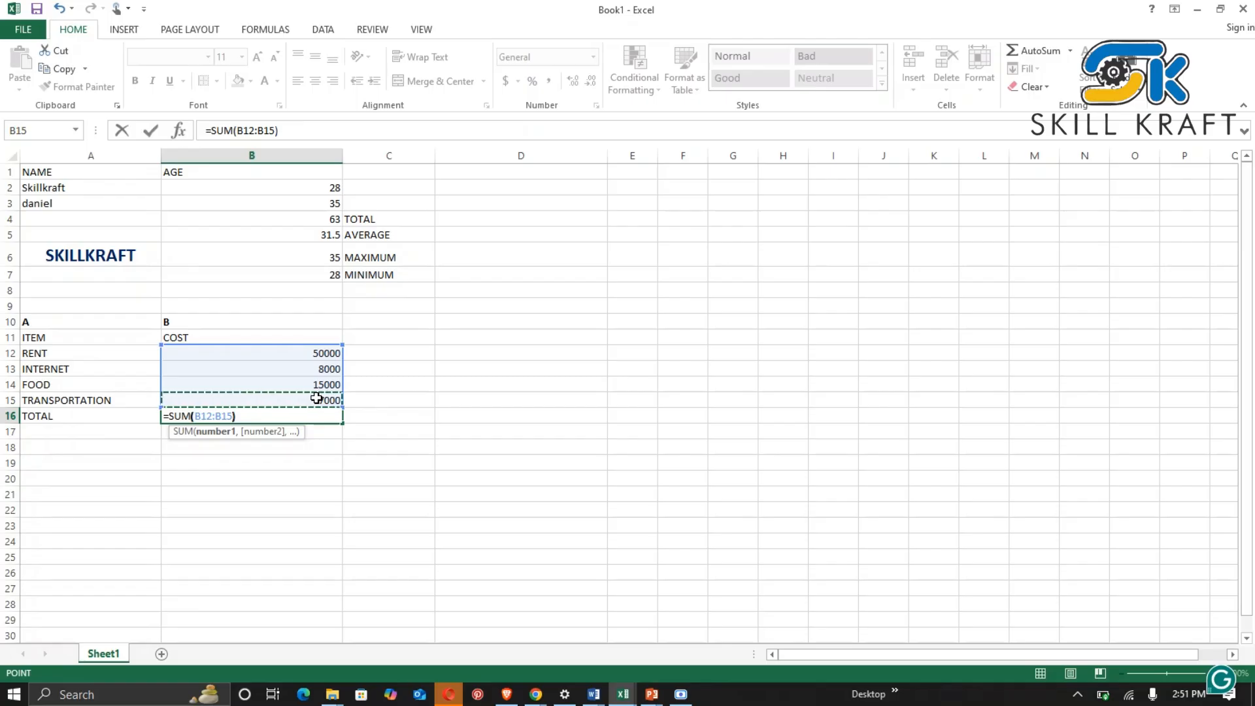
pyautogui.write(')')
pyautogui.press('Return')
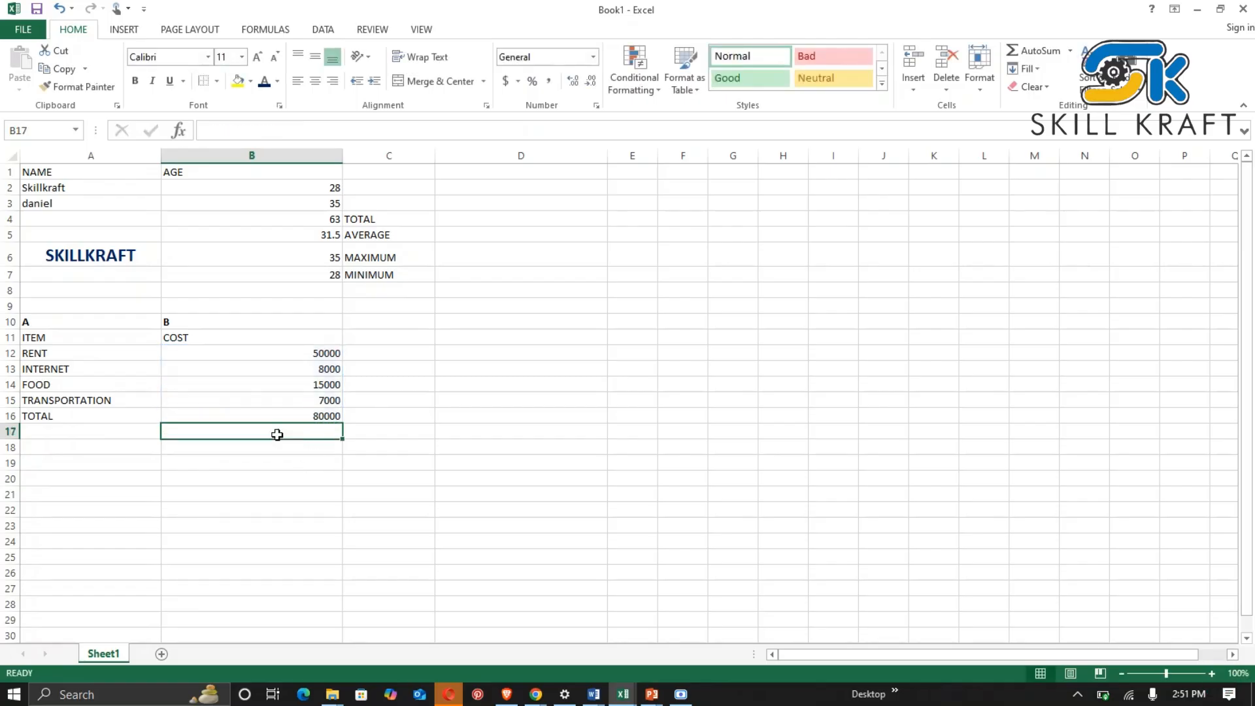
pyautogui.click(303, 412)
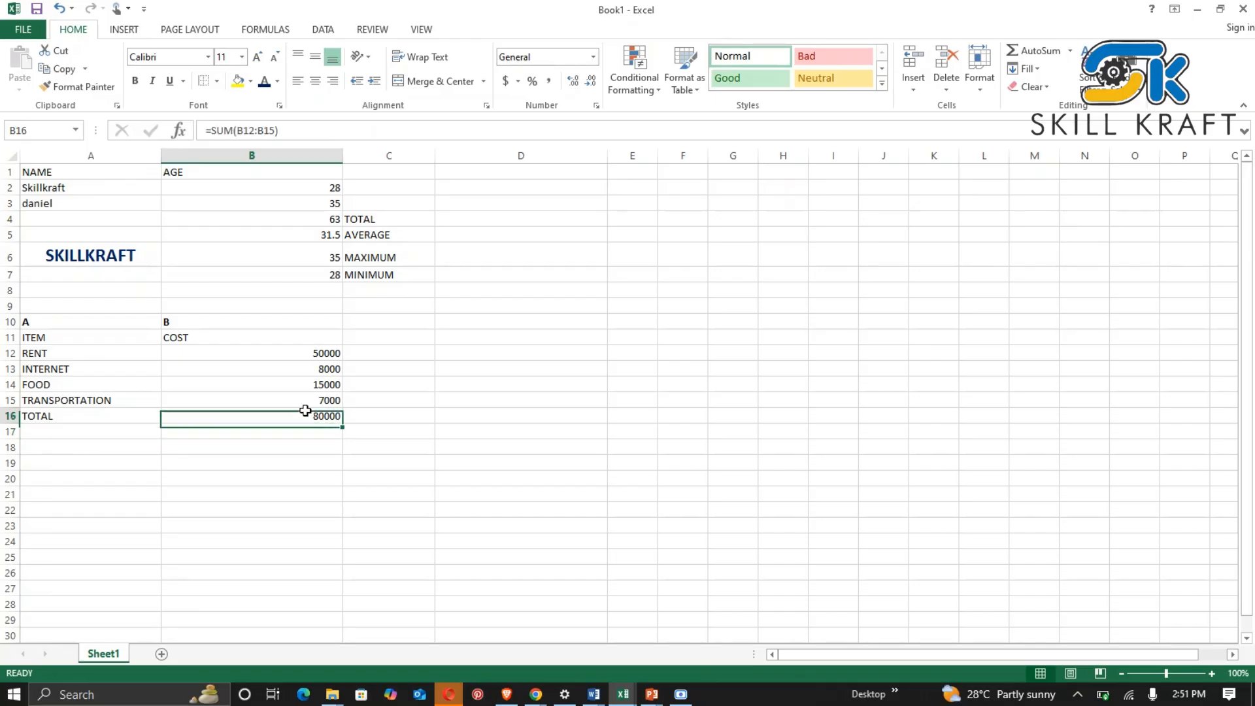
pyautogui.moveTo(330, 408)
pyautogui.mouseDown()
pyautogui.moveTo(371, 391)
pyautogui.moveTo(316, 421)
pyautogui.mouseUp()
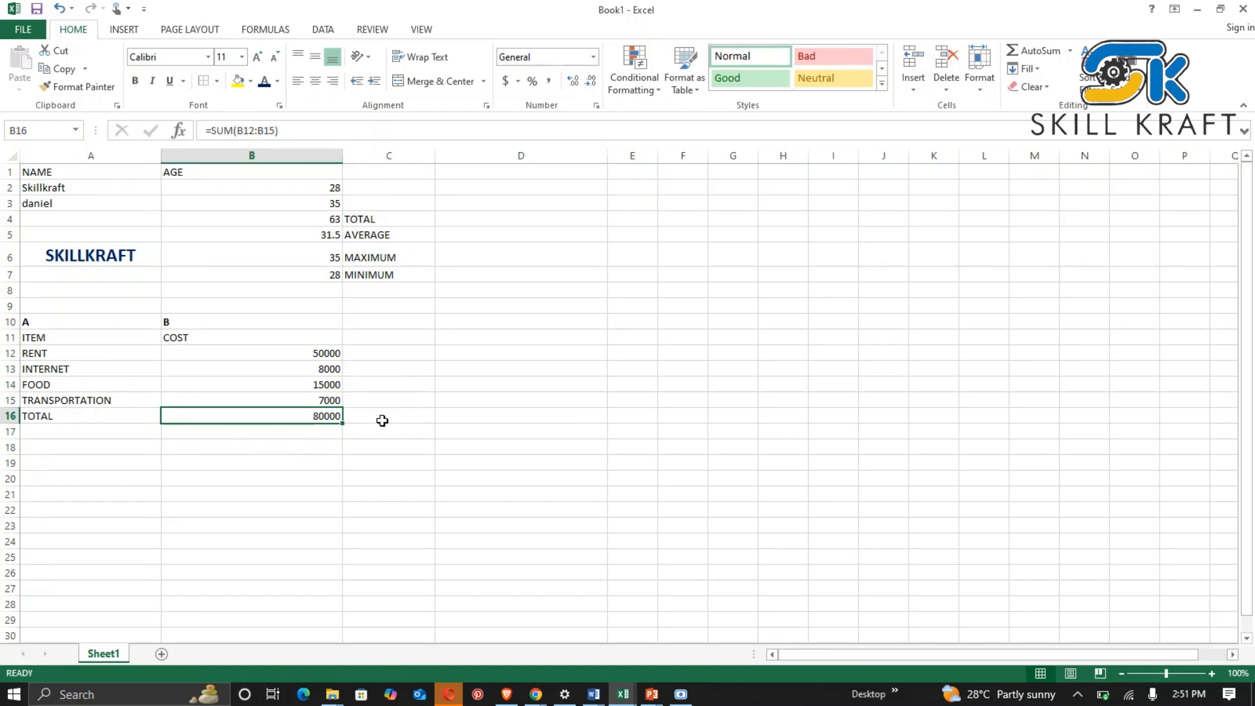
# Make the ITEM and COST headers in row 11 bold.
pyautogui.click(92, 446)
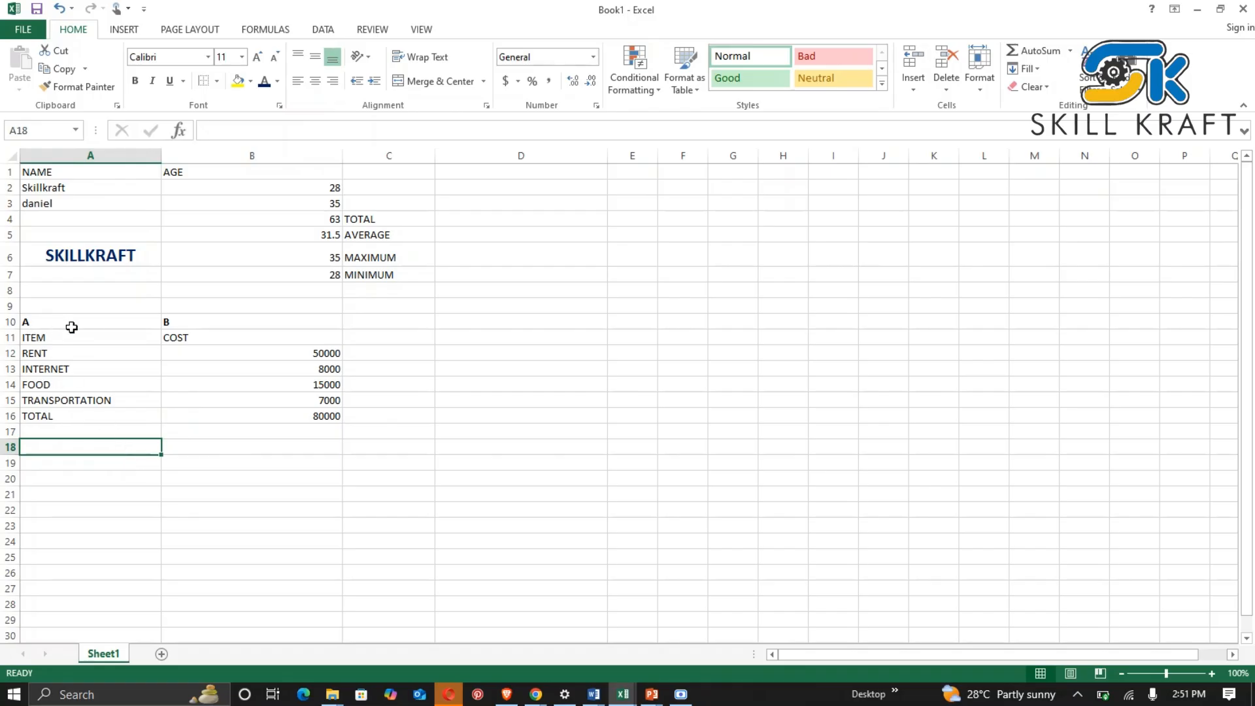
pyautogui.moveTo(65, 337); pyautogui.dragTo(256, 337)
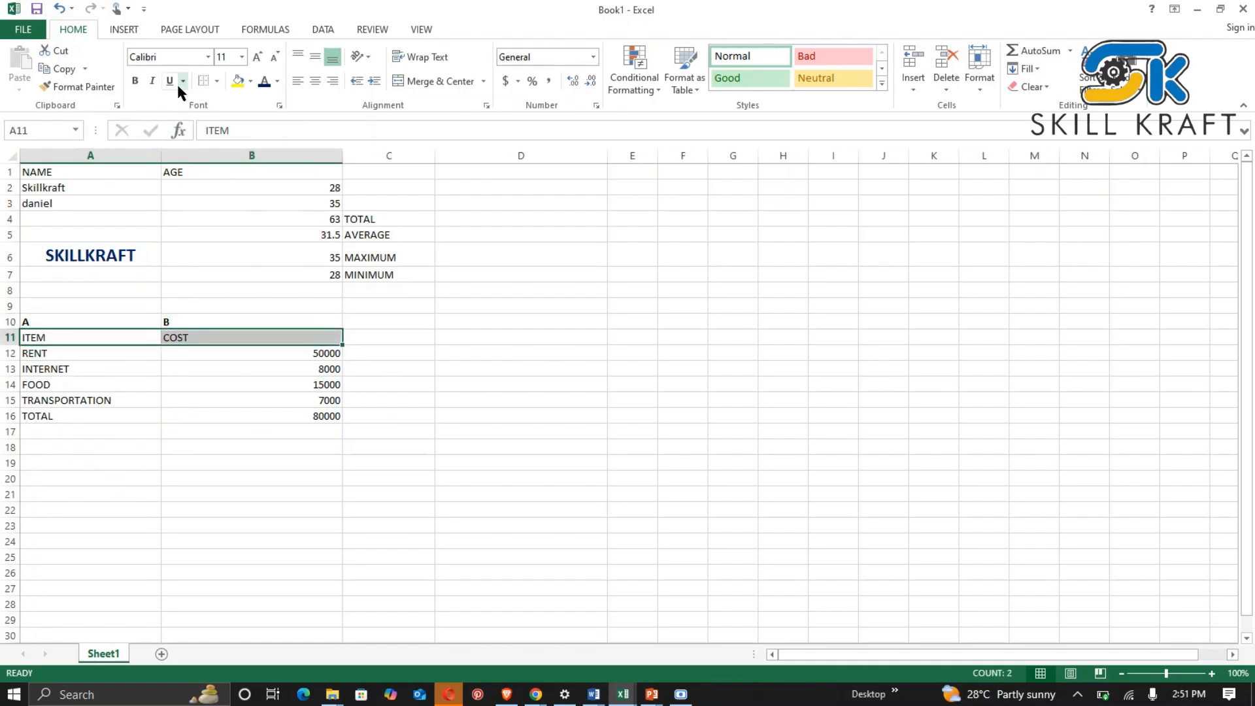
pyautogui.click(135, 80)
pyautogui.click(152, 417)
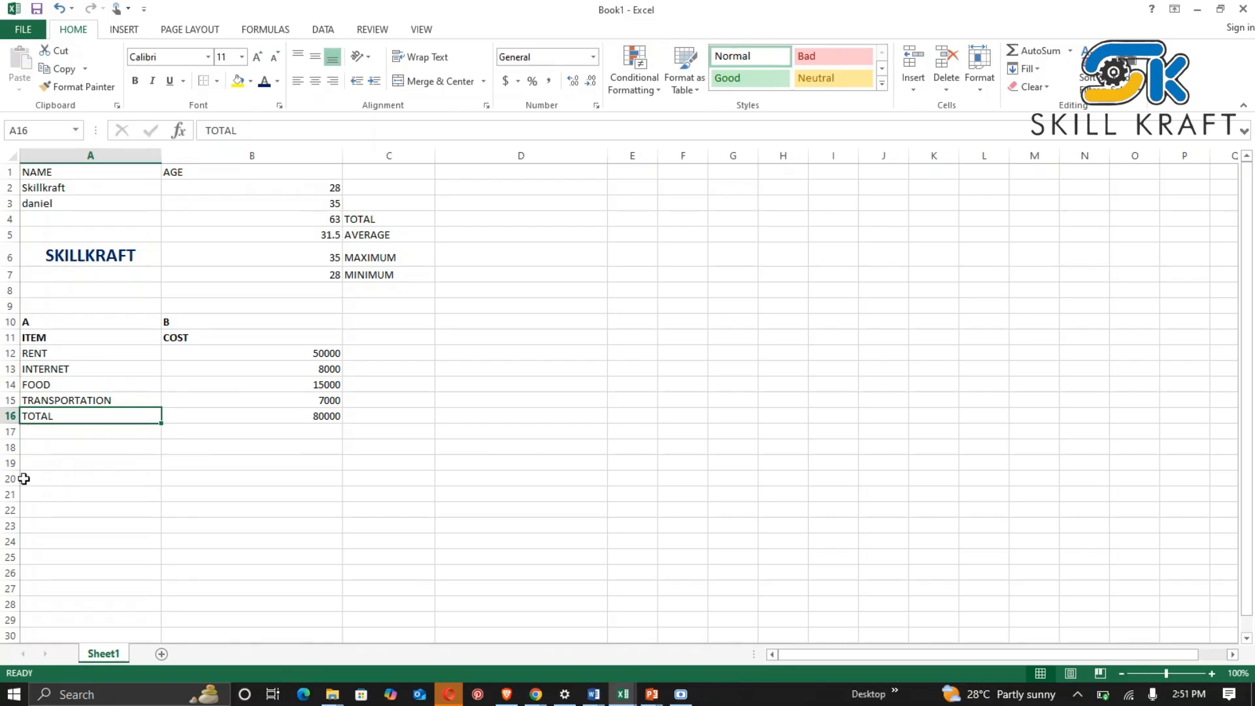
# Fill the rent cost down through B16, try the Currency format on that range and undo the formatting.
pyautogui.click(311, 351)
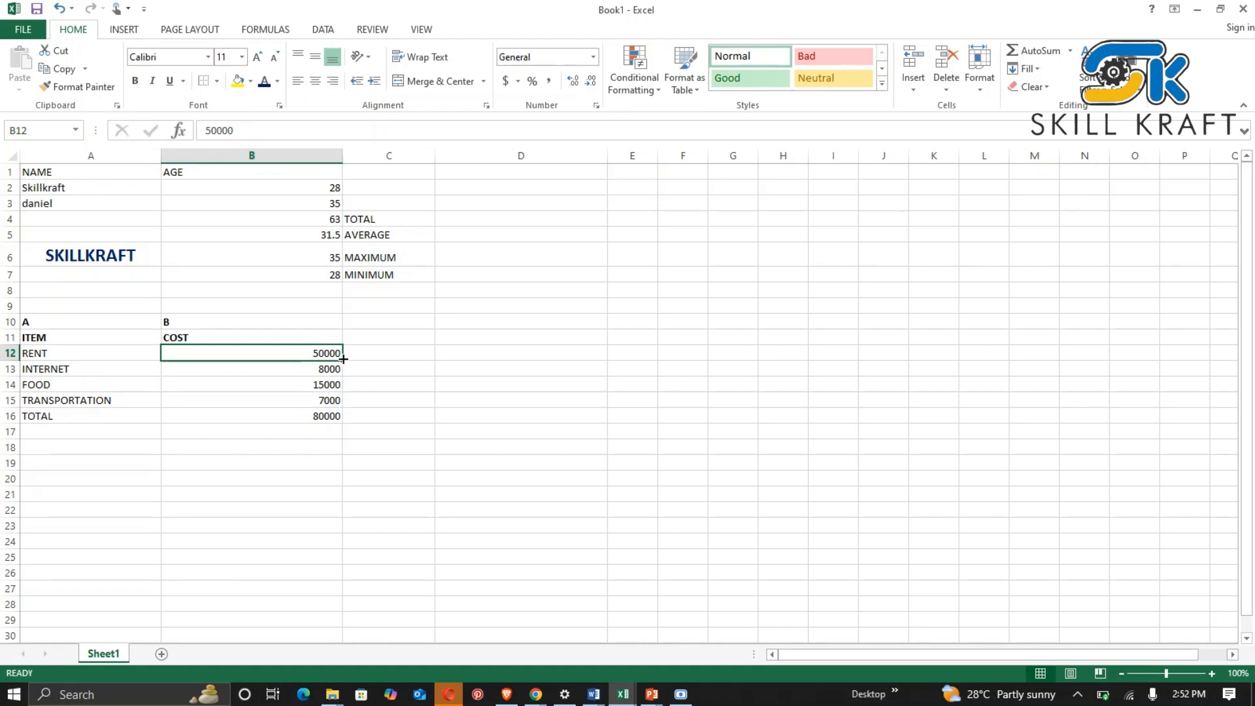
pyautogui.moveTo(343, 359); pyautogui.dragTo(347, 415)
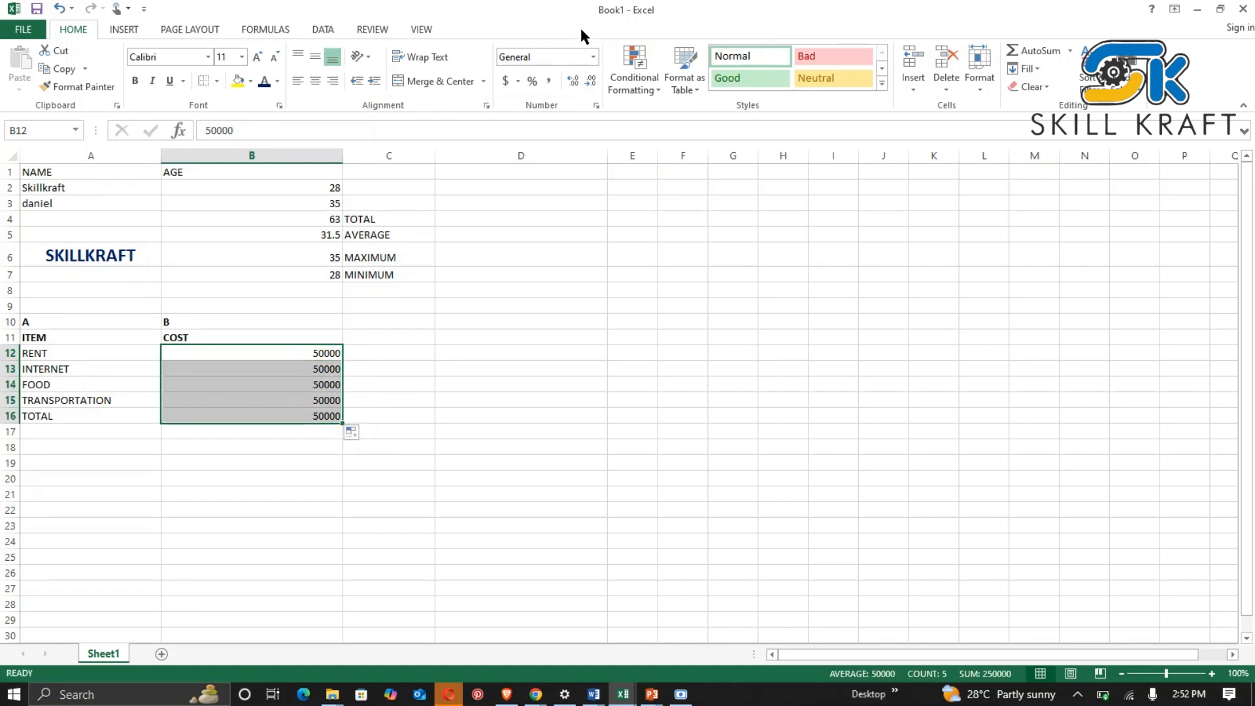
pyautogui.click(592, 53)
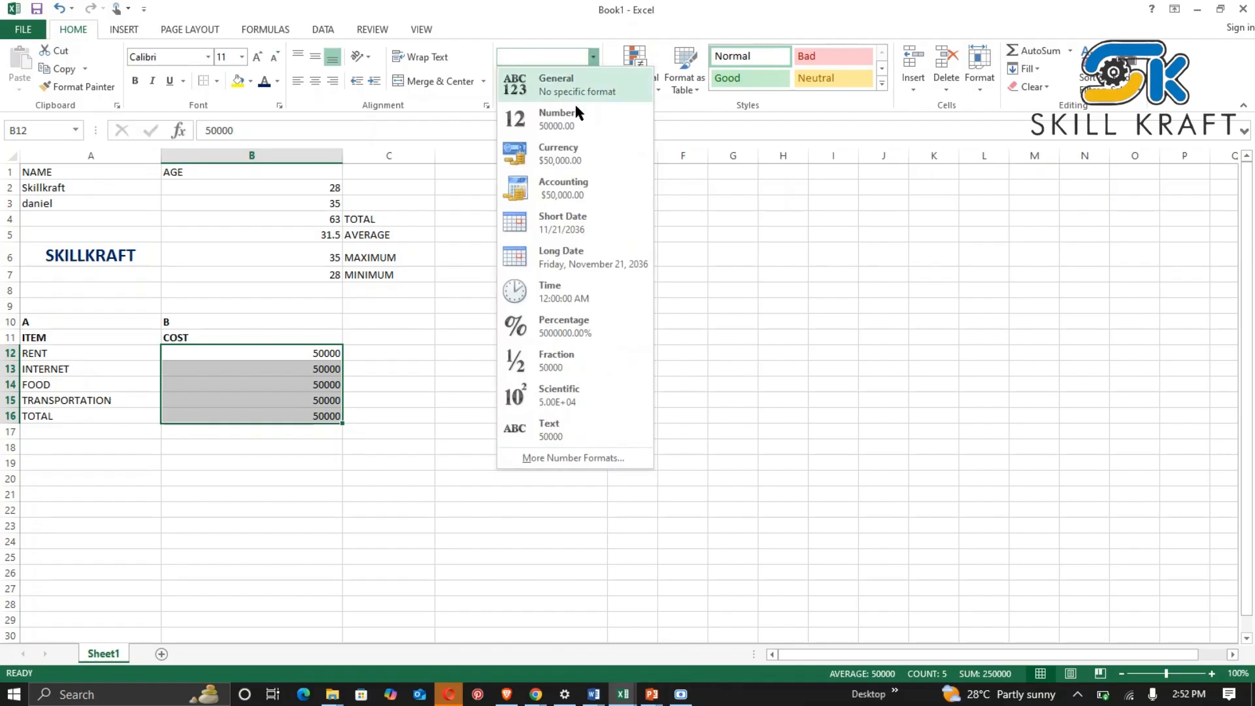
pyautogui.click(573, 157)
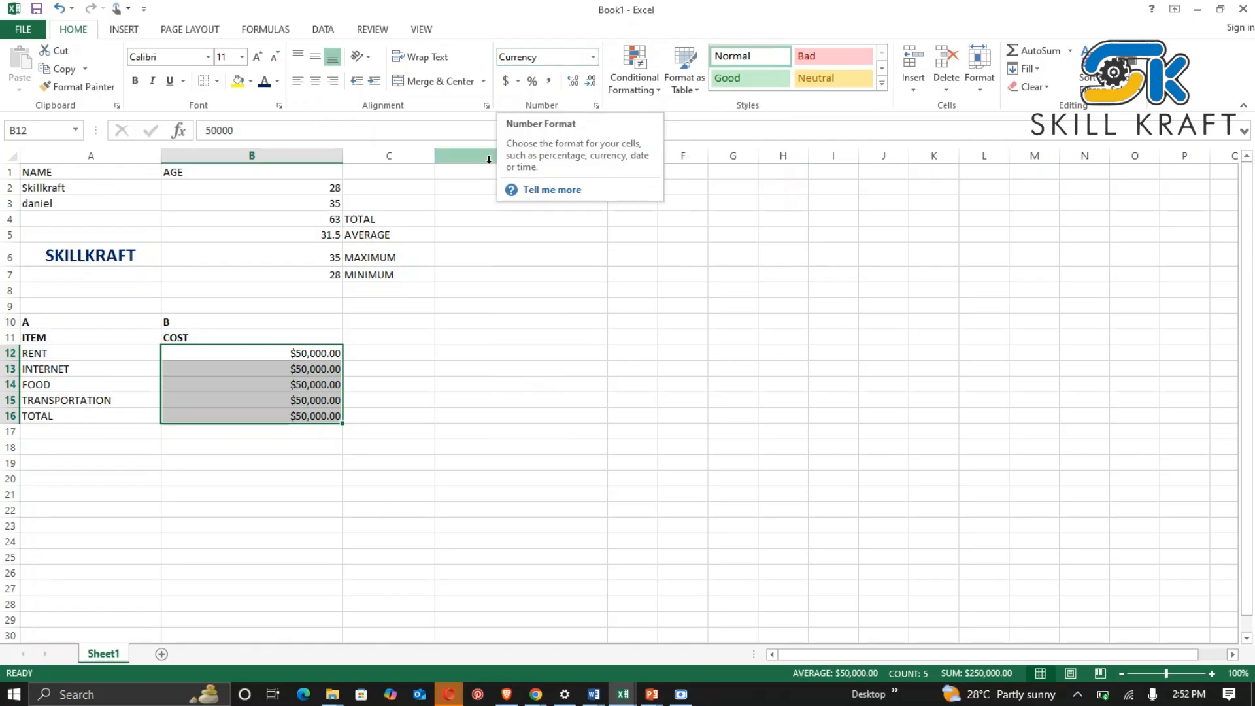
pyautogui.click(372, 432)
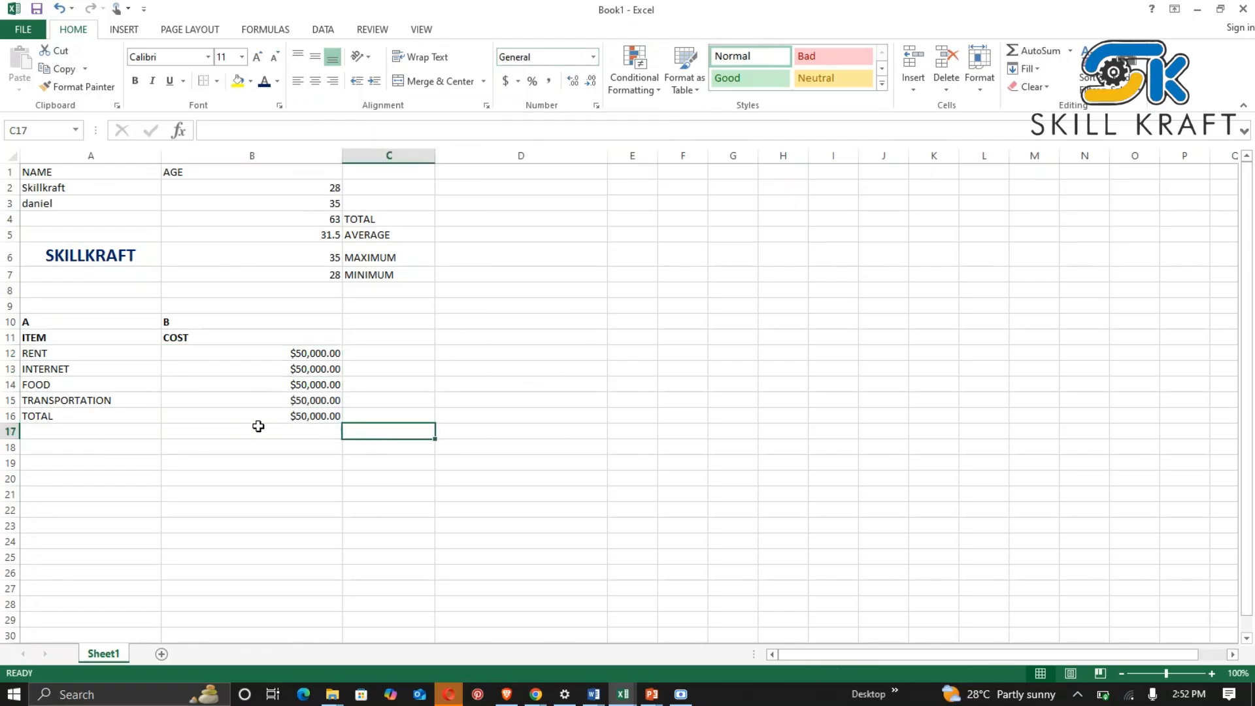
pyautogui.hotkey('ctrl', 'z')
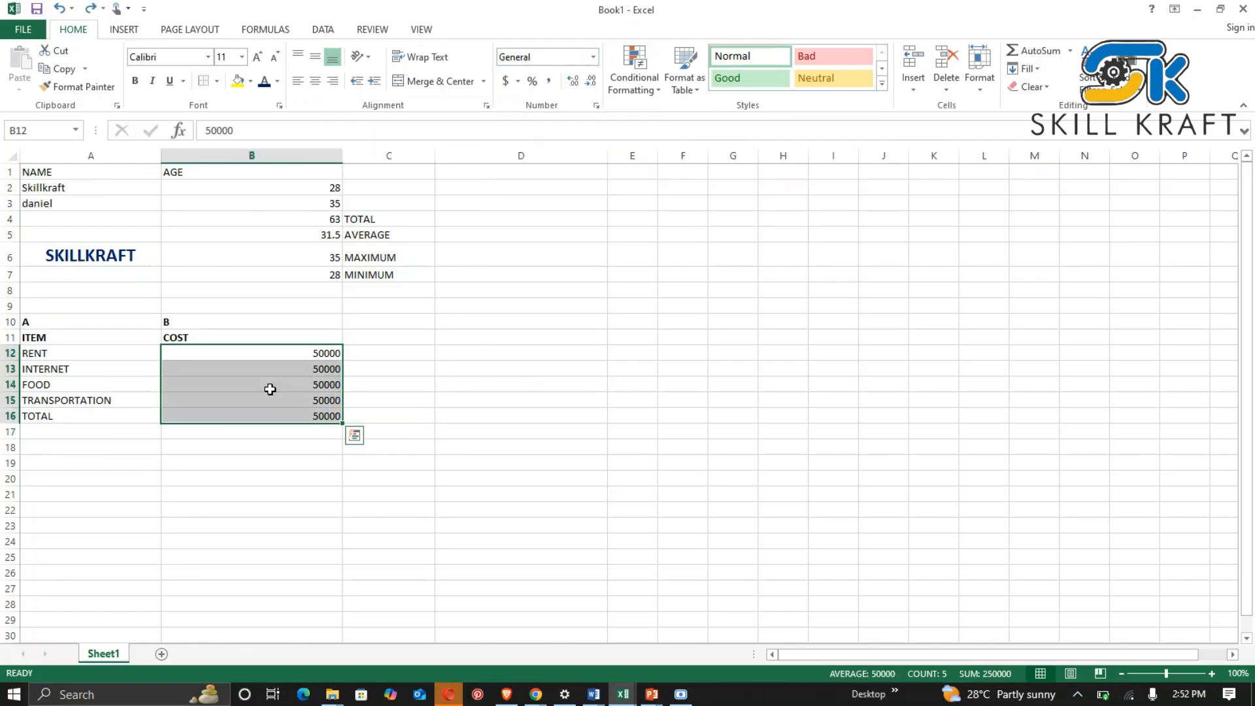
pyautogui.click(296, 357)
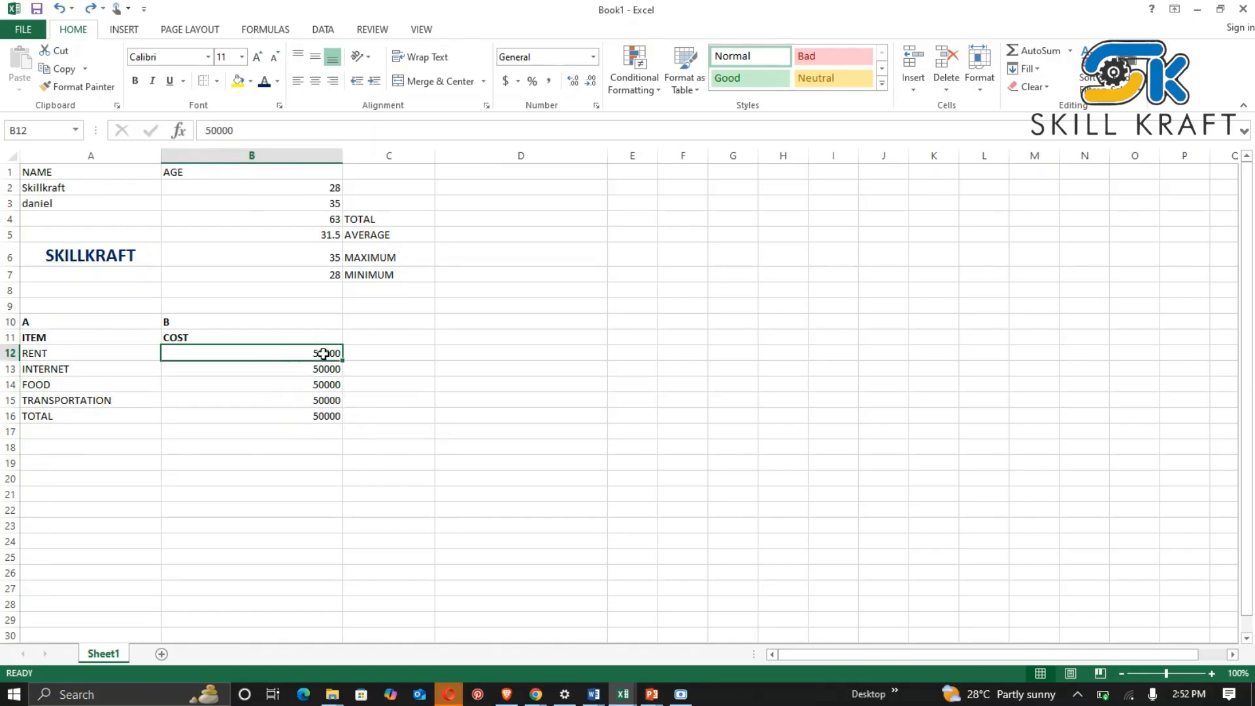
pyautogui.click(681, 694)
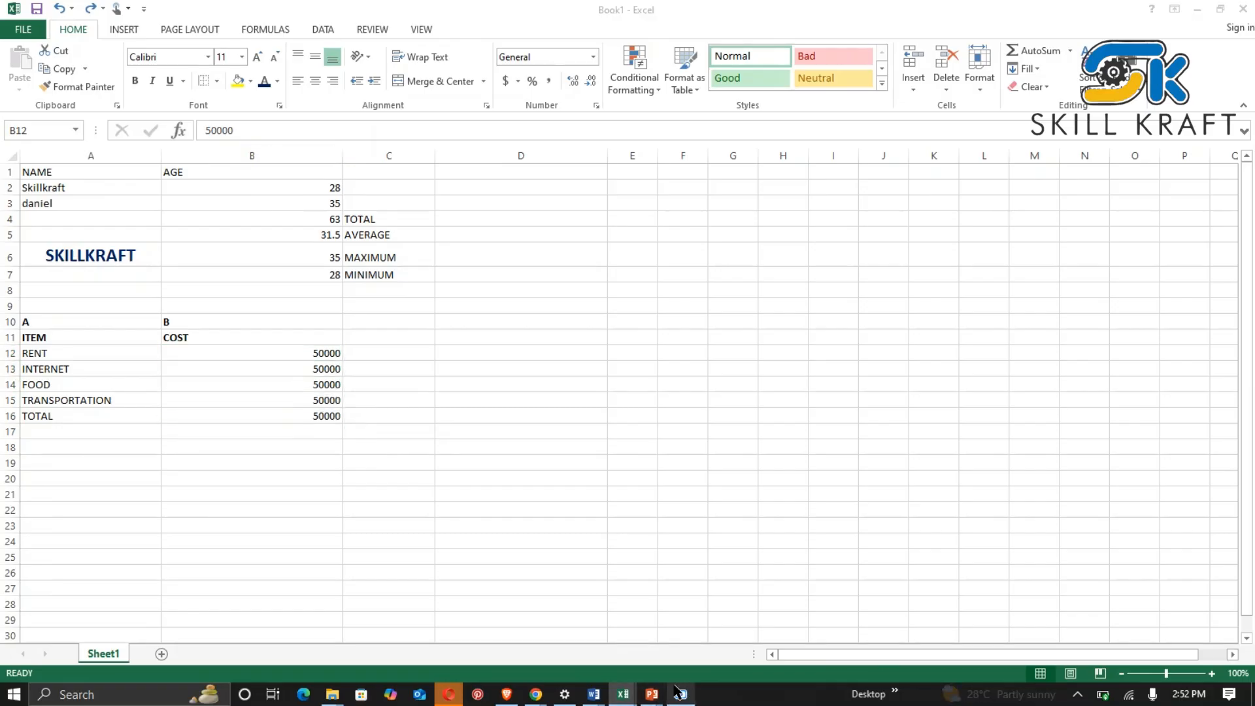
pyautogui.click(680, 694)
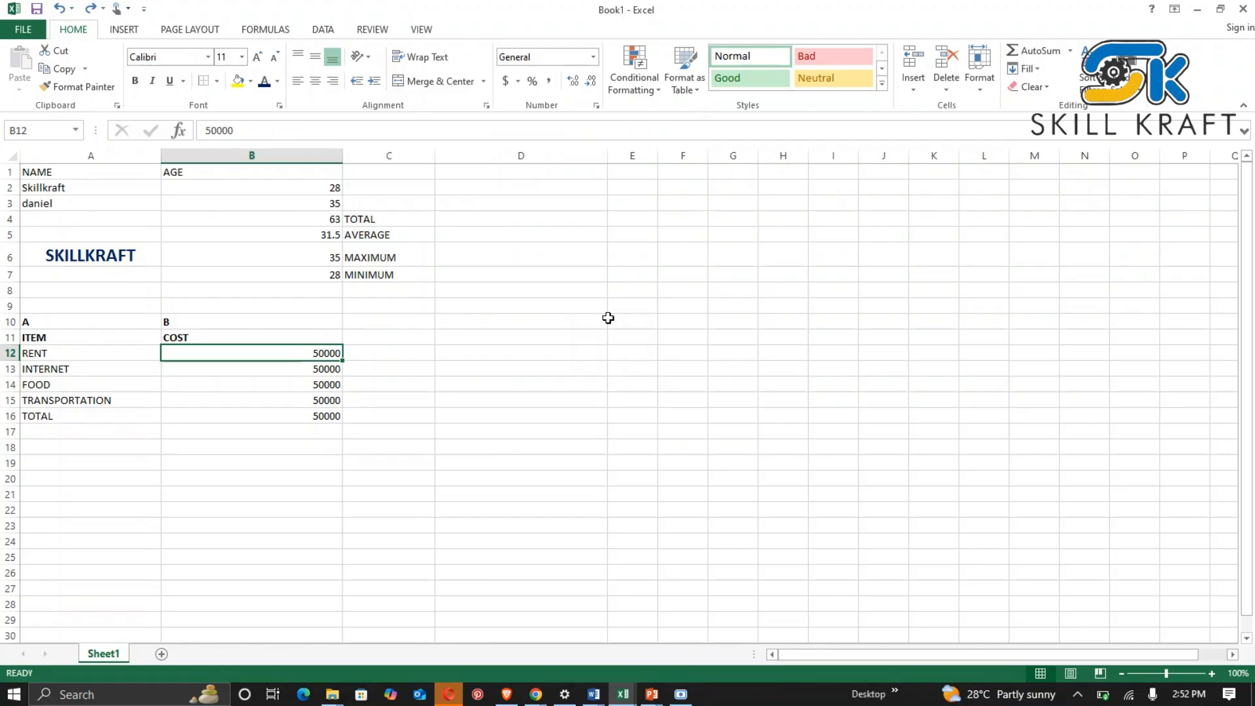
pyautogui.click(370, 367)
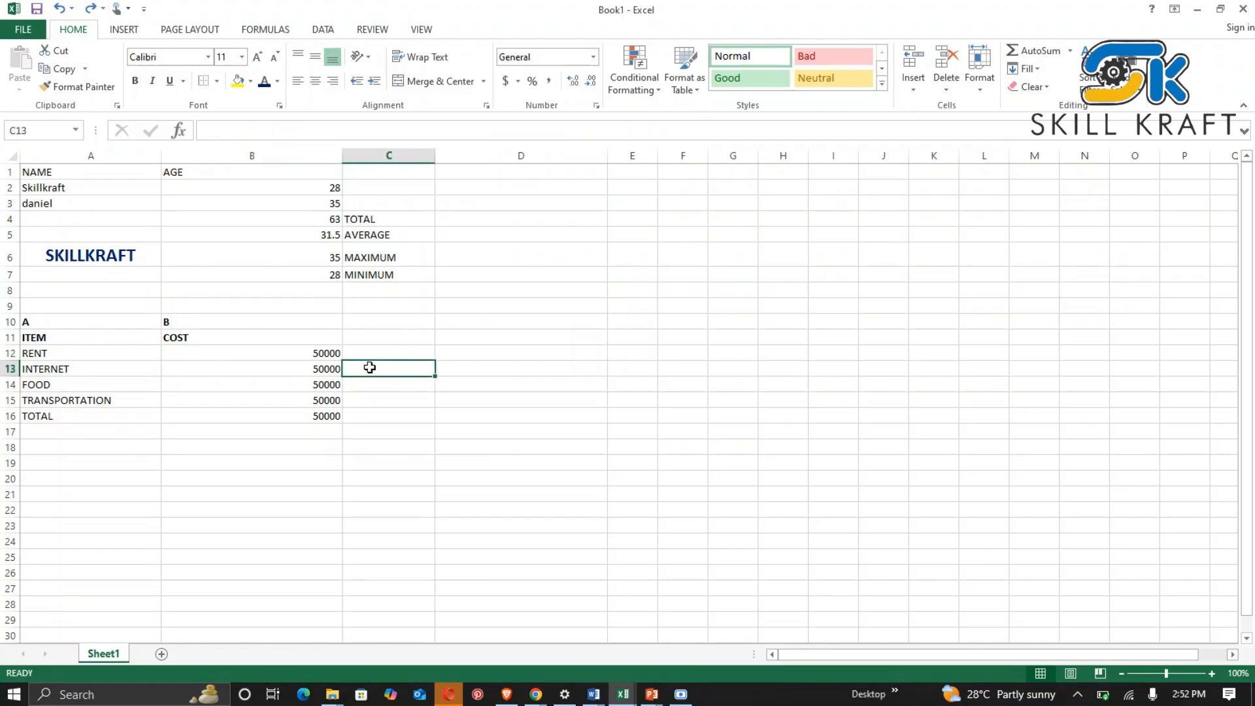
pyautogui.moveTo(308, 348); pyautogui.dragTo(334, 418)
pyautogui.click(364, 410)
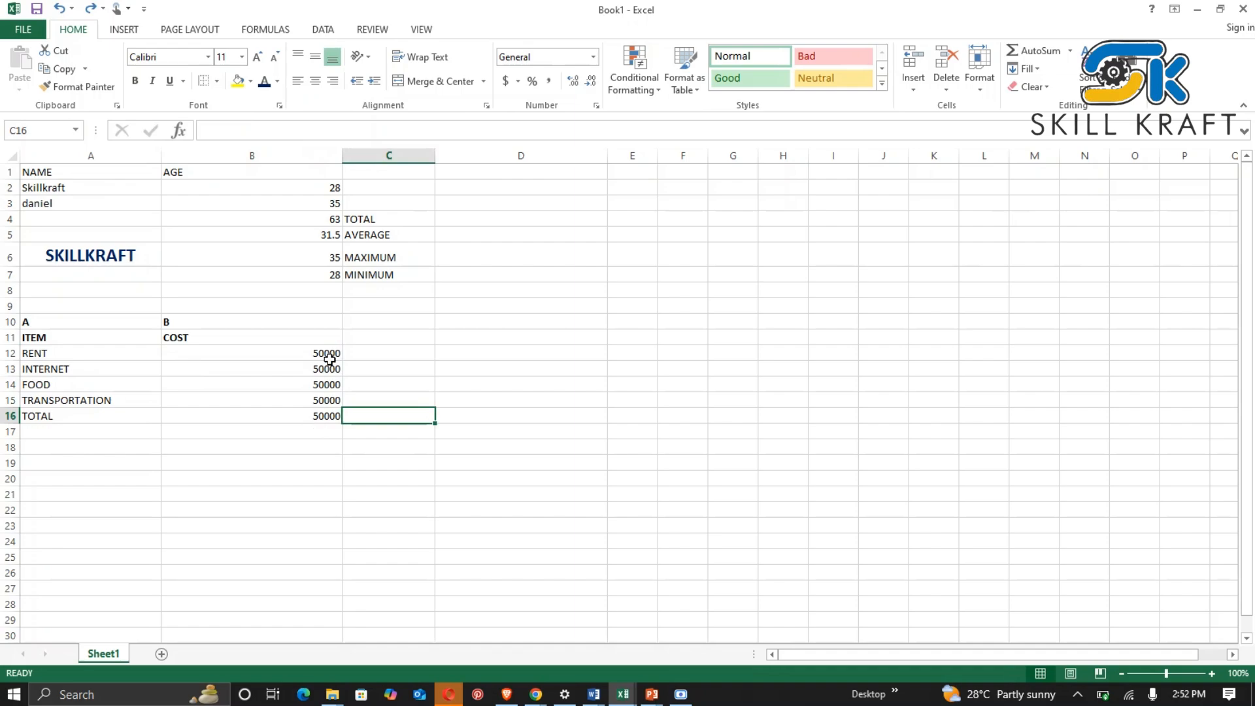
pyautogui.click(680, 693)
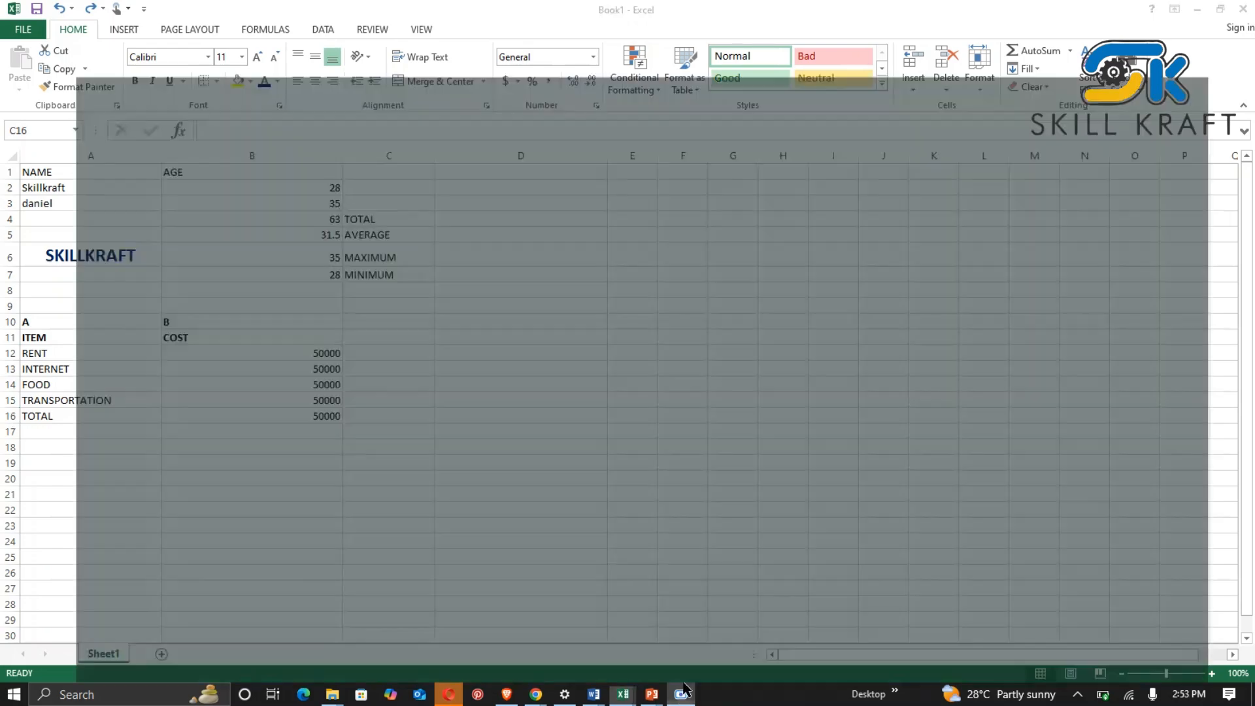
pyautogui.click(680, 691)
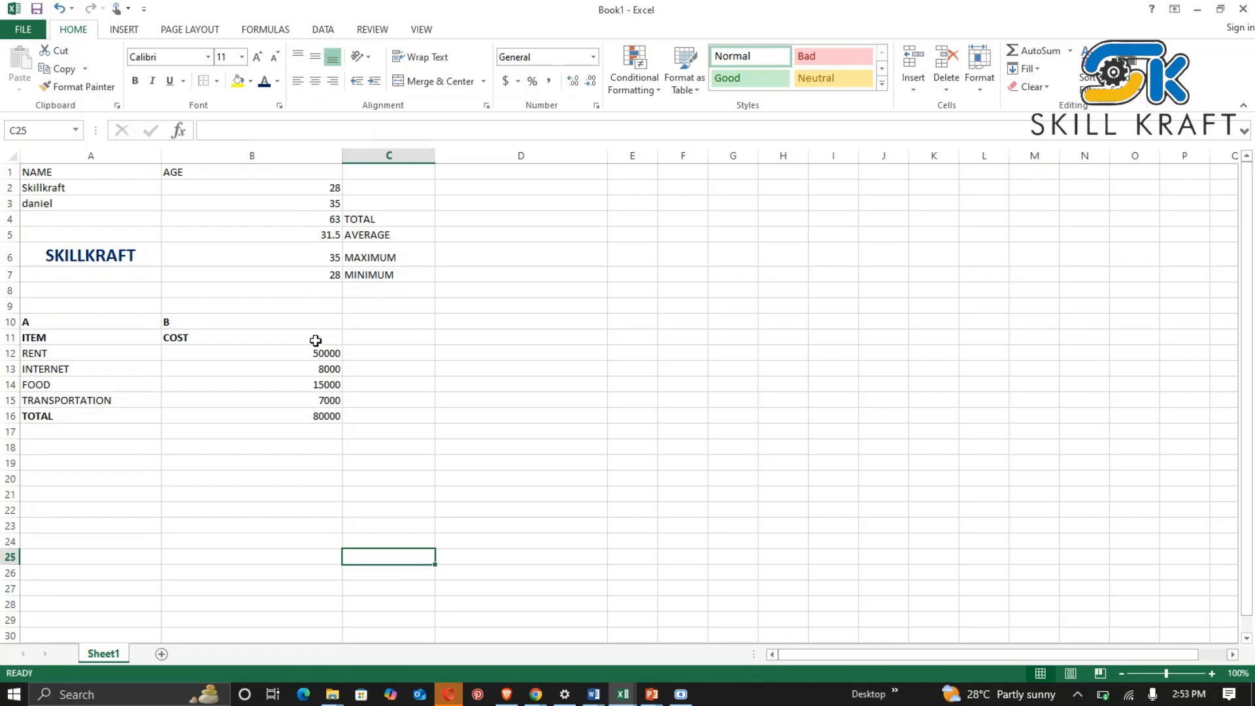
# Apply the dollar Accounting number format to the RENT cost in B12.
pyautogui.click(311, 356)
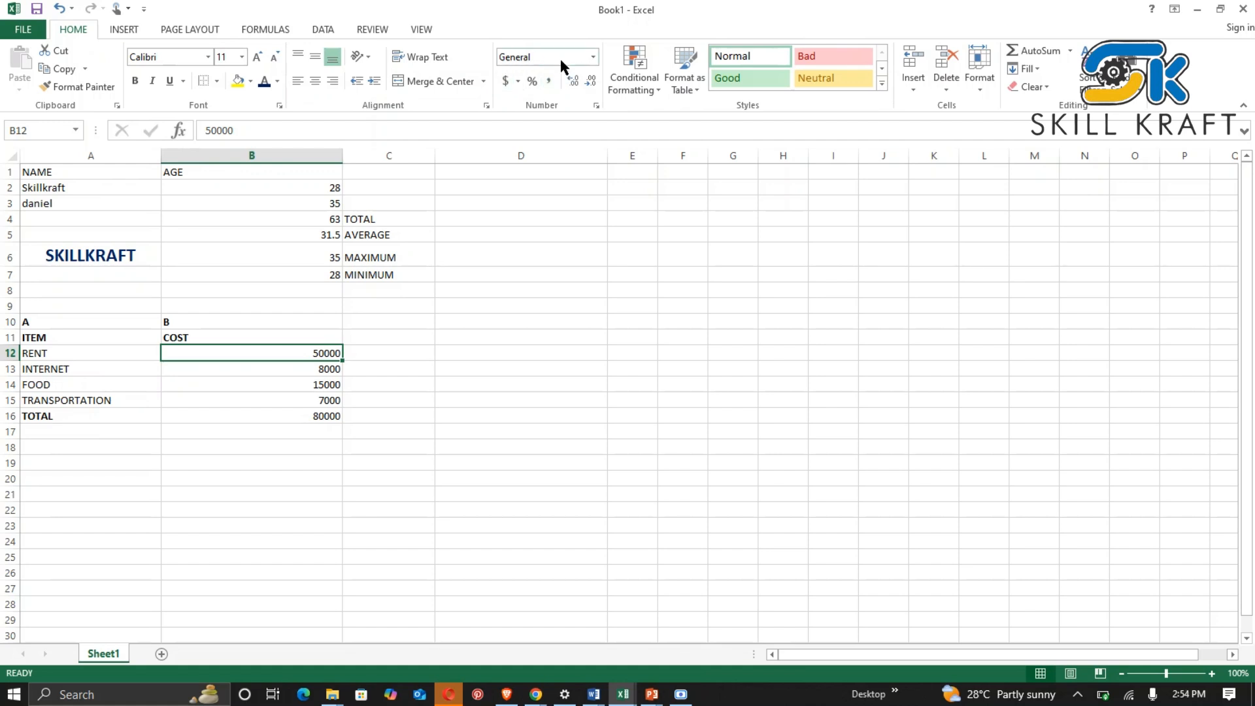
pyautogui.click(592, 57)
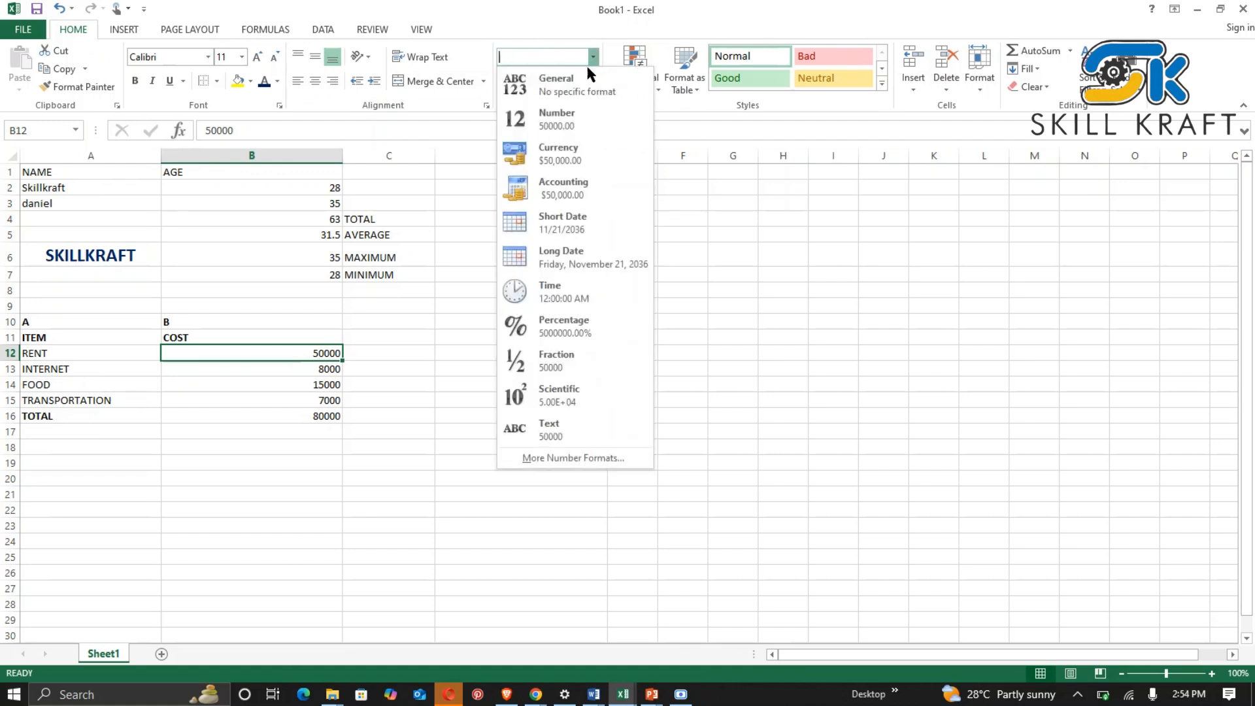
pyautogui.click(723, 164)
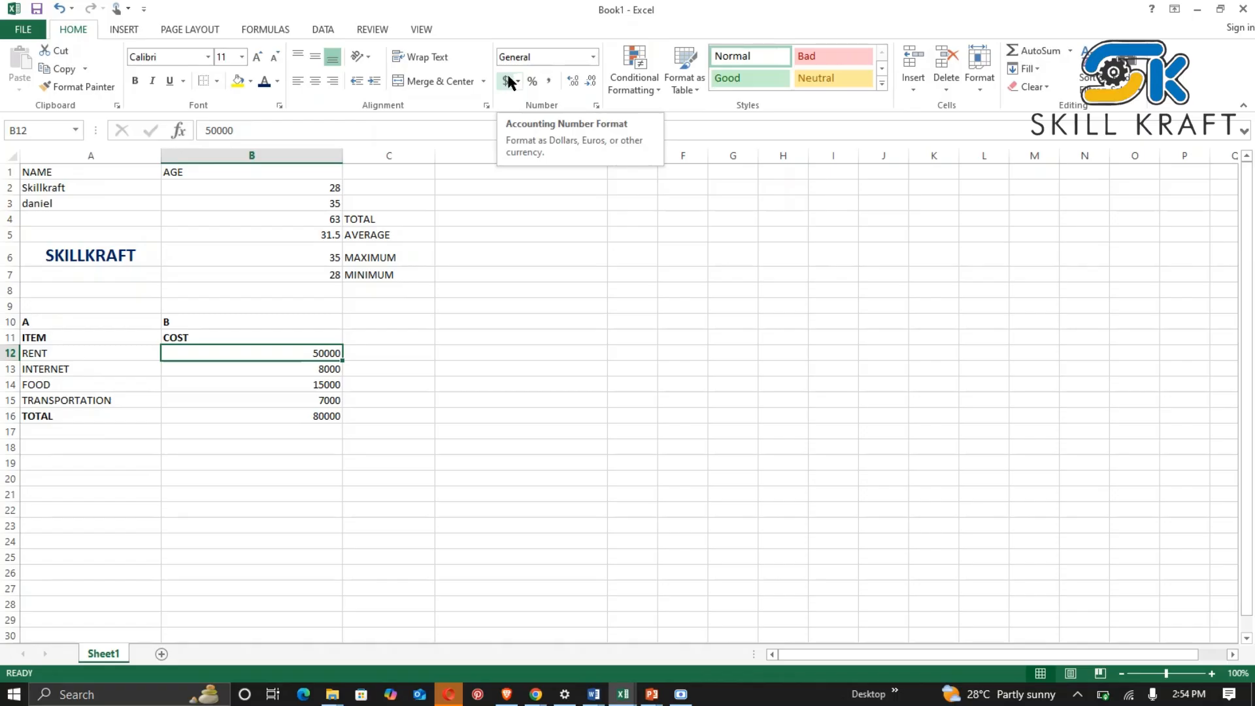
pyautogui.click(506, 82)
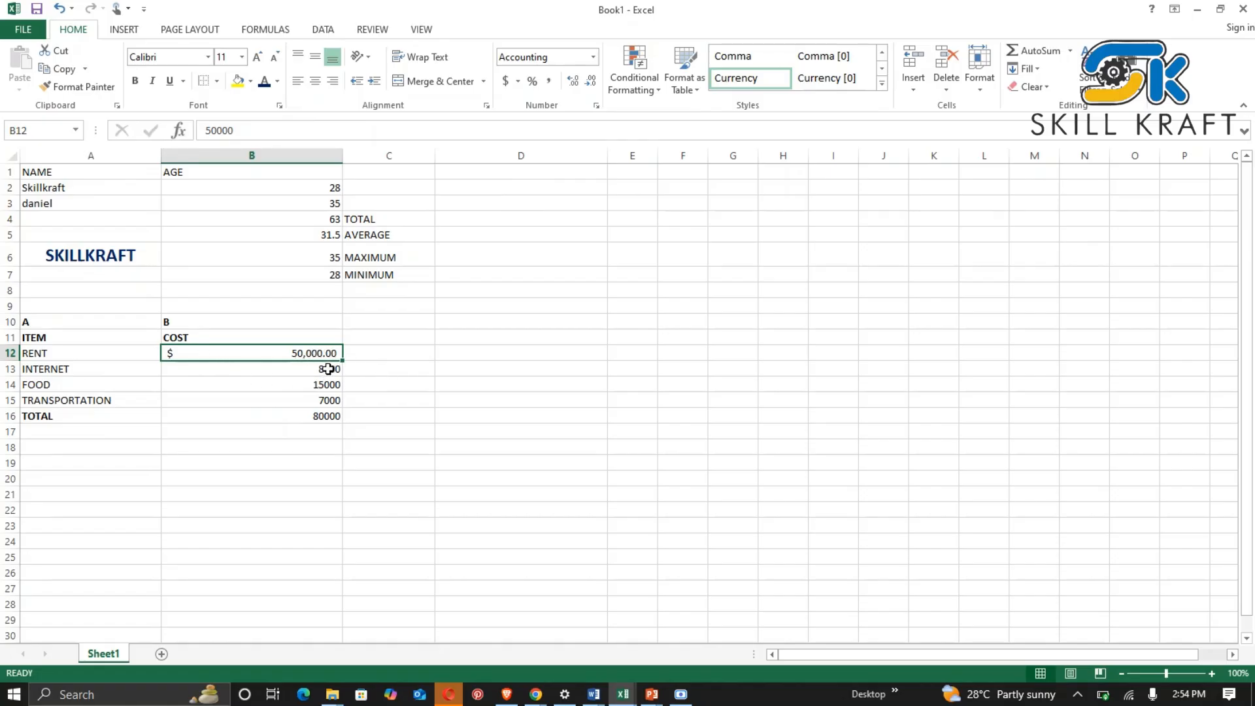
# Apply the dollar Accounting number format to the INTERNET, FOOD, TRANSPORTATION and TOTAL costs in B13 through B16, one cell at a time.
pyautogui.click(284, 369)
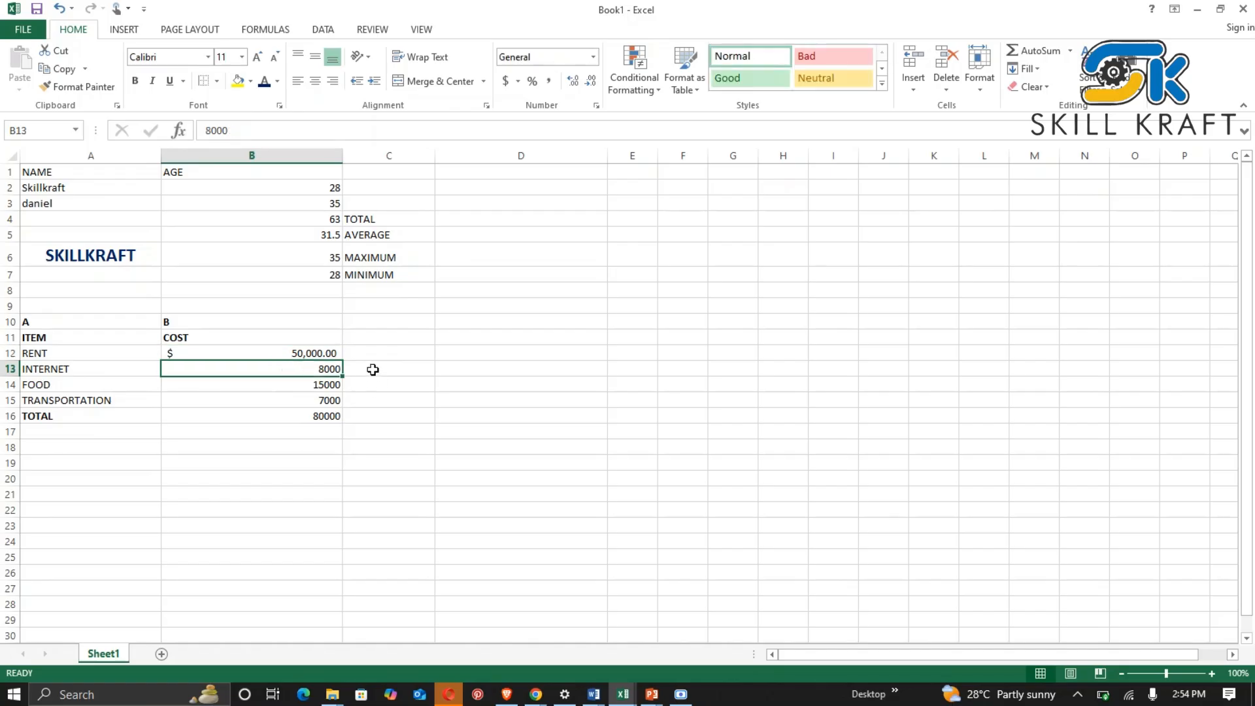
pyautogui.click(505, 81)
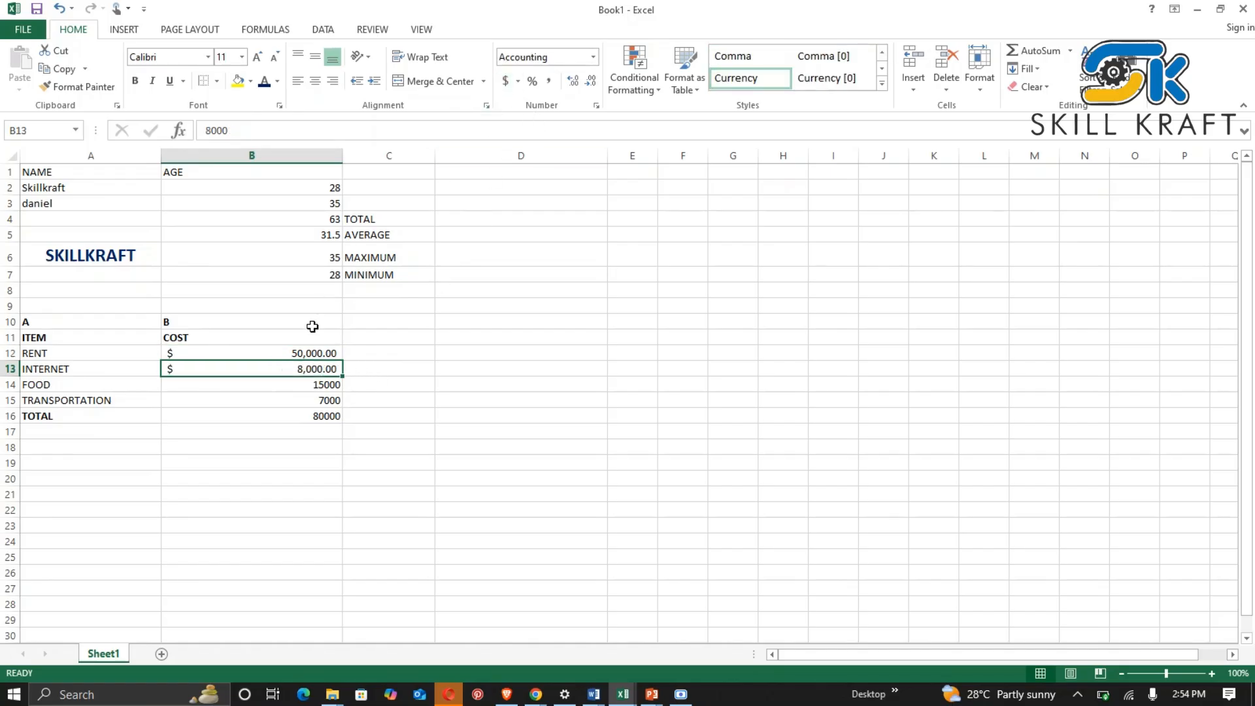
pyautogui.click(320, 386)
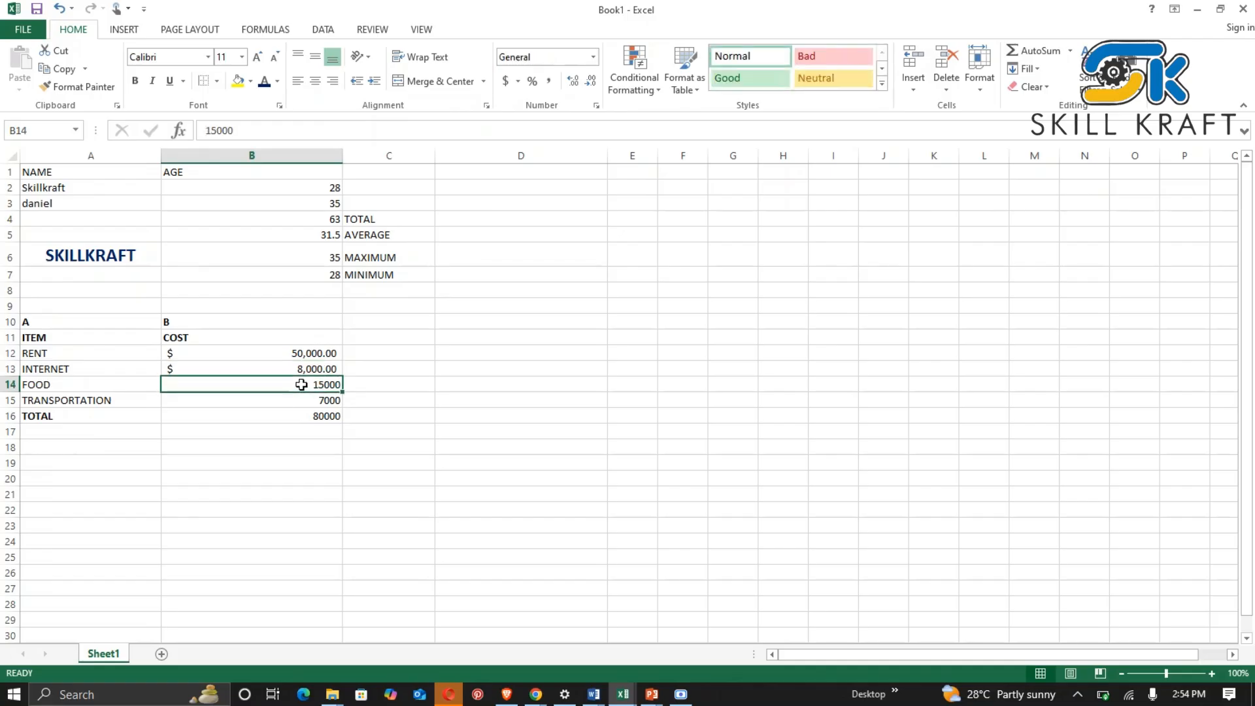
pyautogui.click(504, 81)
pyautogui.click(273, 403)
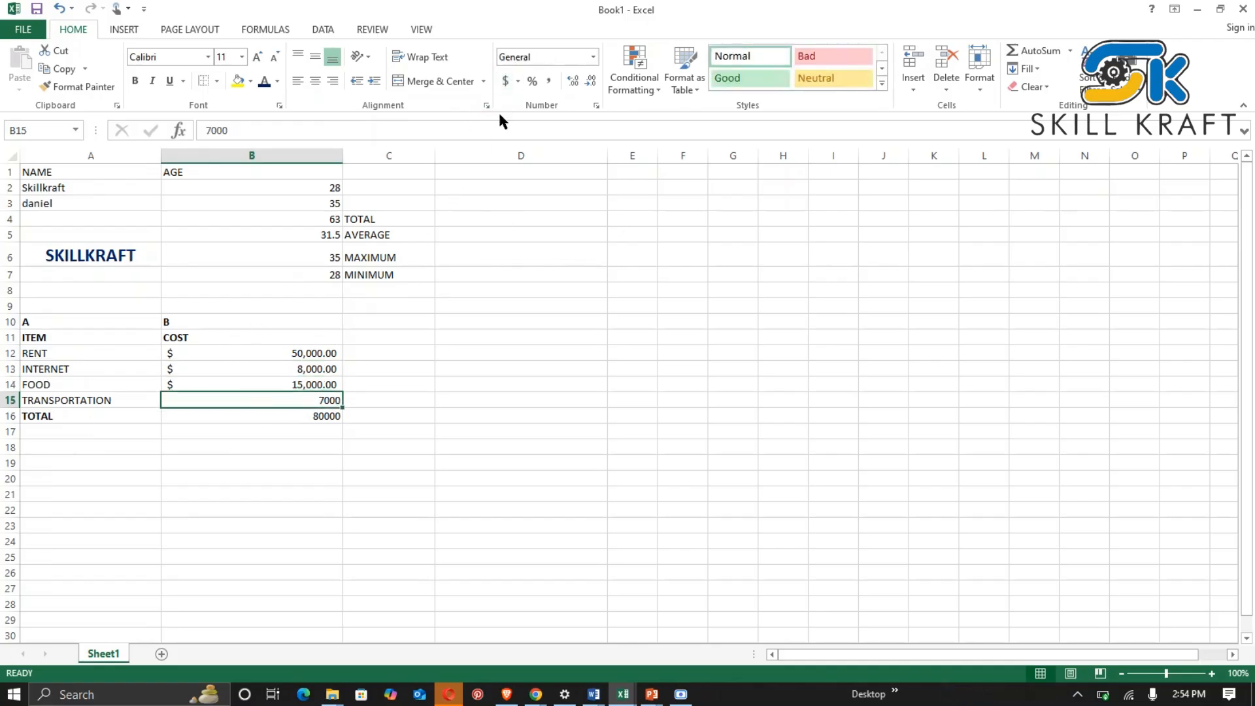
pyautogui.click(505, 81)
pyautogui.click(282, 416)
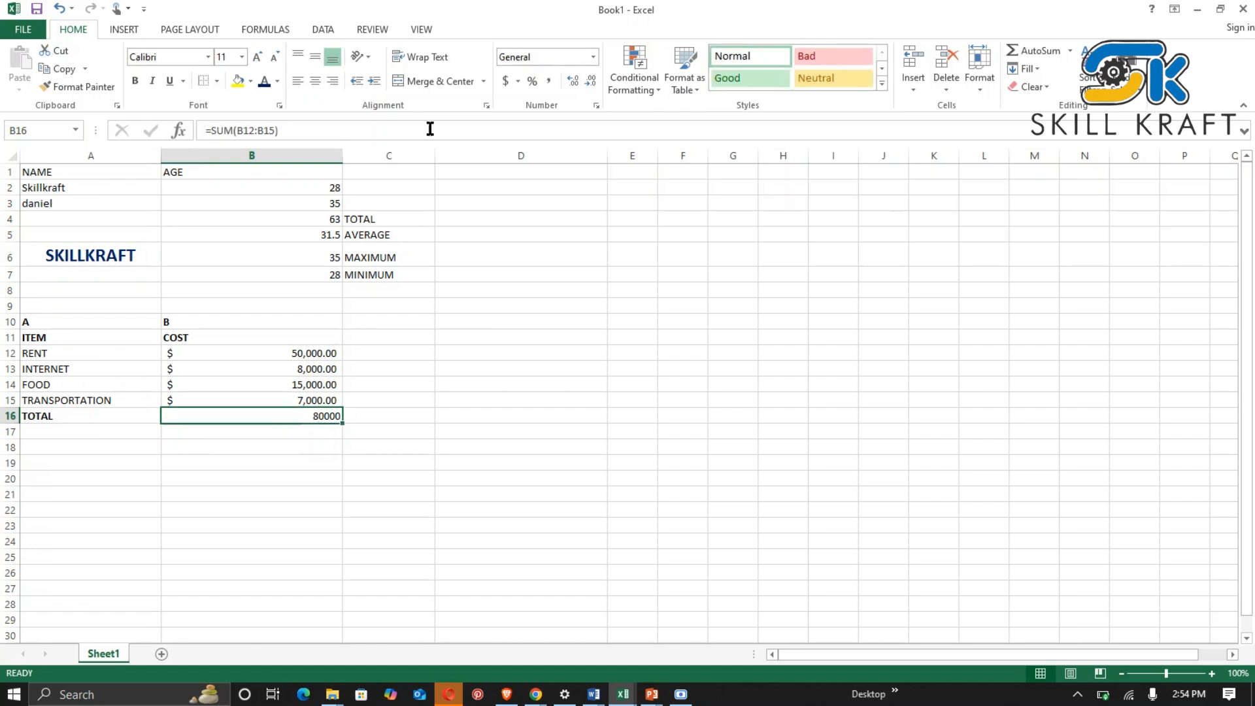
pyautogui.click(500, 83)
pyautogui.click(353, 431)
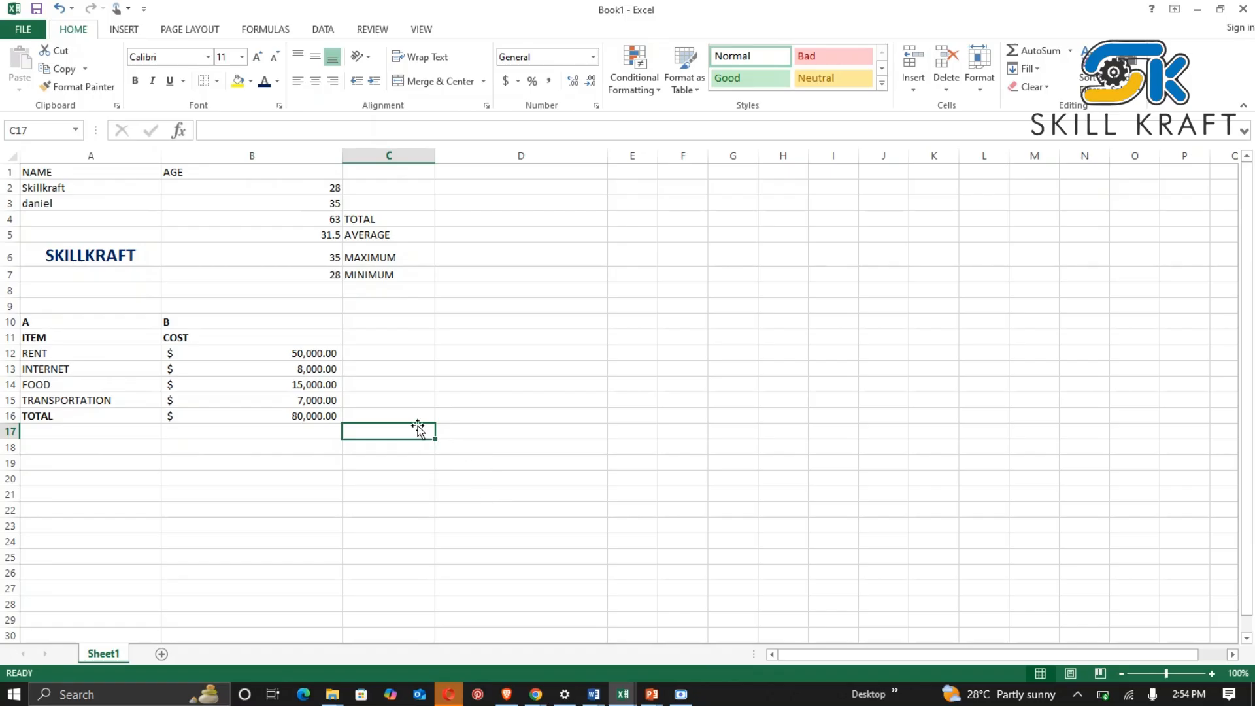
# Center the ITEM column entries from the header in A11 down to TOTAL in A16.
pyautogui.click(81, 351)
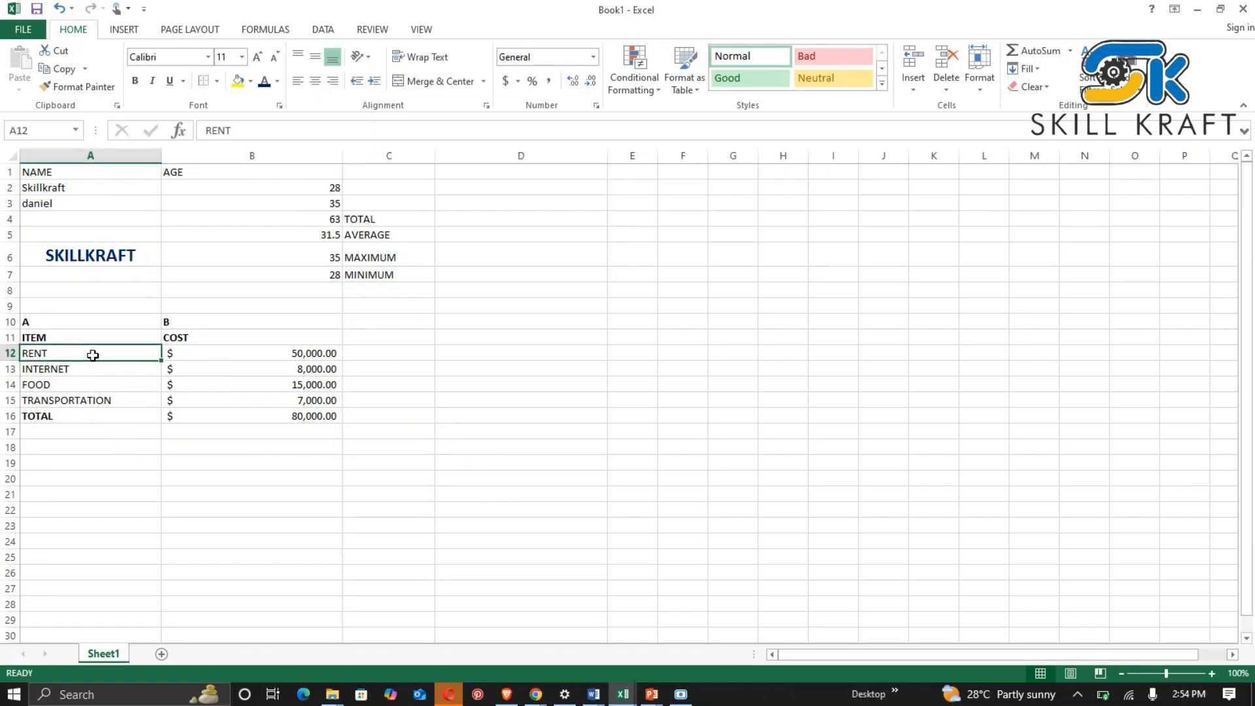
pyautogui.moveTo(93, 355); pyautogui.dragTo(108, 380)
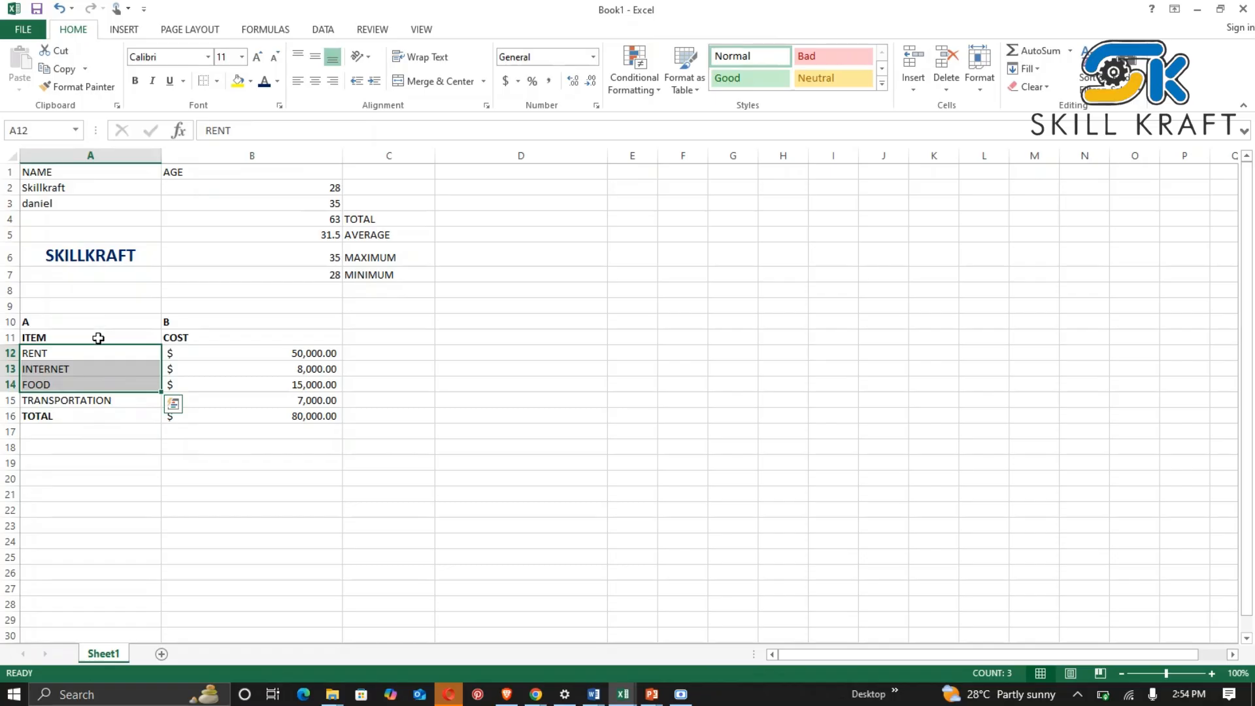
pyautogui.moveTo(98, 337); pyautogui.dragTo(115, 414)
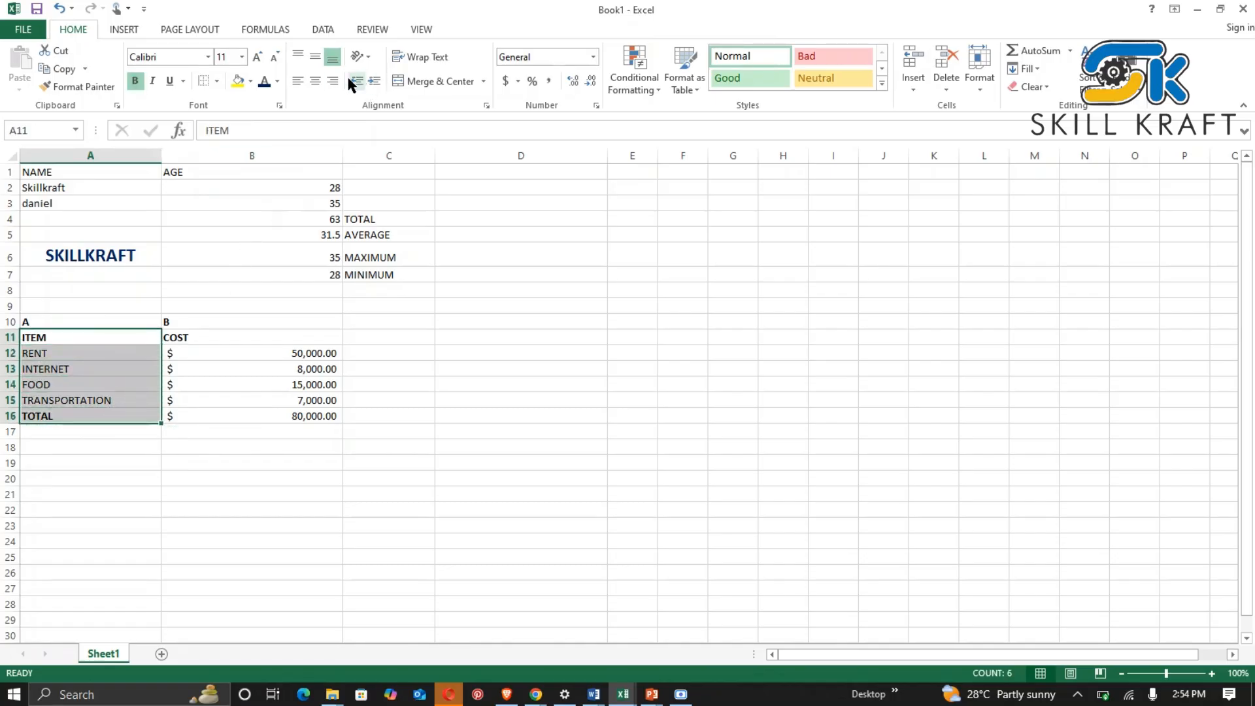
pyautogui.click(315, 83)
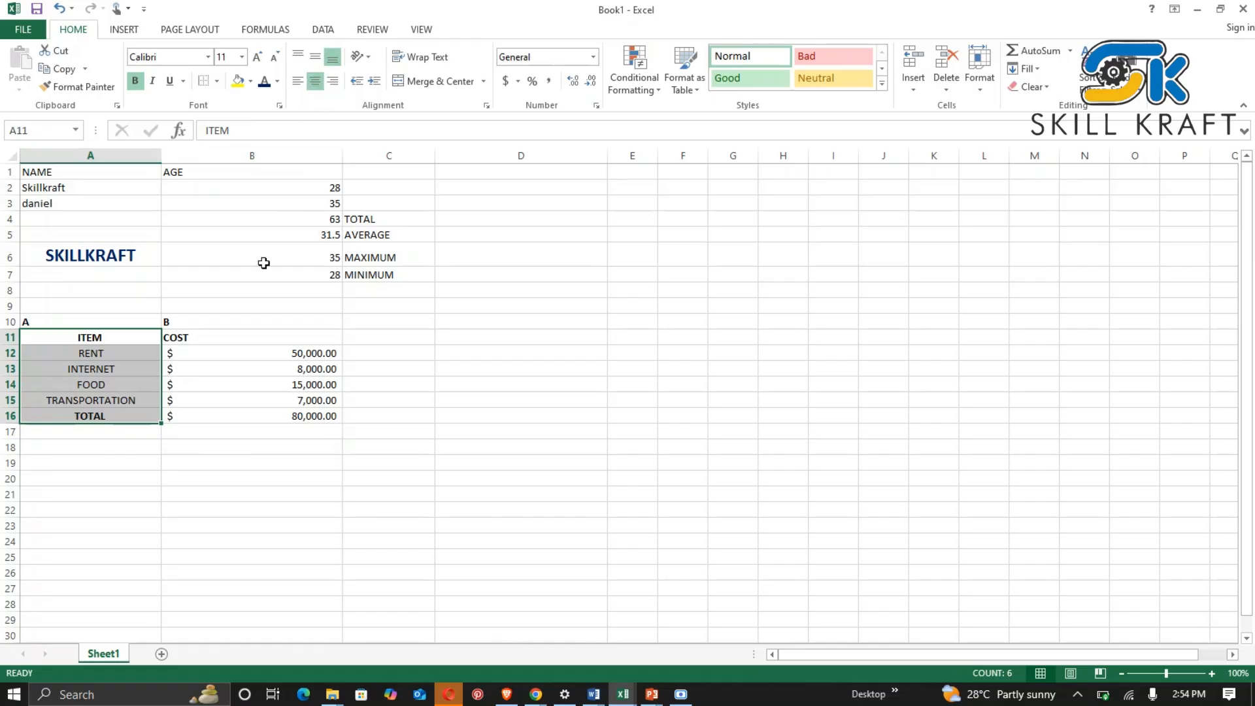
# Center the COST header in B11 and the A and B labels above the table in A10 and B10.
pyautogui.click(219, 337)
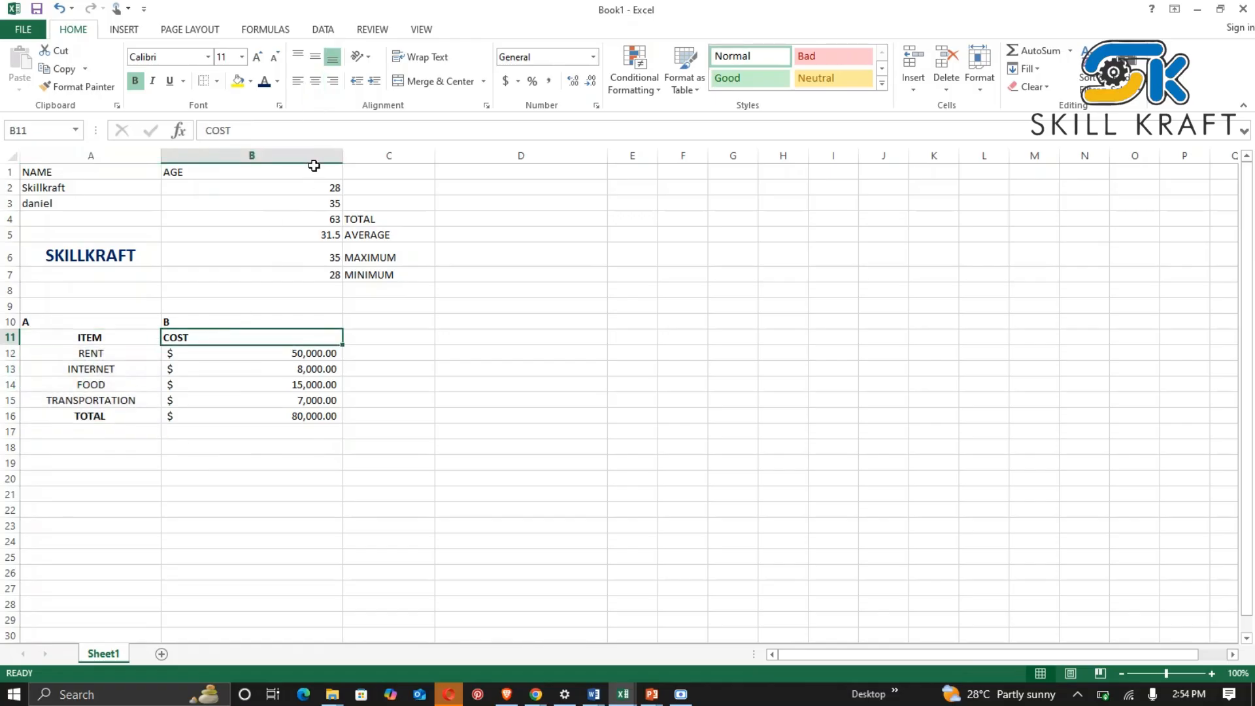
pyautogui.click(317, 84)
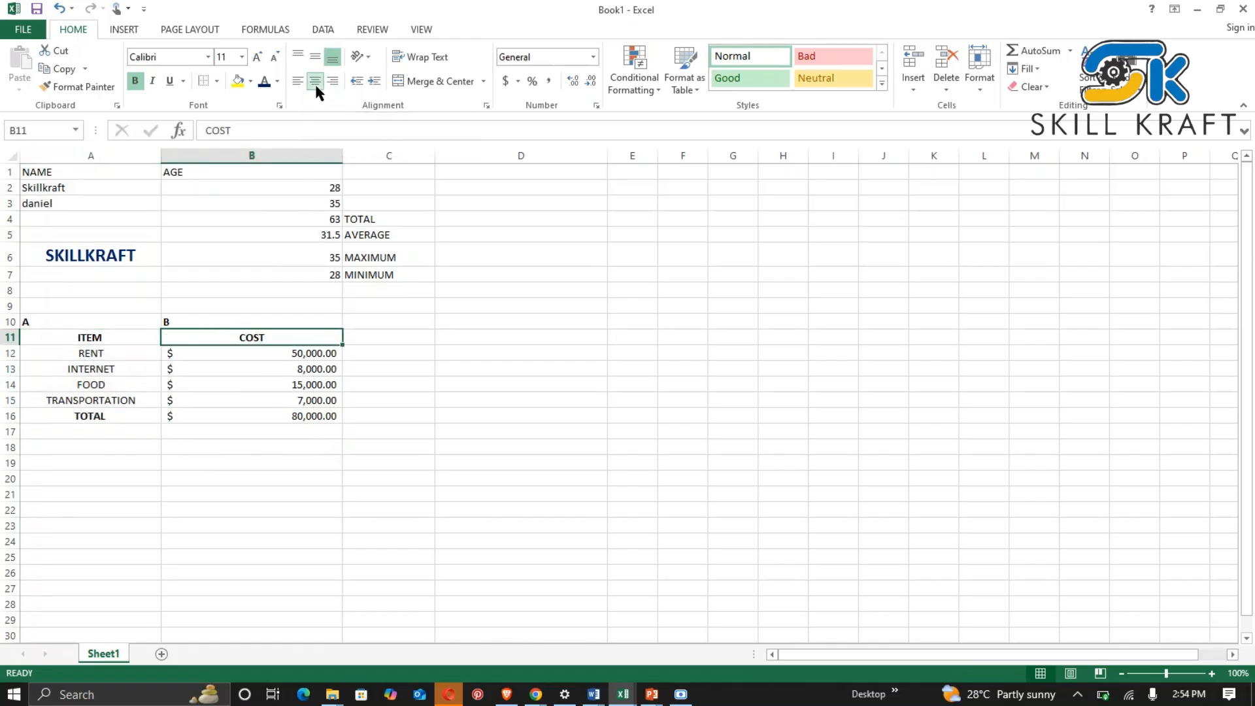
pyautogui.click(476, 353)
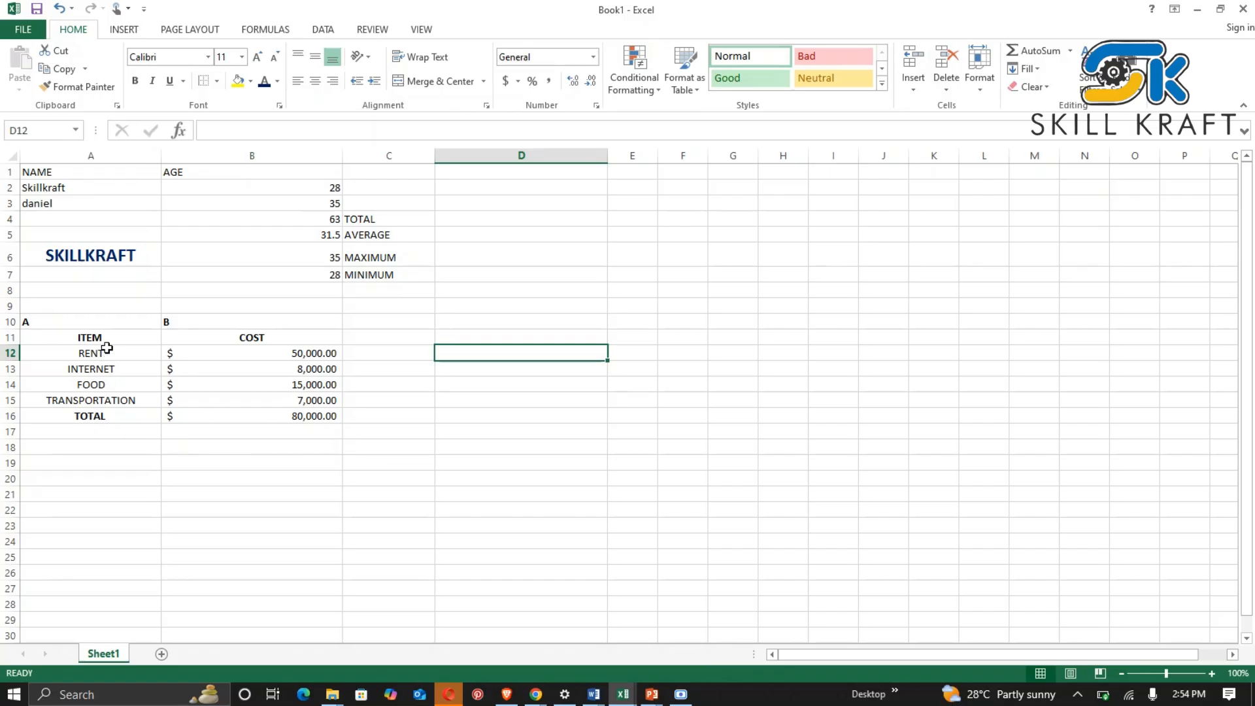
pyautogui.click(99, 322)
pyautogui.click(316, 81)
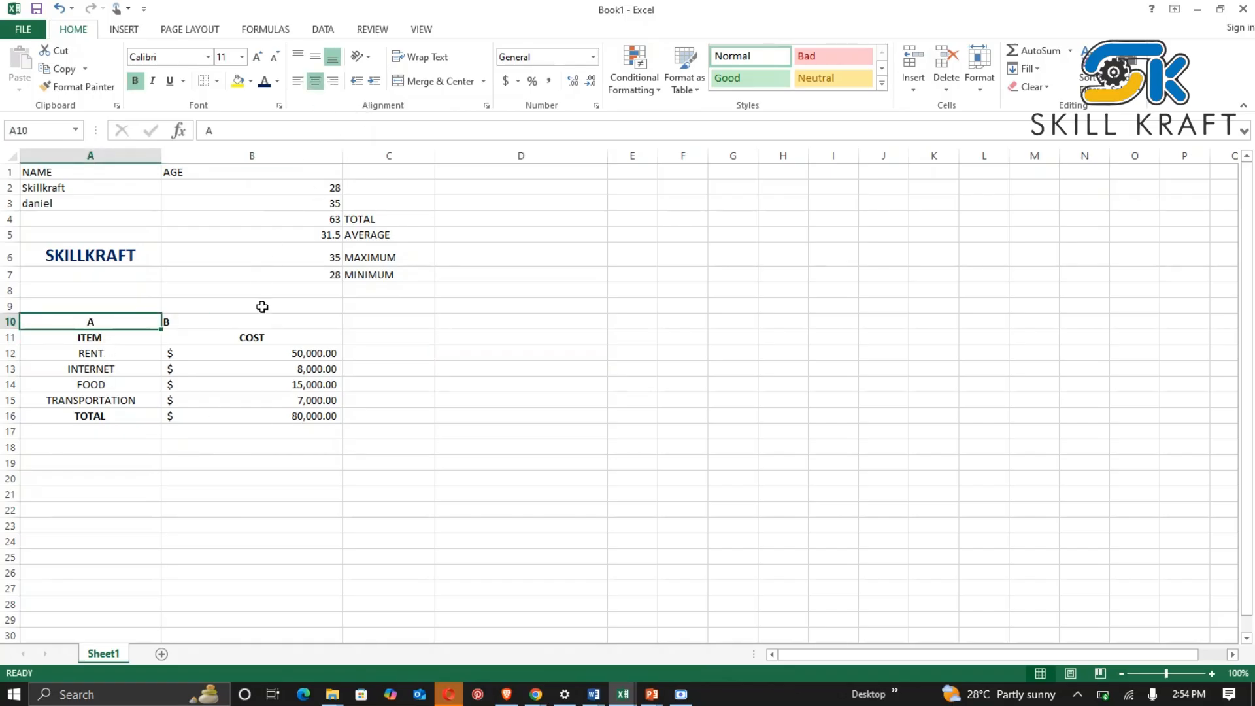
pyautogui.click(260, 320)
pyautogui.click(313, 81)
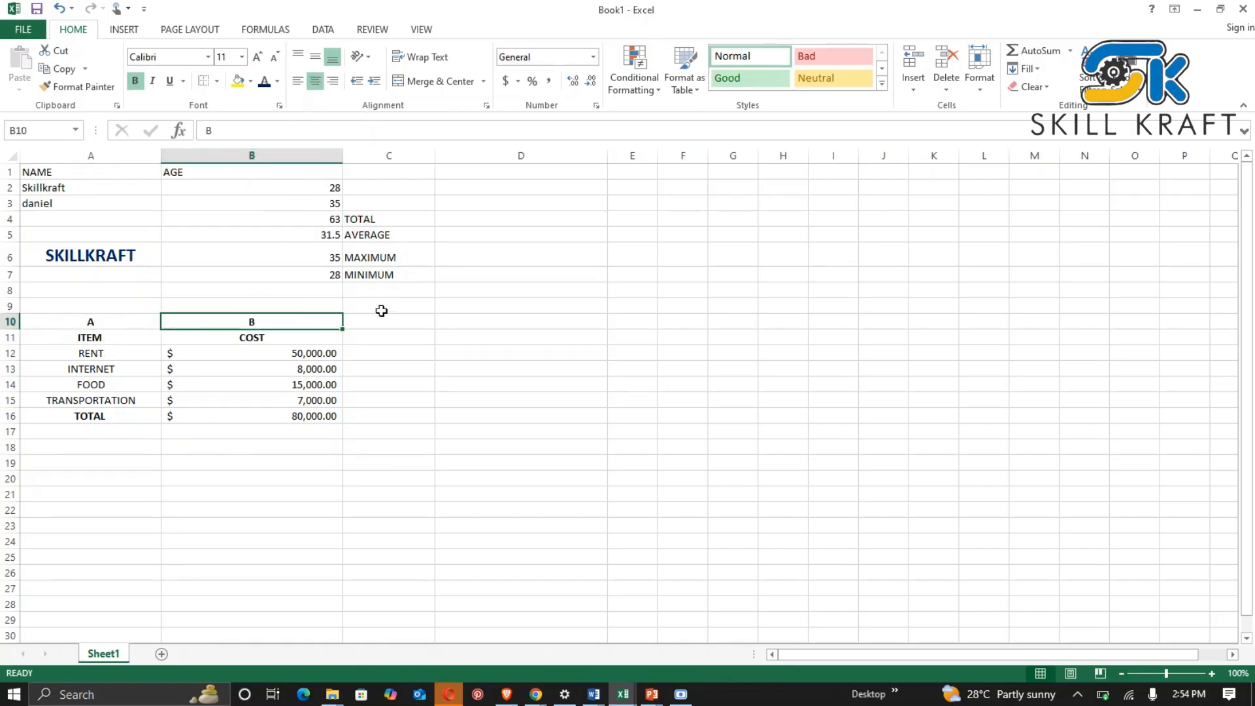
pyautogui.click(548, 404)
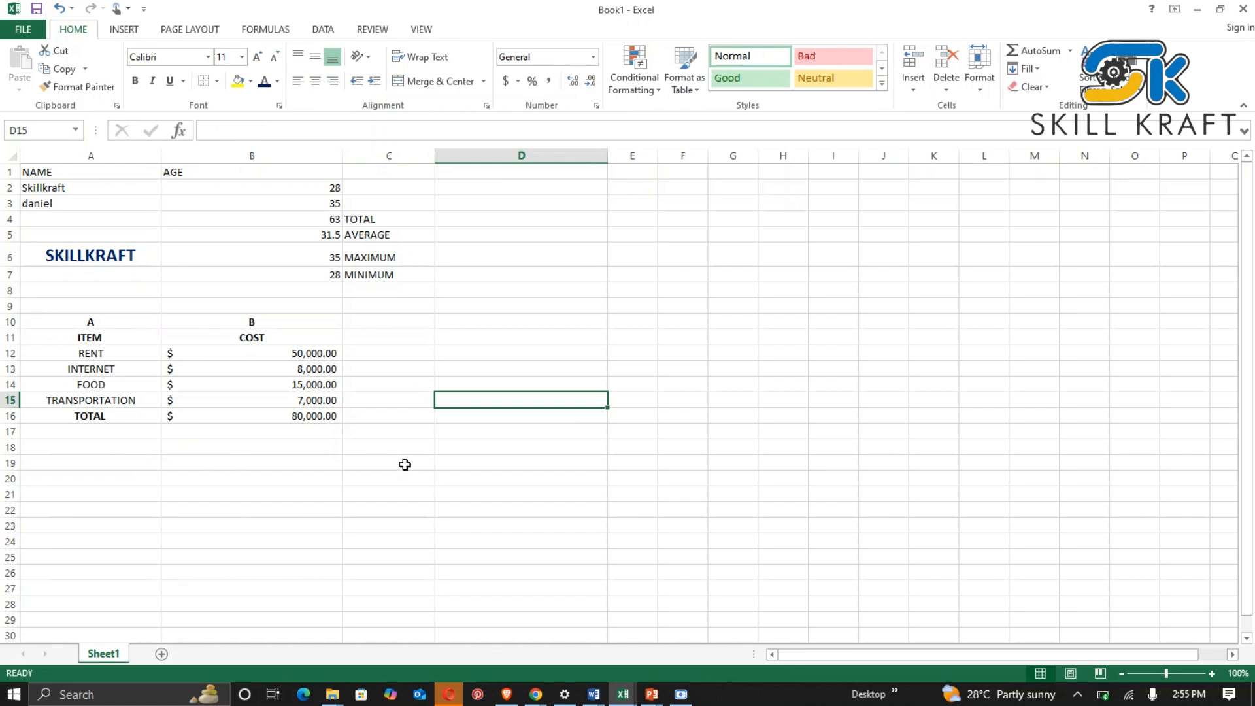
pyautogui.click(633, 457)
pyautogui.click(305, 478)
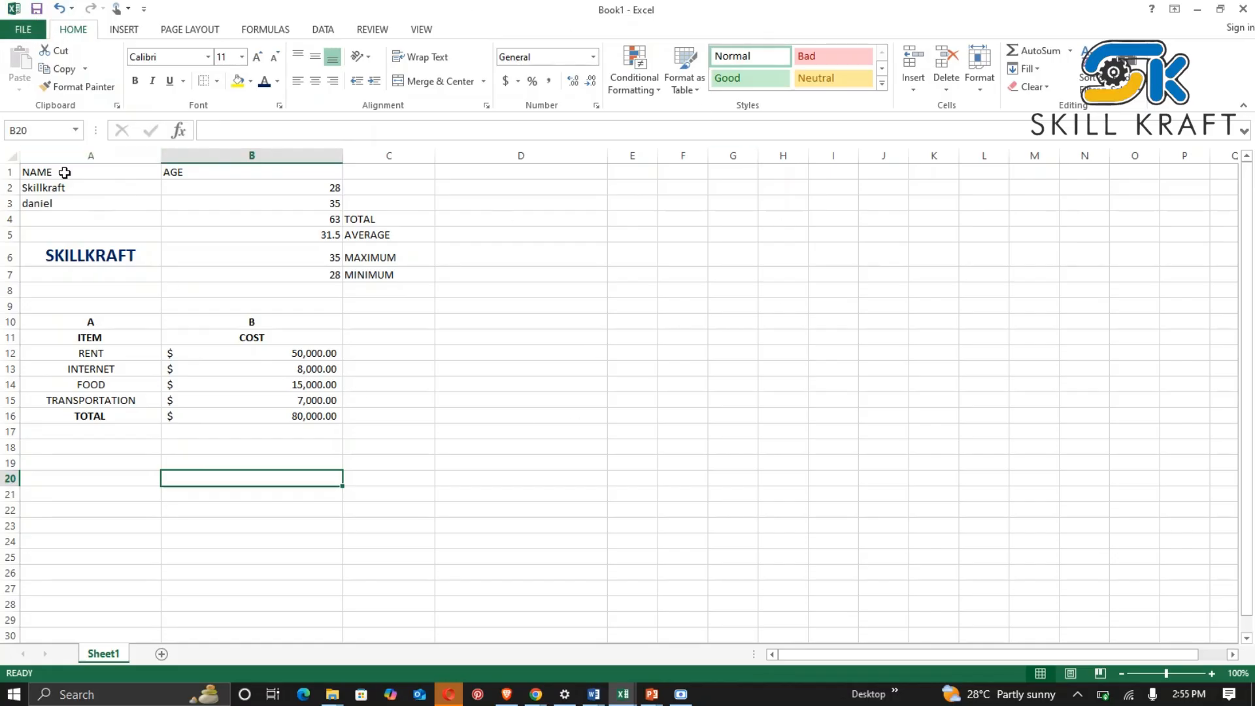
# Save the workbook to the Desktop as an Excel Workbook named MONTHLY BUDGET.
pyautogui.click(17, 31)
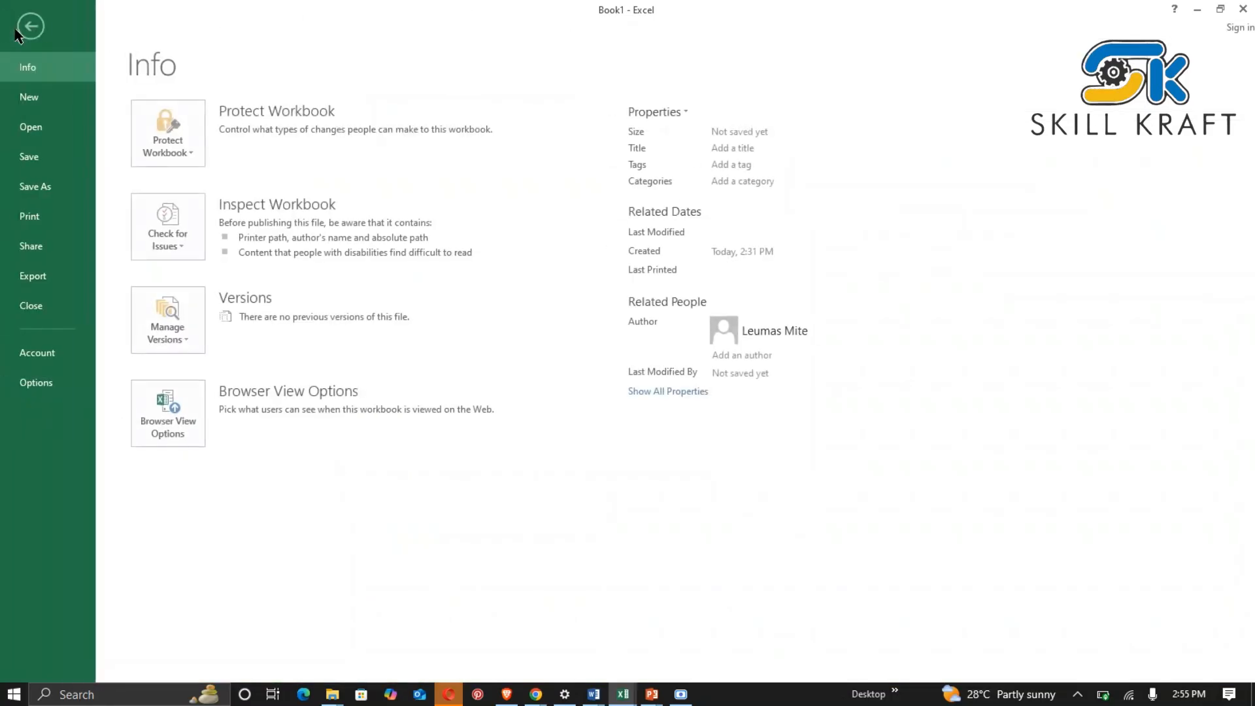
pyautogui.click(32, 160)
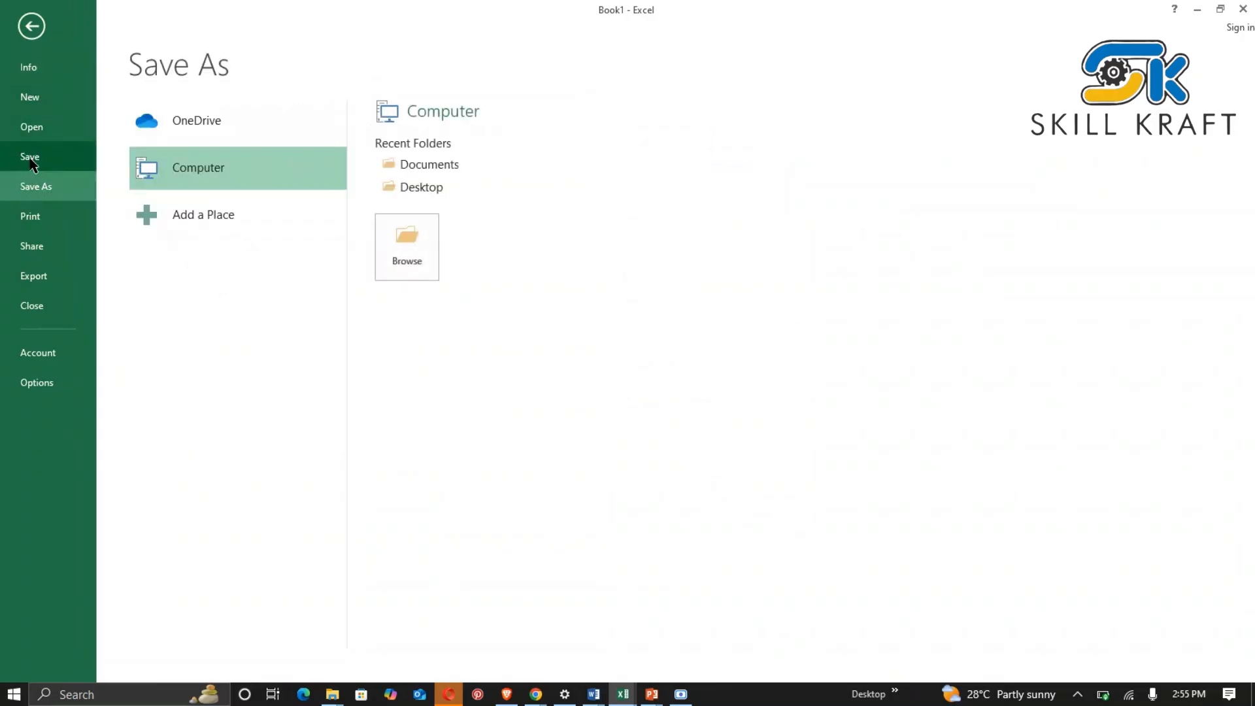
pyautogui.click(41, 163)
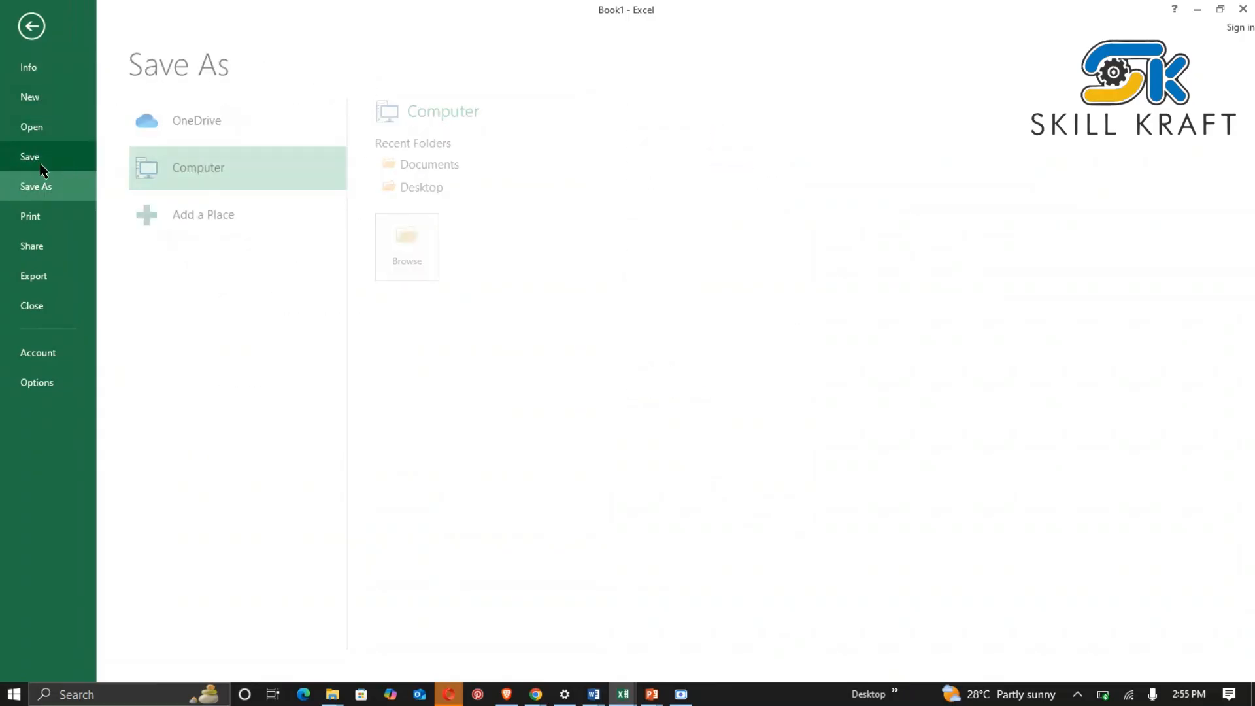
pyautogui.click(44, 160)
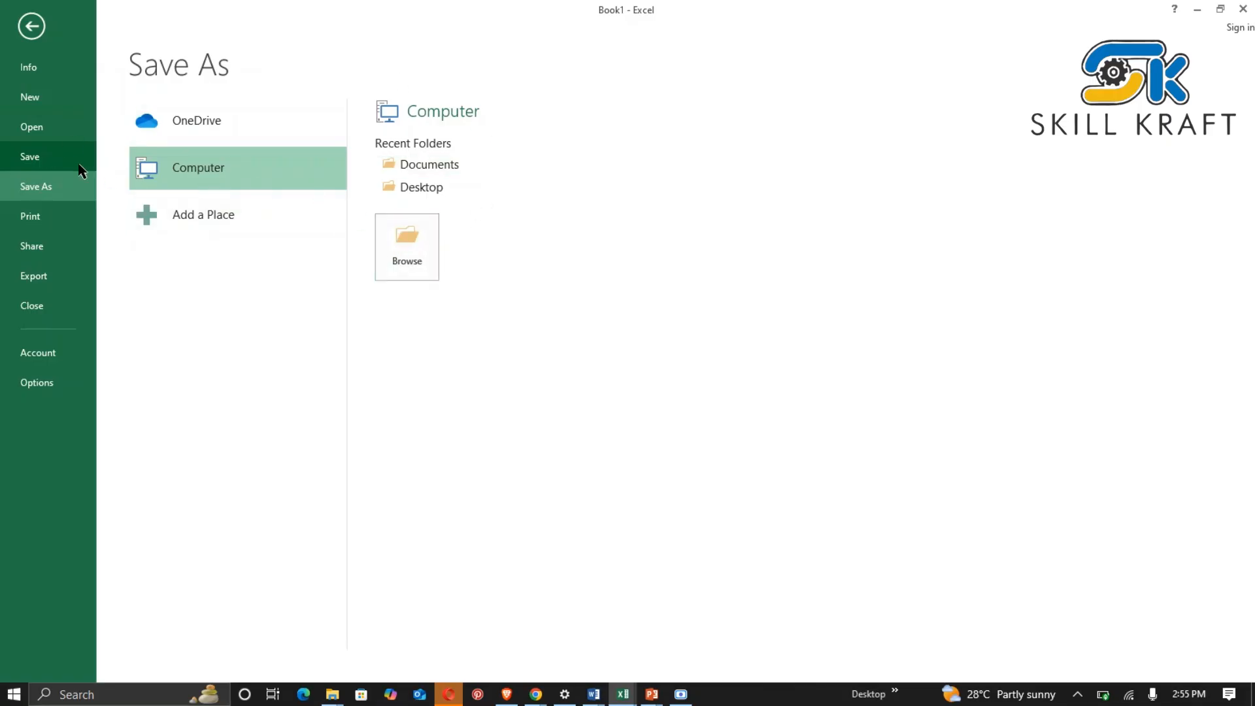
pyautogui.click(407, 243)
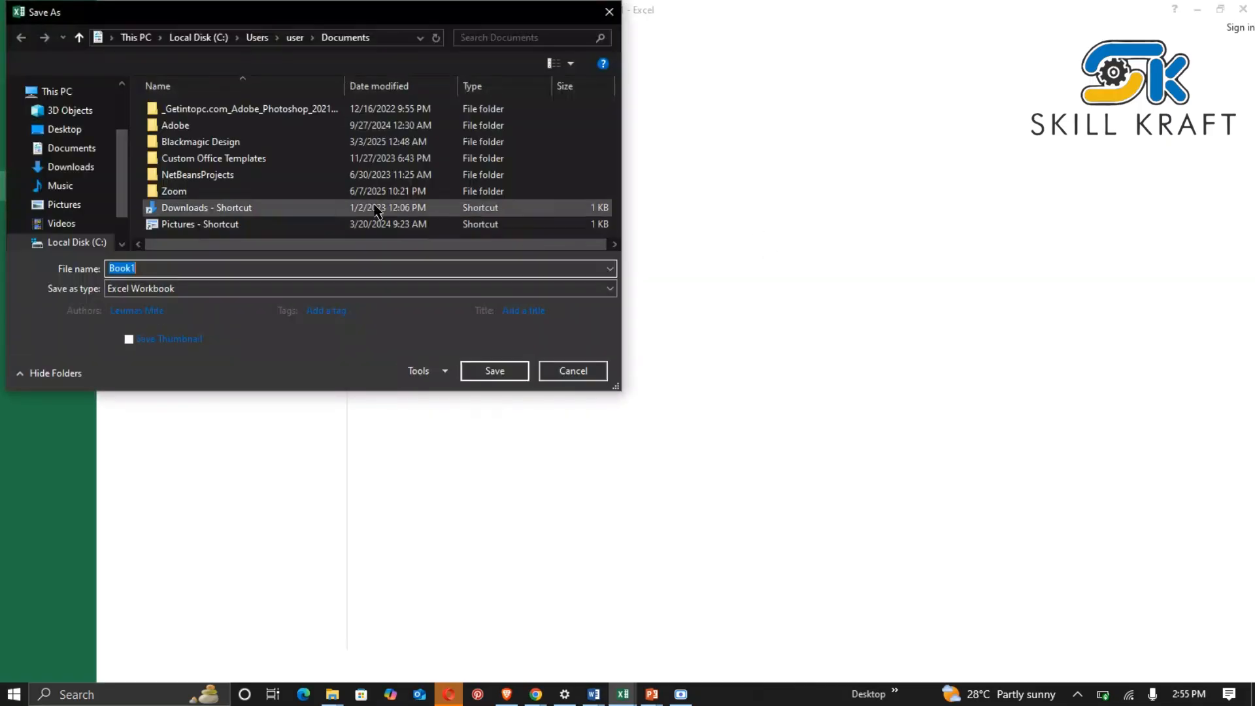
pyautogui.click(67, 129)
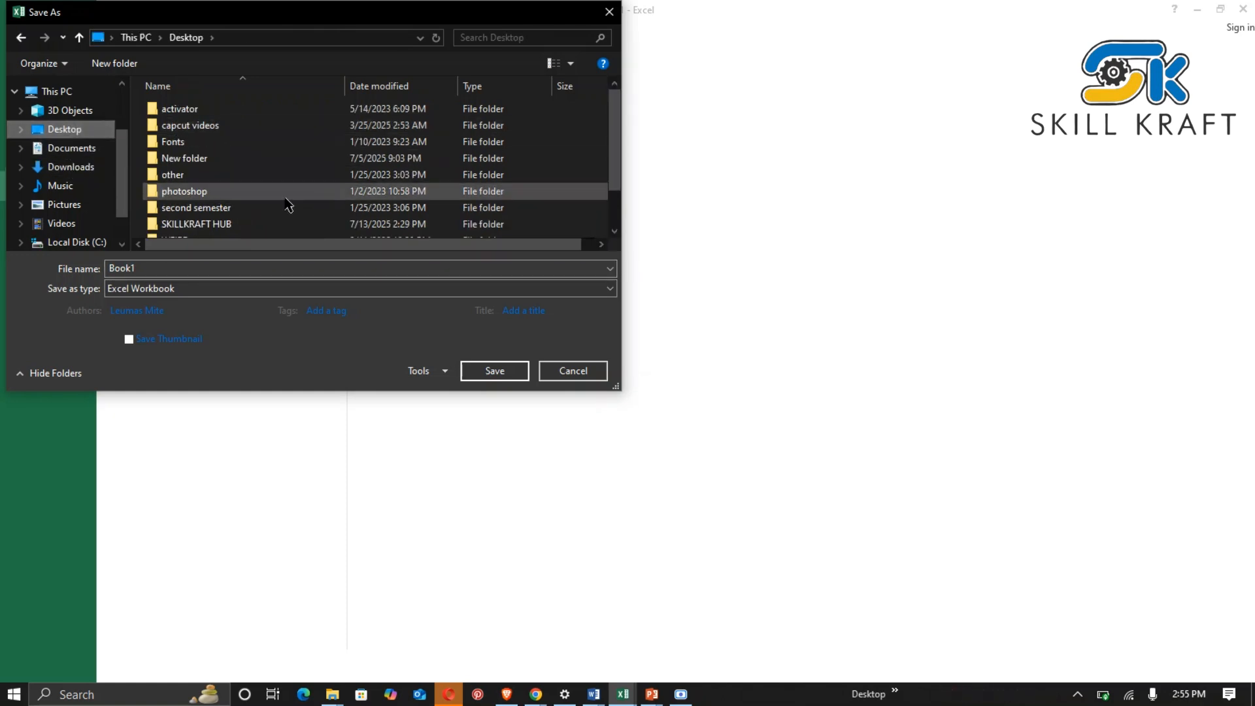
pyautogui.doubleClick(194, 262)
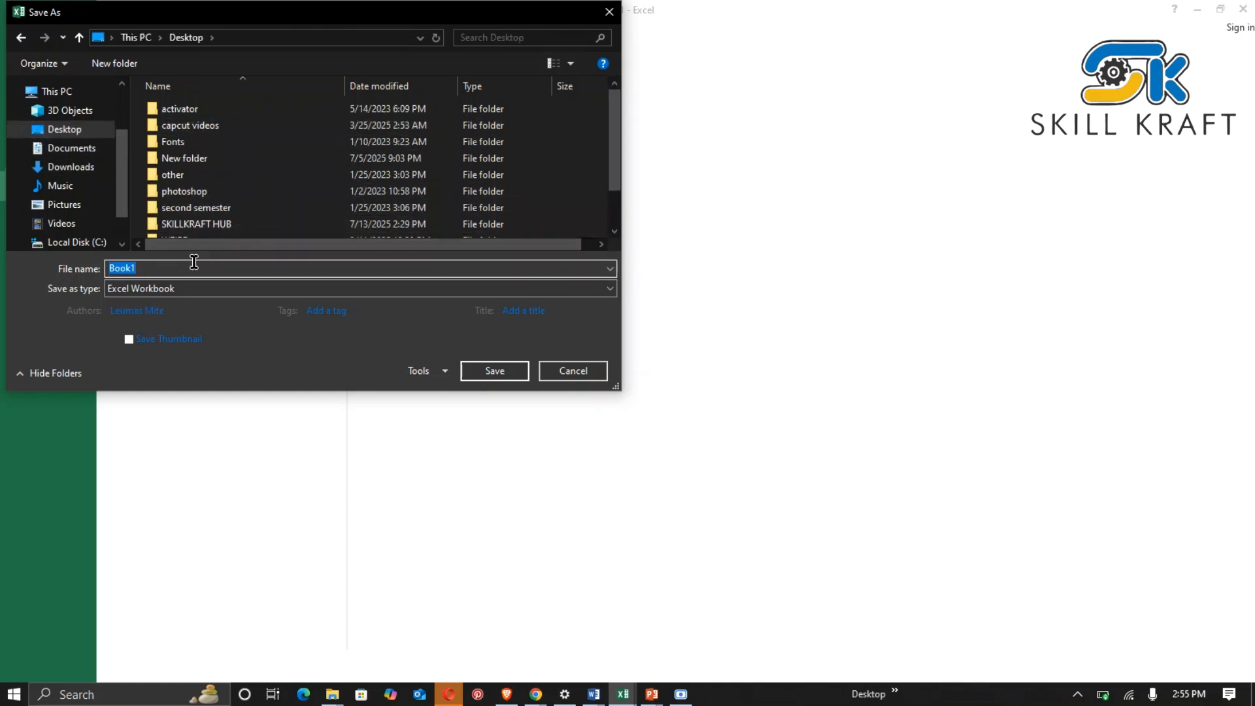
pyautogui.write('MONTHLY BUDGET')
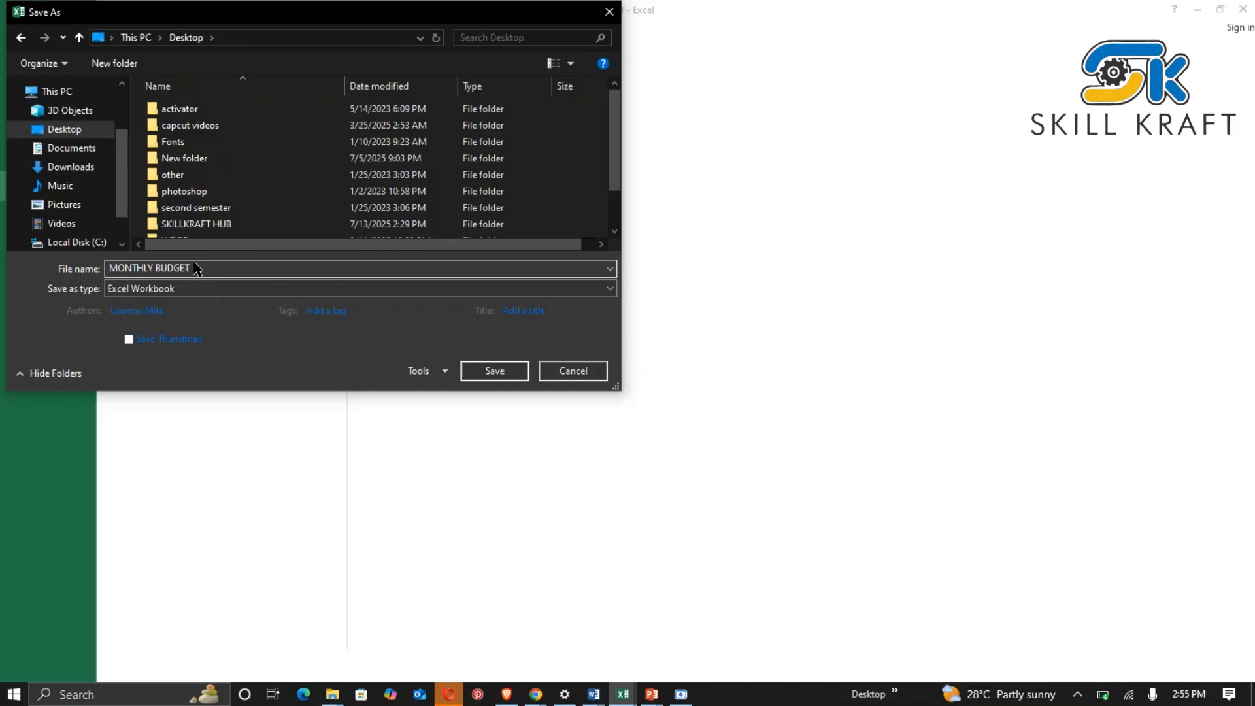
pyautogui.click(493, 370)
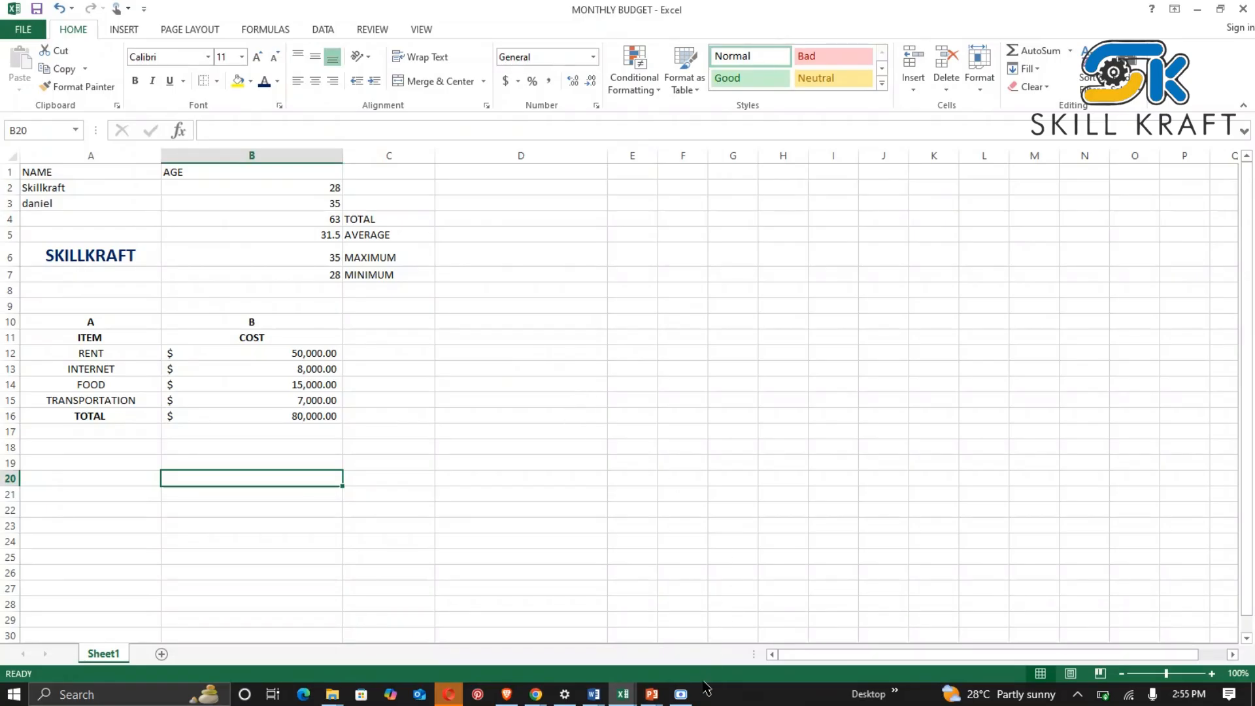
pyautogui.click(683, 696)
pyautogui.click(683, 695)
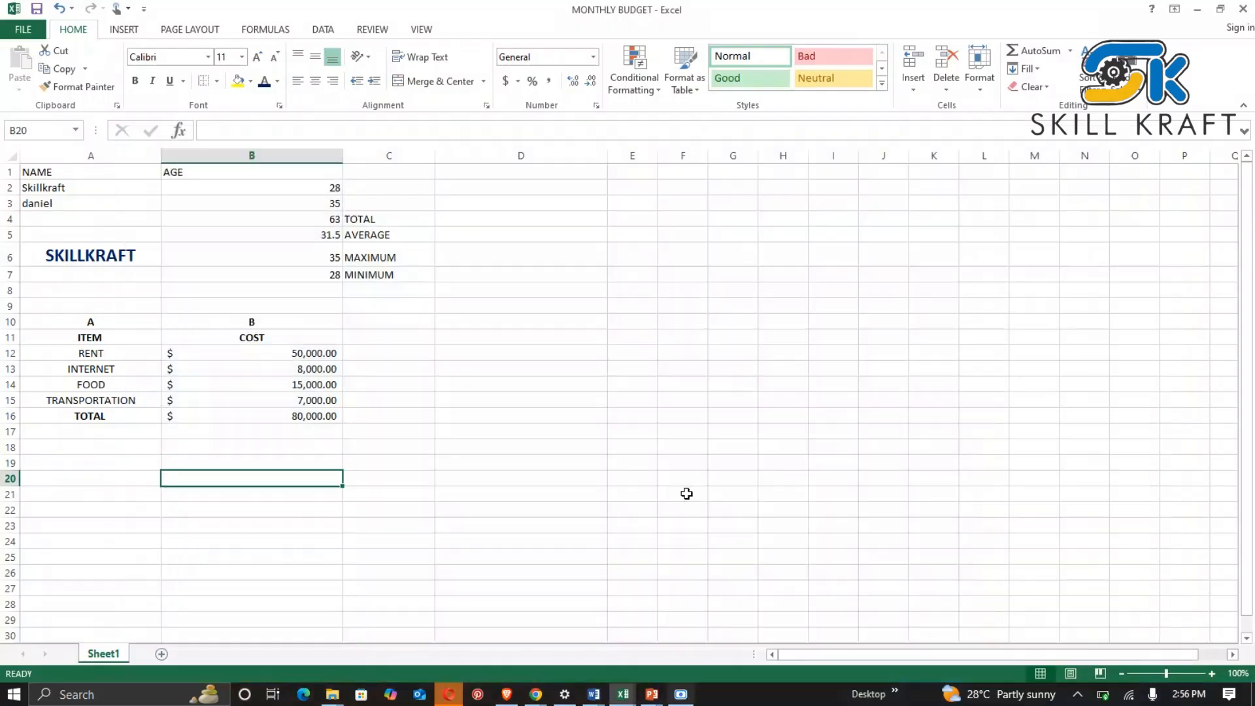
pyautogui.click(388, 432)
pyautogui.click(644, 367)
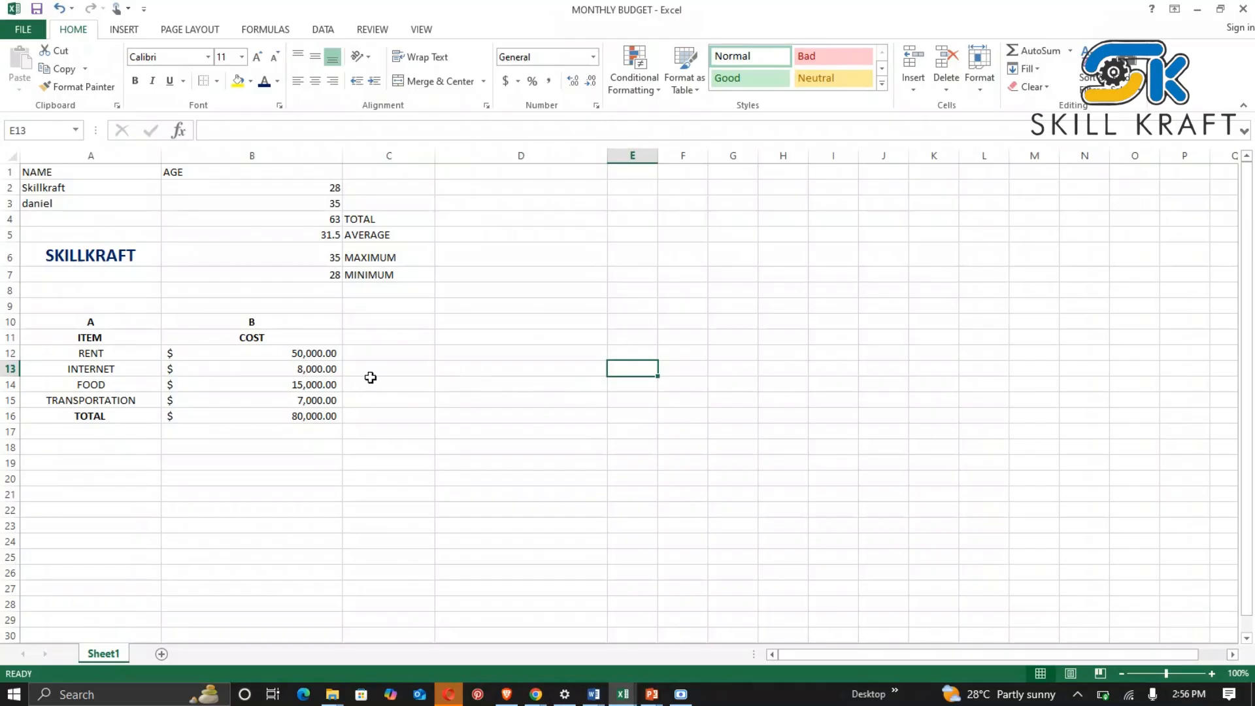
pyautogui.click(63, 305)
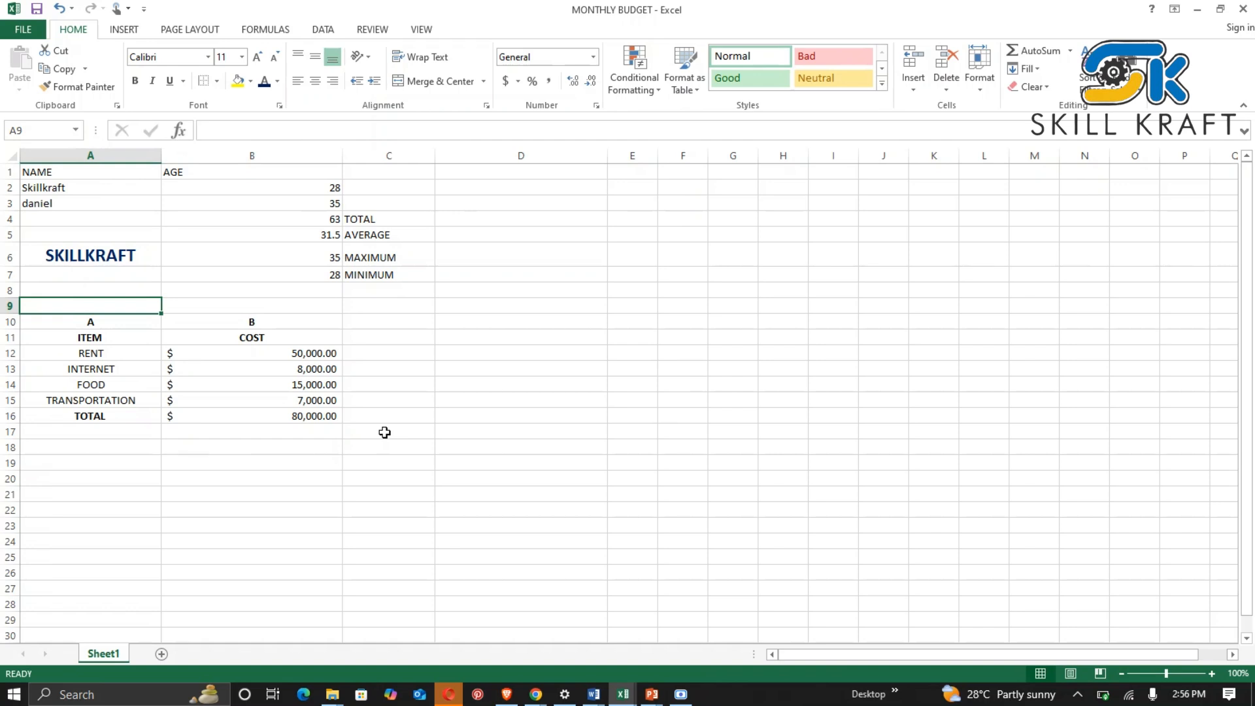
pyautogui.click(100, 484)
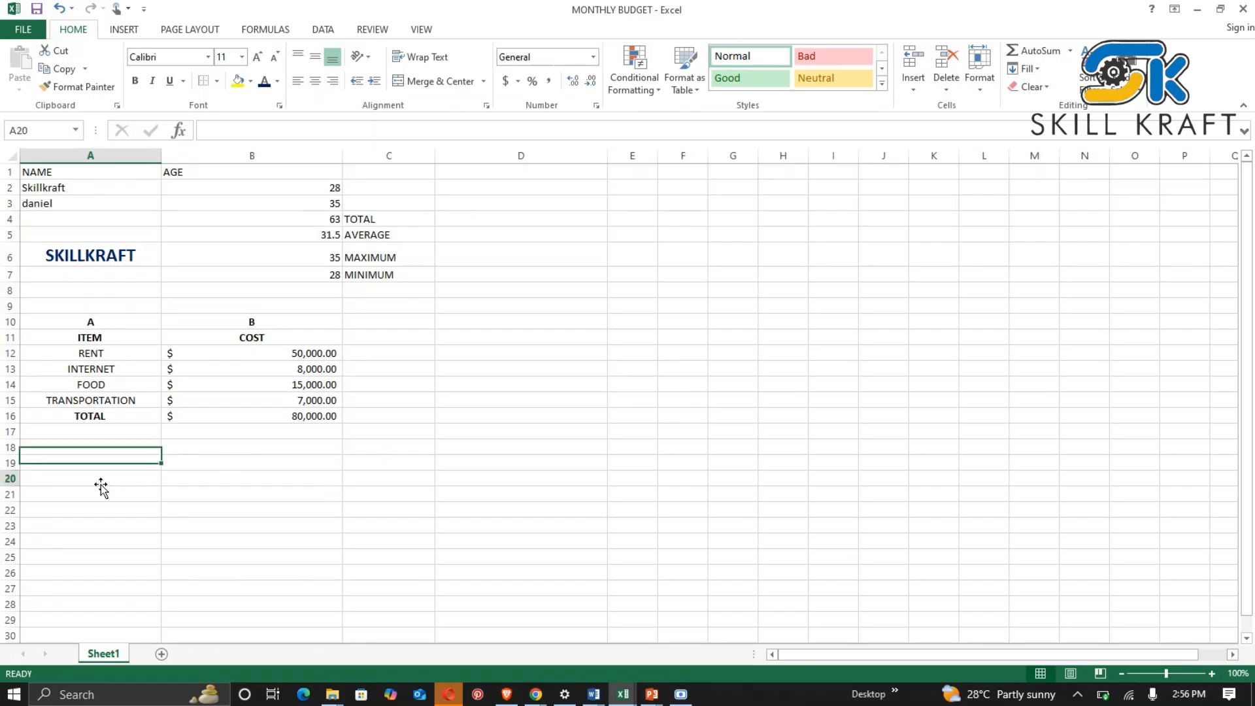
pyautogui.click(75, 460)
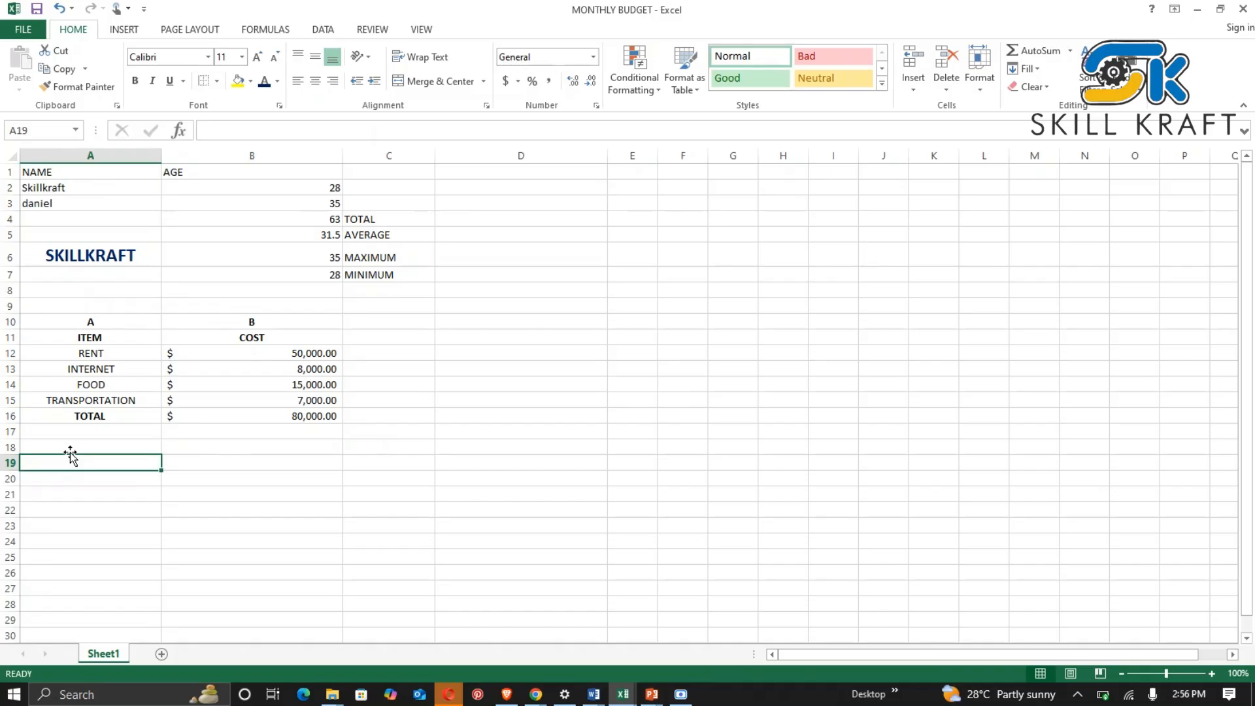
pyautogui.click(233, 460)
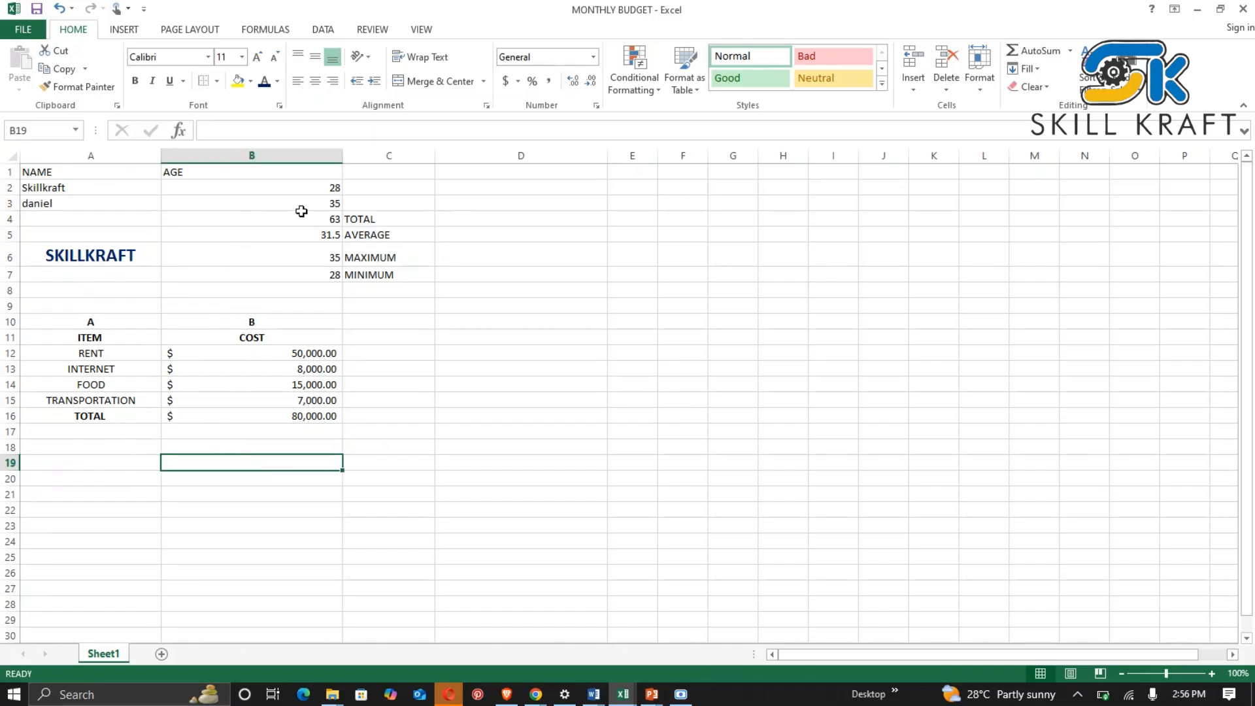
pyautogui.click(533, 236)
pyautogui.click(531, 293)
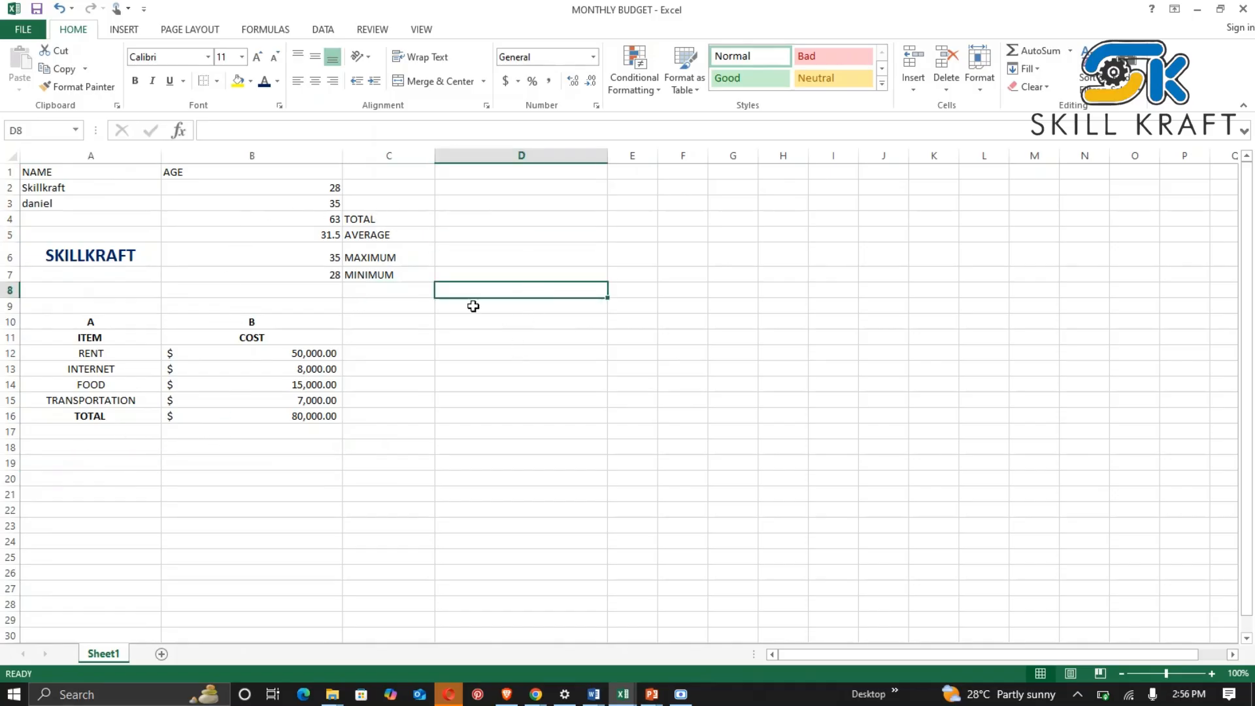
# Make the TOTAL, AVERAGE, MAXIMUM and MINIMUM labels in C4 through C7 bold.
pyautogui.moveTo(379, 220); pyautogui.dragTo(389, 266)
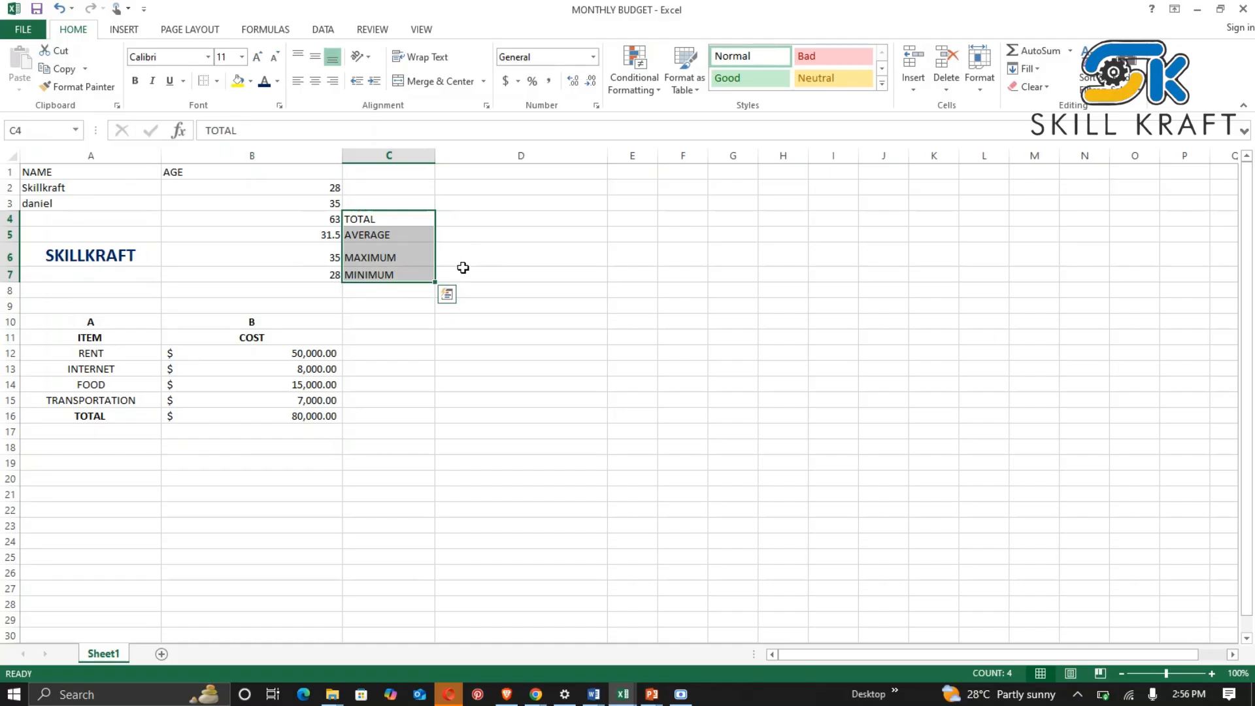
pyautogui.click(135, 80)
pyautogui.click(520, 497)
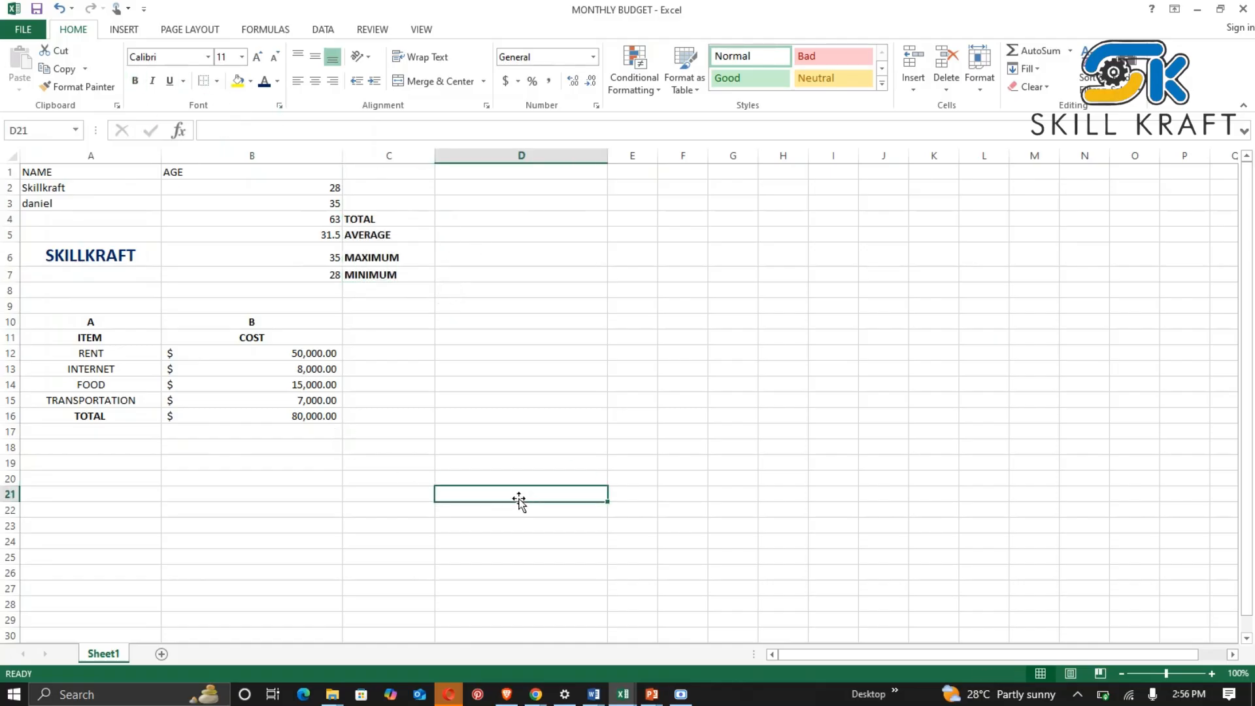
pyautogui.click(47, 465)
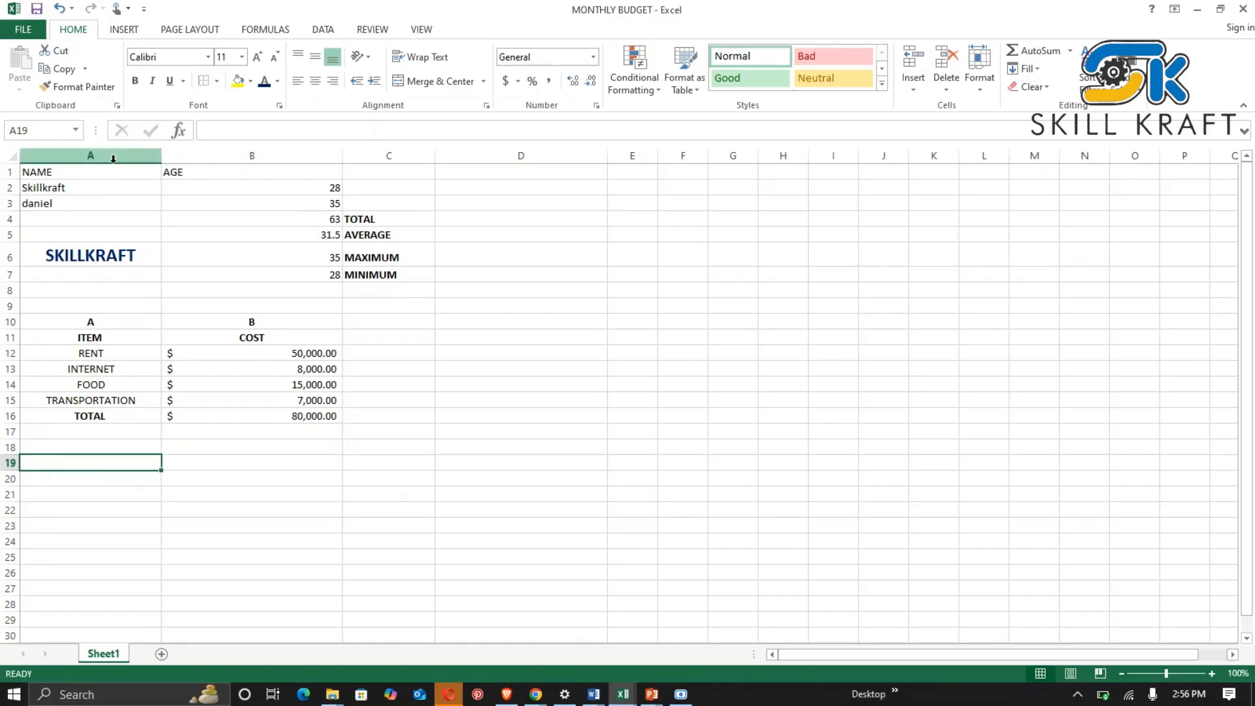
pyautogui.click(50, 475)
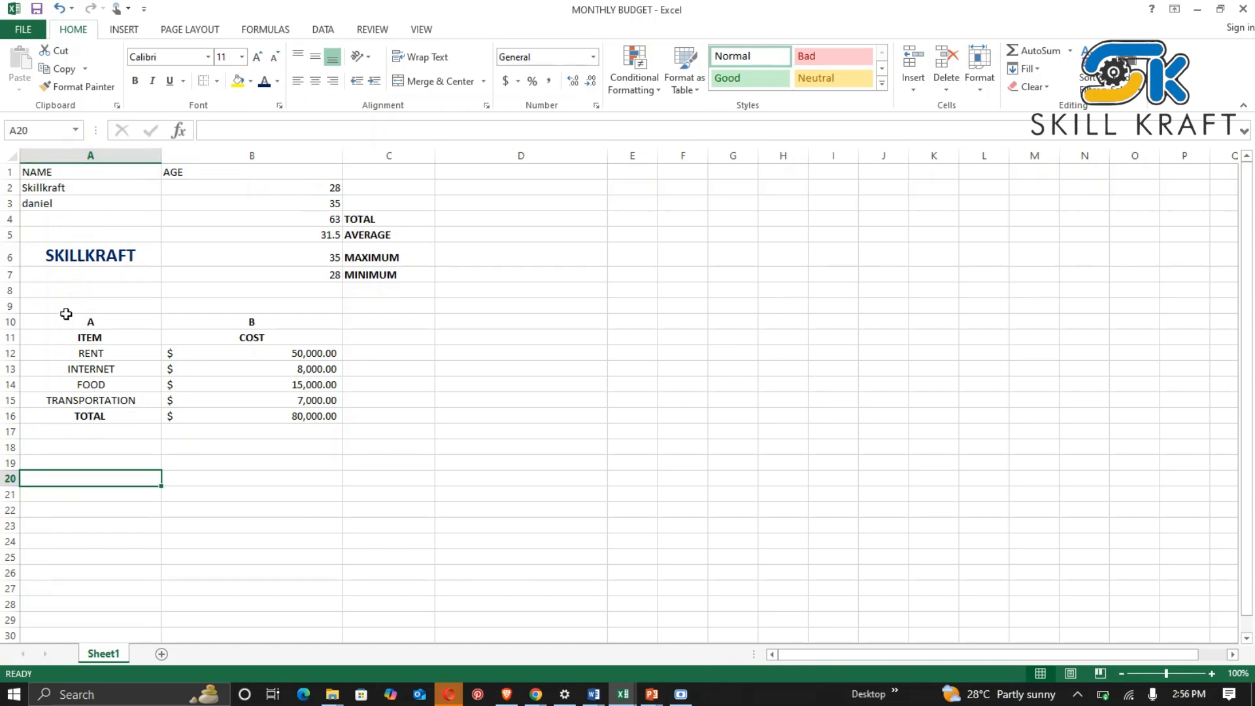
# Enter the title PRACTICAL 2 in A9 above the budget table and format it bold with a standard red font color.
pyautogui.click(36, 307)
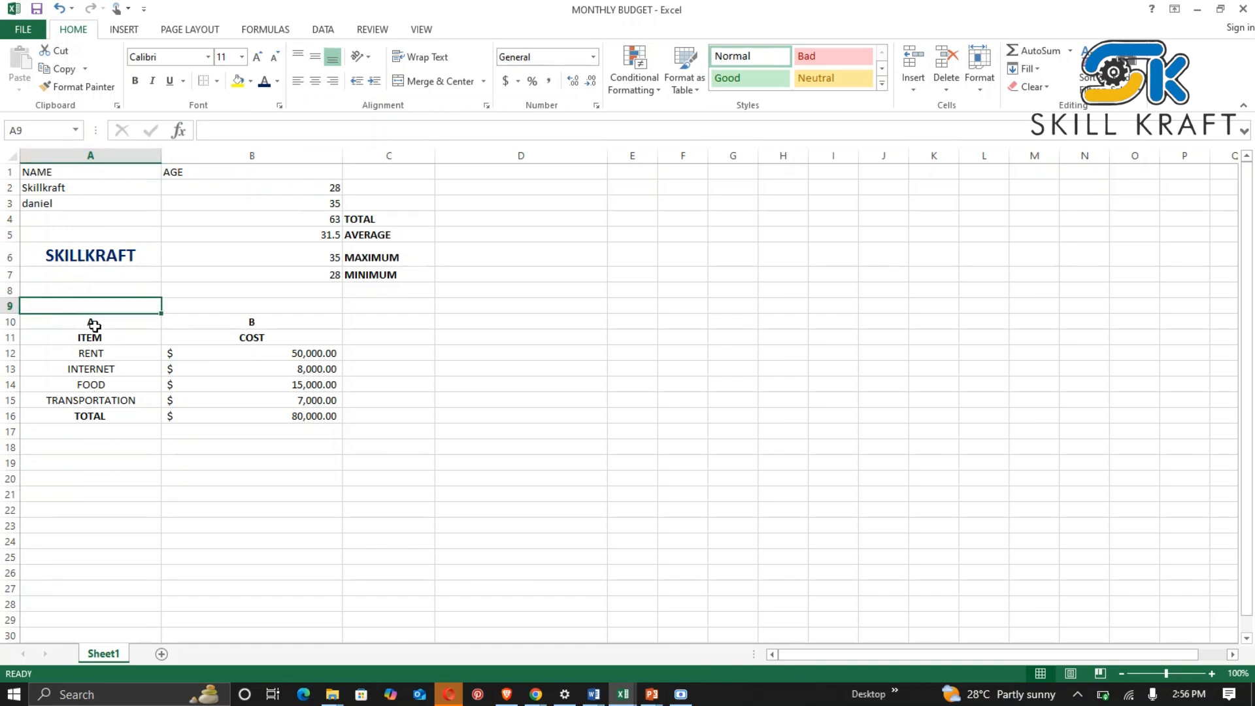
pyautogui.write('PRACT')
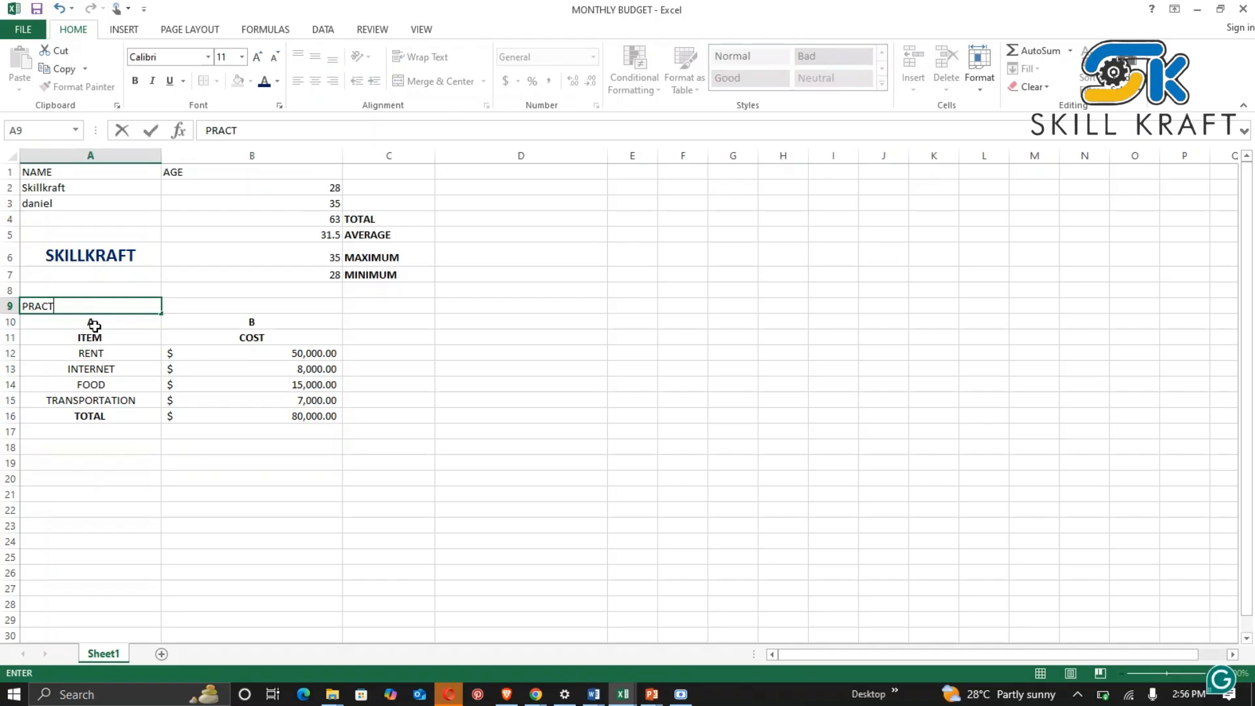
pyautogui.write('ICAL 2')
pyautogui.click(135, 81)
pyautogui.click(134, 80)
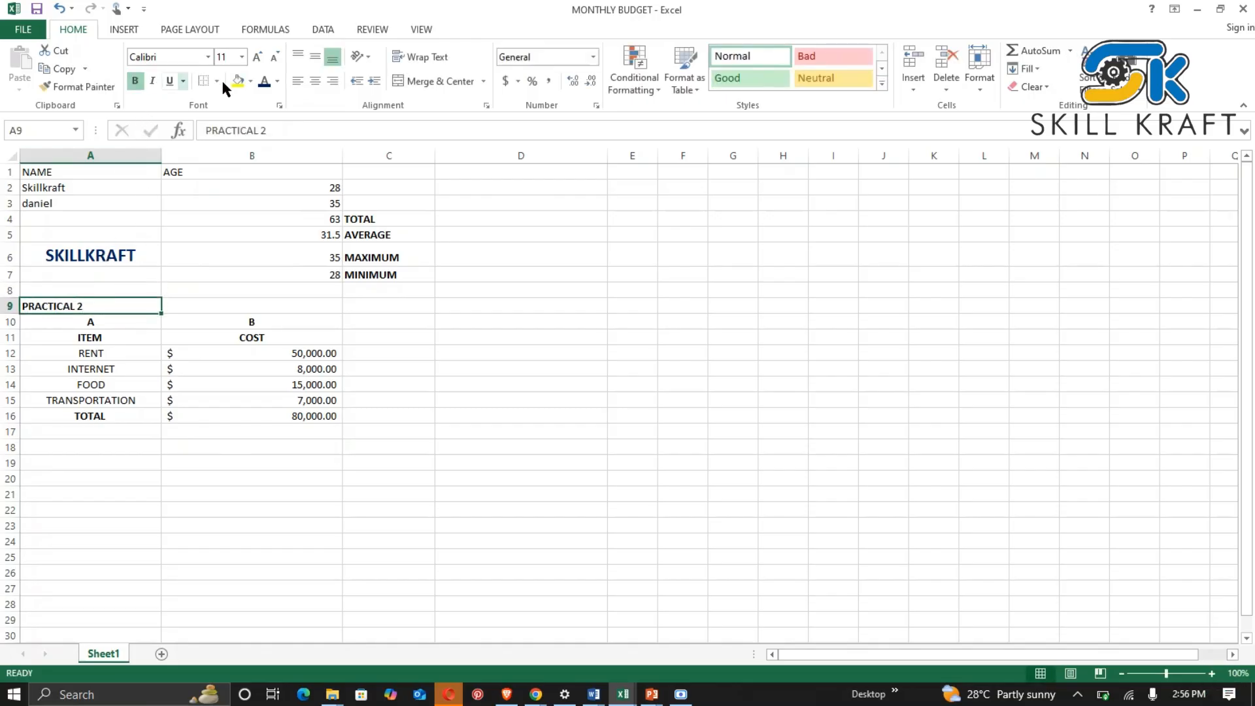
pyautogui.click(278, 81)
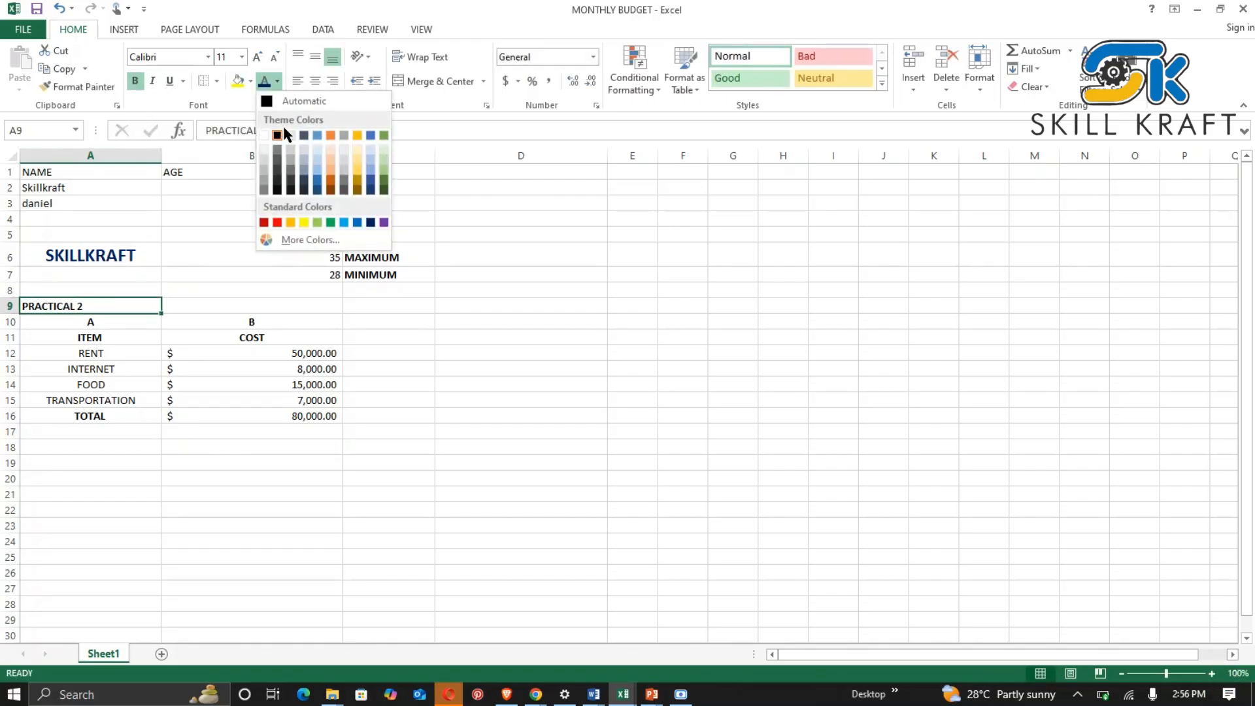
pyautogui.click(277, 223)
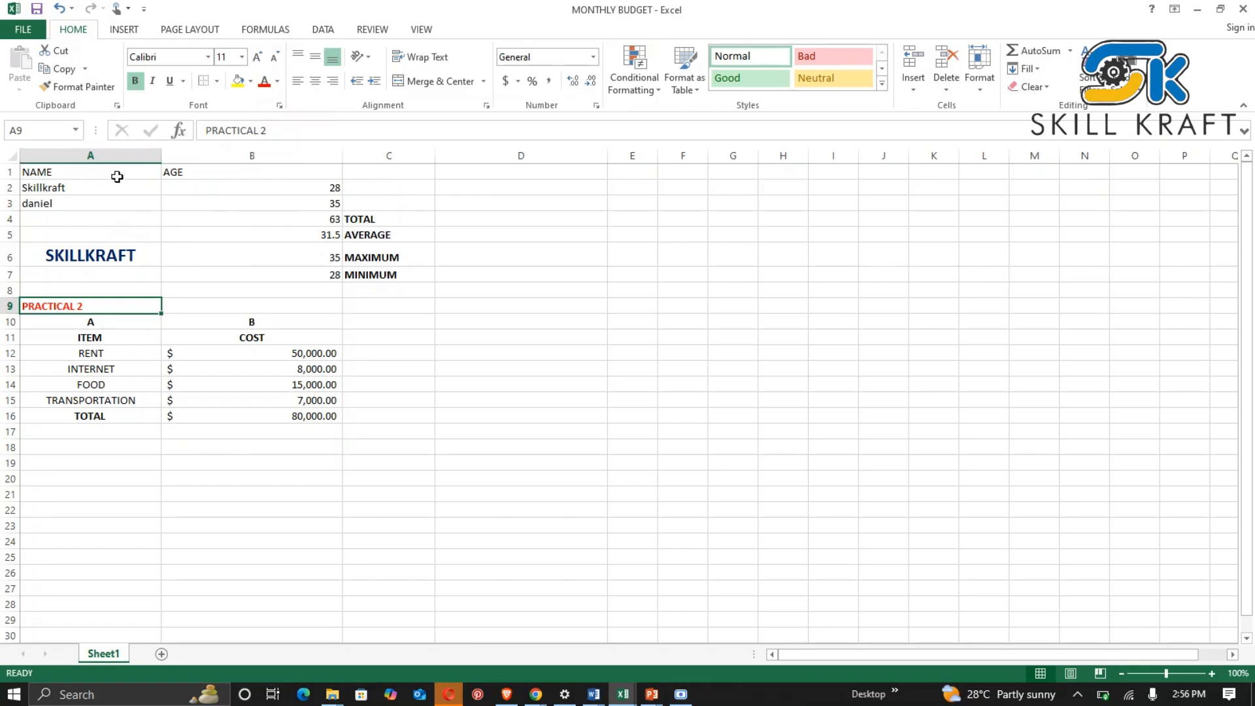
pyautogui.moveTo(516, 478); pyautogui.dragTo(516, 493)
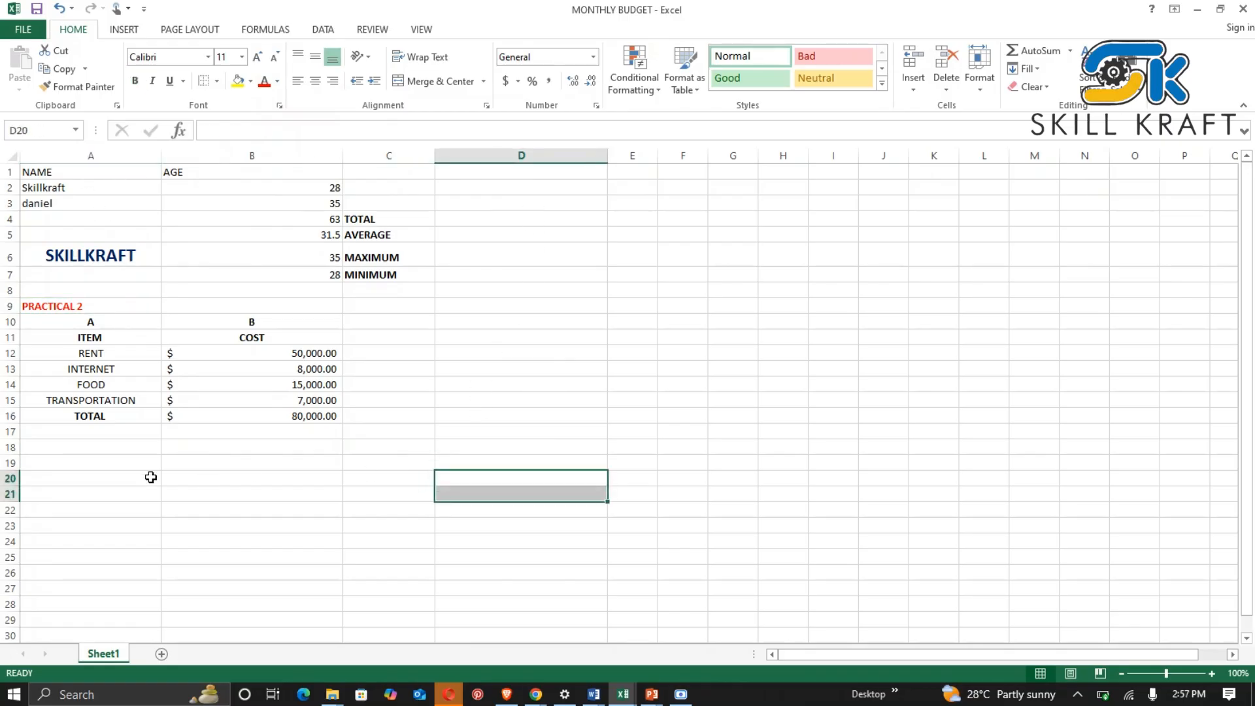
pyautogui.click(46, 449)
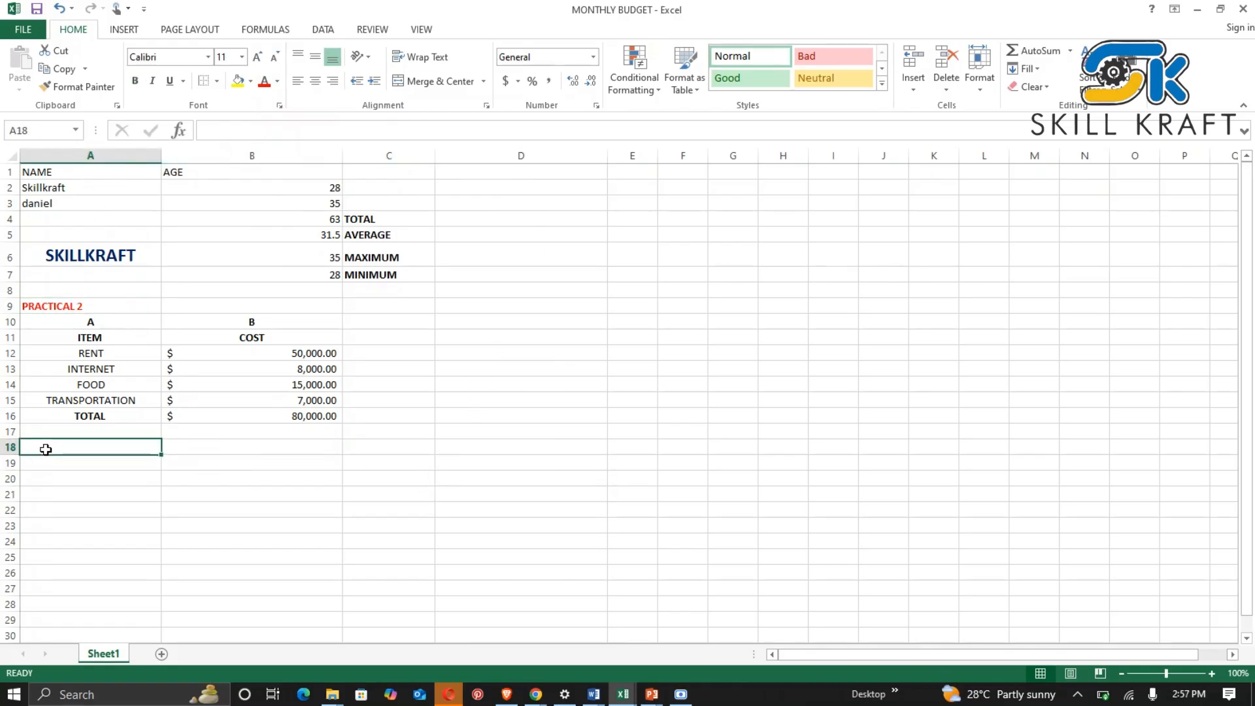
pyautogui.click(59, 461)
pyautogui.click(50, 307)
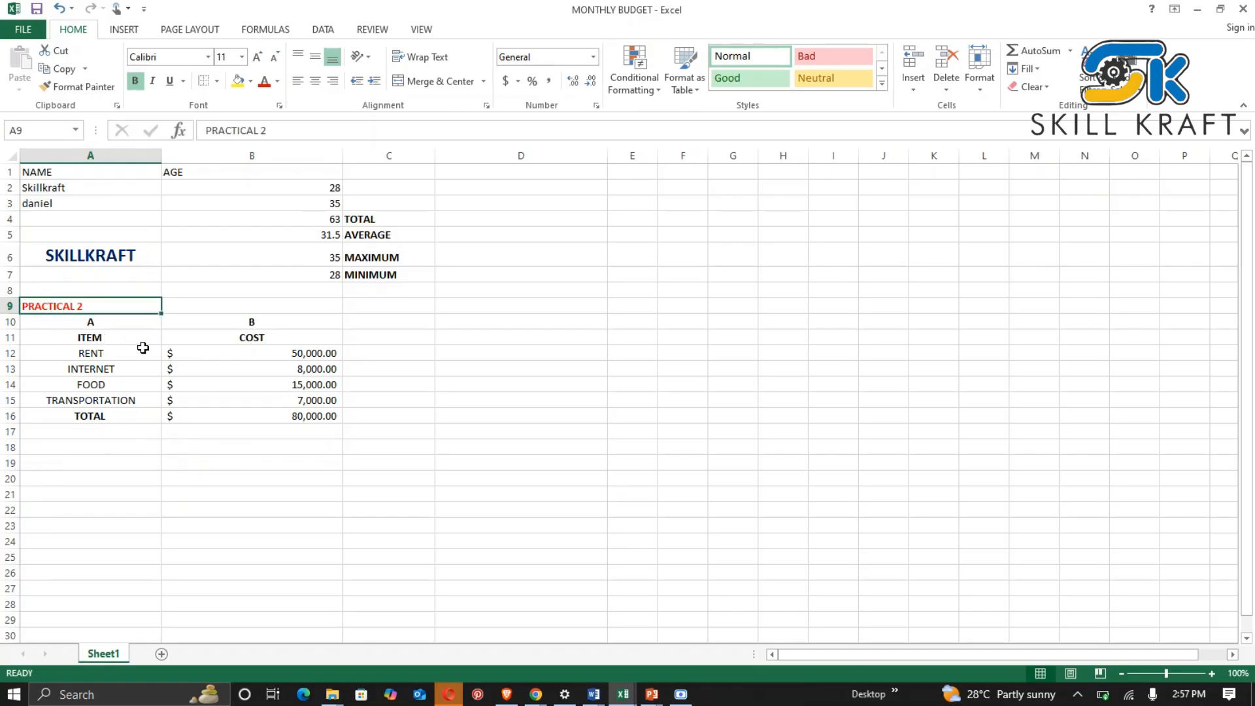
# Copy the PRACTICAL 2 title from A9 to A18 and change the copy's text to PRACTICAL 3.
pyautogui.hotkey('ctrl', 'c')
pyautogui.click(92, 448)
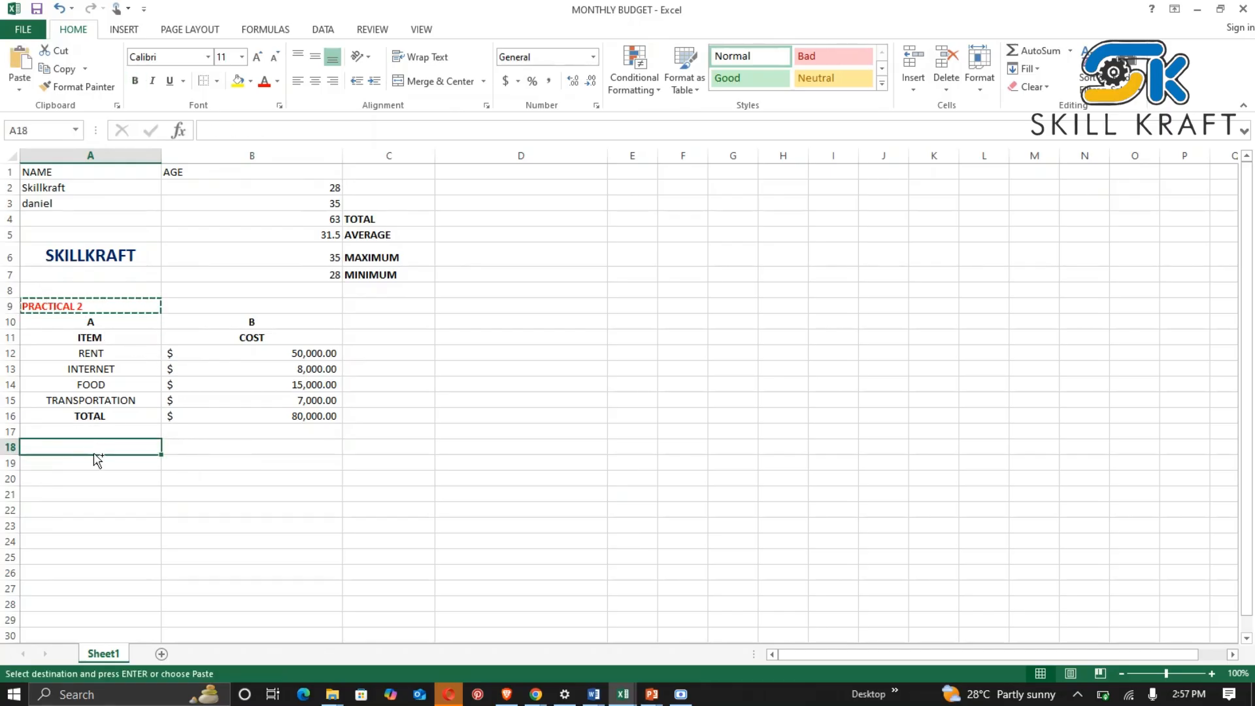
pyautogui.hotkey('ctrl', 'v')
pyautogui.doubleClick(98, 451)
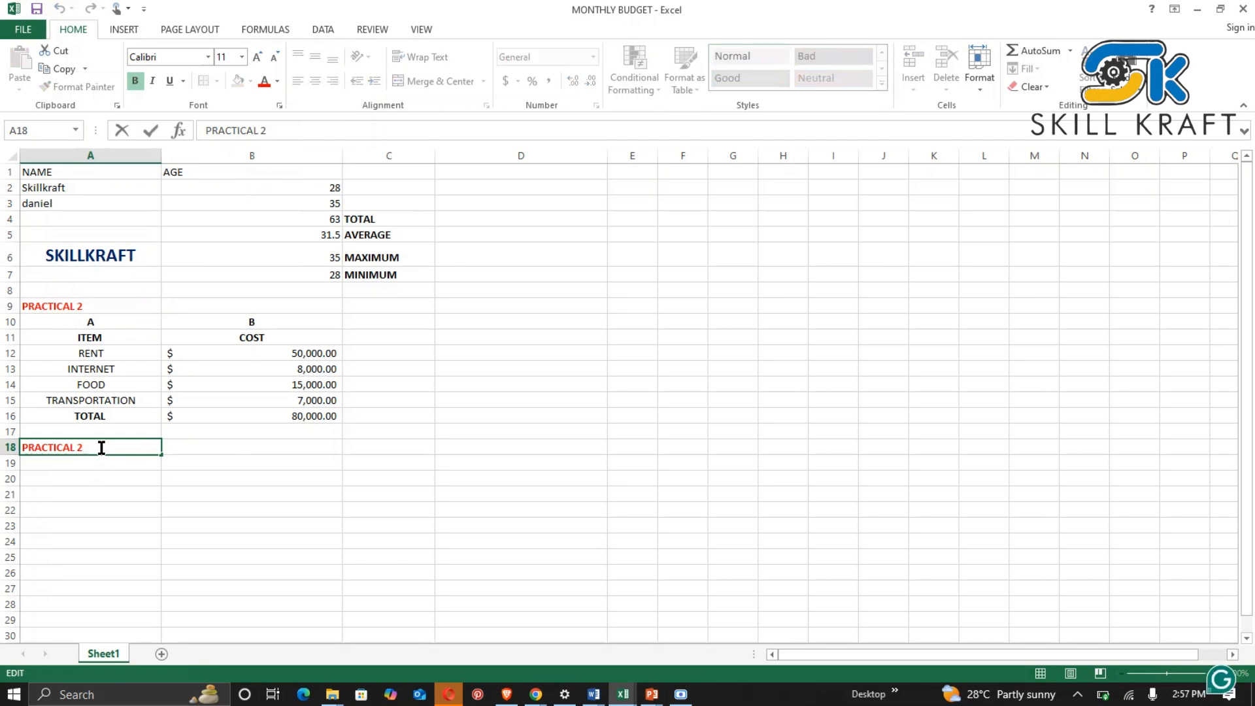
pyautogui.press('BackSpace')
pyautogui.write('3')
# Enter the heading MONTHLY BUDGET in A20 and make it bold.
pyautogui.click(73, 477)
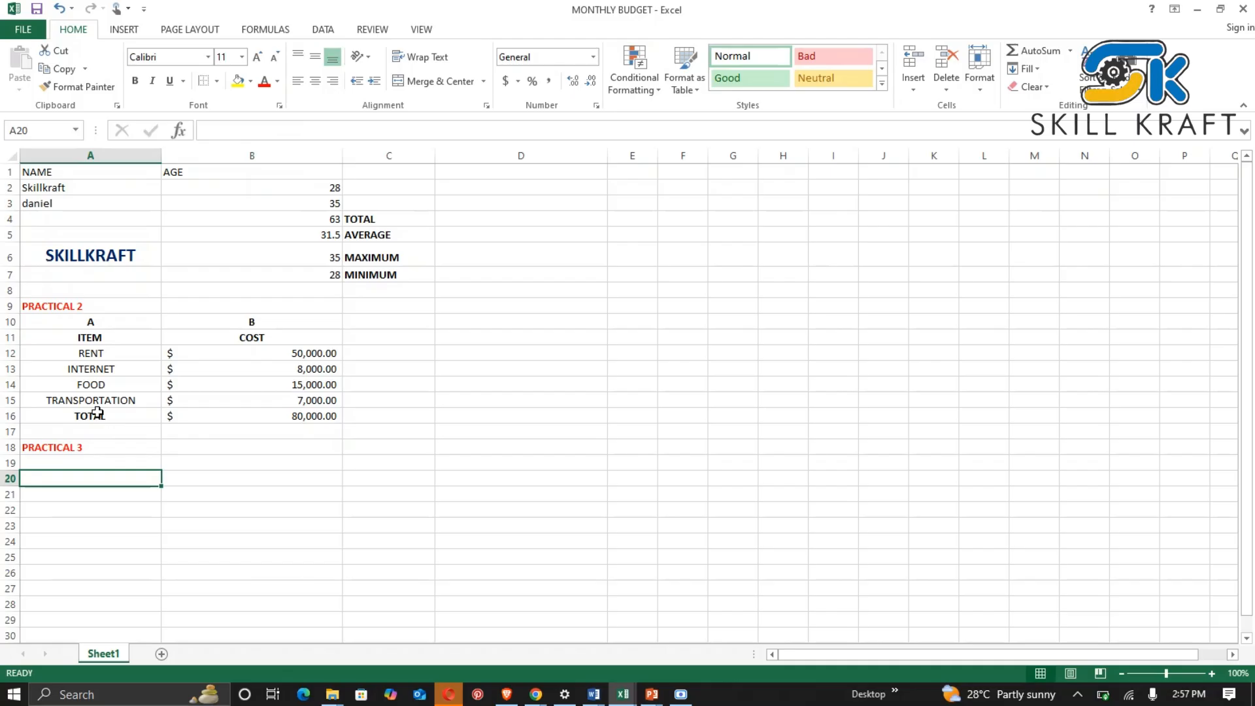
pyautogui.write('MO')
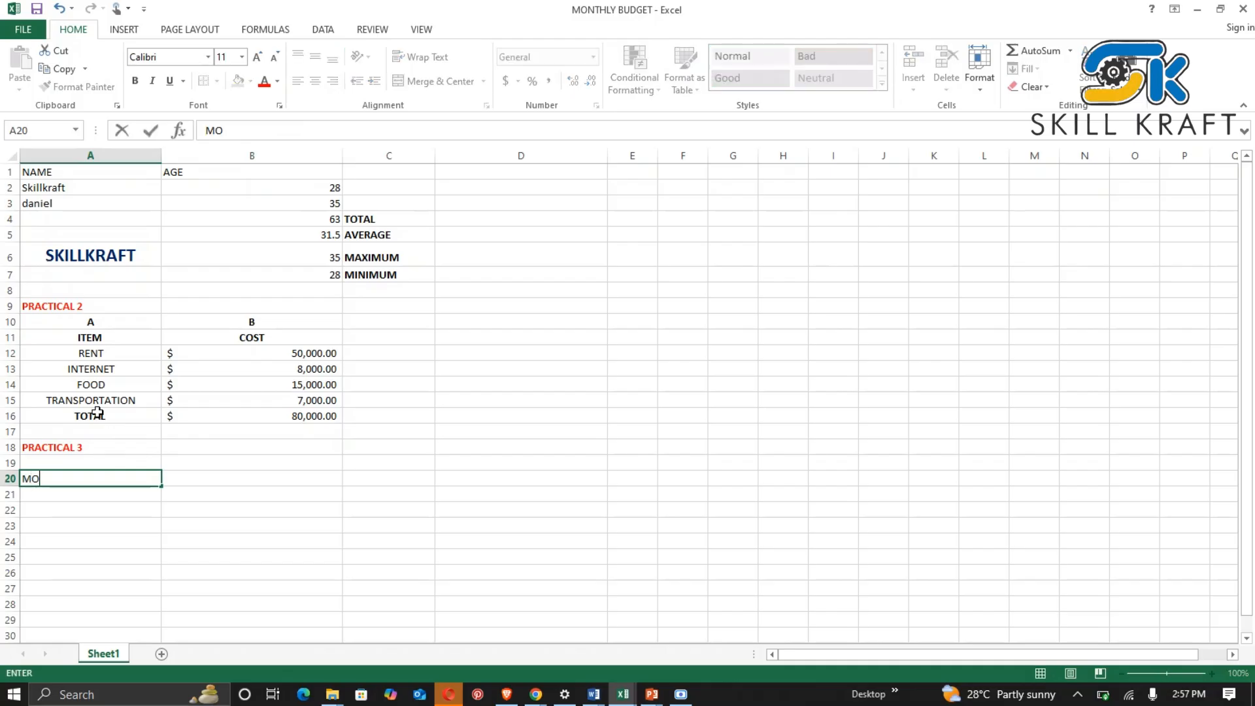
pyautogui.write('NTHL')
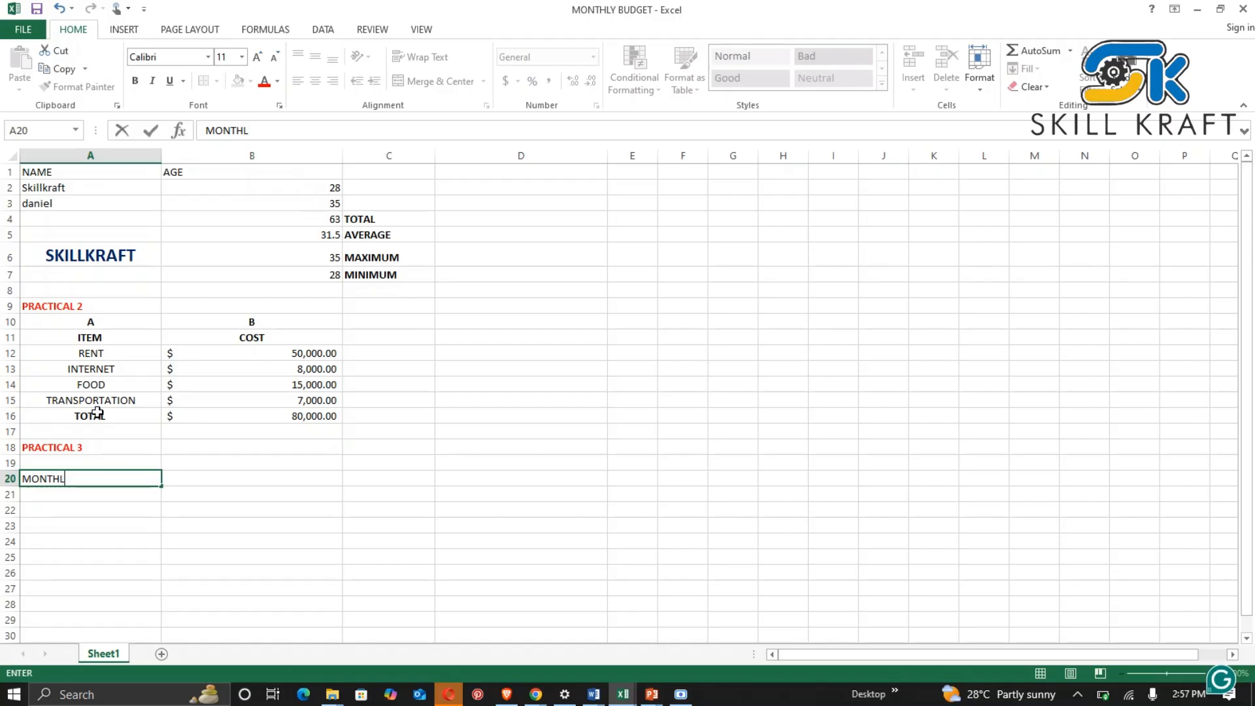
pyautogui.write('Y BUDGET')
pyautogui.click(92, 518)
pyautogui.click(85, 481)
pyautogui.click(134, 81)
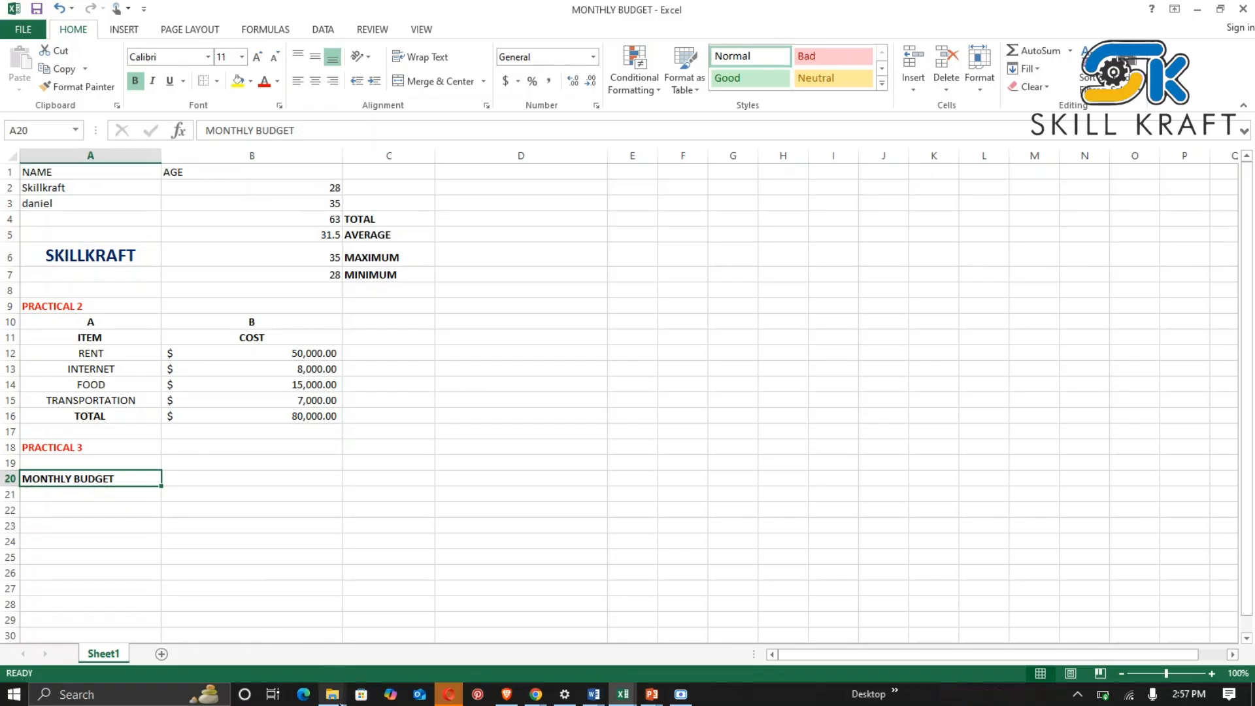
pyautogui.moveTo(342, 698)
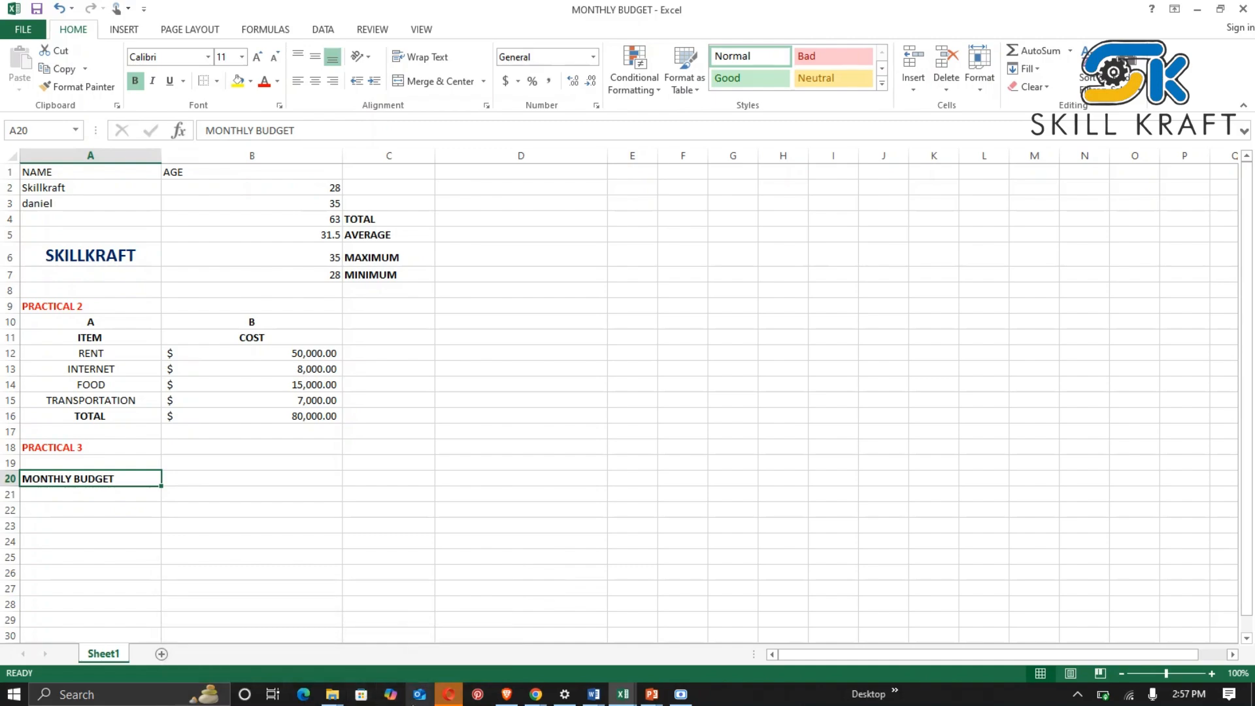
pyautogui.click(680, 694)
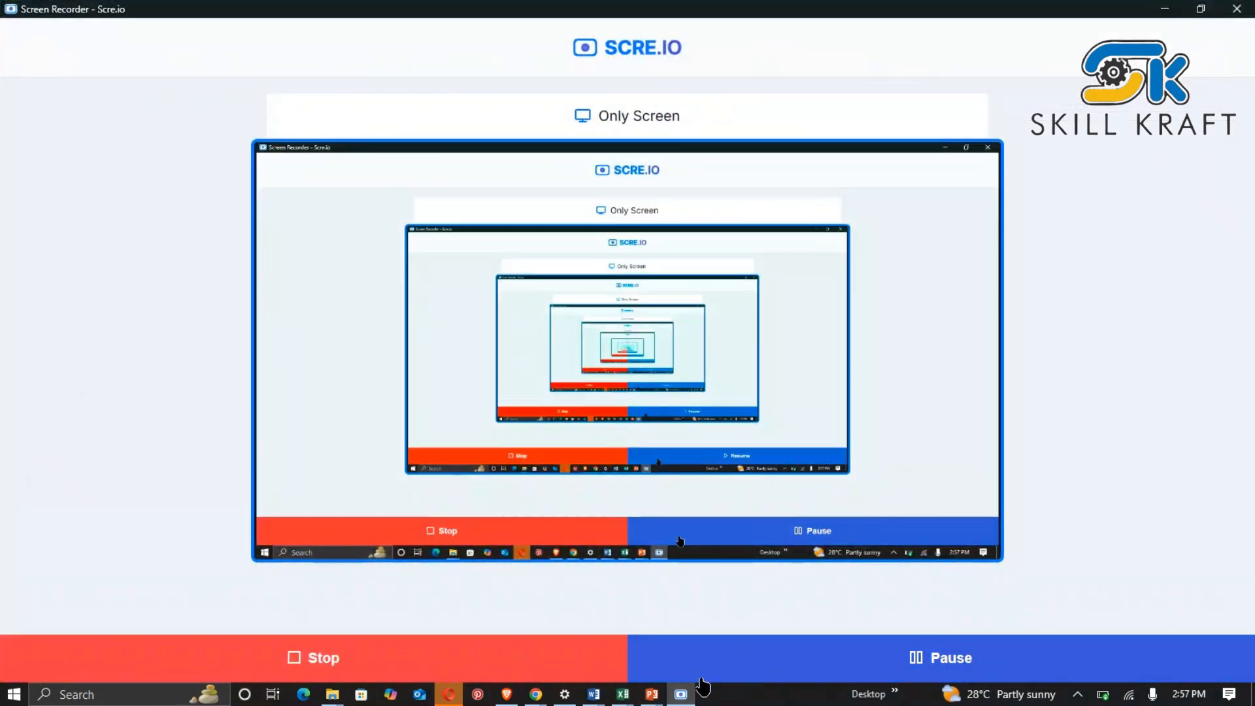
pyautogui.click(680, 694)
pyautogui.click(188, 493)
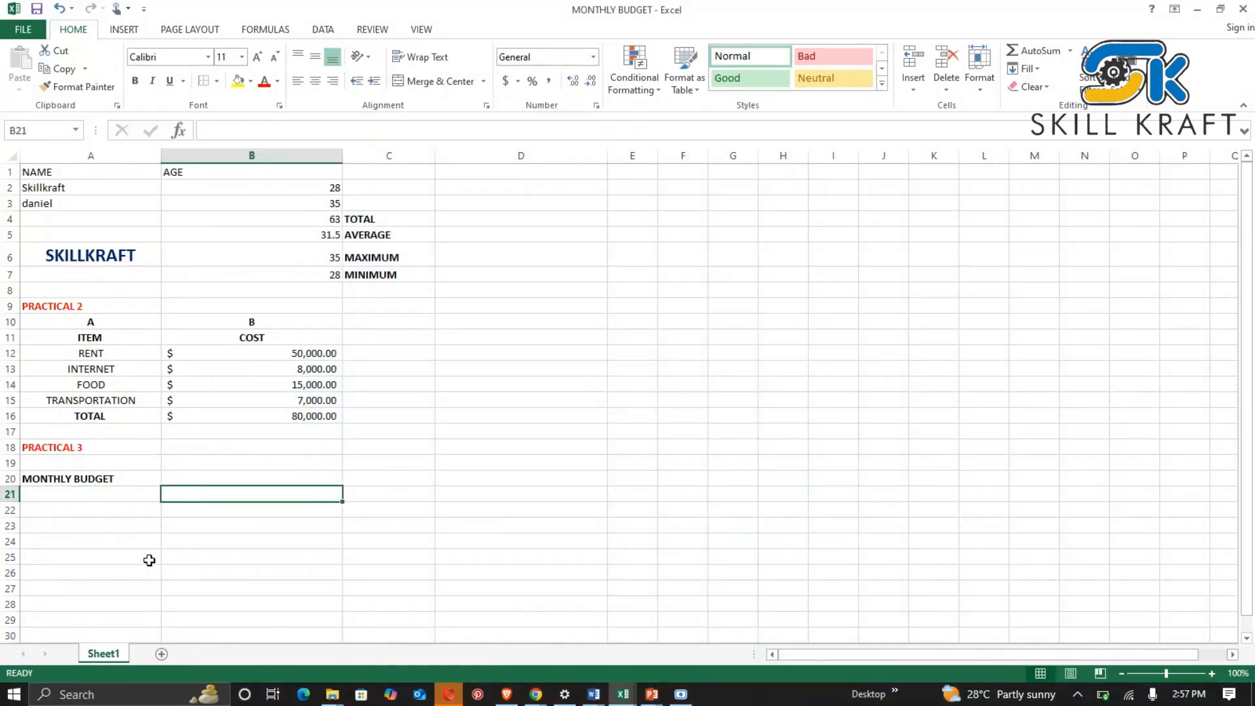
pyautogui.click(70, 499)
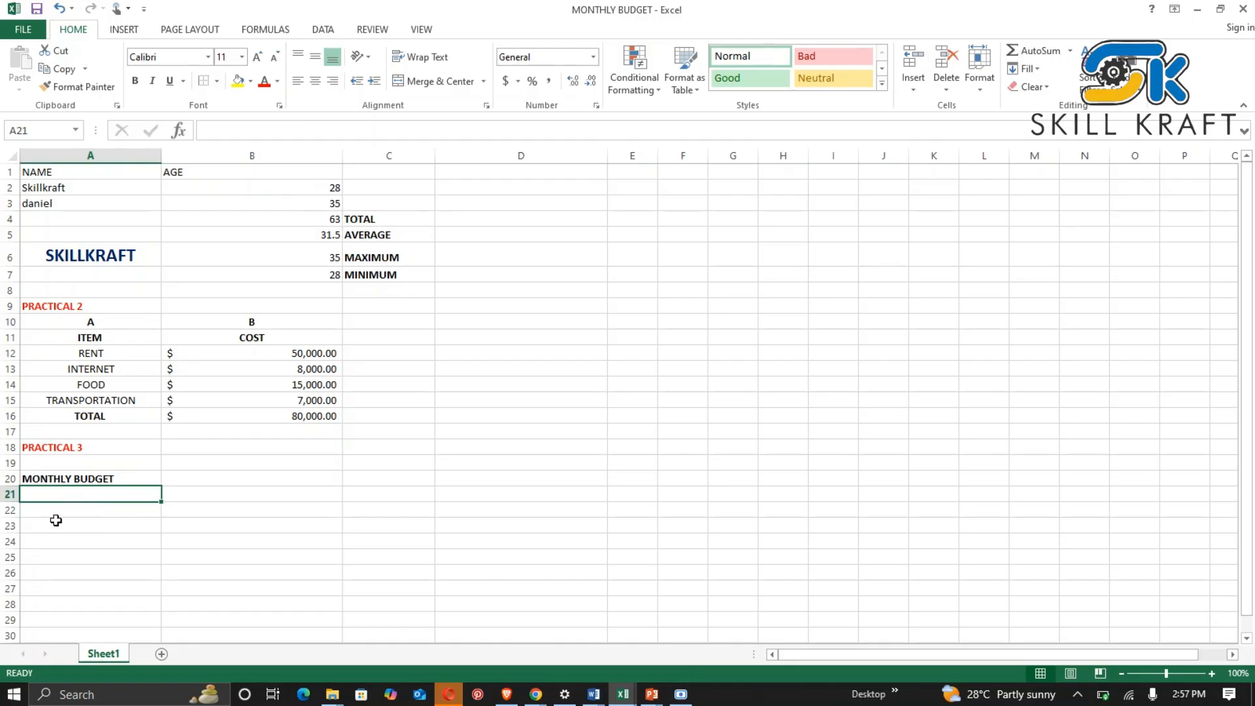
pyautogui.click(63, 515)
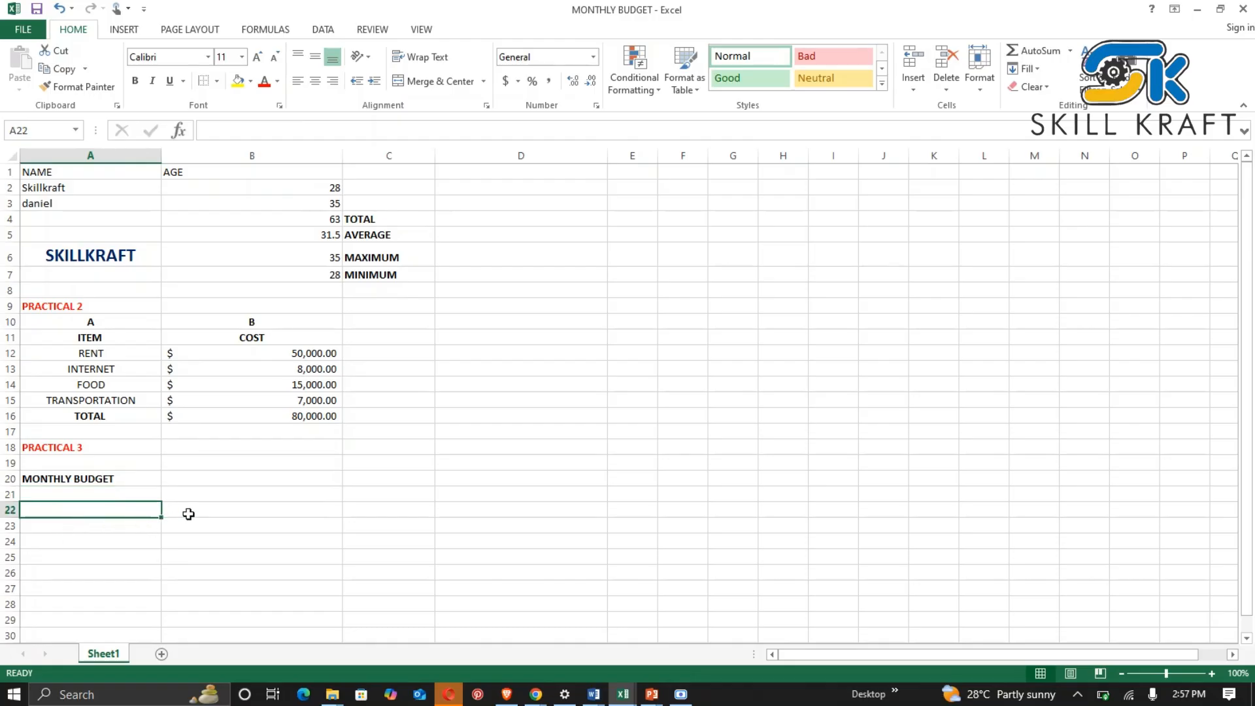
pyautogui.click(222, 496)
pyautogui.click(402, 505)
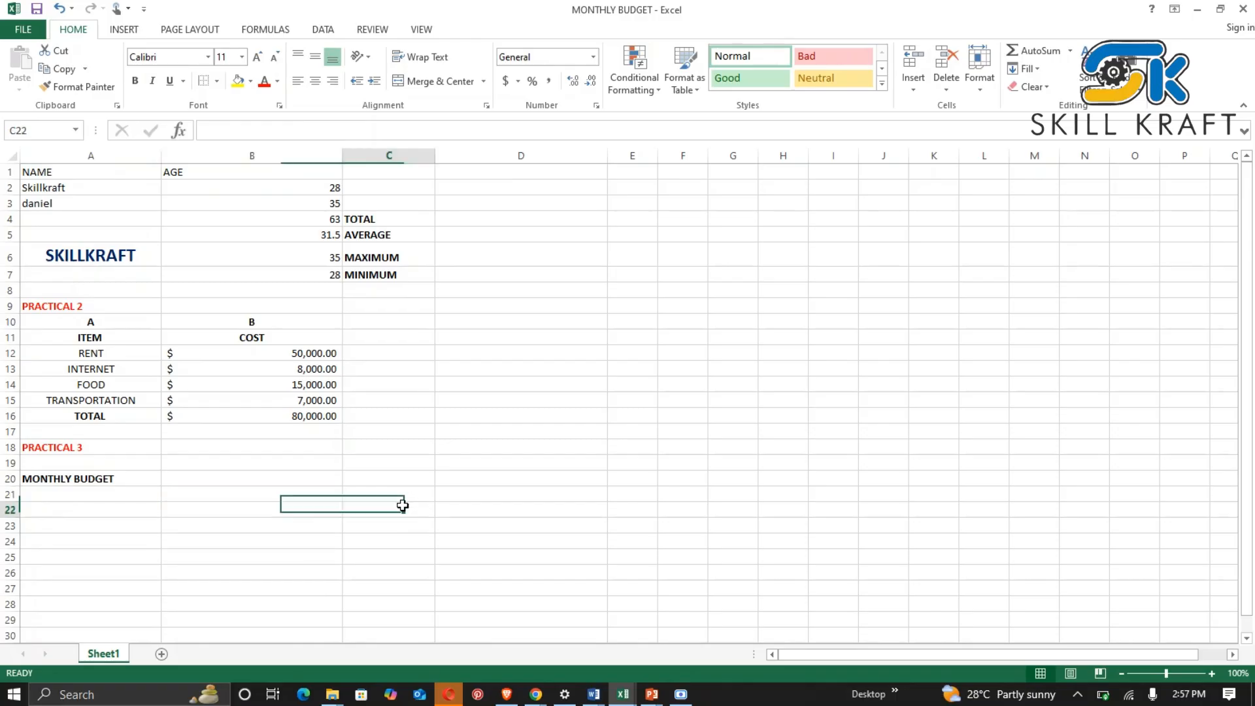
pyautogui.click(512, 510)
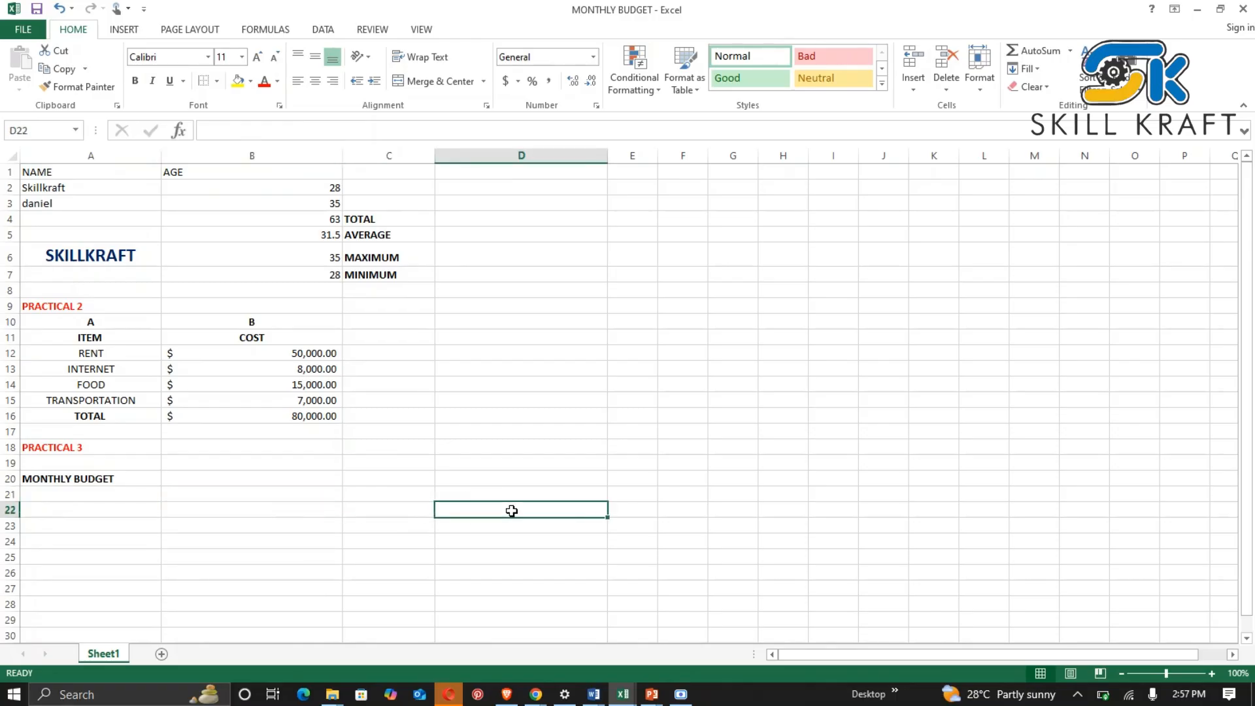
pyautogui.click(65, 483)
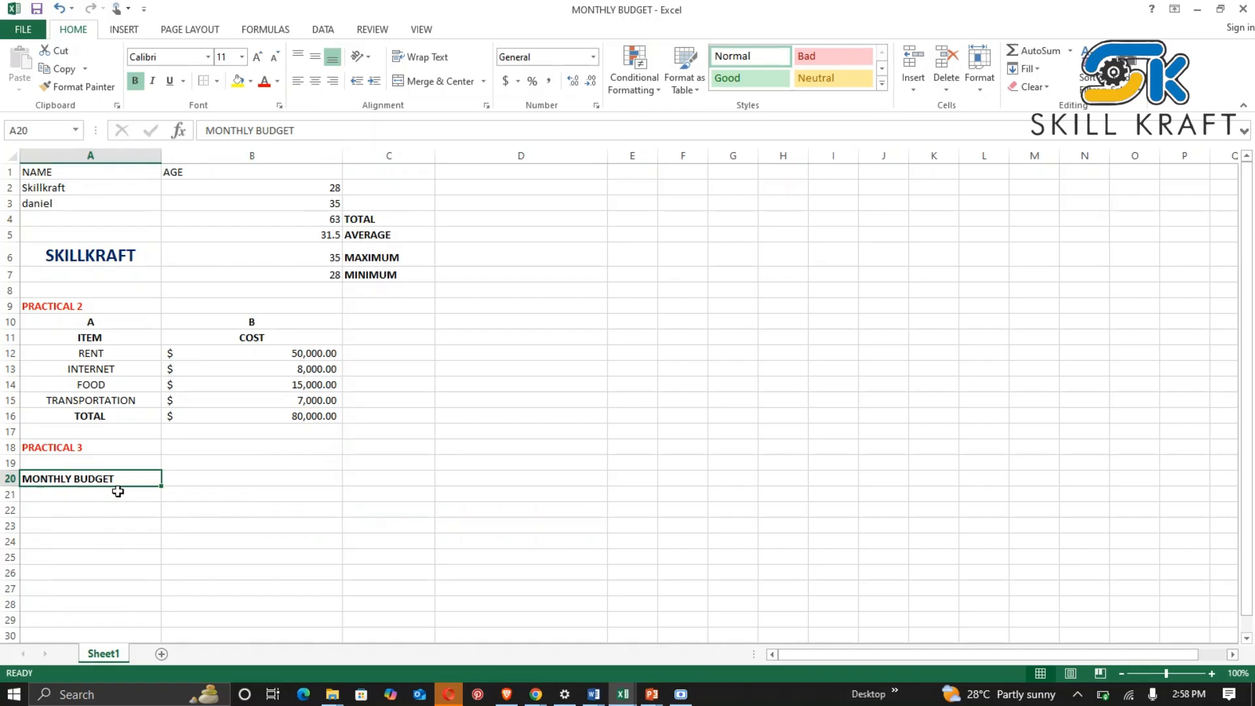
# Enter the column headers ITEM, PLANNED, ACTUAL and DIFFERRENCE in A21 through D21.
pyautogui.click(73, 494)
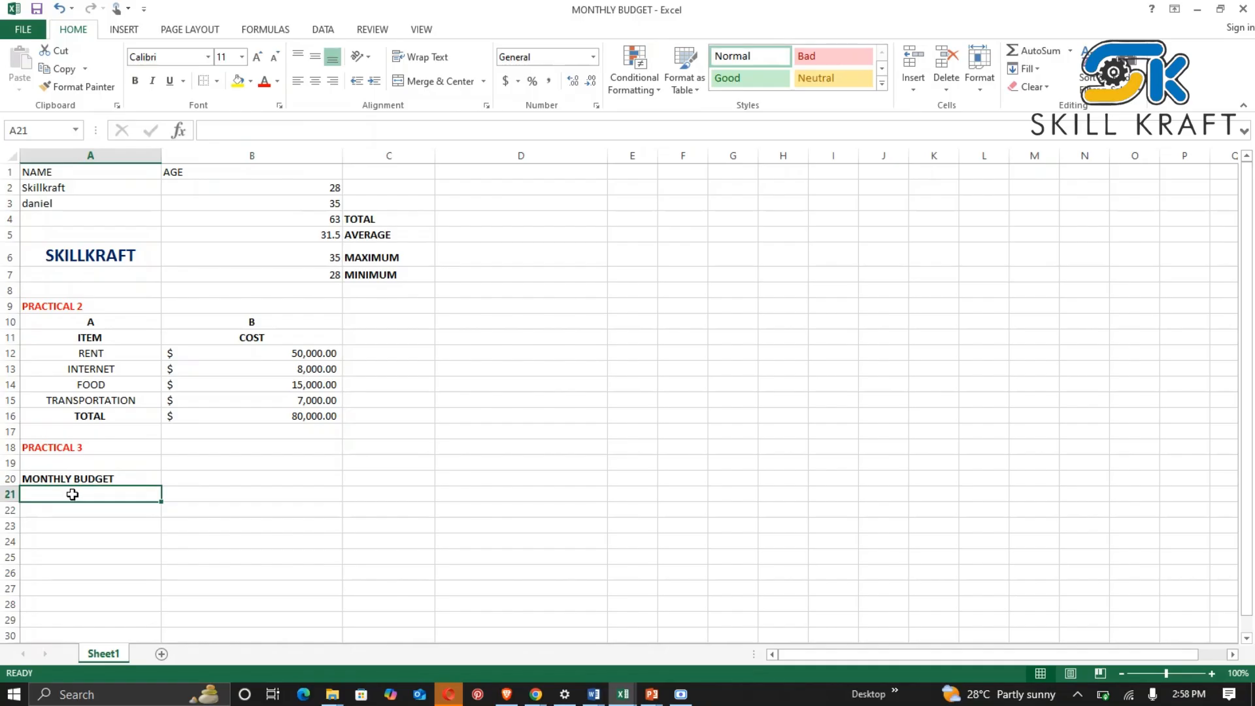
pyautogui.write('ITEM')
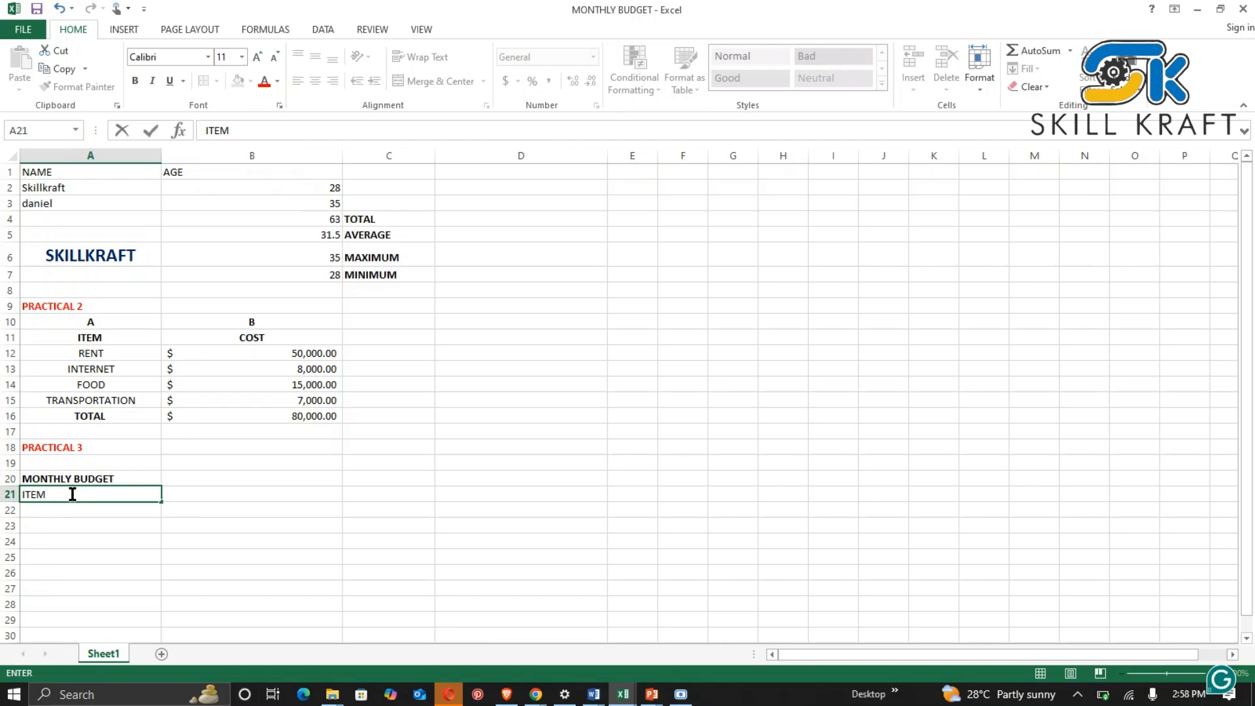
pyautogui.press('Tab')
pyautogui.write('P')
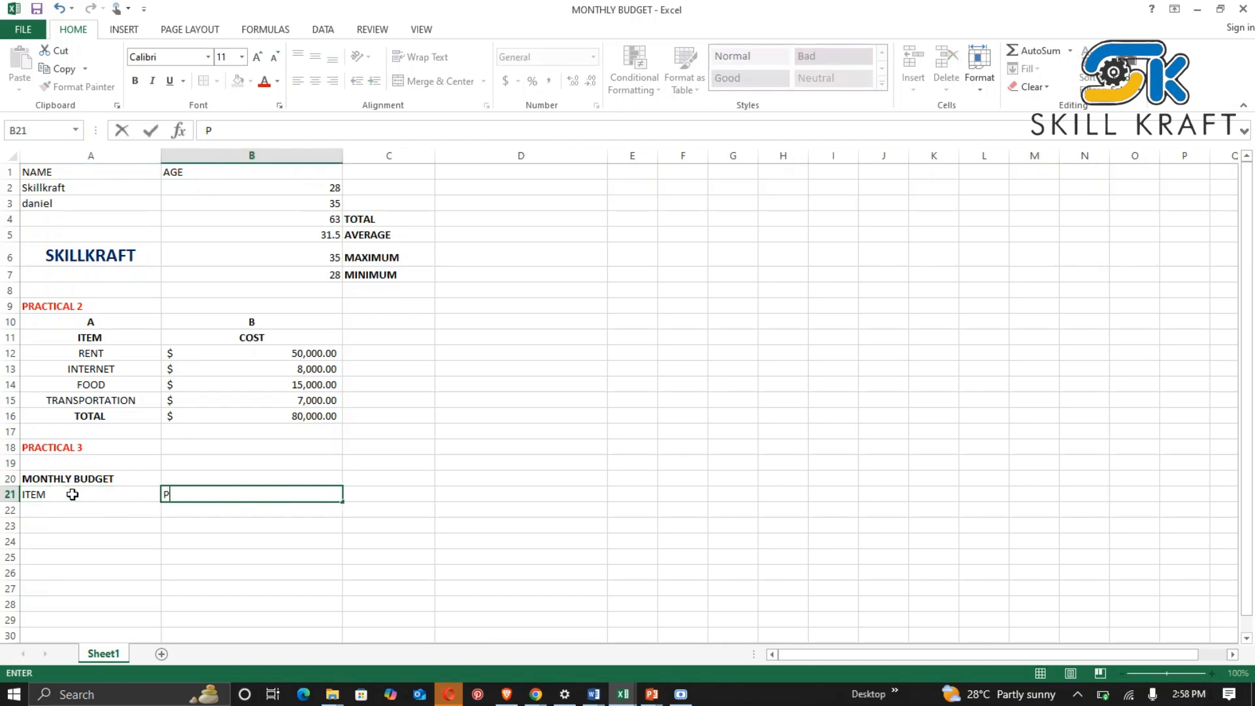
pyautogui.write('LANNED')
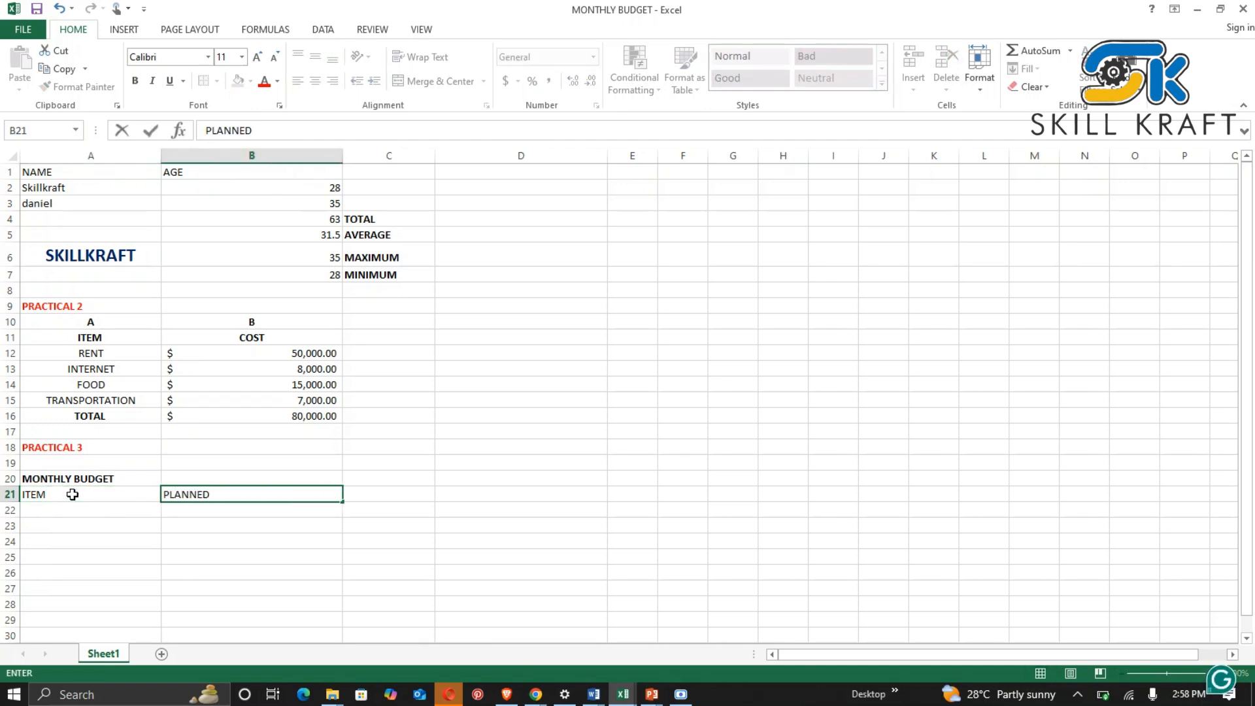
pyautogui.press('Tab')
pyautogui.write('ACT')
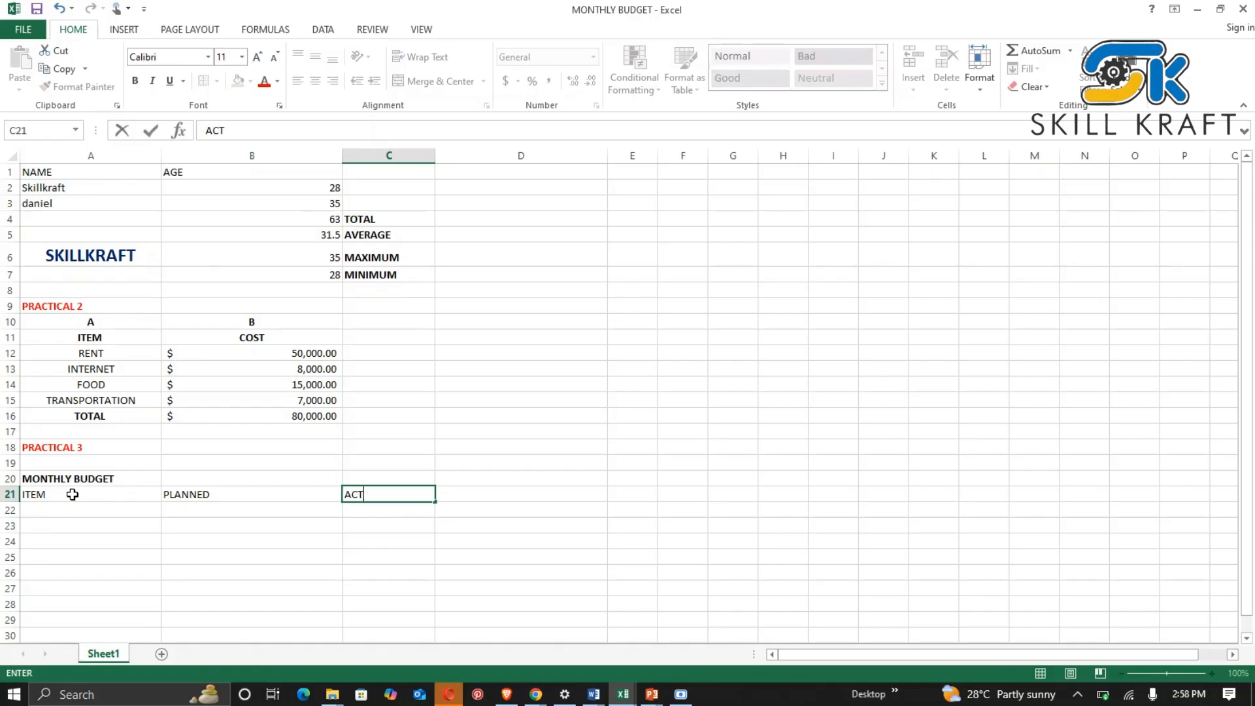
pyautogui.write('UAL')
pyautogui.press('Tab')
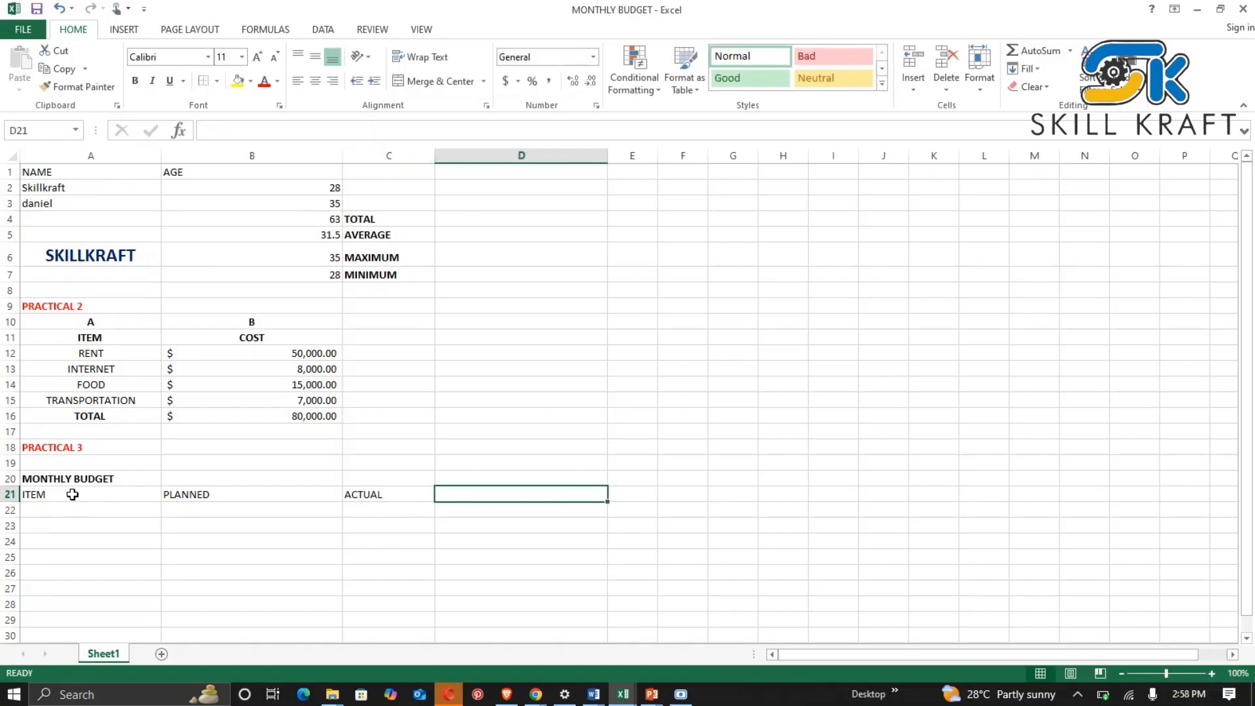
pyautogui.write('DIFF')
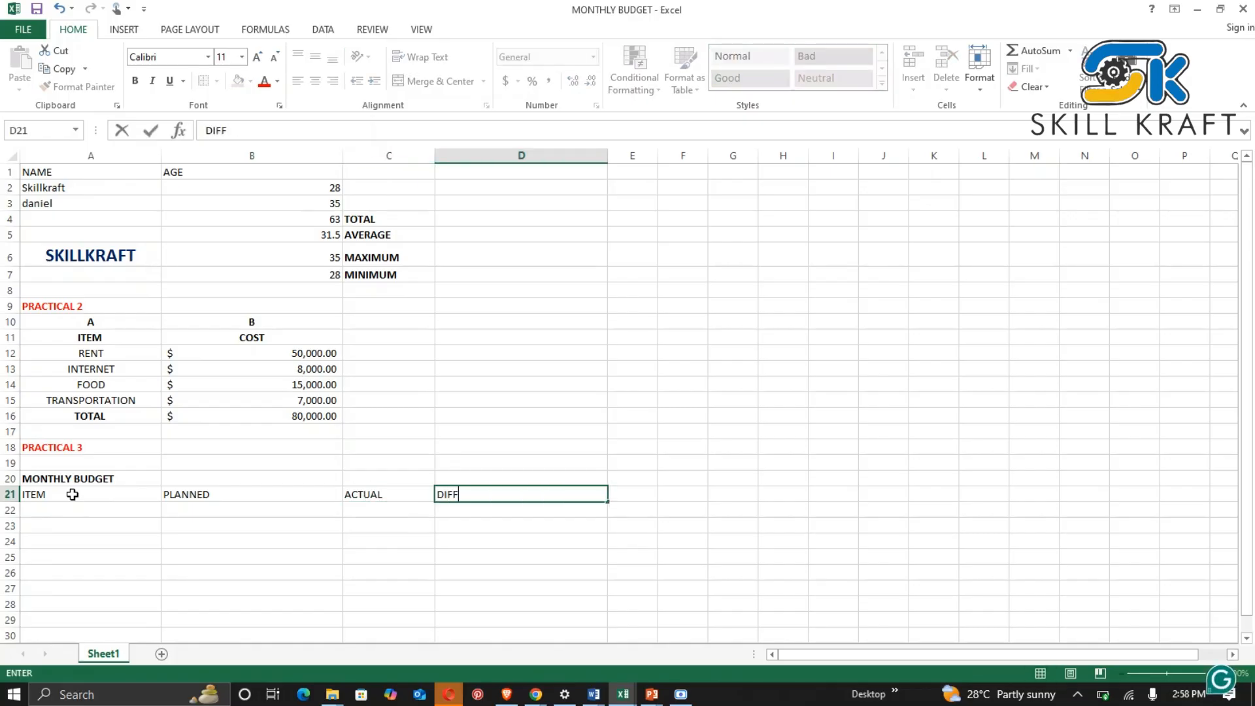
pyautogui.write('ERRENCE')
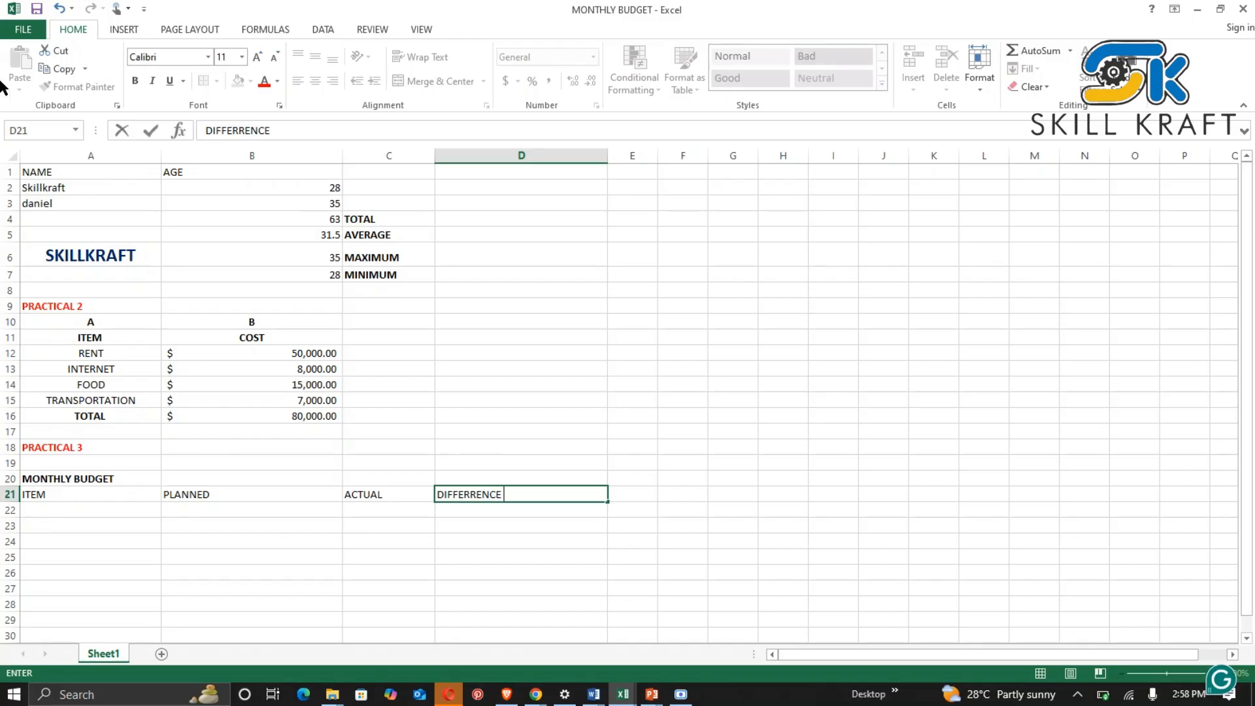
pyautogui.click(68, 509)
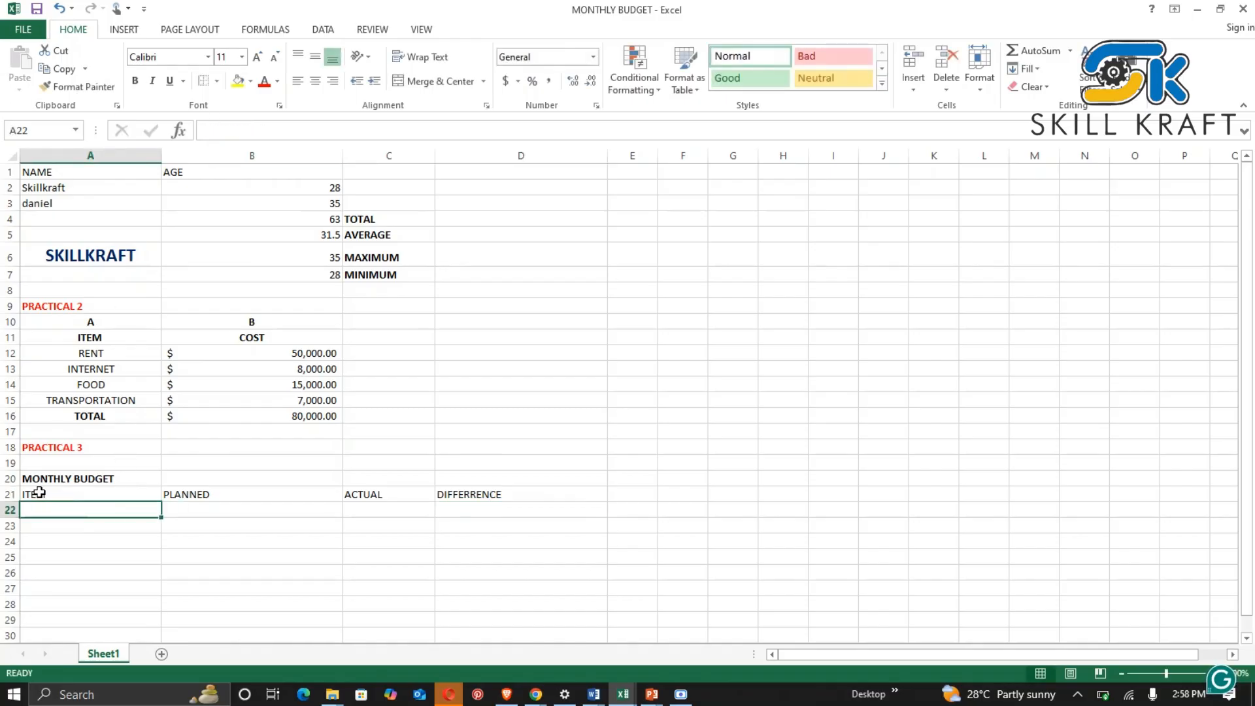
# Make the column headers in A21 through D21 bold.
pyautogui.moveTo(33, 491); pyautogui.dragTo(487, 490)
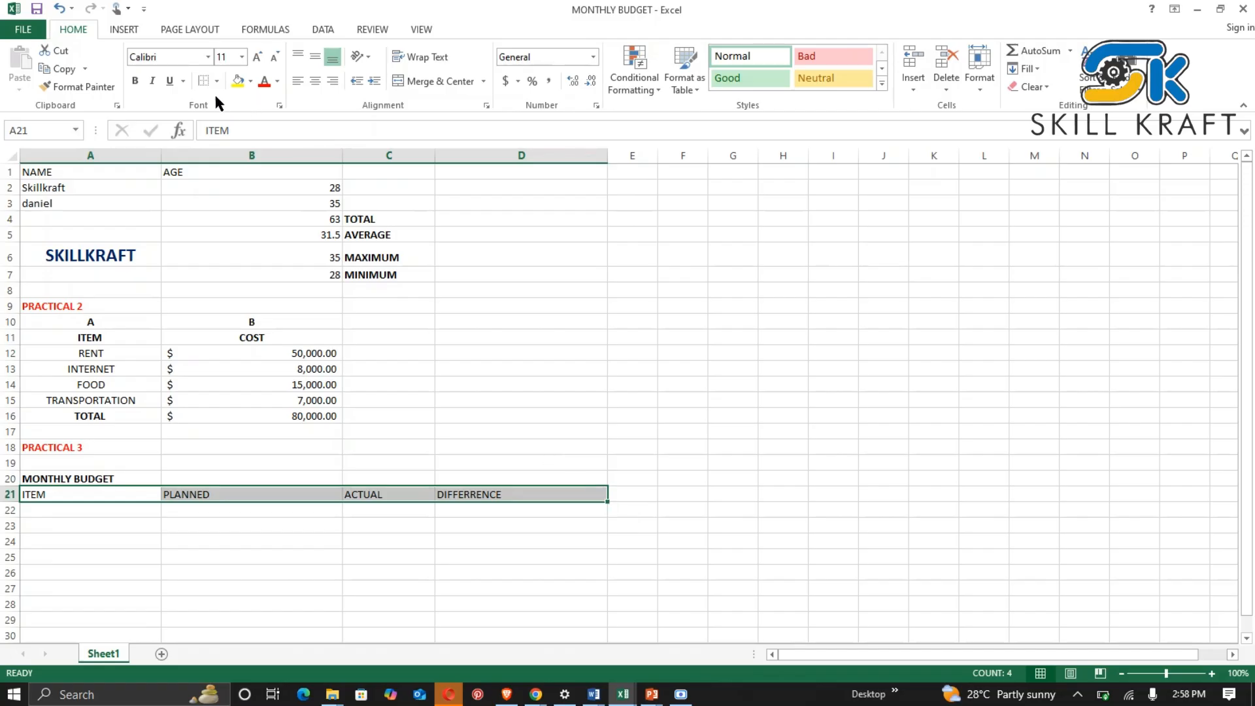
pyautogui.click(133, 80)
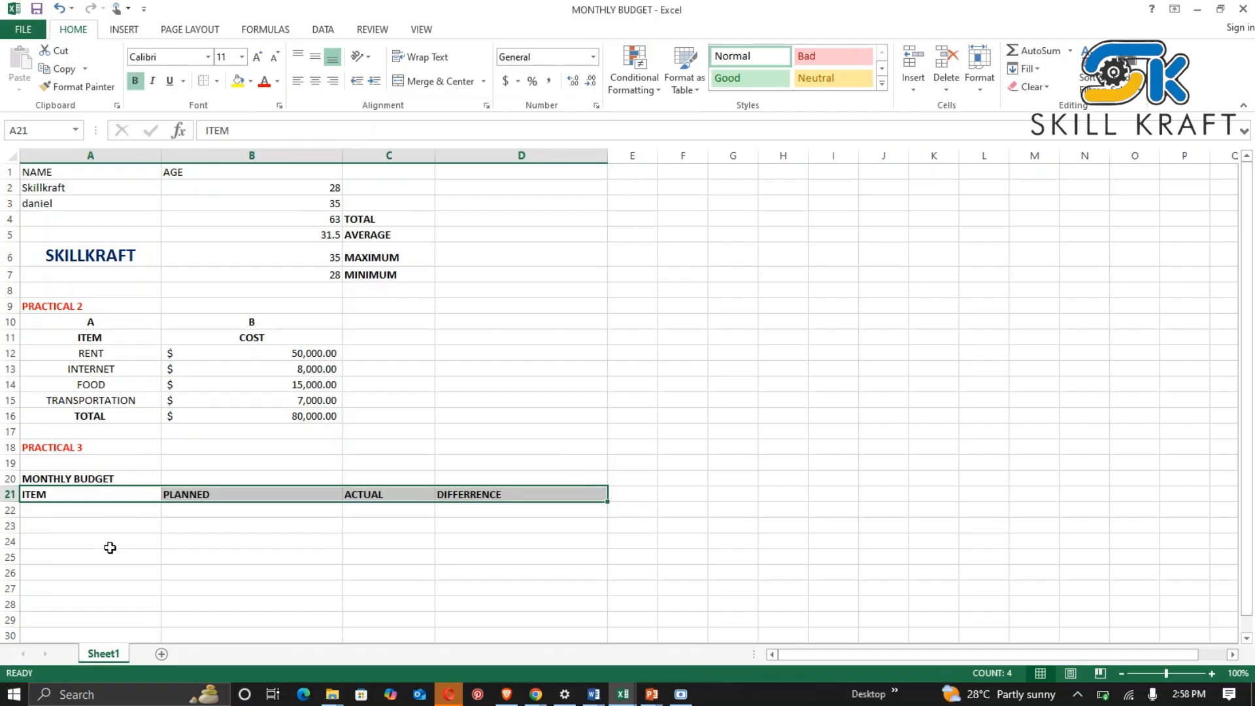
pyautogui.click(82, 528)
# List the budget items RENT, GROCERIES and TRANSPORT in A22 through A24, then select B22.
pyautogui.click(81, 509)
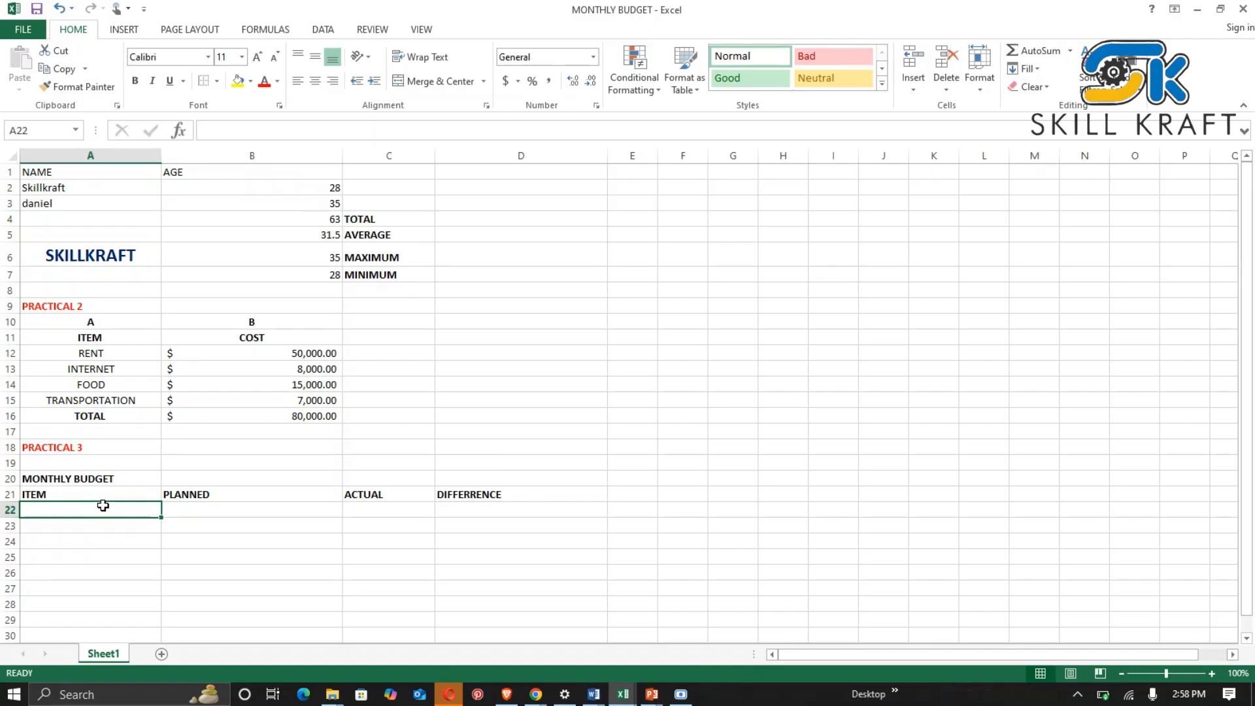
pyautogui.write('R')
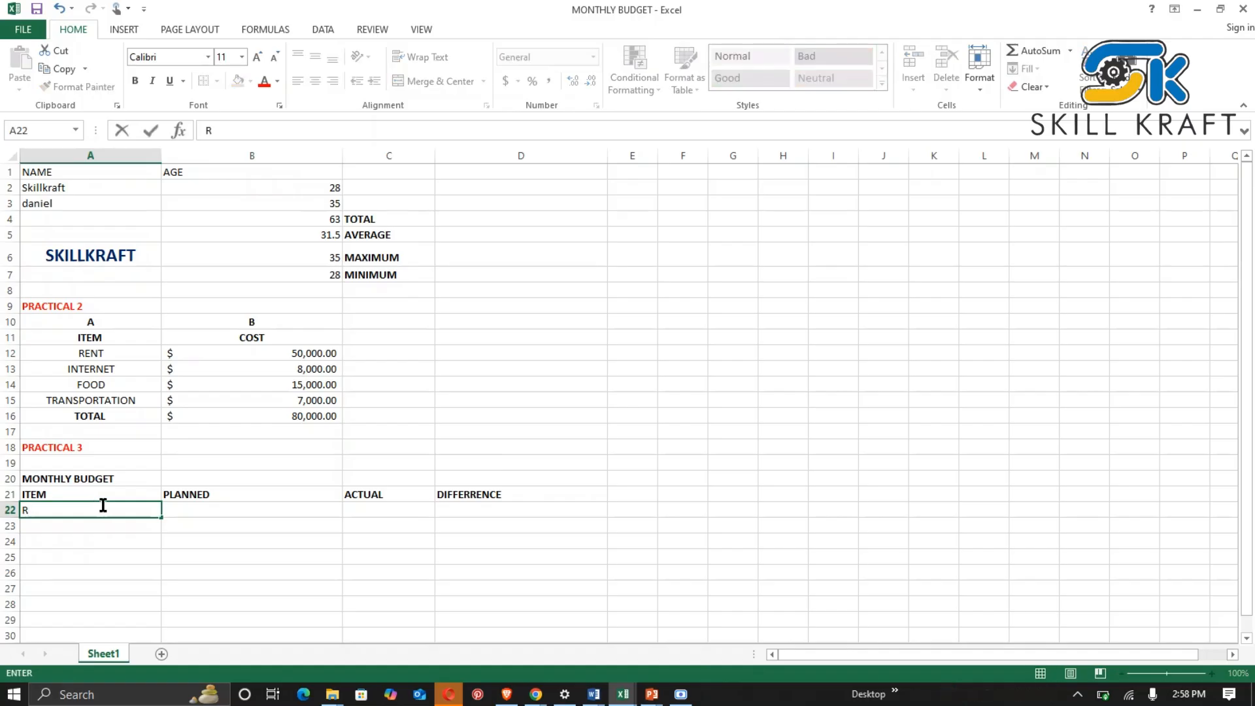
pyautogui.write('EBT')
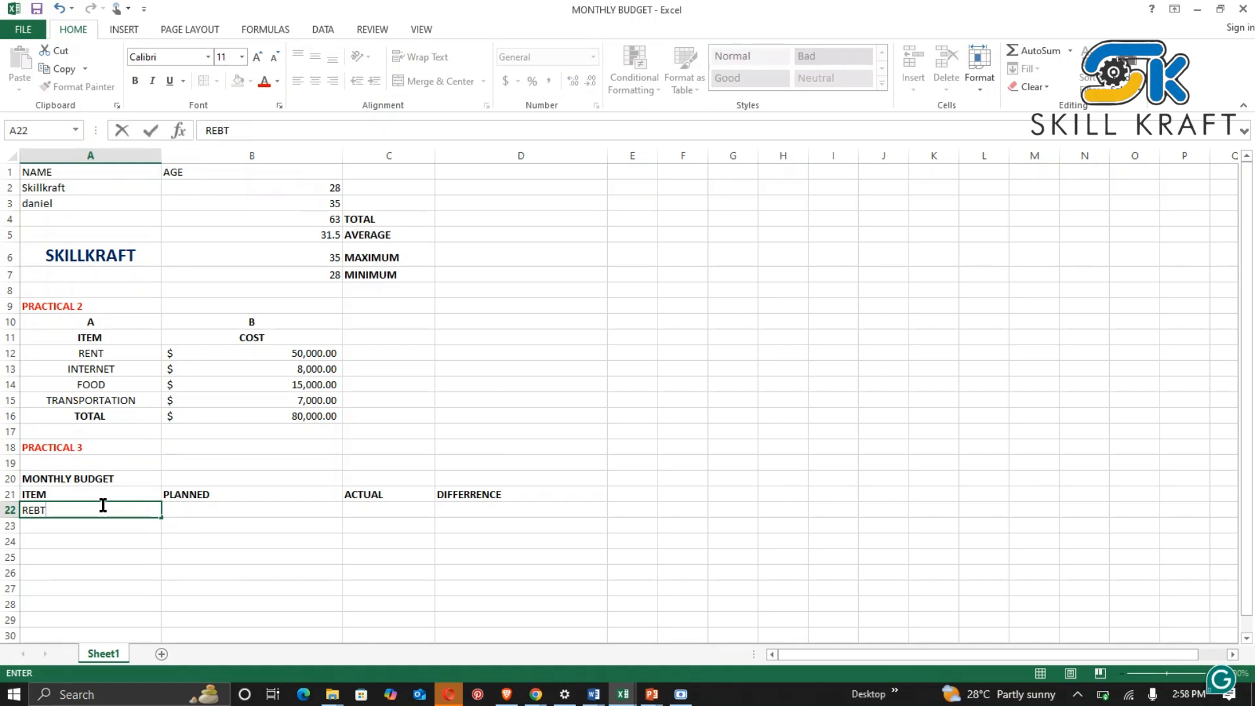
pyautogui.press('BackSpace')
pyautogui.press('BackSpace')
pyautogui.write('NT')
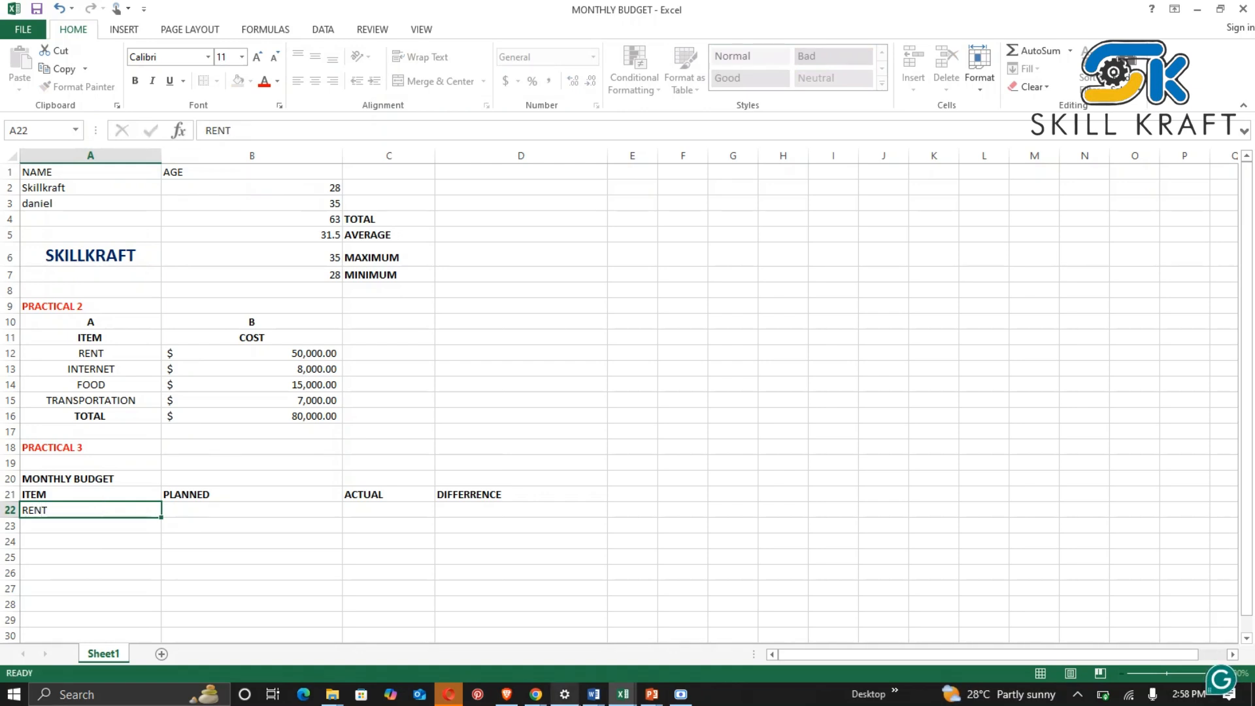
pyautogui.press('Return')
pyautogui.moveTo(564, 694)
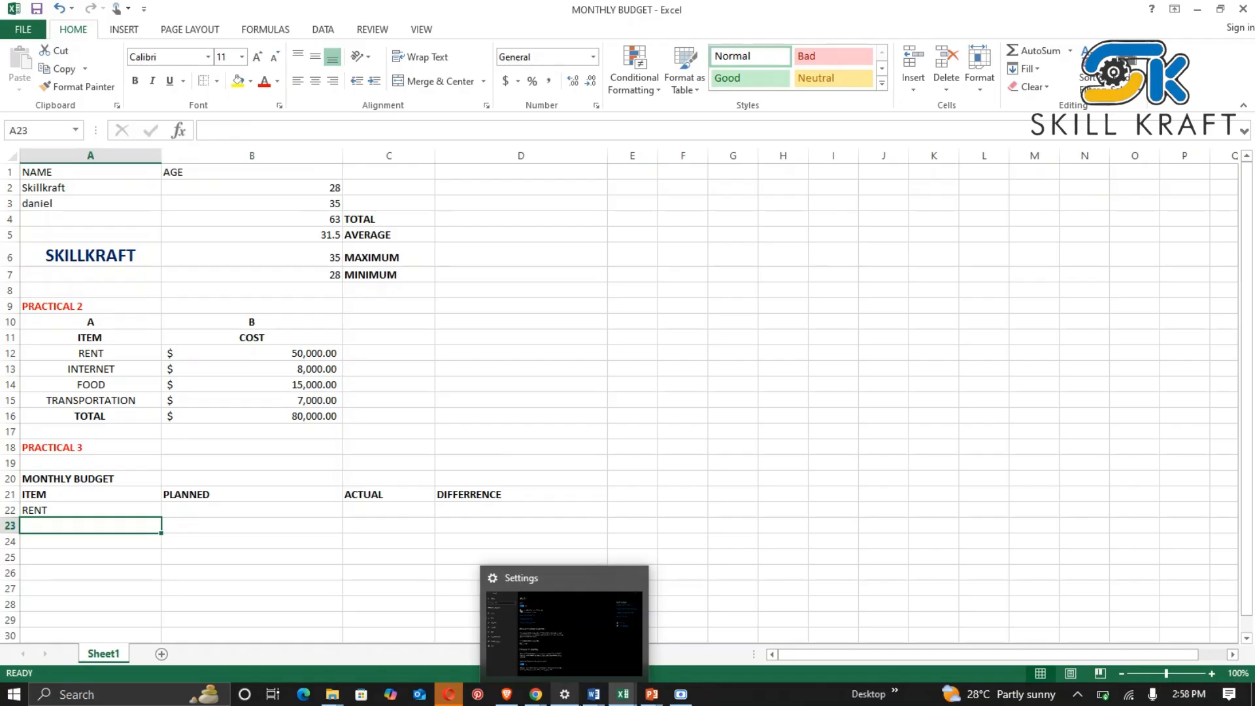
pyautogui.write('GROC')
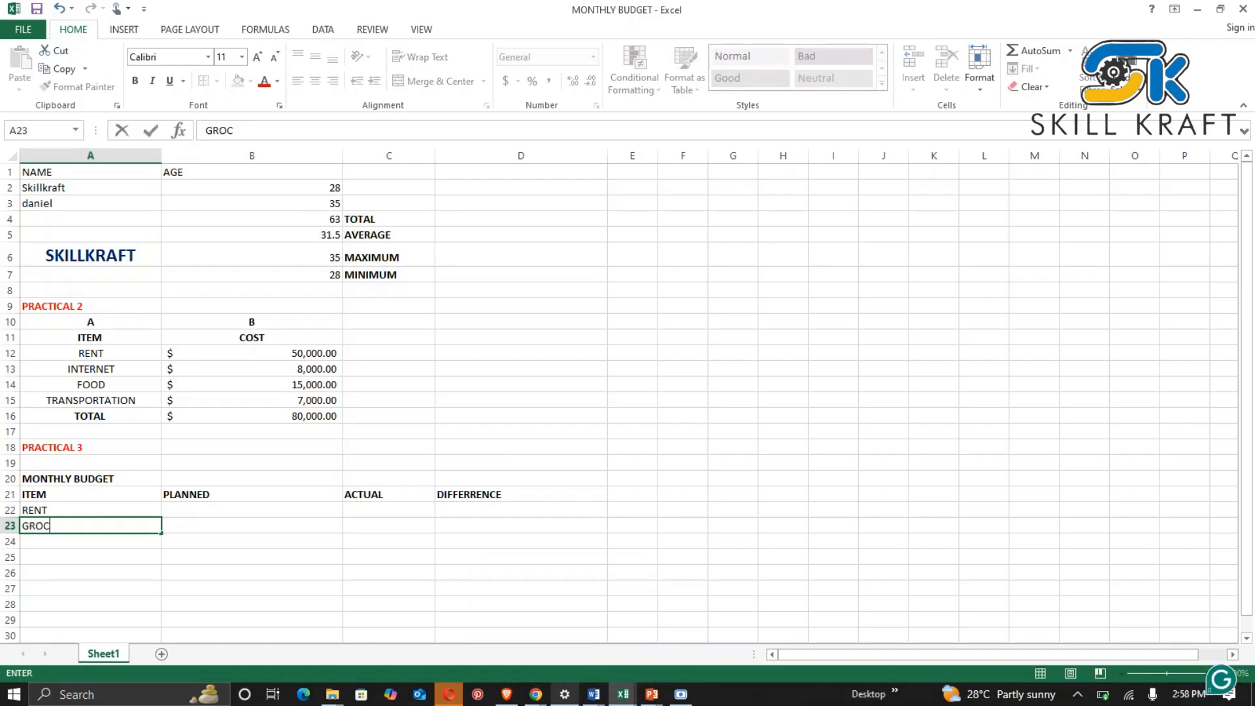
pyautogui.write('ERIES')
pyautogui.press('Return')
pyautogui.write('TR')
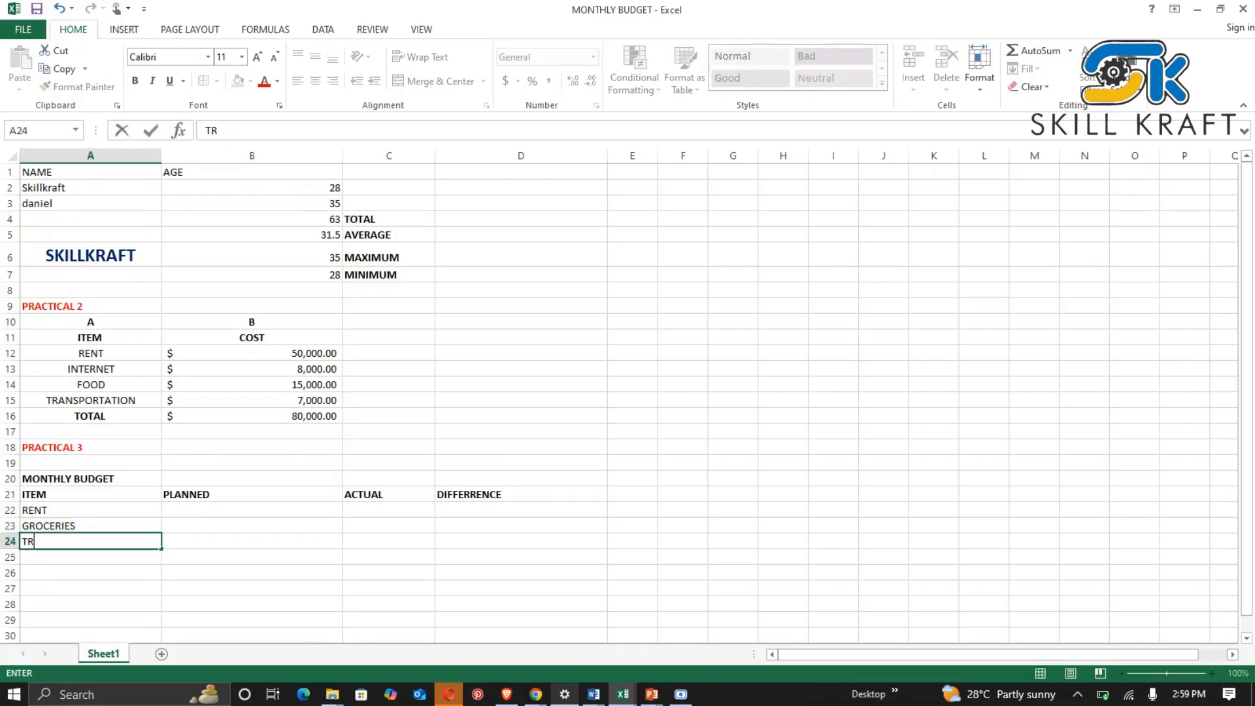
pyautogui.write('ANSPORT')
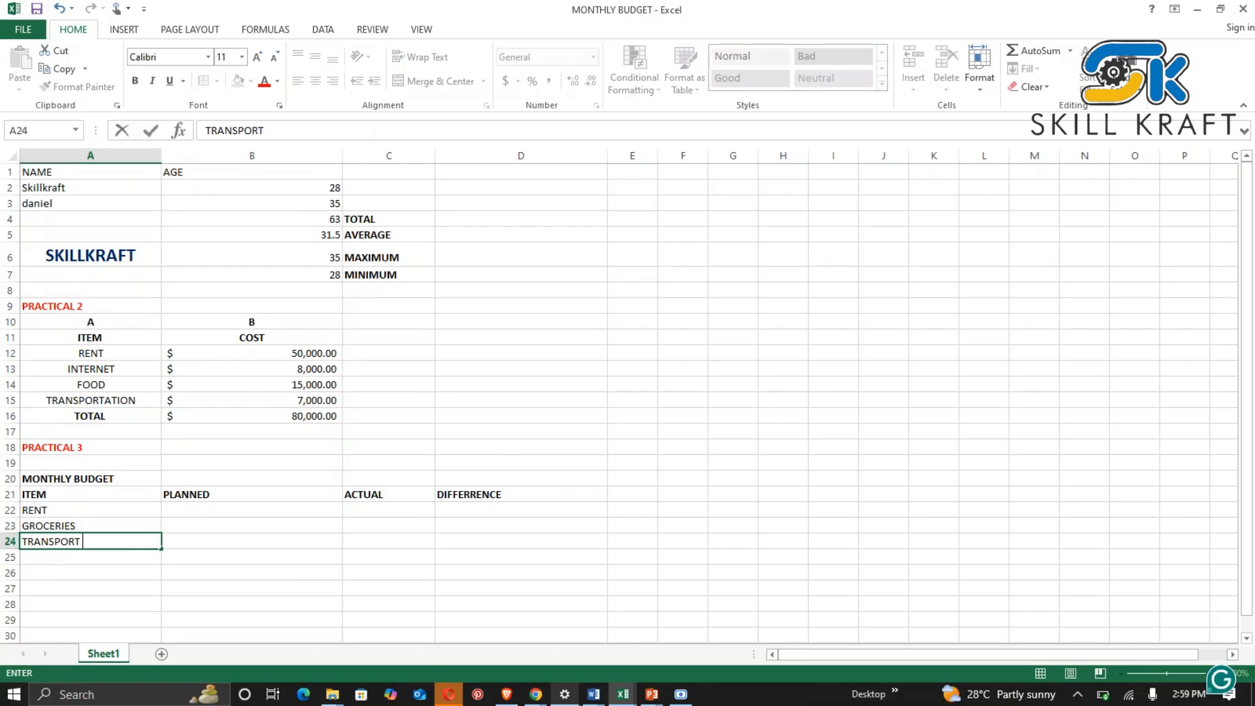
pyautogui.press('Tab')
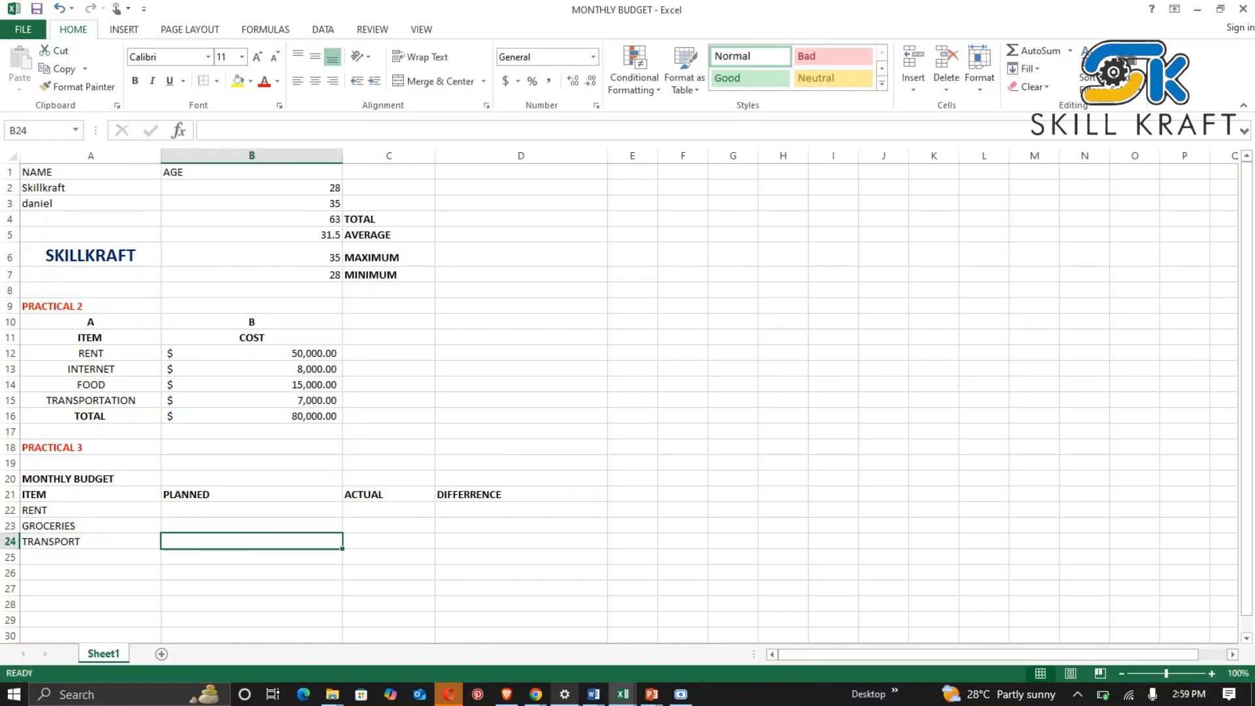
pyautogui.click(246, 508)
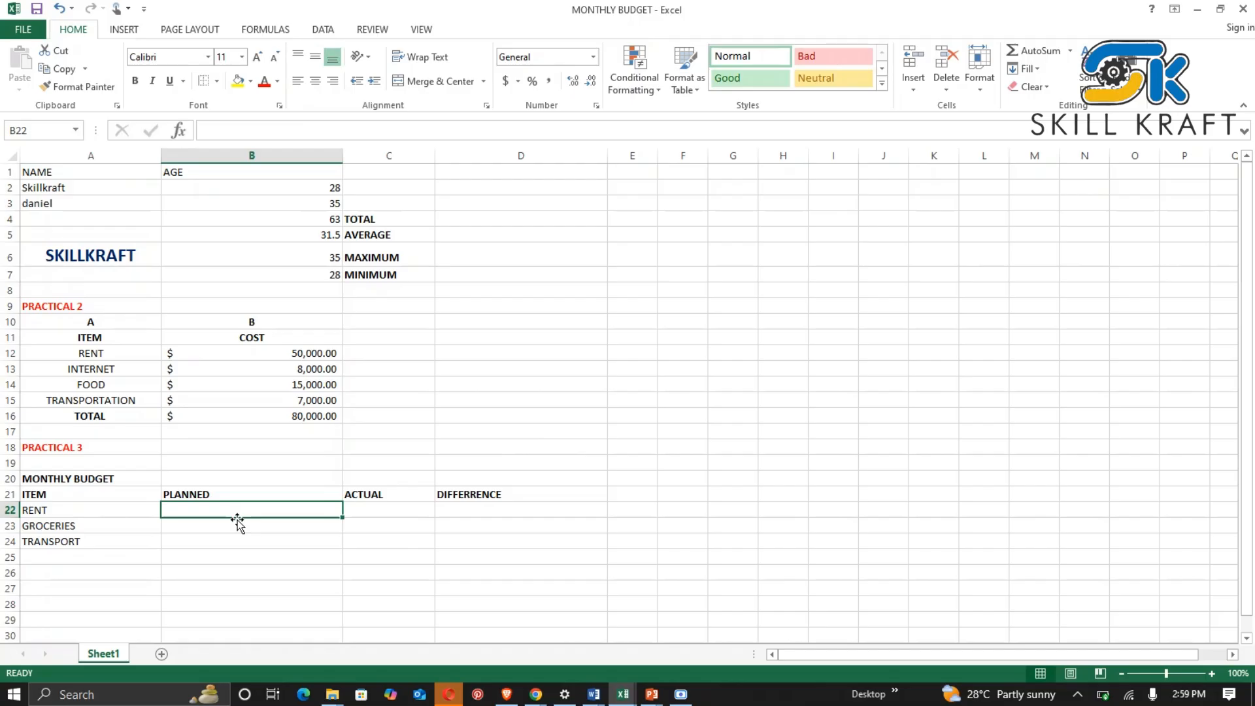
# Enter RENT's planned cost of 100000 in B22 and its actual cost of 1000000 in C22.
pyautogui.write('1')
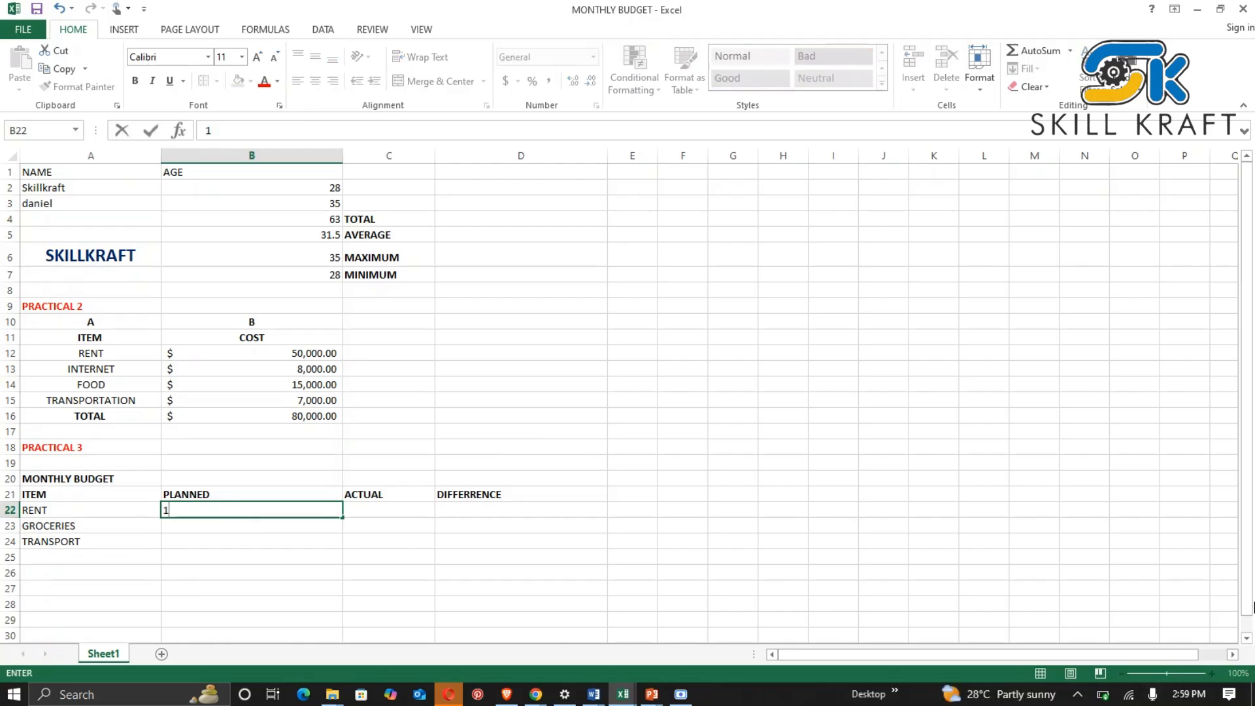
pyautogui.write('0000')
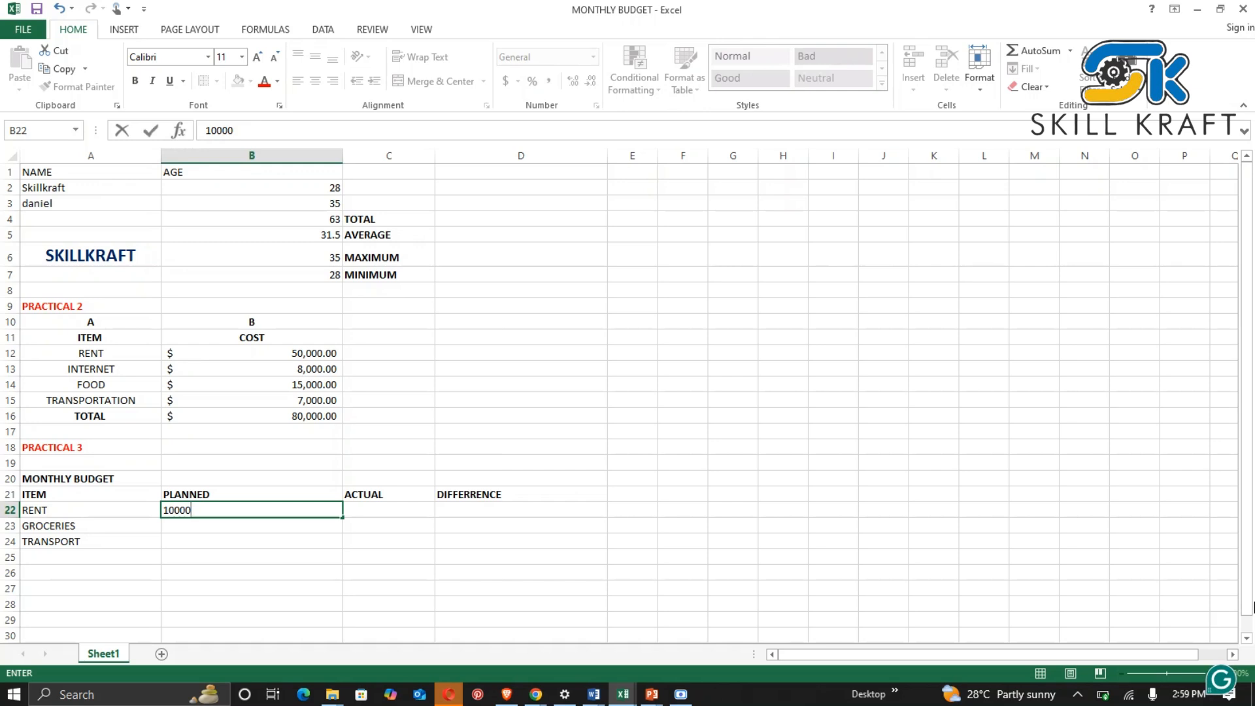
pyautogui.write('0')
pyautogui.press('Tab')
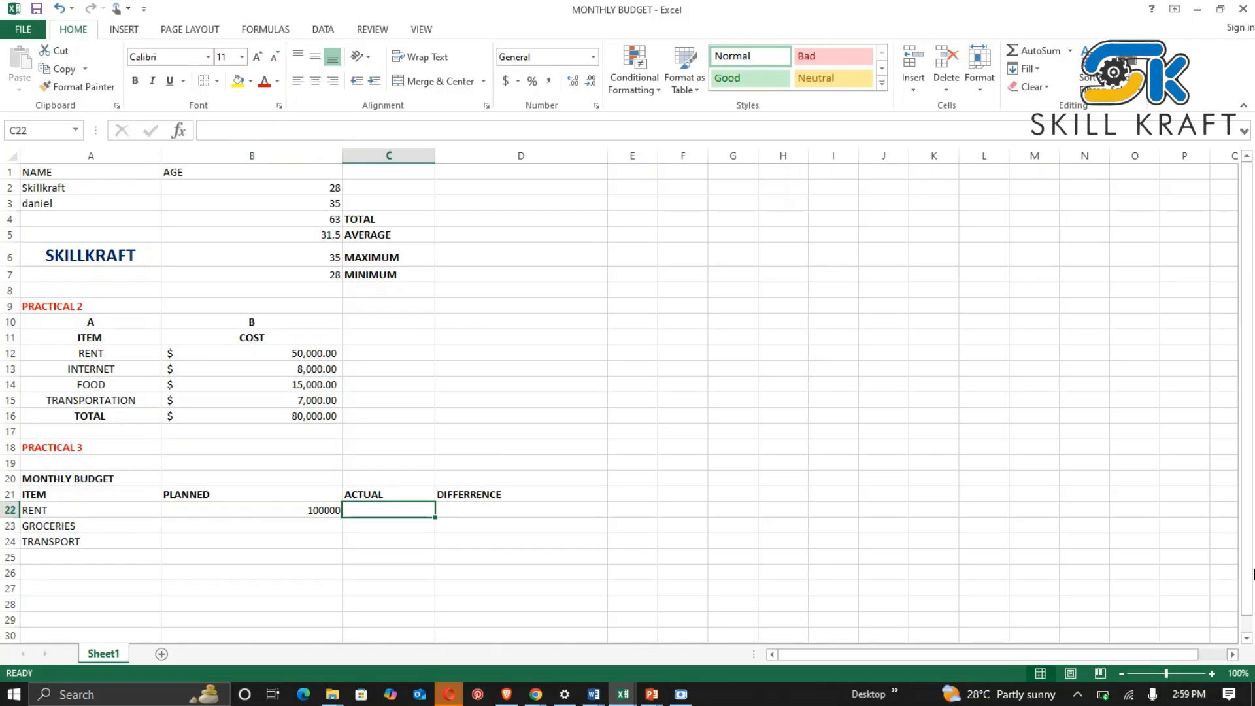
pyautogui.write('1')
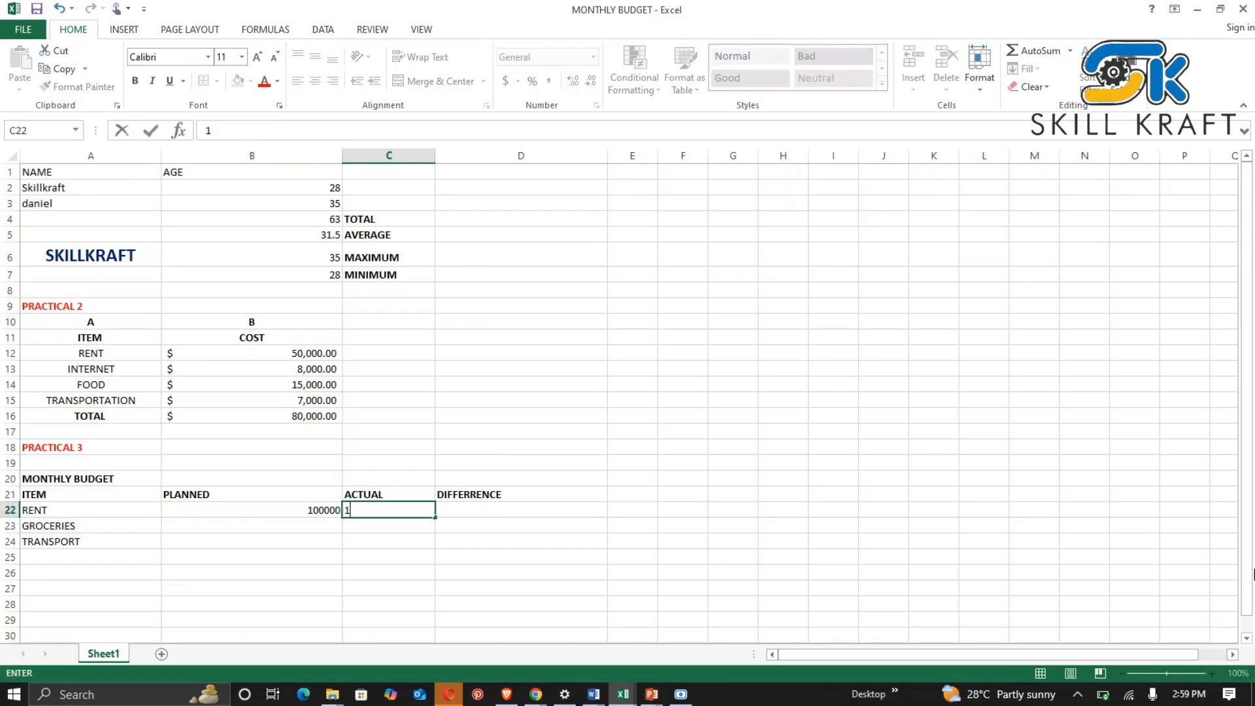
pyautogui.write('000000')
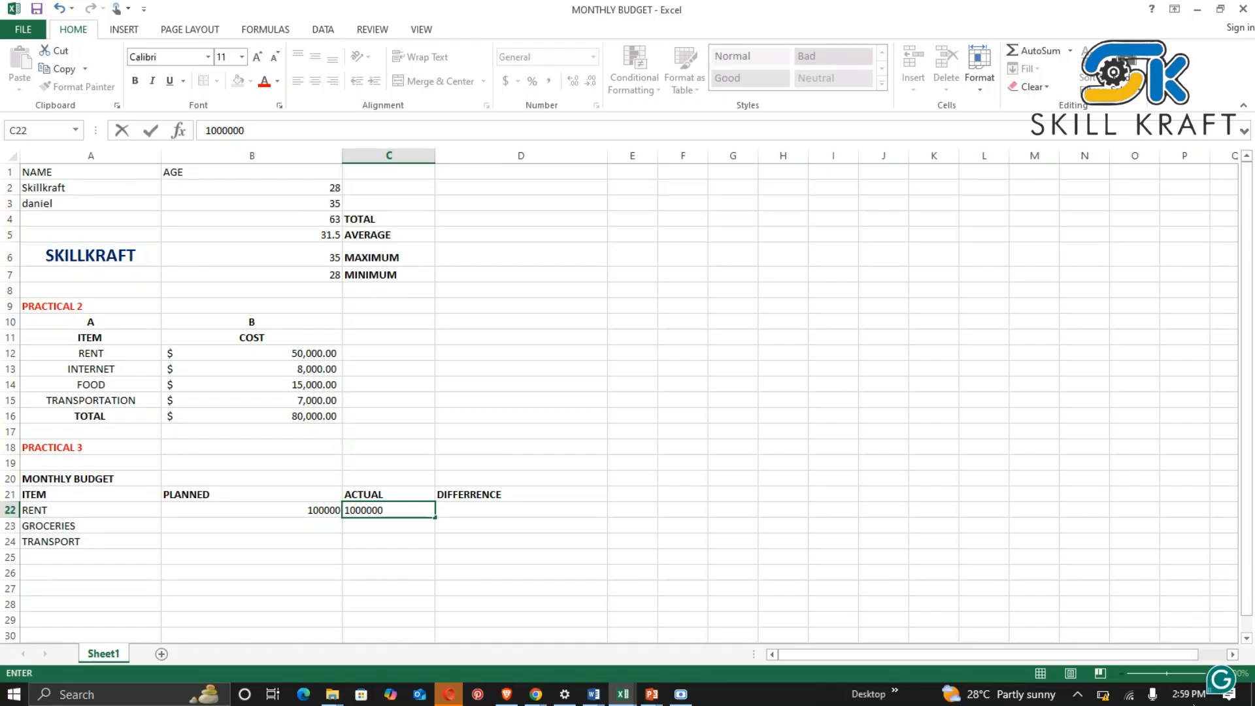
# Enter 40000 as the planned cost of GROCERIES in B23.
pyautogui.click(217, 523)
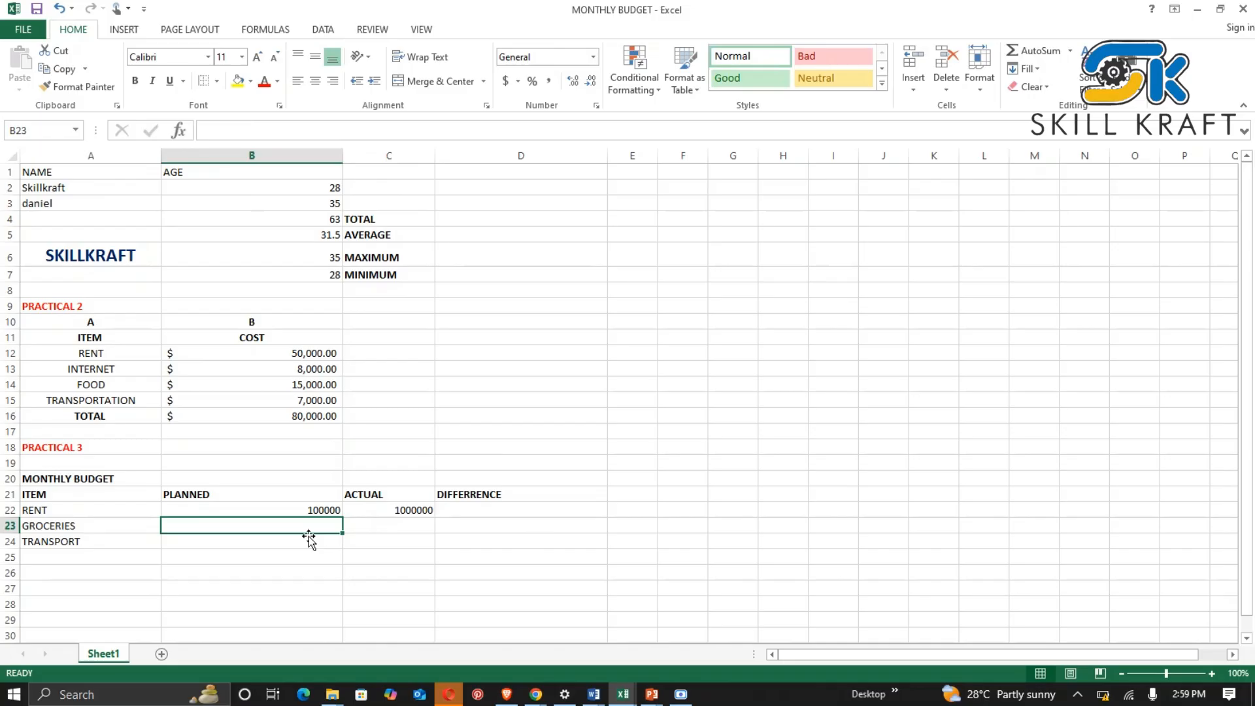
pyautogui.write('4')
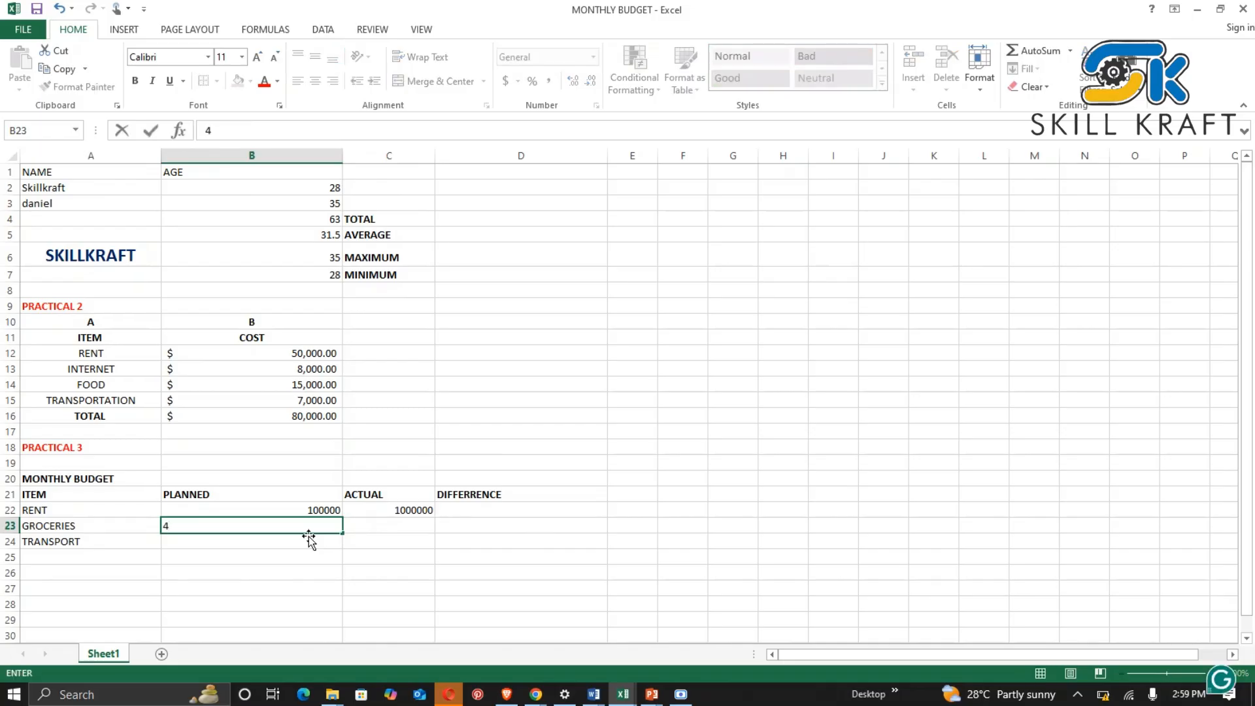
pyautogui.write('9999')
pyautogui.press('BackSpace')
pyautogui.press('BackSpace')
pyautogui.press('BackSpace')
pyautogui.press('BackSpace')
pyautogui.write('0000')
# Enter 50000 in C24 and the planned TRANSPORT cost of 15000 in B24.
pyautogui.click(394, 538)
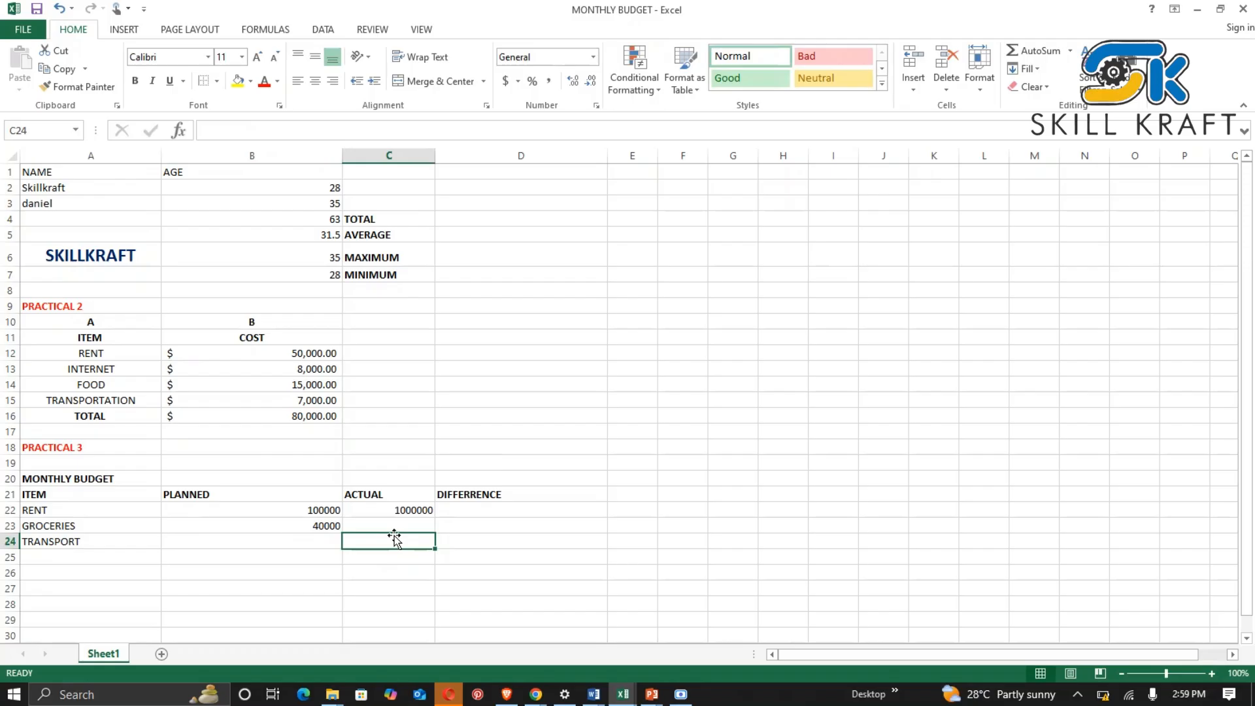
pyautogui.write('500')
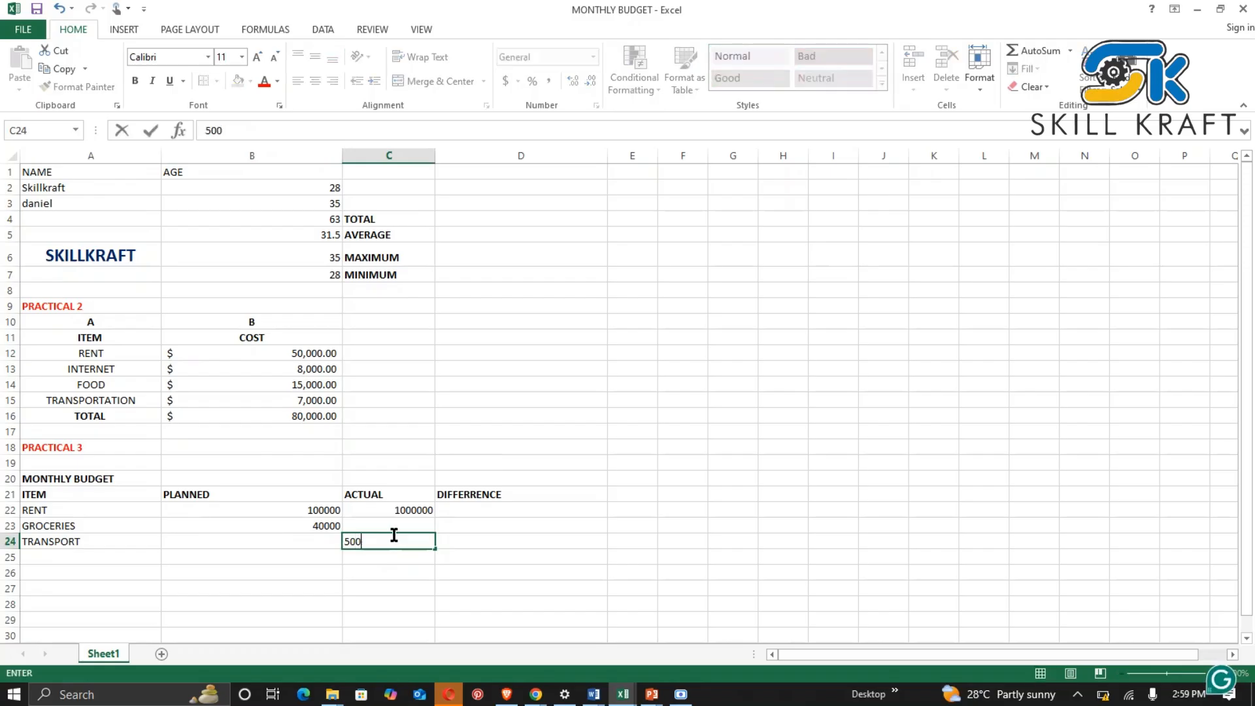
pyautogui.write('00')
pyautogui.click(285, 547)
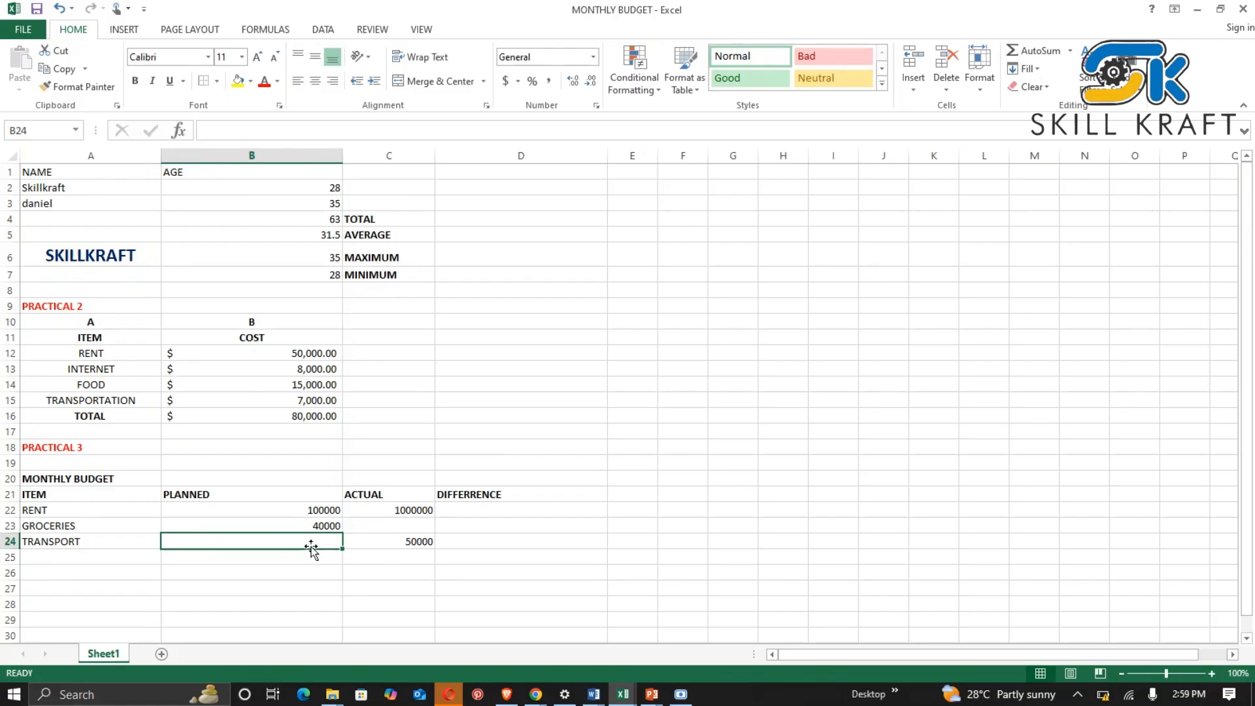
pyautogui.write('1')
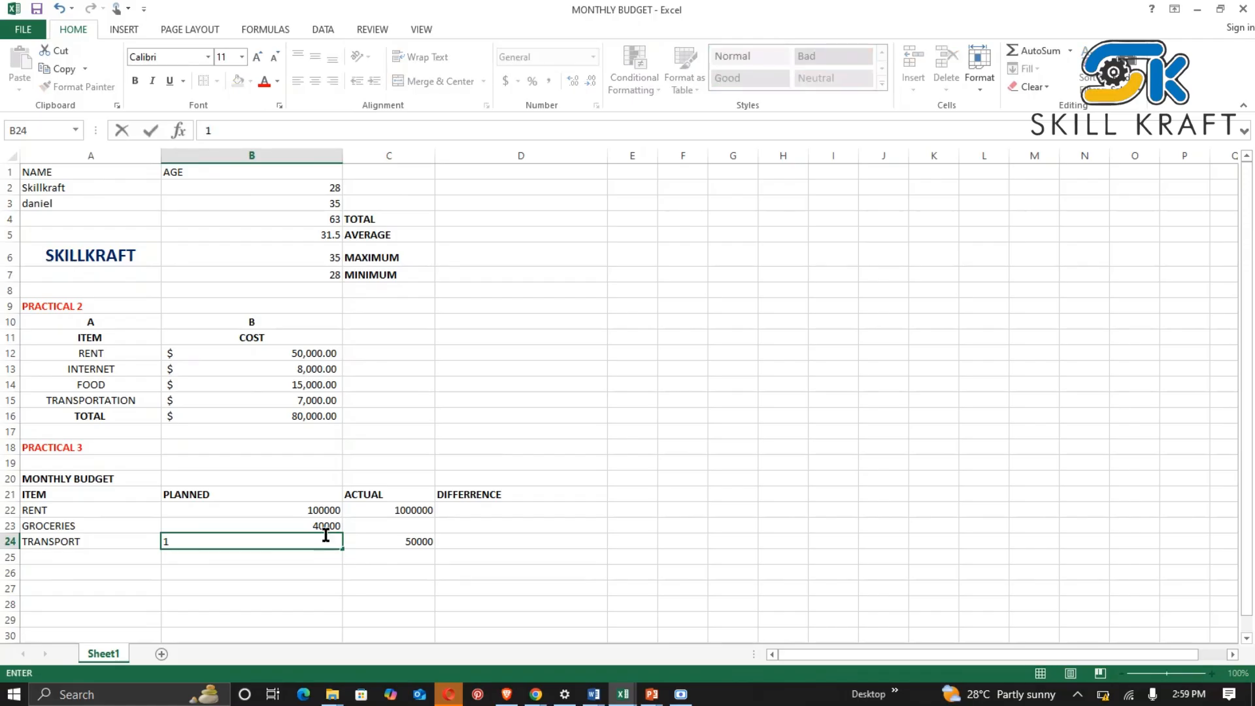
pyautogui.write('5000')
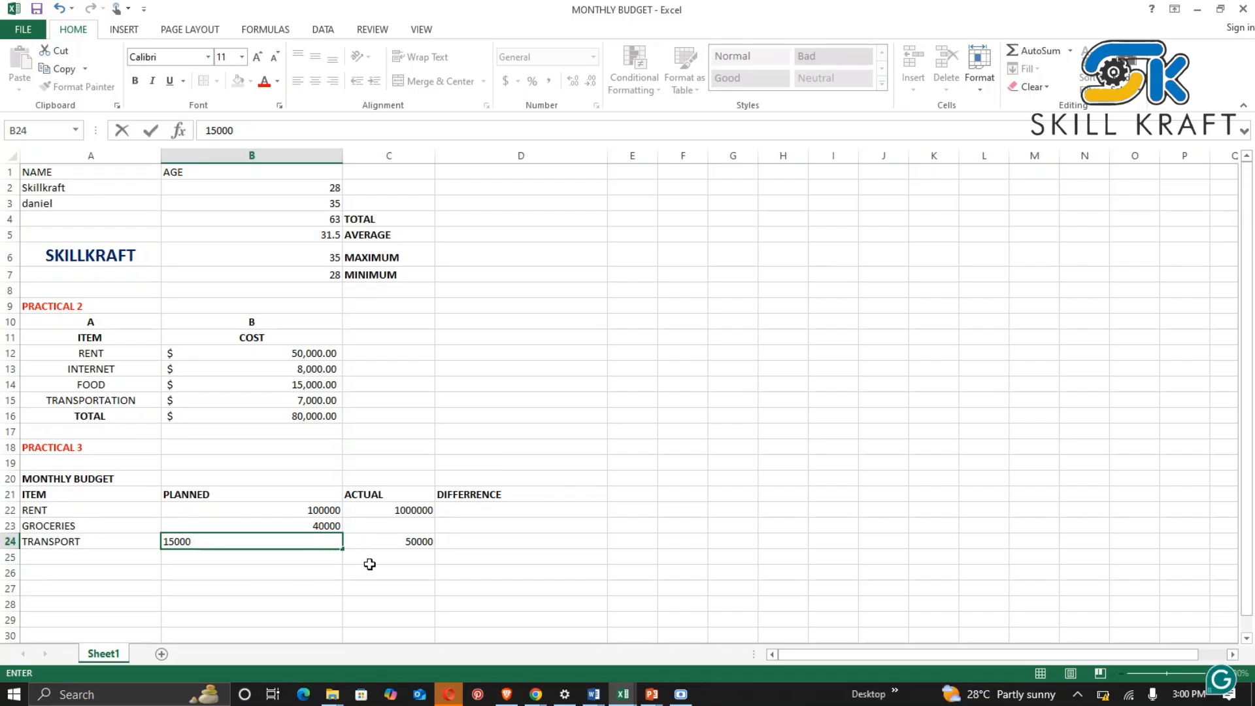
# Move the 50000 from C24 up to the GROCERIES actual cost in C23, and enter 12000 as TRANSPORT's actual cost in C24.
pyautogui.click(414, 541)
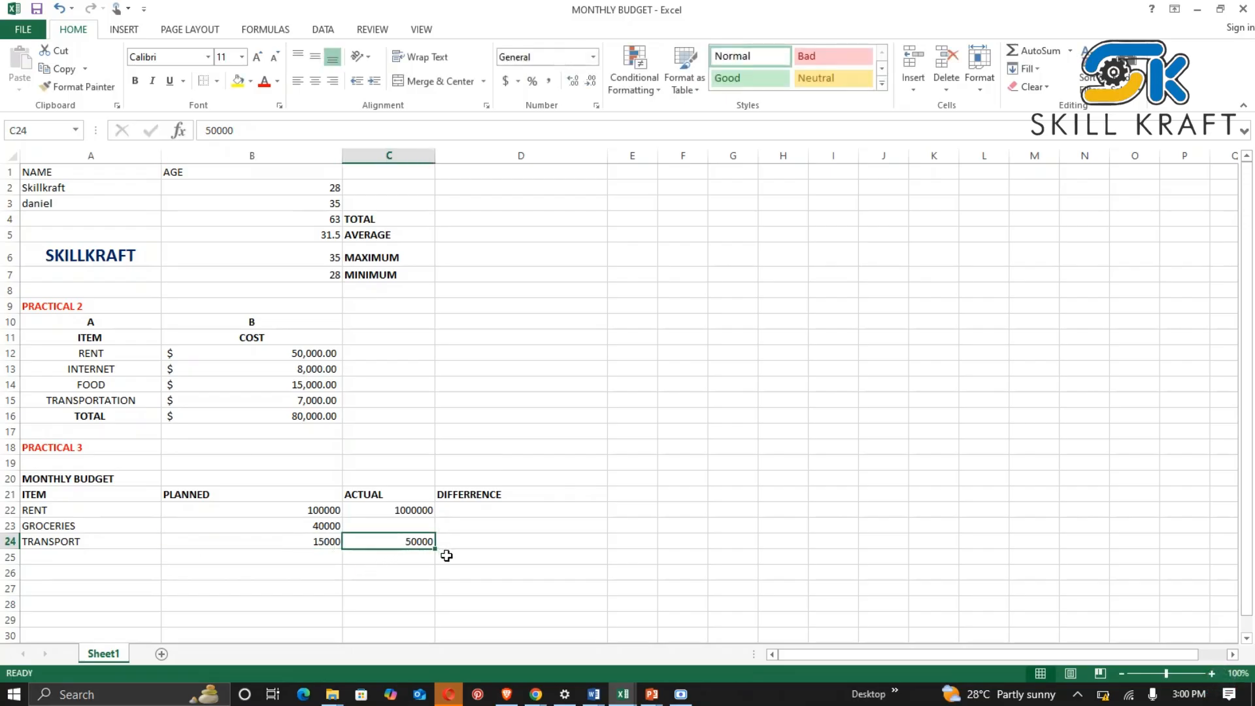
pyautogui.moveTo(446, 555); pyautogui.dragTo(414, 527)
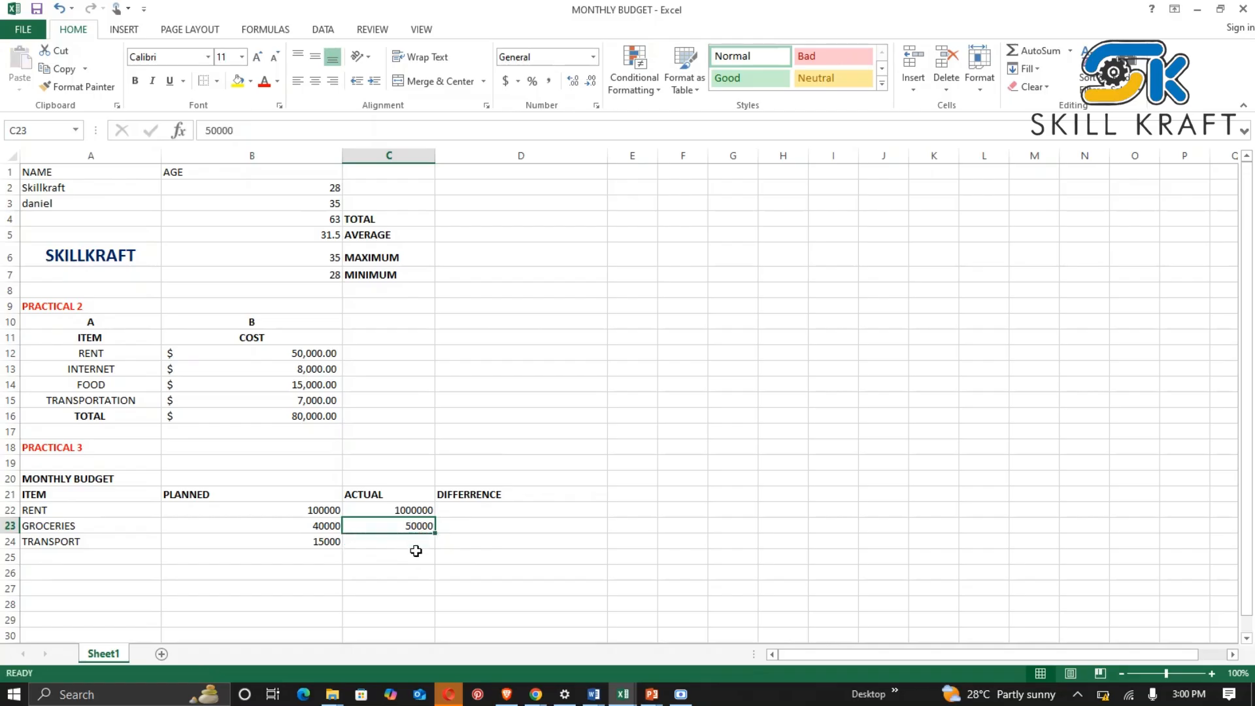
pyautogui.click(416, 550)
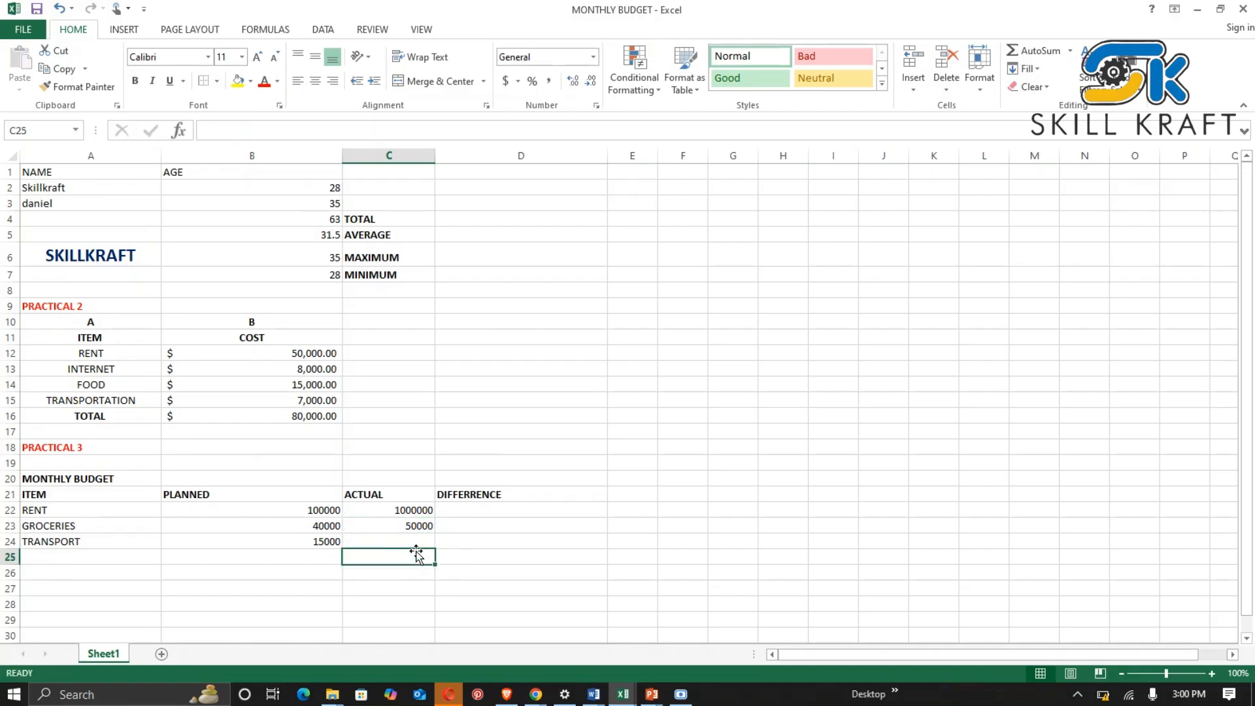
pyautogui.press('Up')
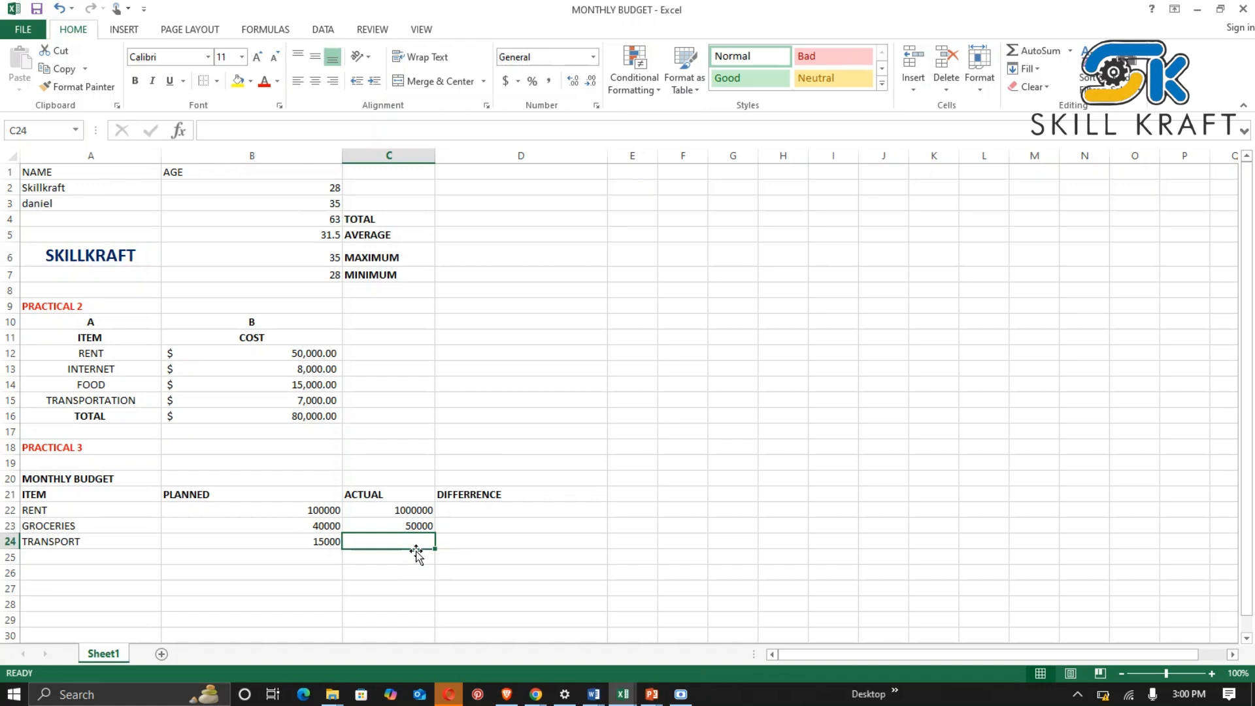
pyautogui.write('12000')
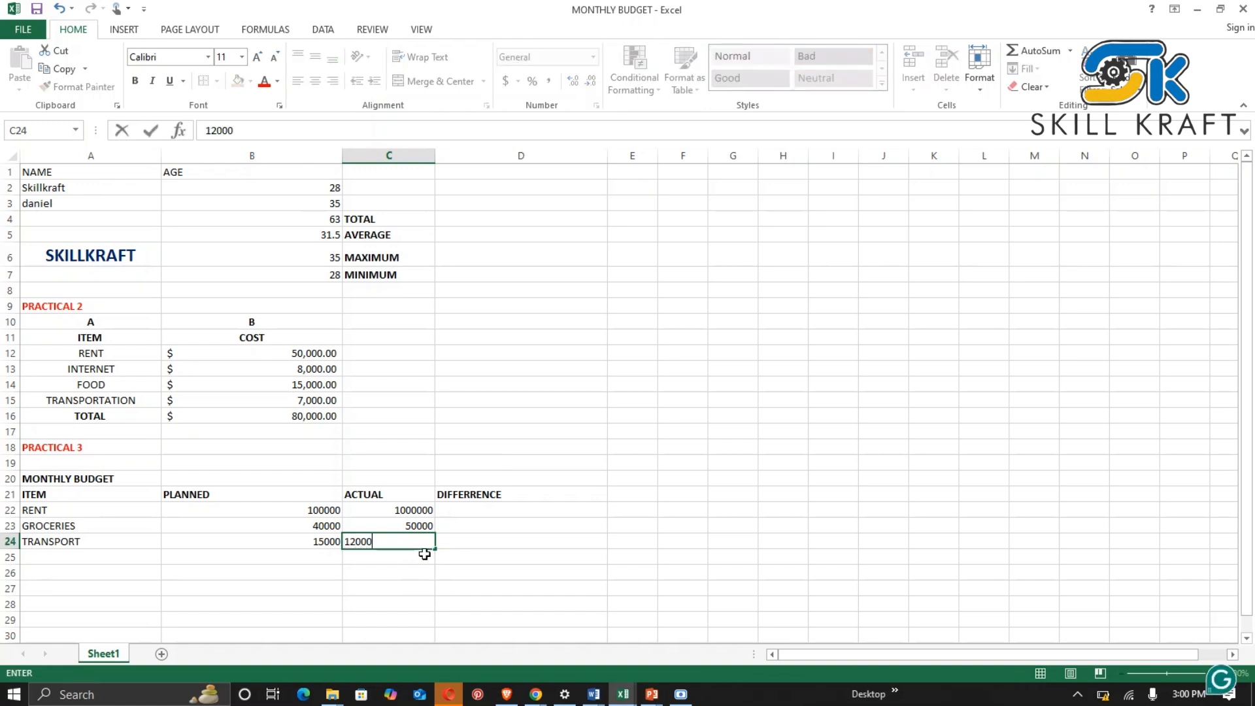
pyautogui.click(532, 496)
# Try to calculate RENT's difference in D22 with the formula =B22-D23.
pyautogui.click(495, 509)
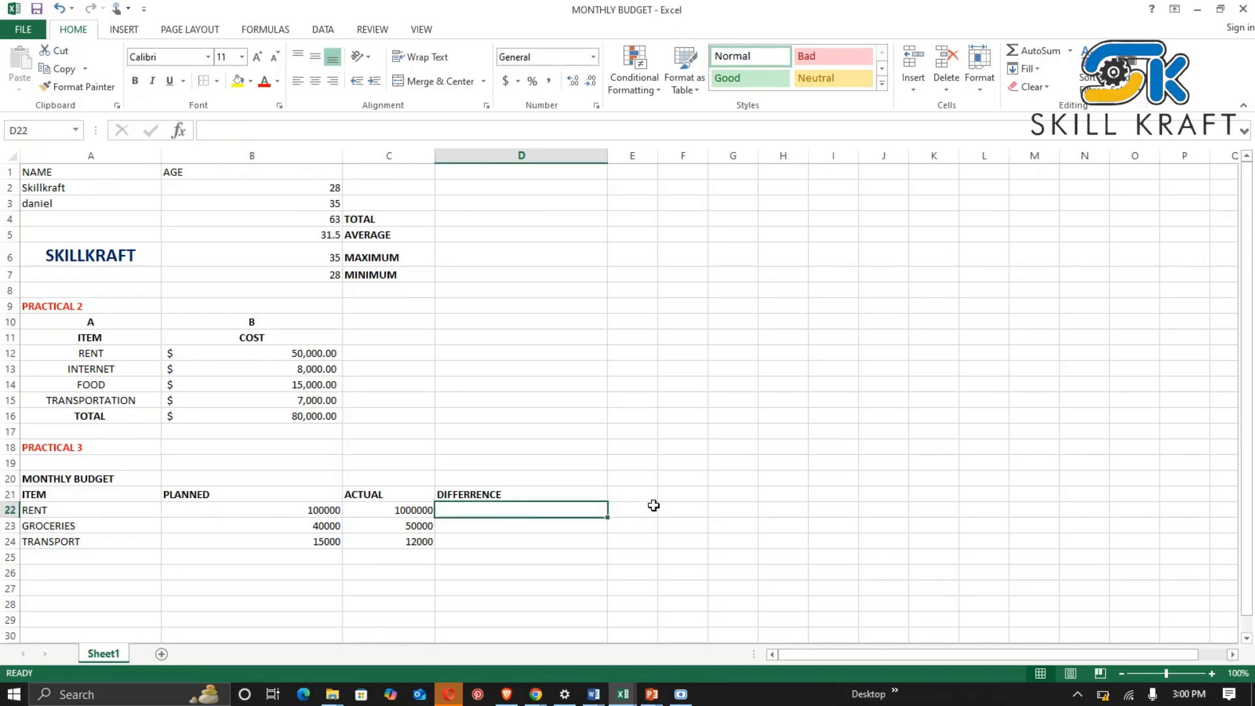
pyautogui.write('=')
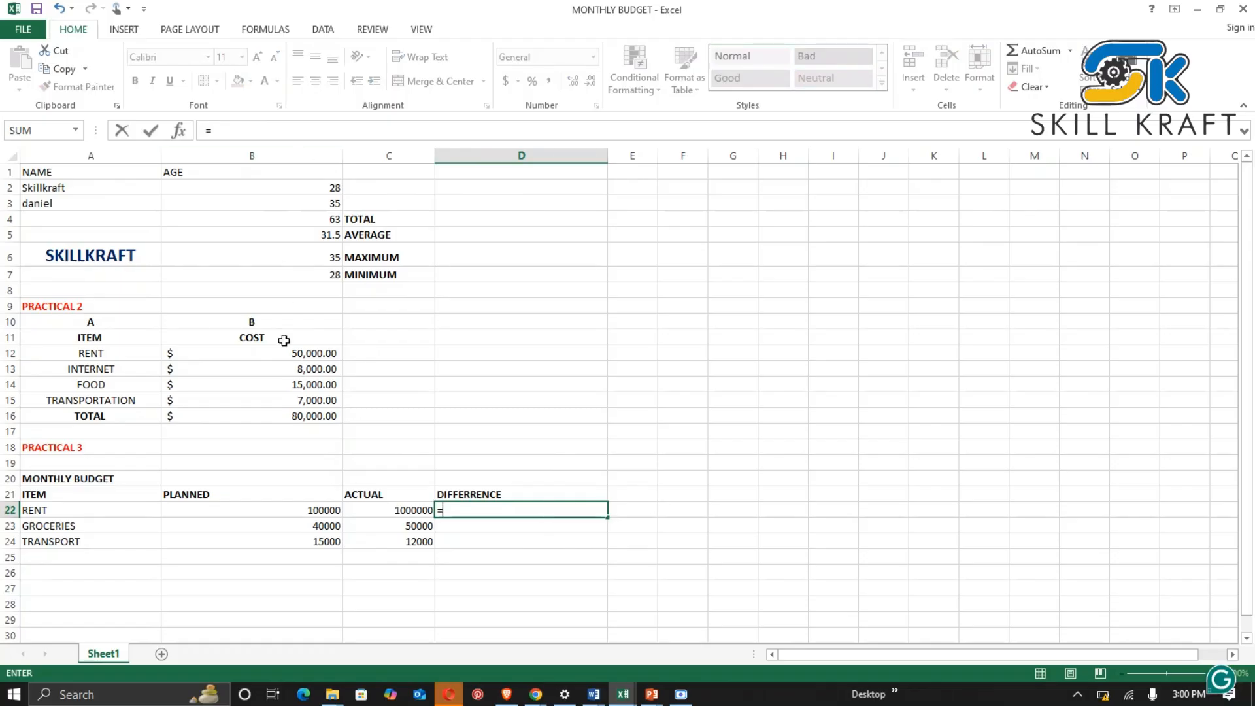
pyautogui.click(317, 509)
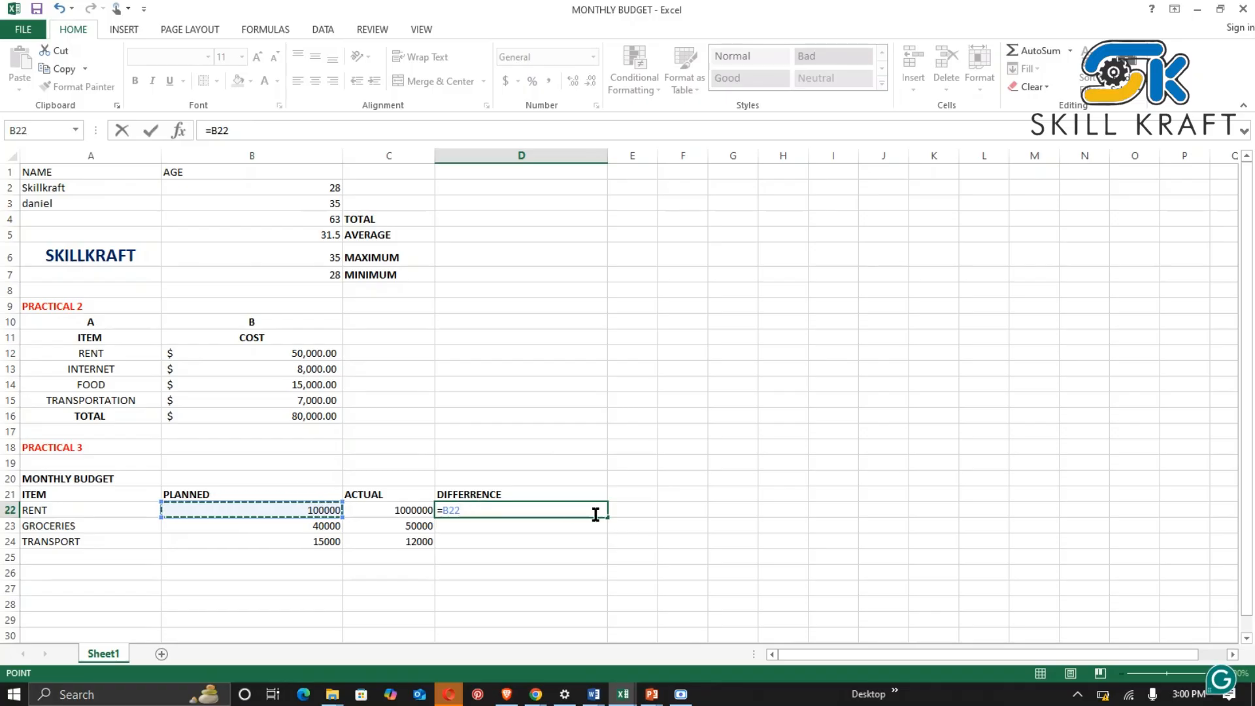
pyautogui.write('-')
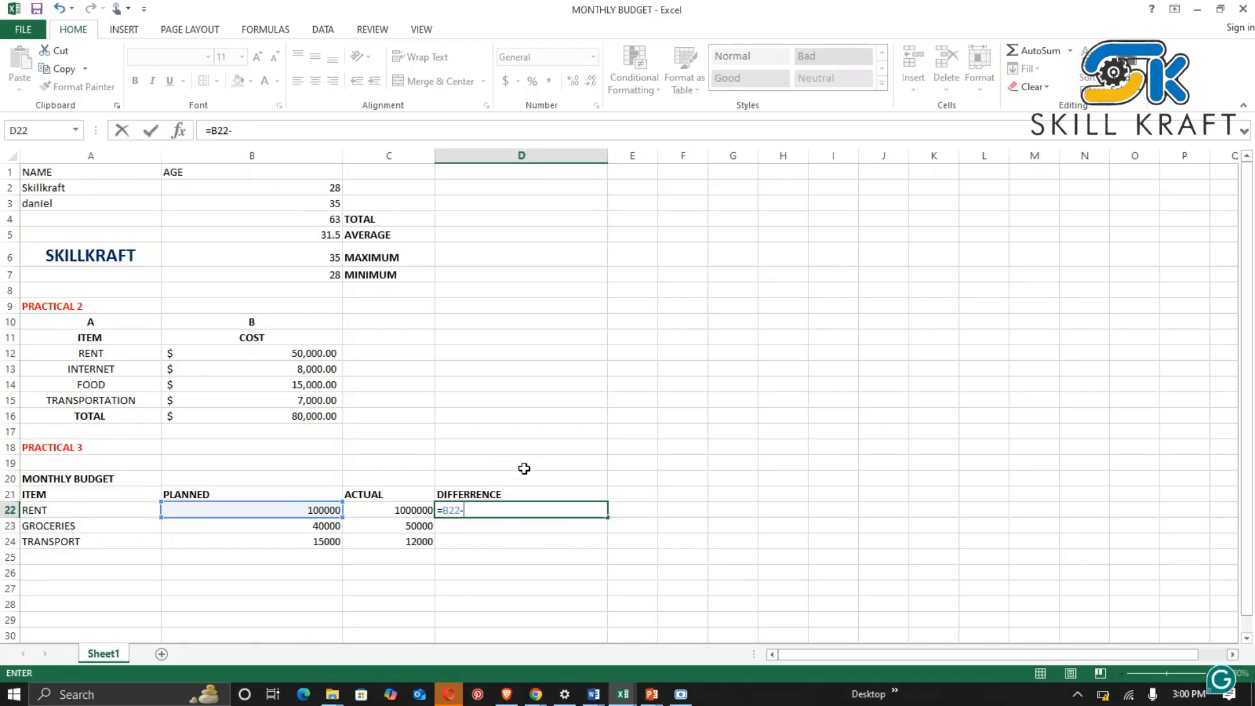
pyautogui.press('Left')
pyautogui.press('Left')
pyautogui.press('Down')
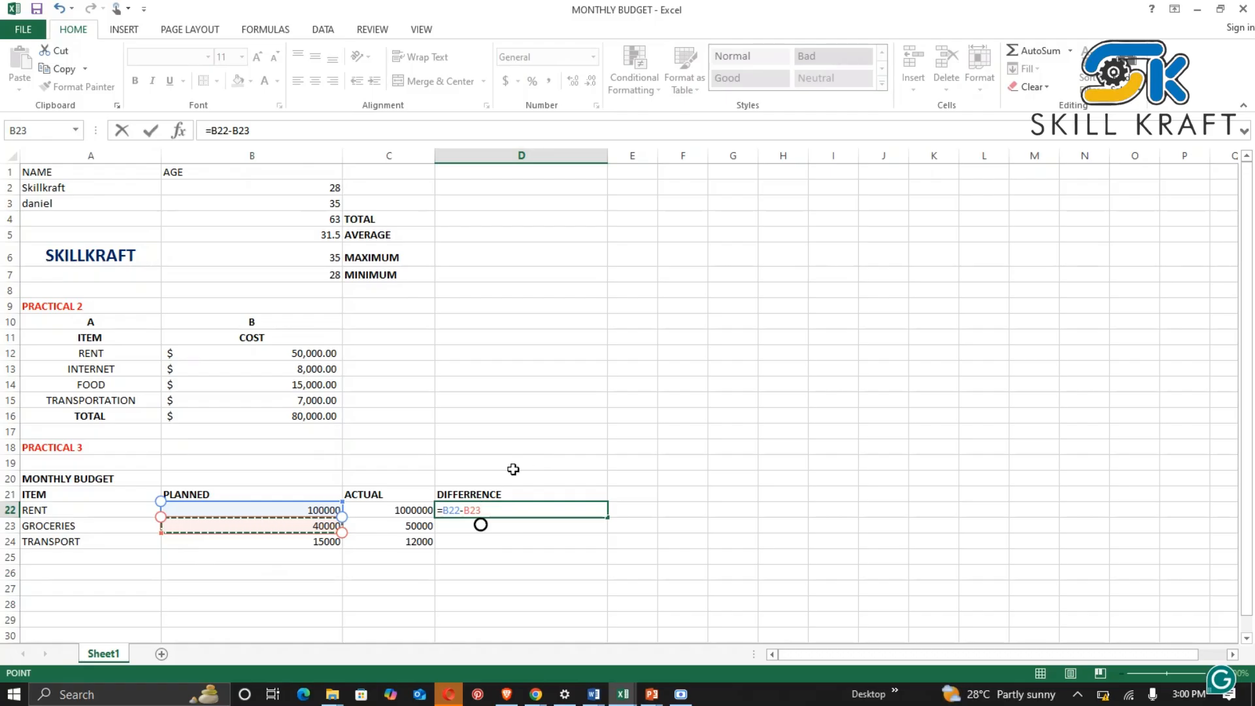
pyautogui.click(370, 505)
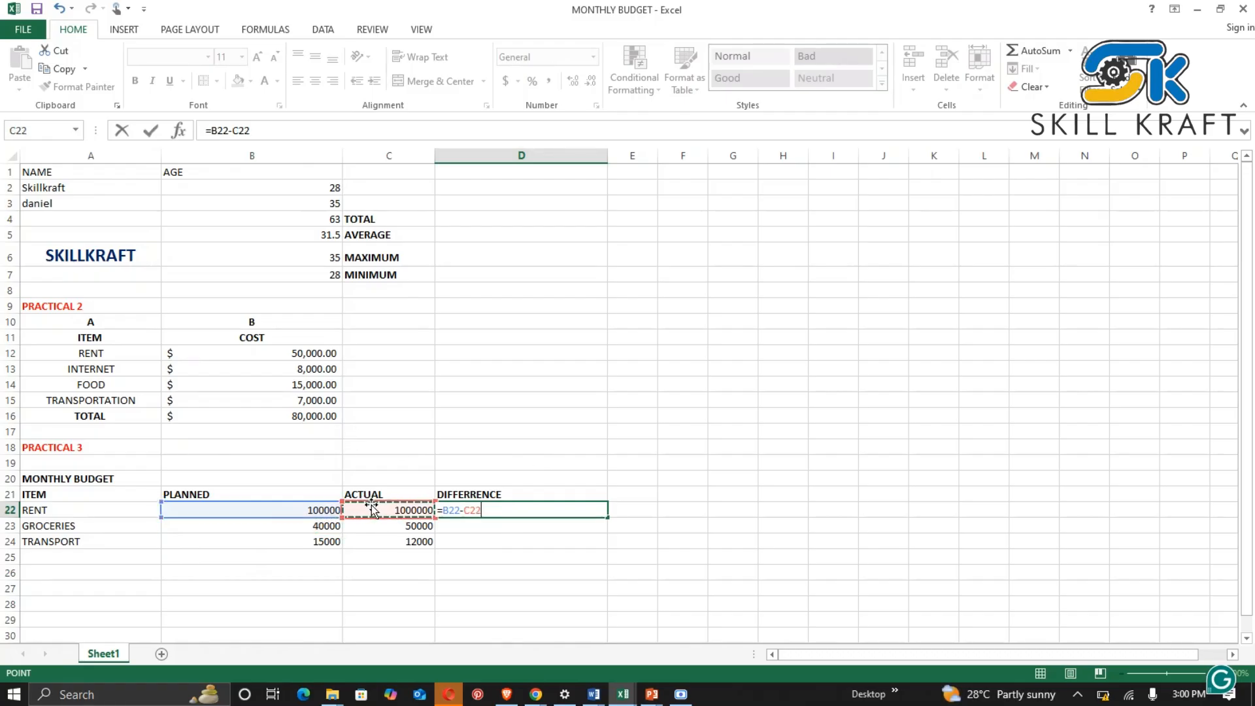
pyautogui.click(519, 531)
pyautogui.click(489, 510)
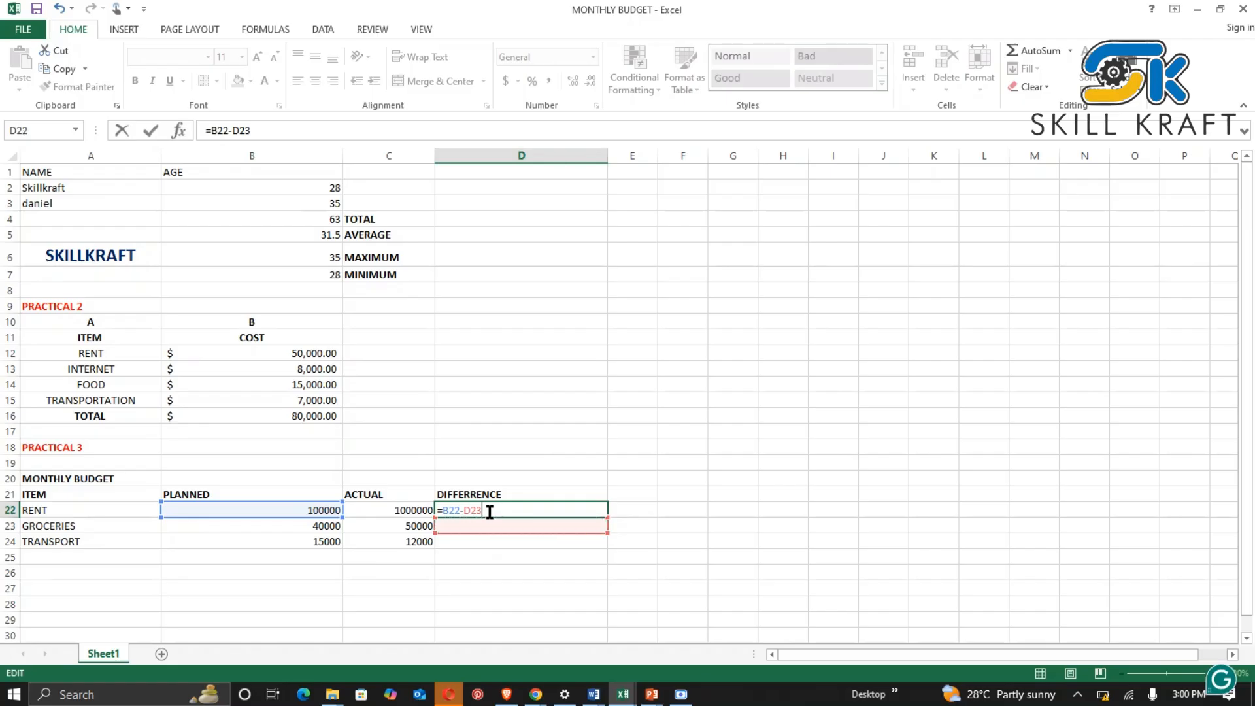
pyautogui.click(393, 513)
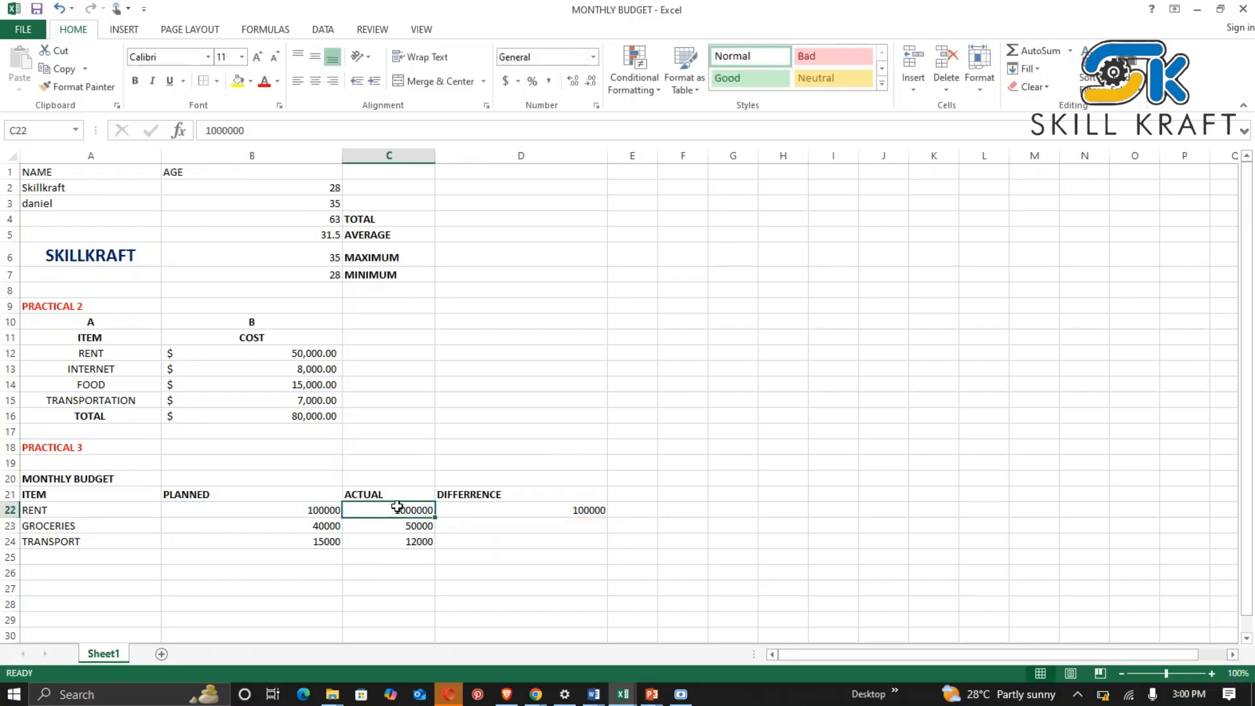
# Undo the D22 formula while keeping TRANSPORT's actual cost of 12000 in C24.
pyautogui.hotkey('ctrl', 'z')
pyautogui.hotkey('ctrl', 'z')
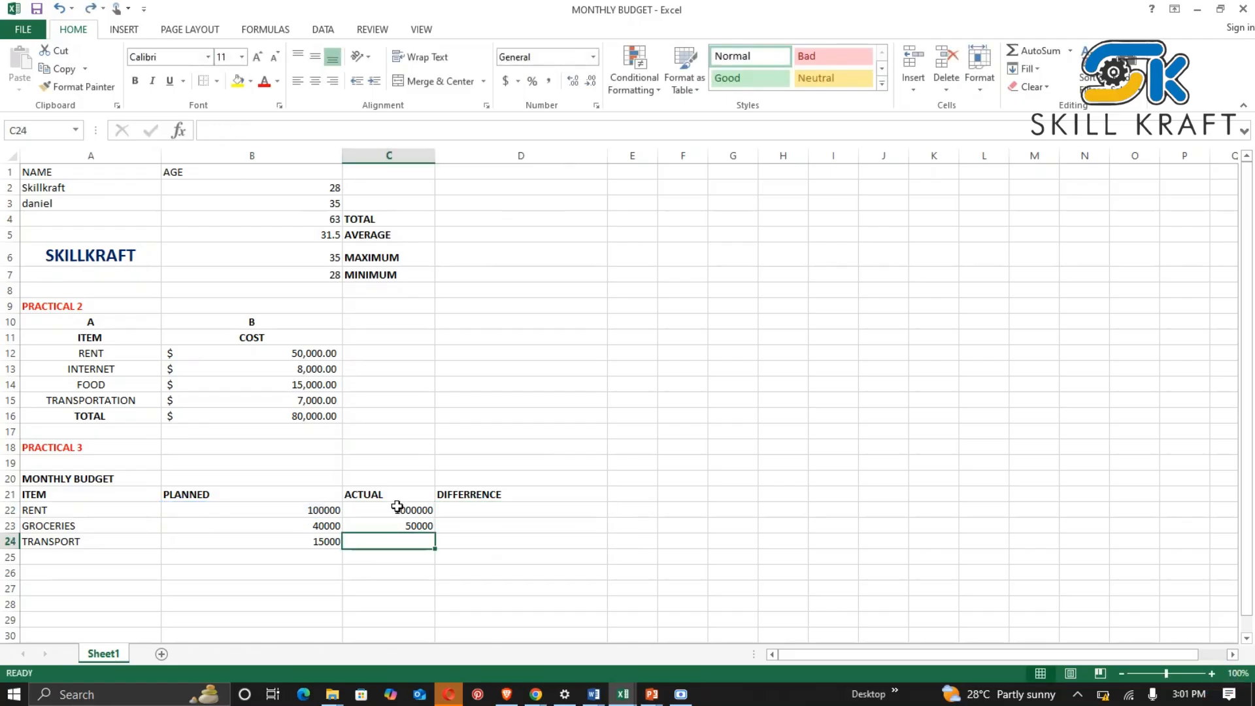
pyautogui.hotkey('ctrl', 'y')
# Calculate RENT's difference in D22 with the formula =B22-C22.
pyautogui.click(450, 504)
pyautogui.write('=')
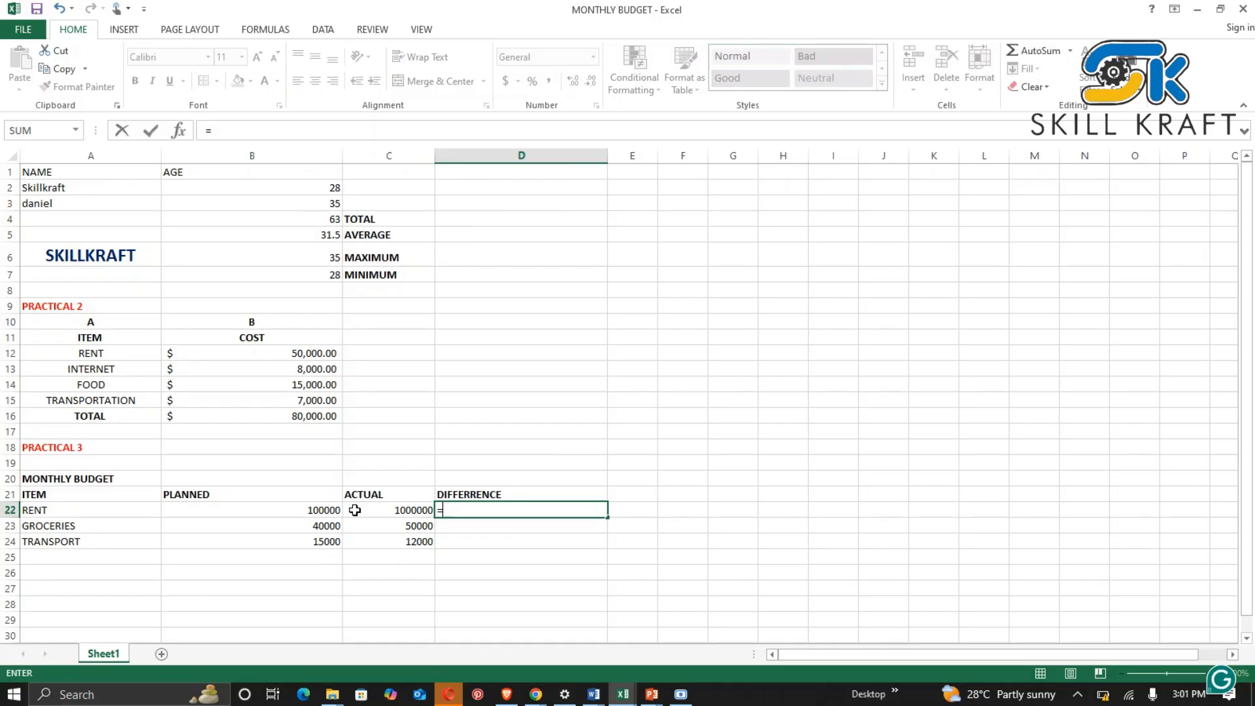
pyautogui.click(335, 510)
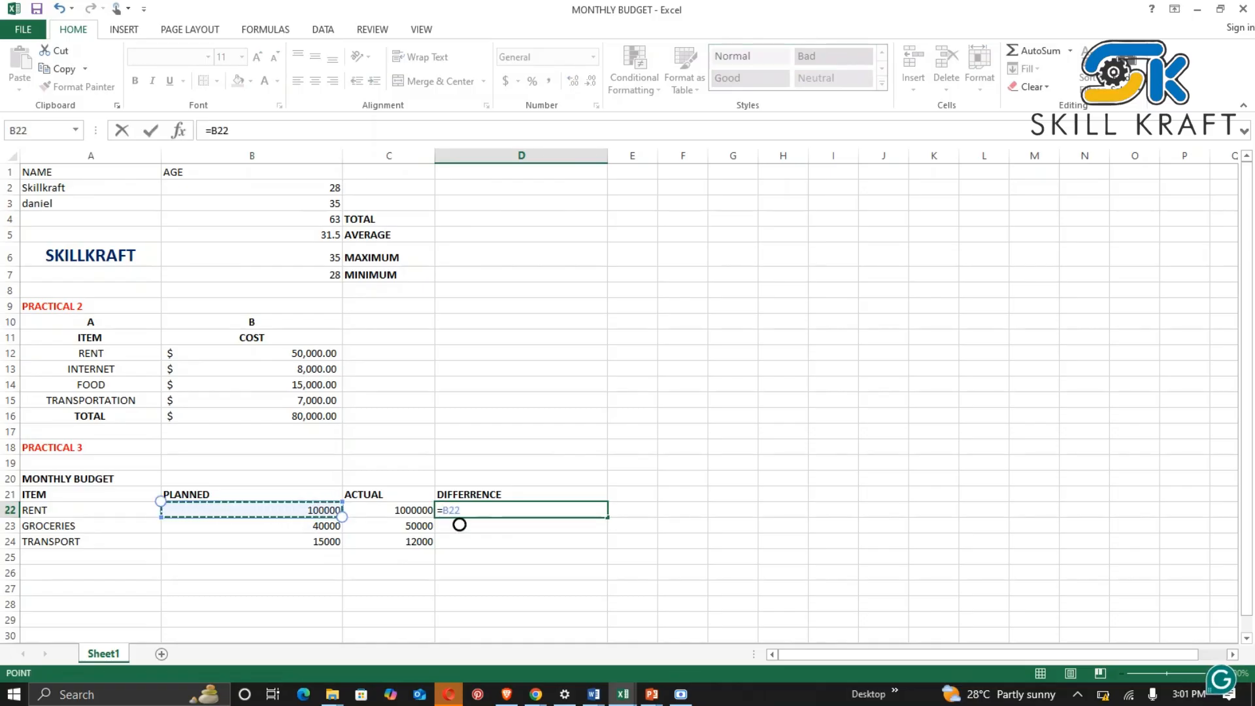
pyautogui.write('-=')
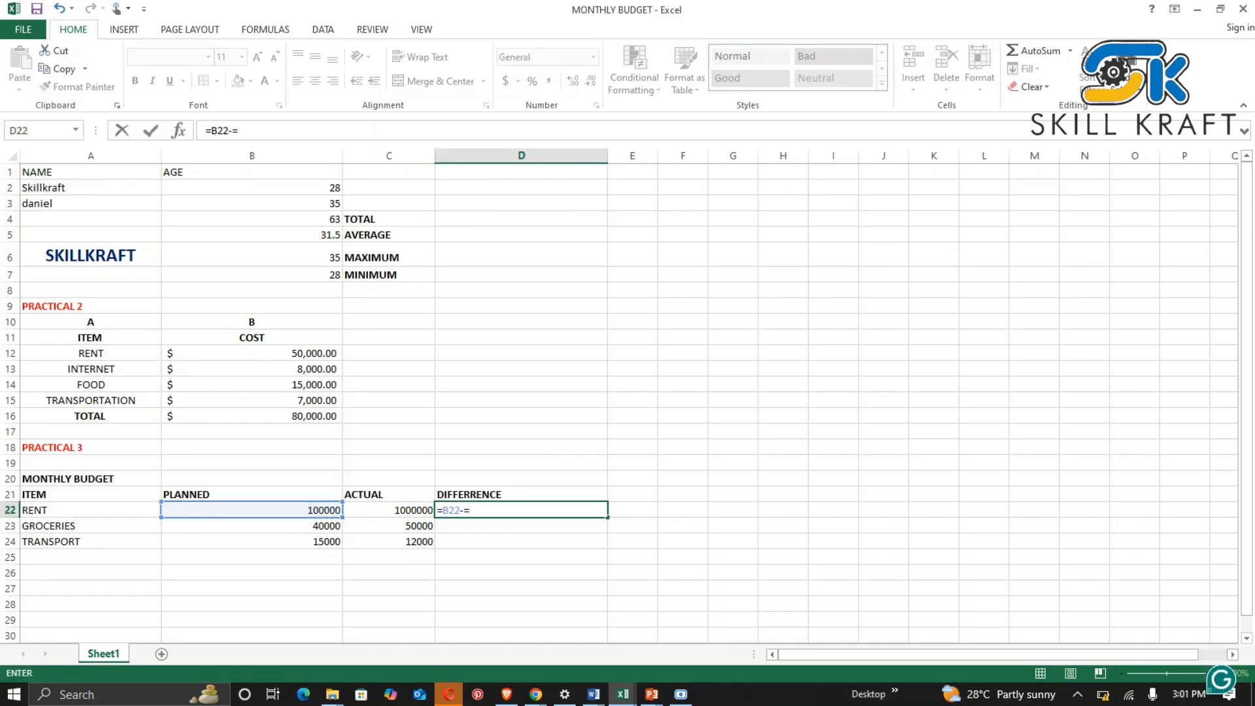
pyautogui.press('BackSpace')
pyautogui.press('Left')
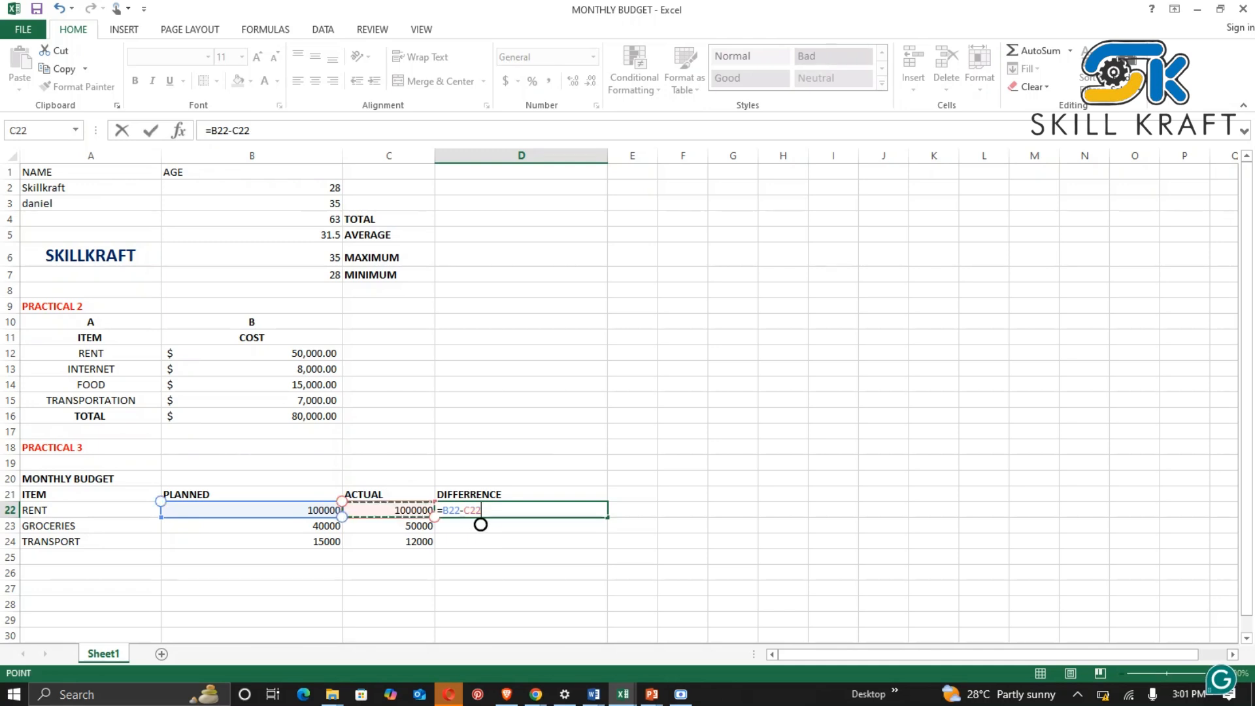
pyautogui.press('Return')
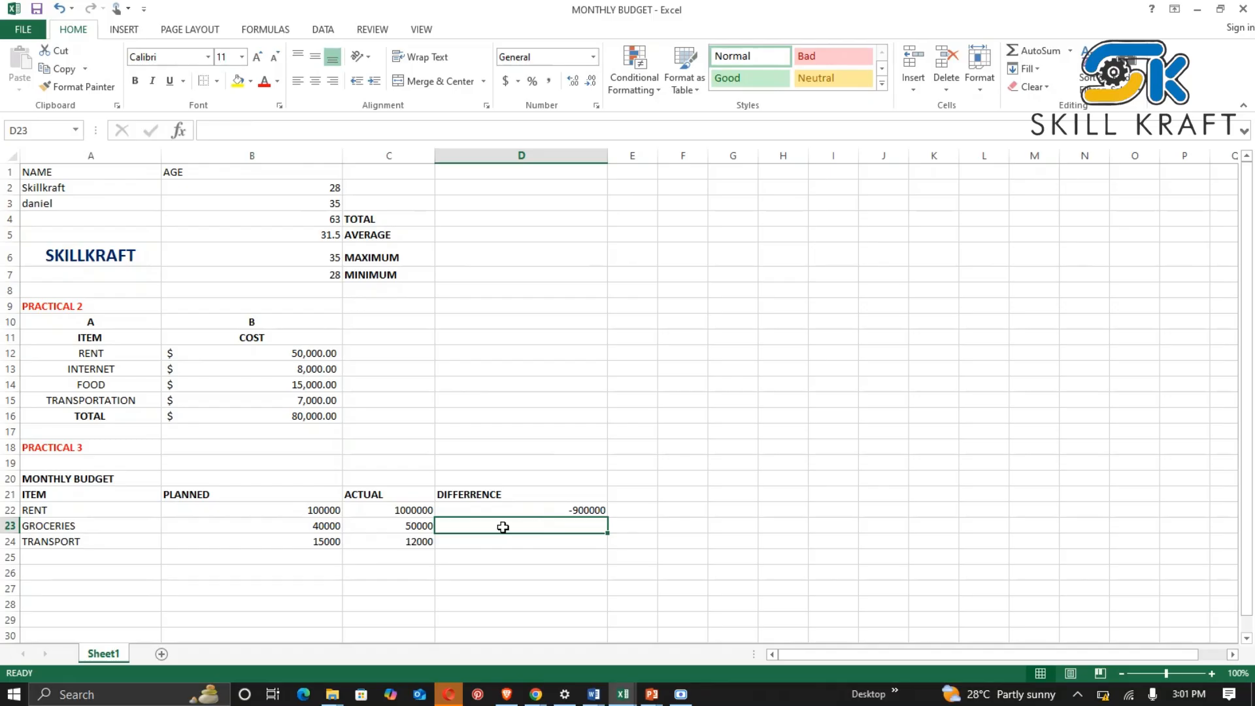
# Re-enter RENT's difference formula in D22 as =B22-C22.
pyautogui.click(513, 508)
pyautogui.write('=')
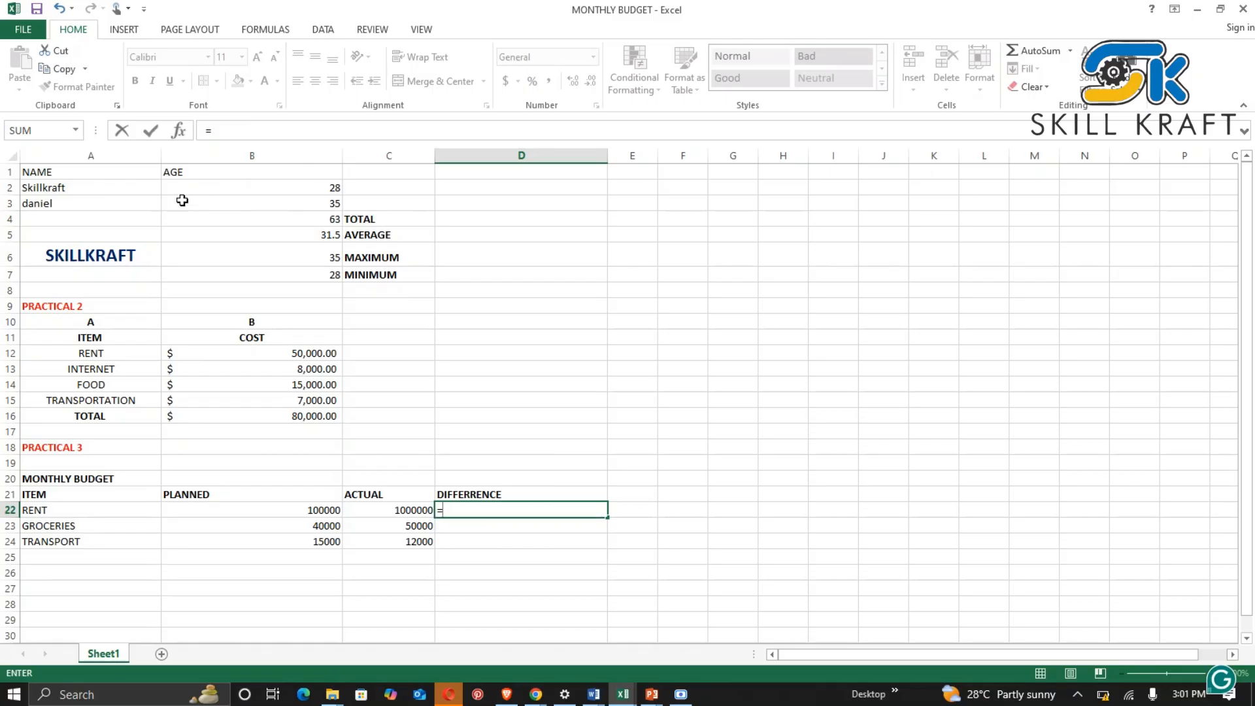
pyautogui.click(186, 509)
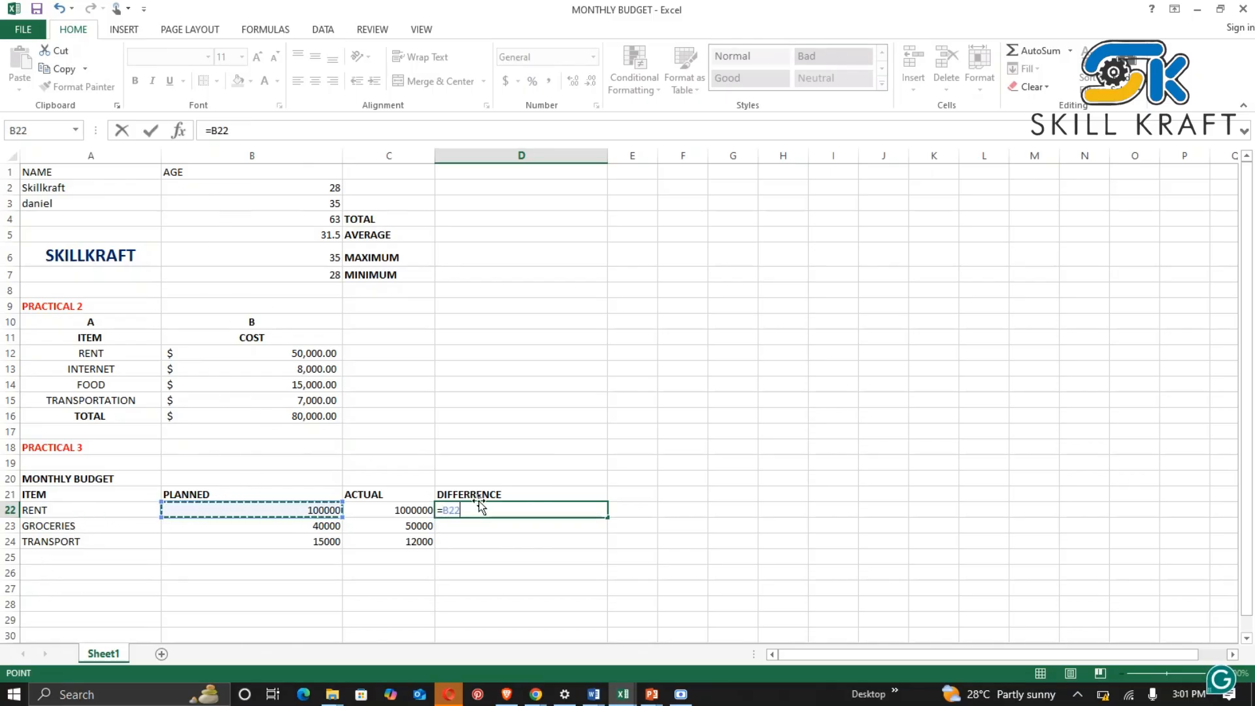
pyautogui.write('-')
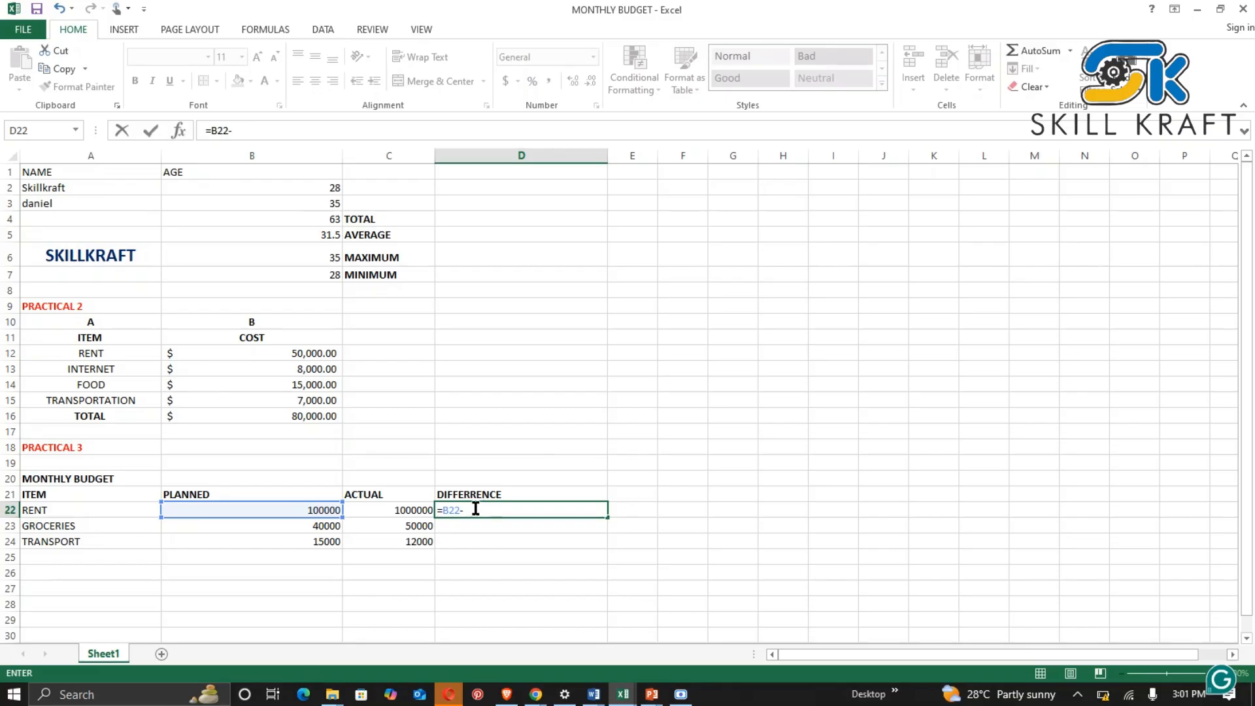
pyautogui.click(405, 510)
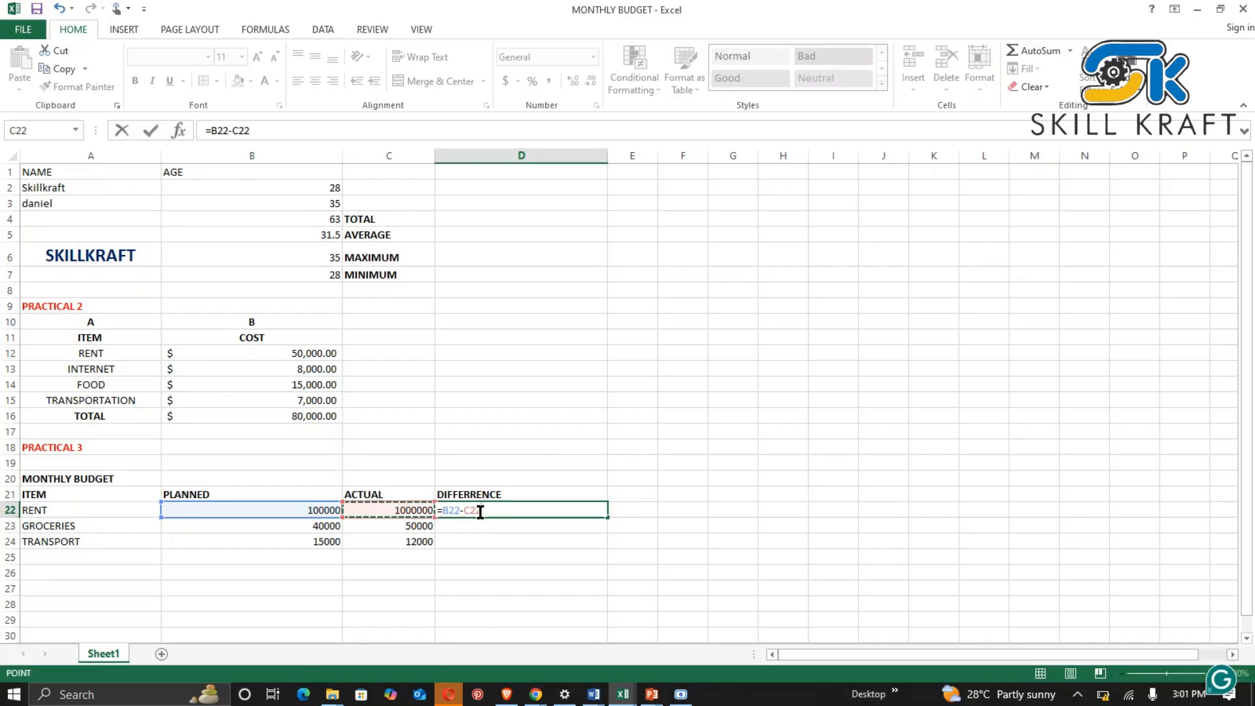
pyautogui.press('Return')
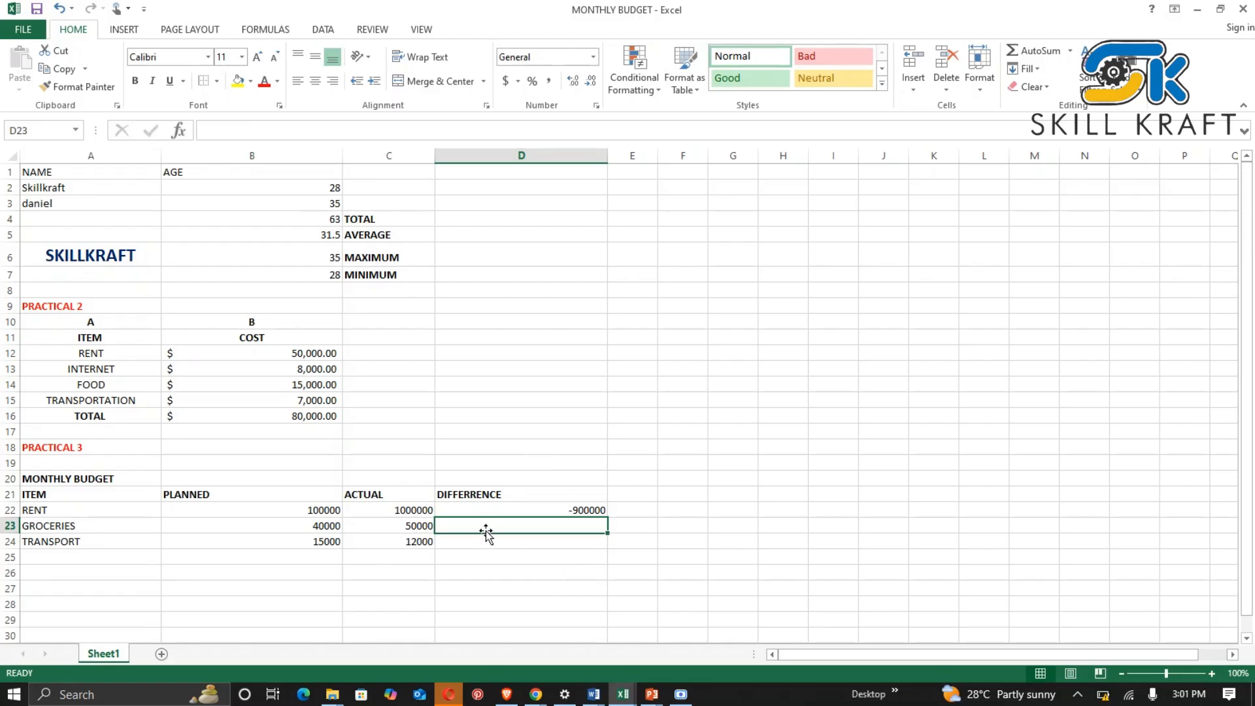
# Calculate GROCERIES' difference in D23 with the formula =B23-C23.
pyautogui.write('=')
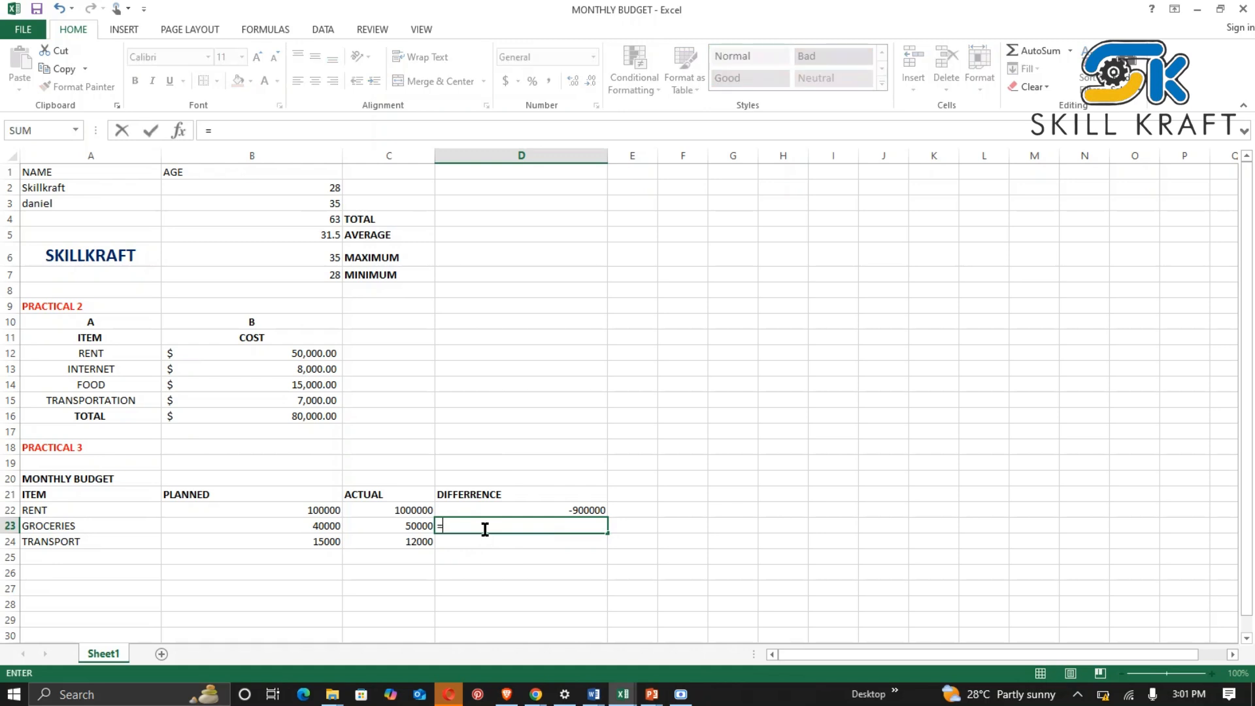
pyautogui.click(325, 530)
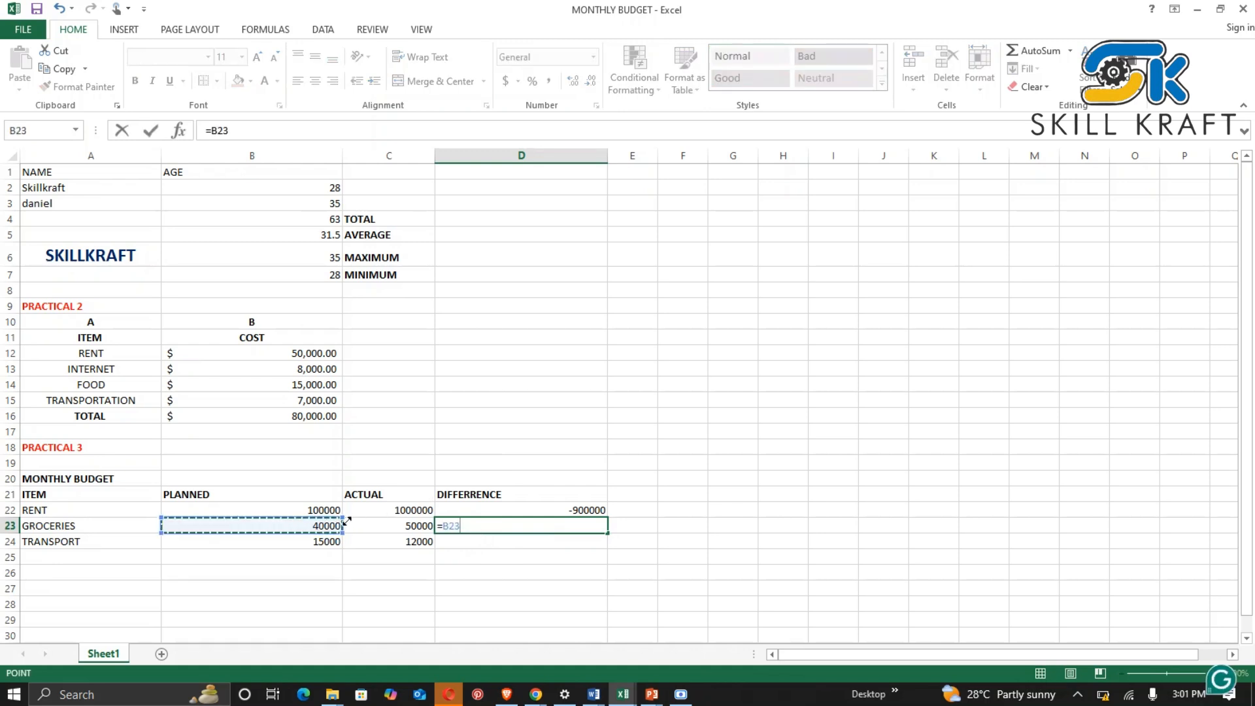
pyautogui.write('-')
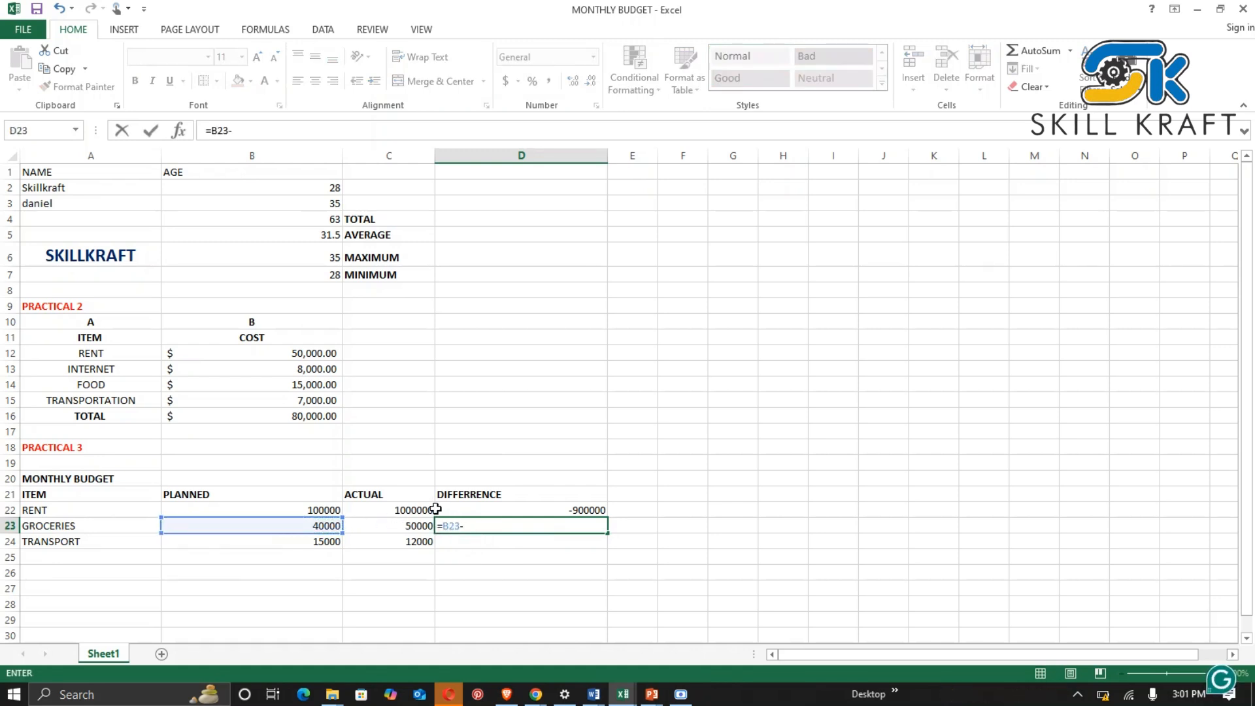
pyautogui.click(414, 524)
pyautogui.press('Return')
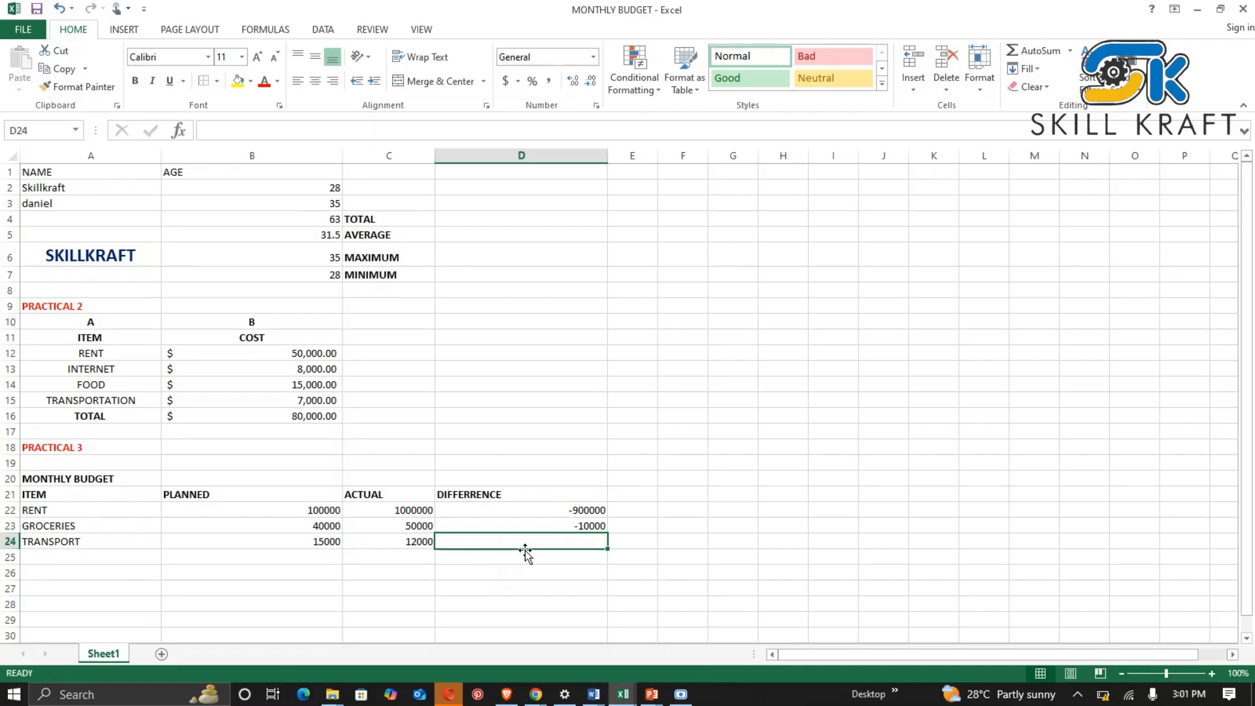
# Calculate TRANSPORT's difference in D24 with the formula =B24-C24.
pyautogui.write('=')
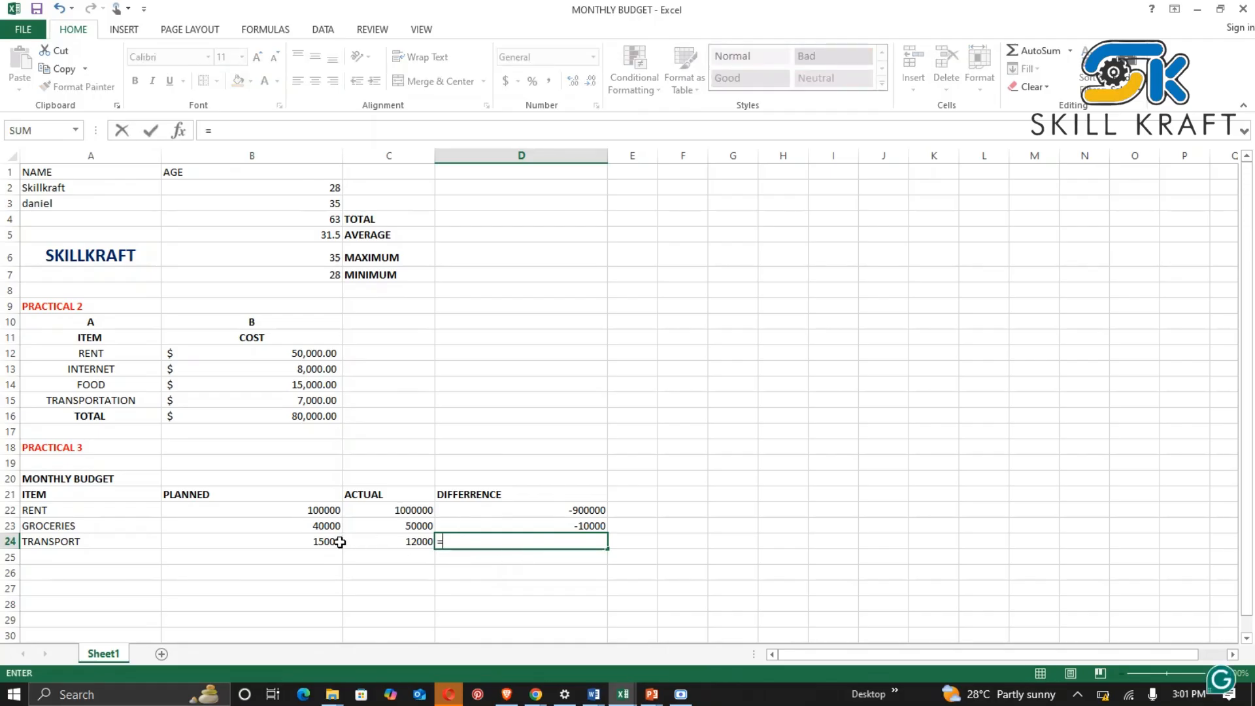
pyautogui.click(332, 543)
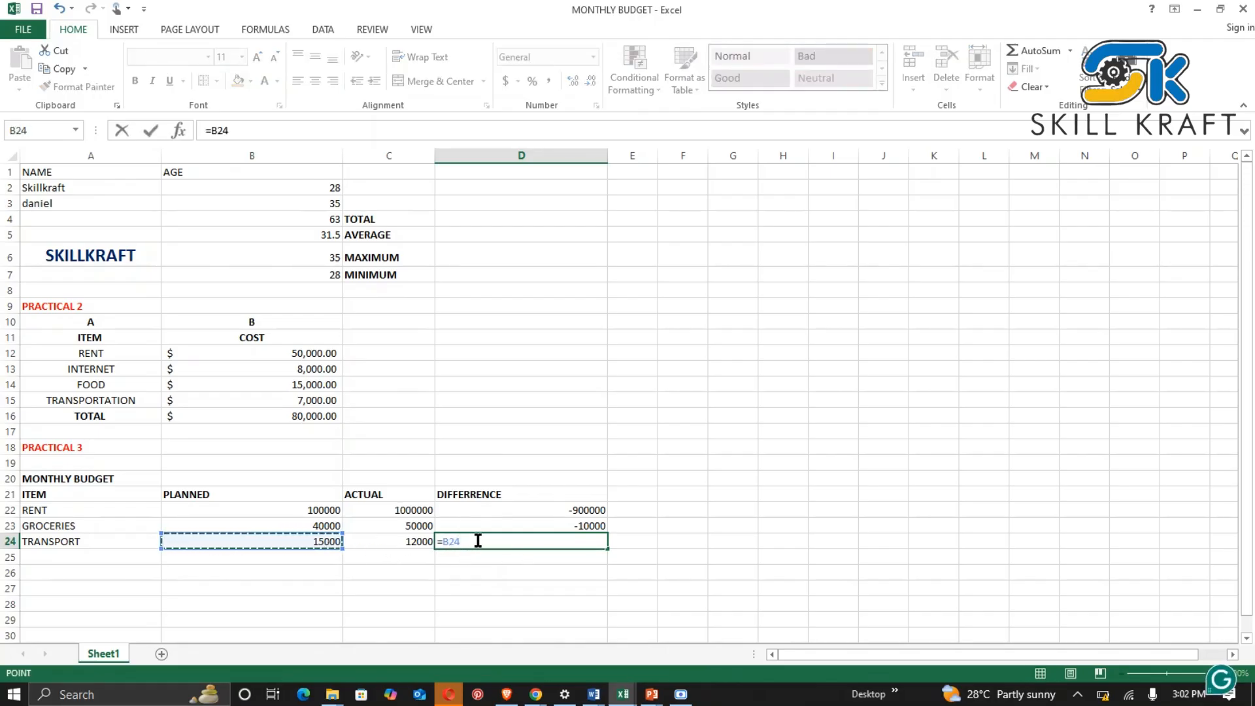
pyautogui.write('-')
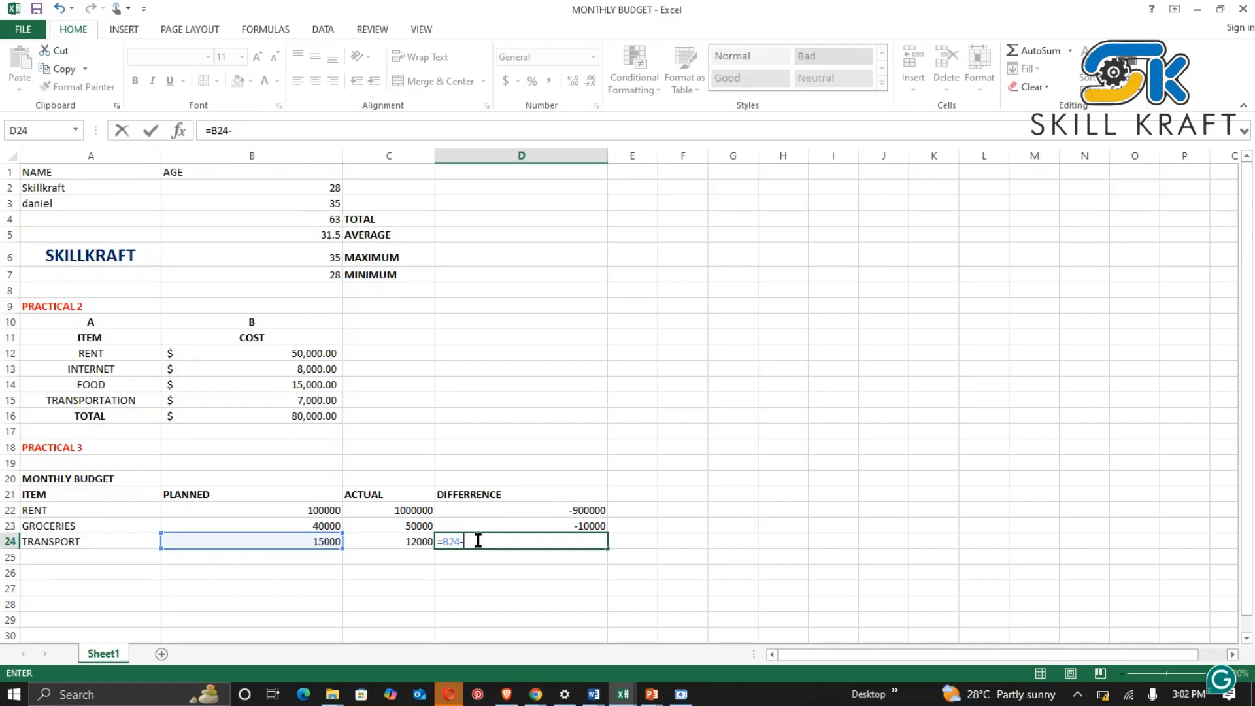
pyautogui.click(386, 547)
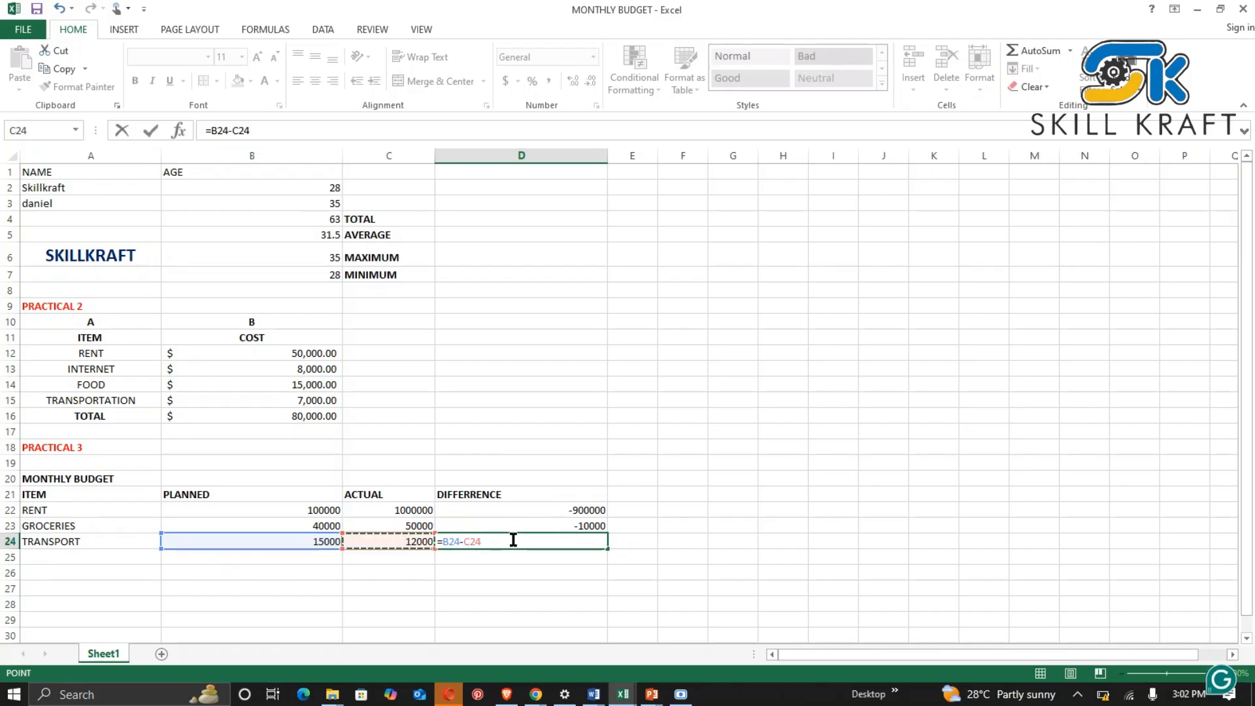
pyautogui.press('Return')
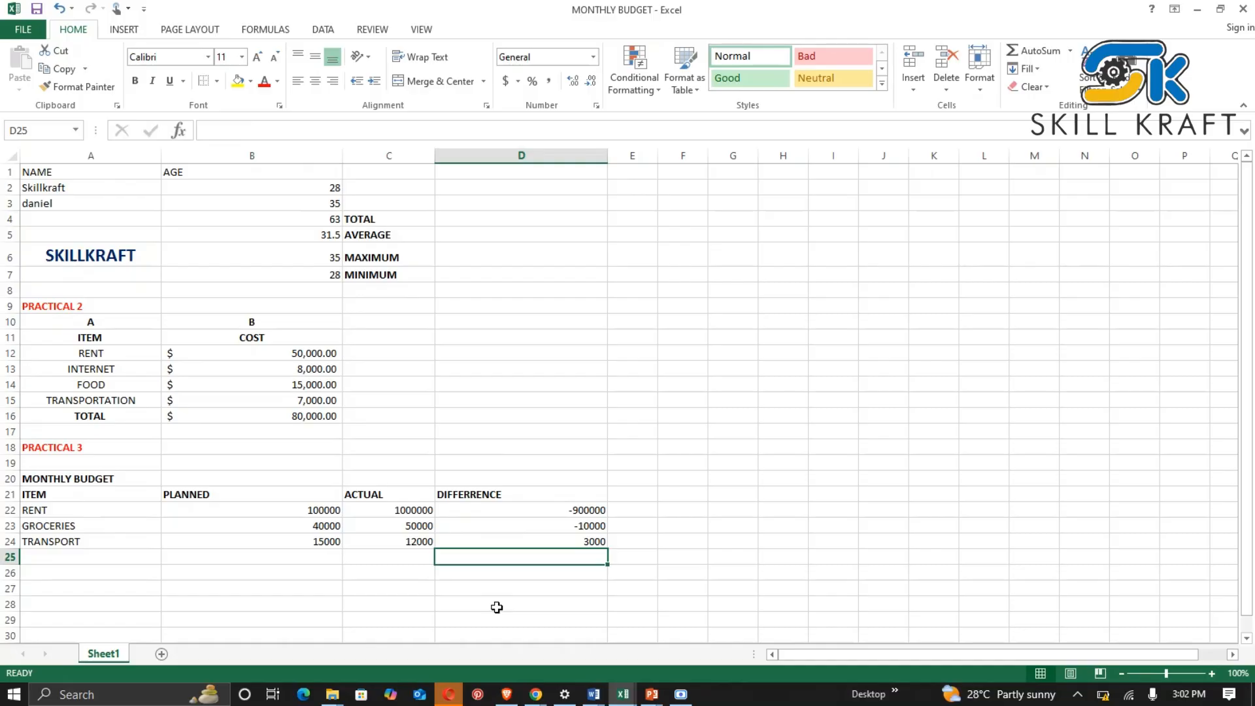
pyautogui.scroll(-3, 497, 607)
pyautogui.moveTo(680, 694)
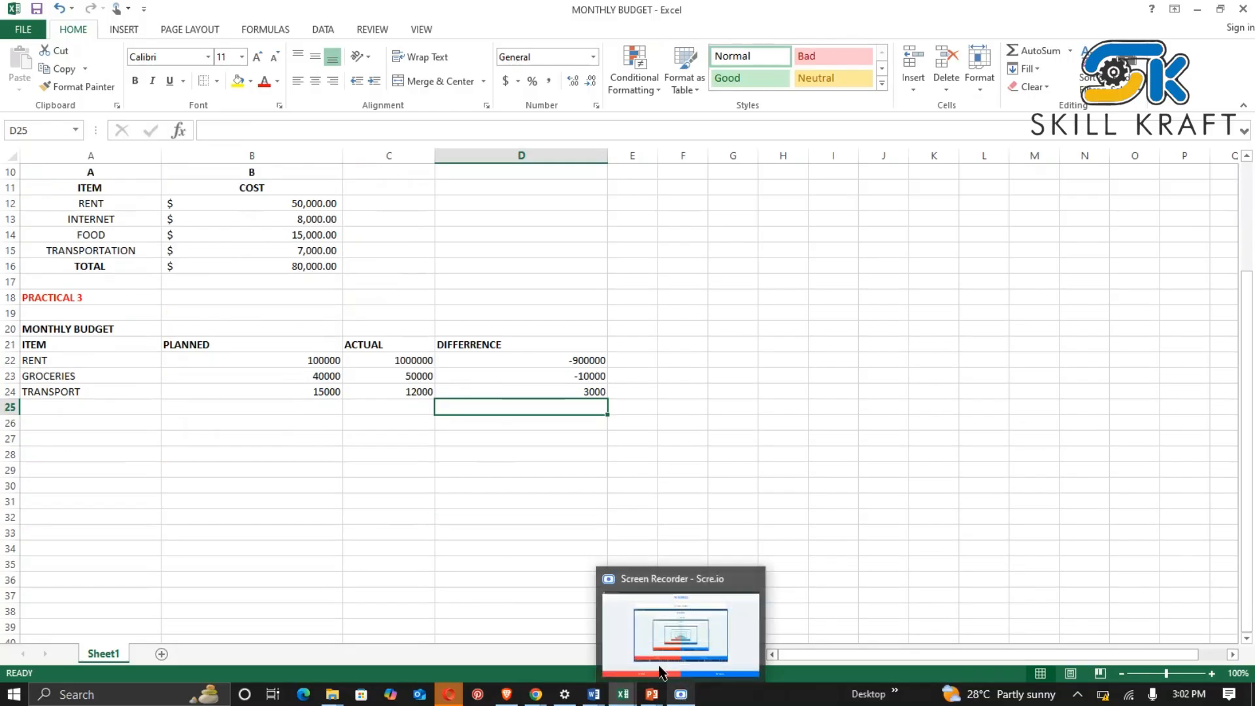
pyautogui.scroll(1, 395, 501)
pyautogui.click(344, 520)
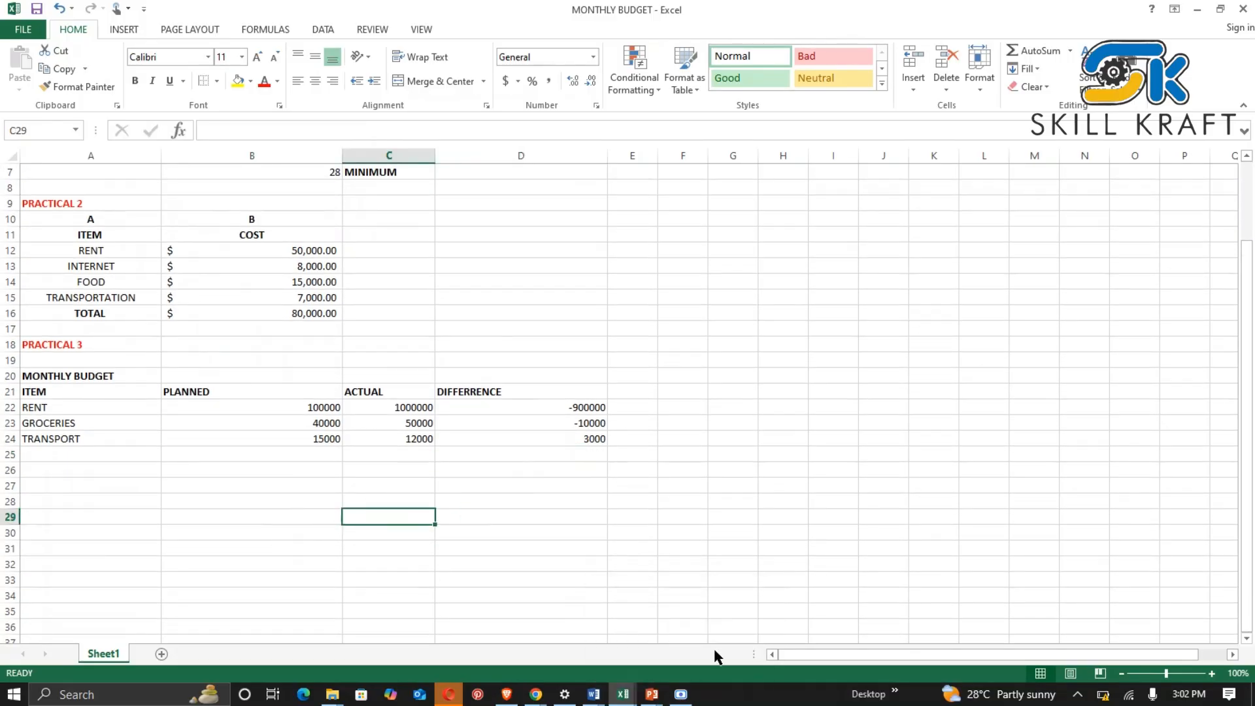
pyautogui.click(681, 694)
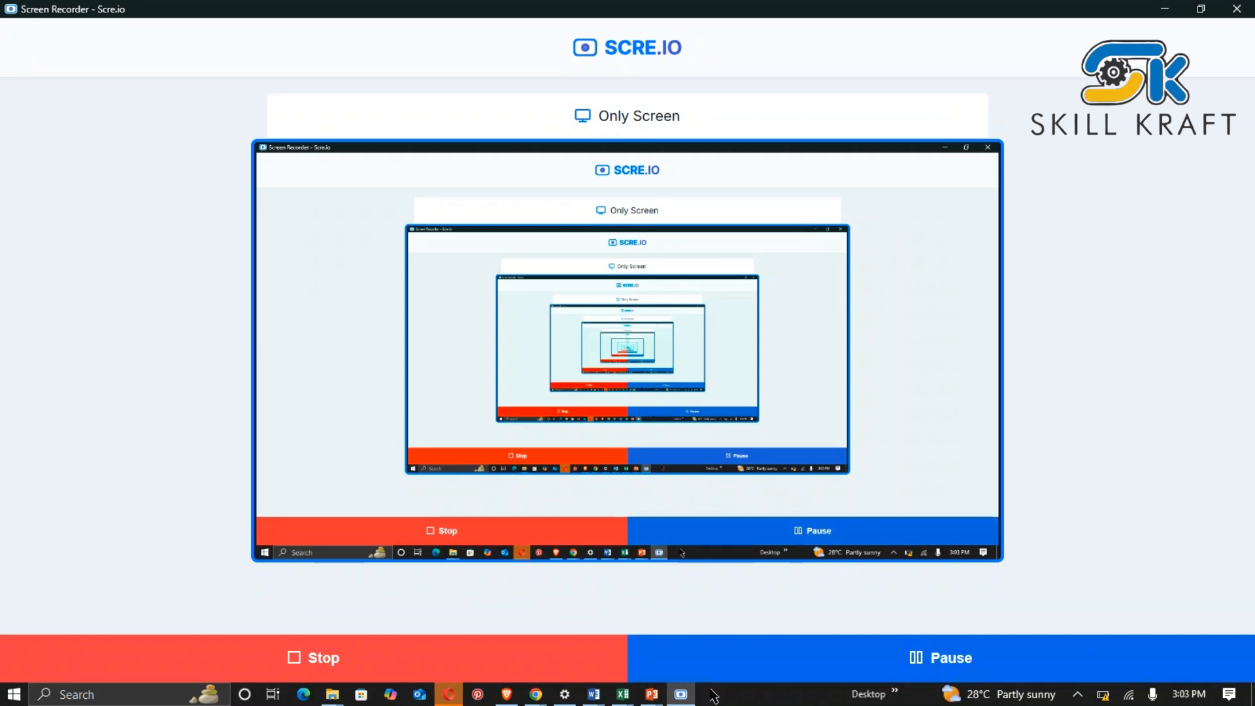
pyautogui.click(681, 694)
pyautogui.click(428, 457)
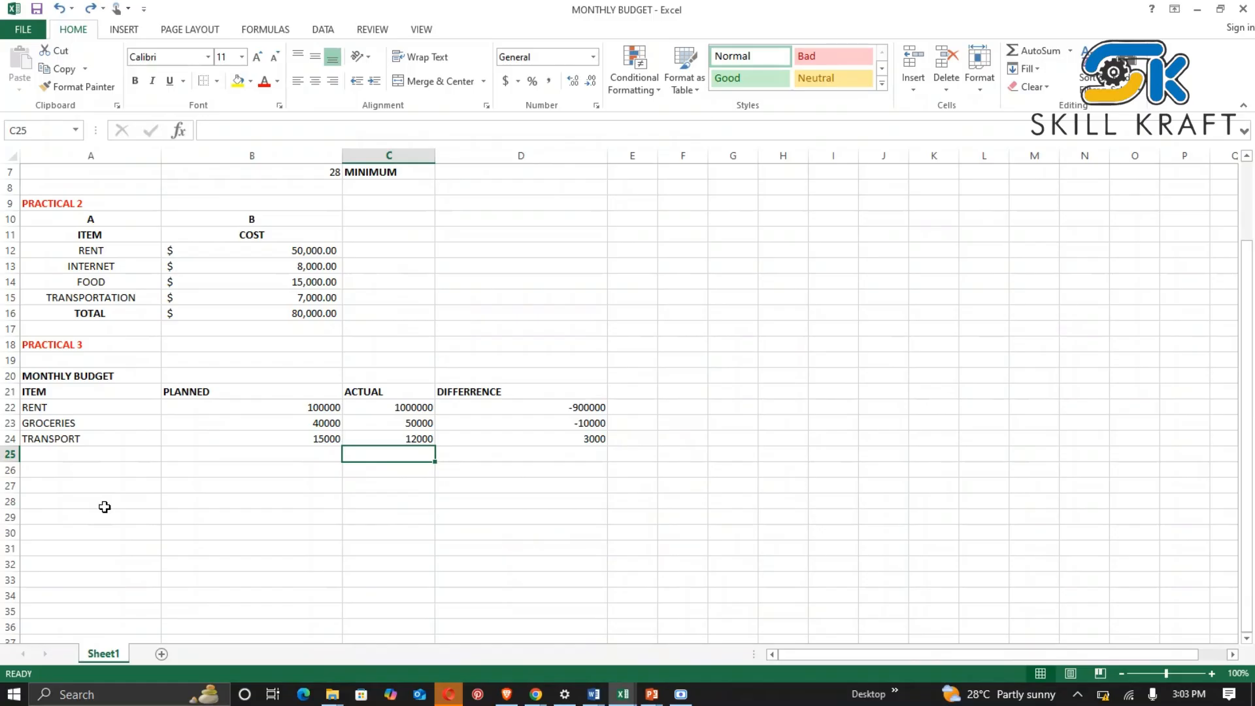
pyautogui.click(134, 456)
pyautogui.click(111, 482)
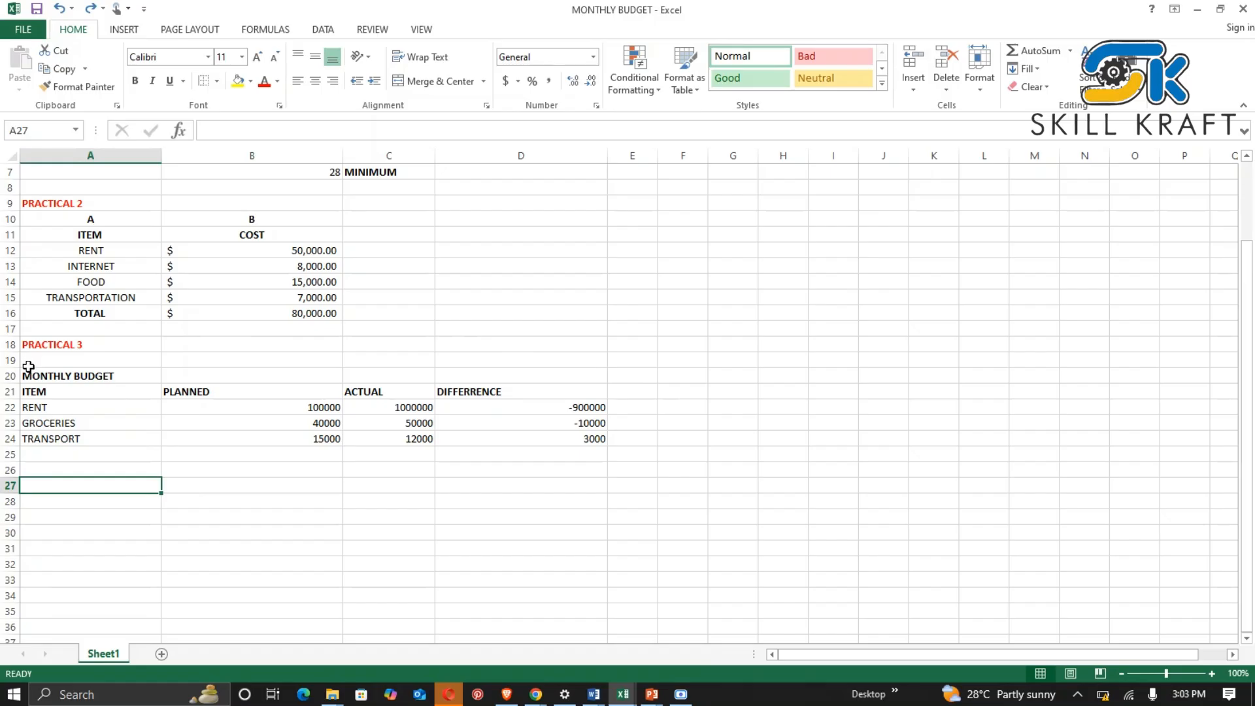
# Insert a Clustered Bar chart from the PRACTICAL 3 budget table, using the range A19:E25.
pyautogui.moveTo(28, 366); pyautogui.dragTo(611, 446)
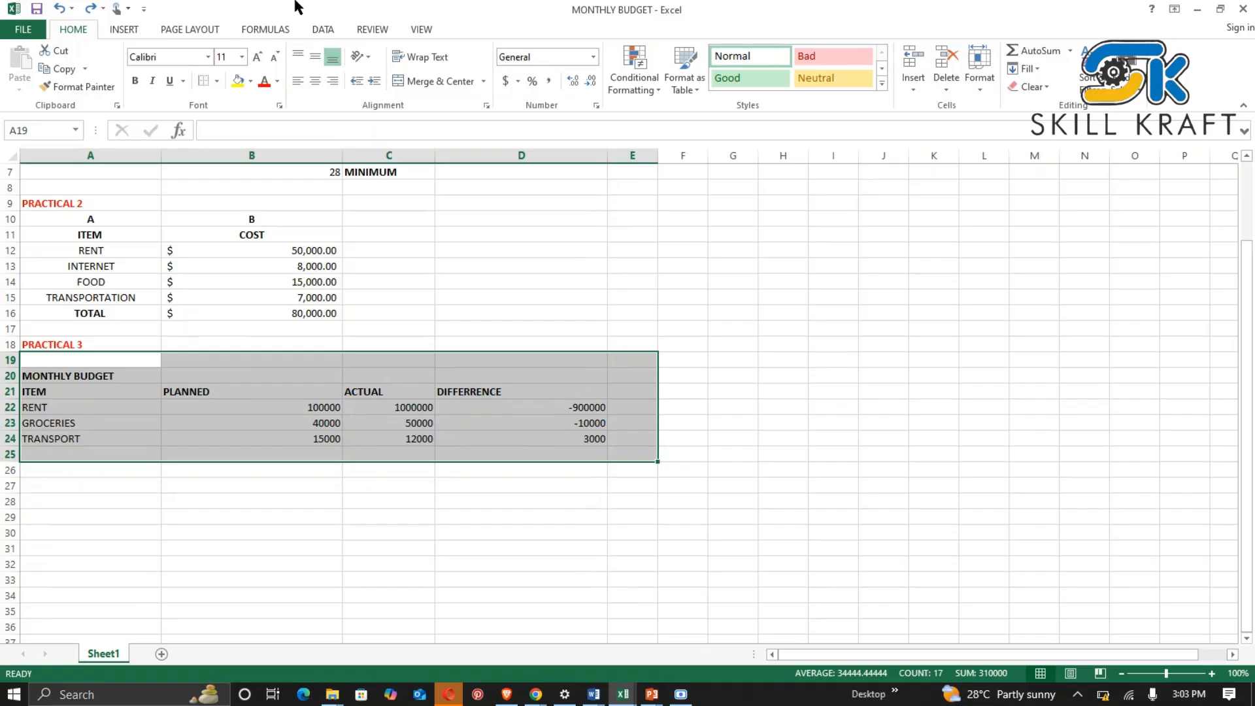
pyautogui.click(124, 32)
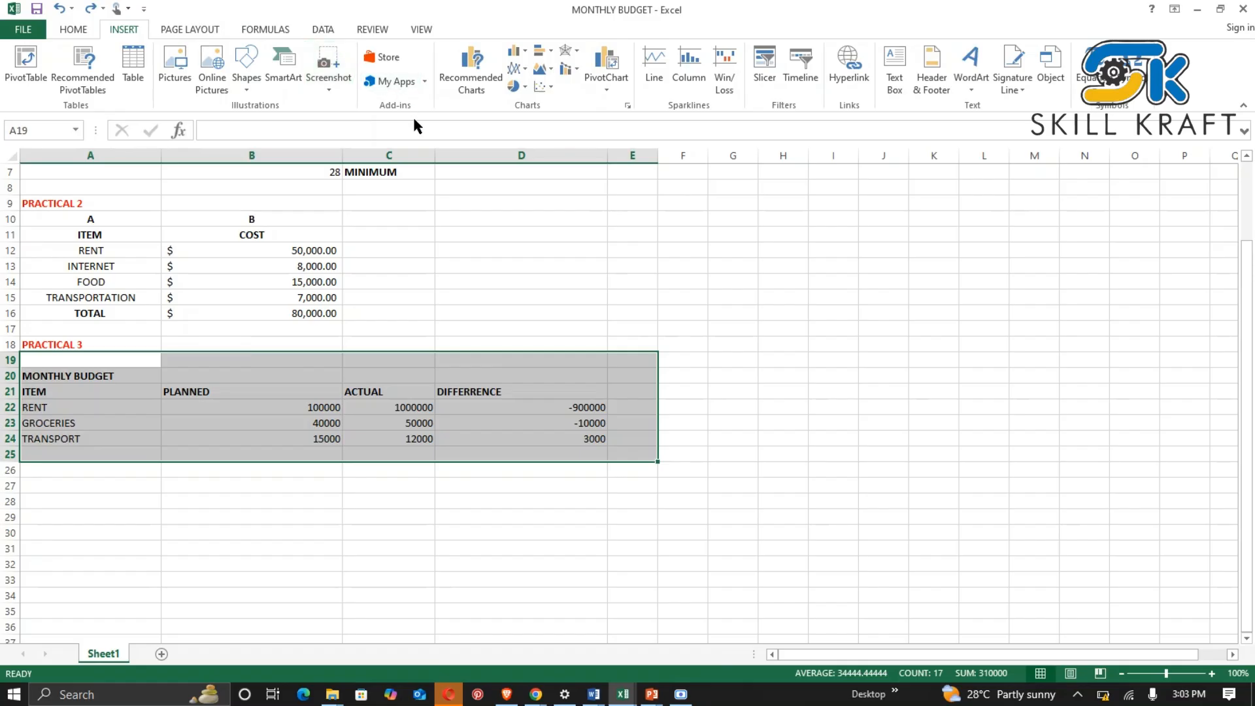
pyautogui.click(475, 72)
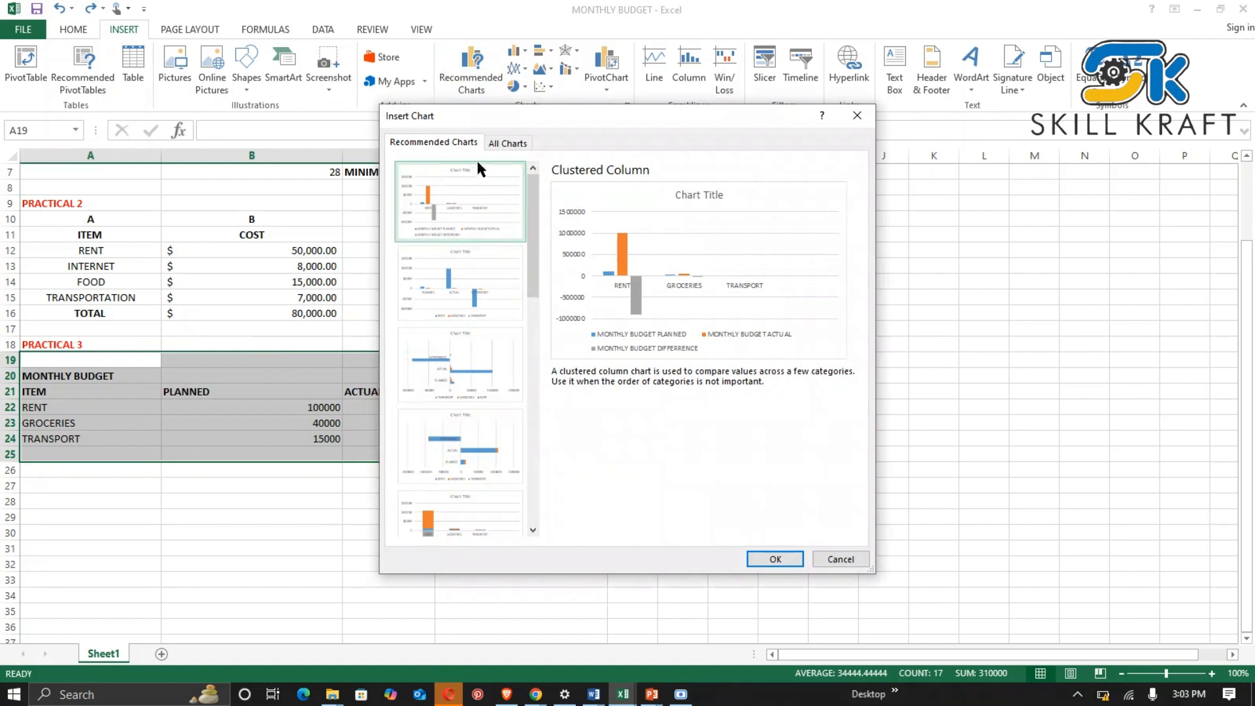
pyautogui.click(507, 143)
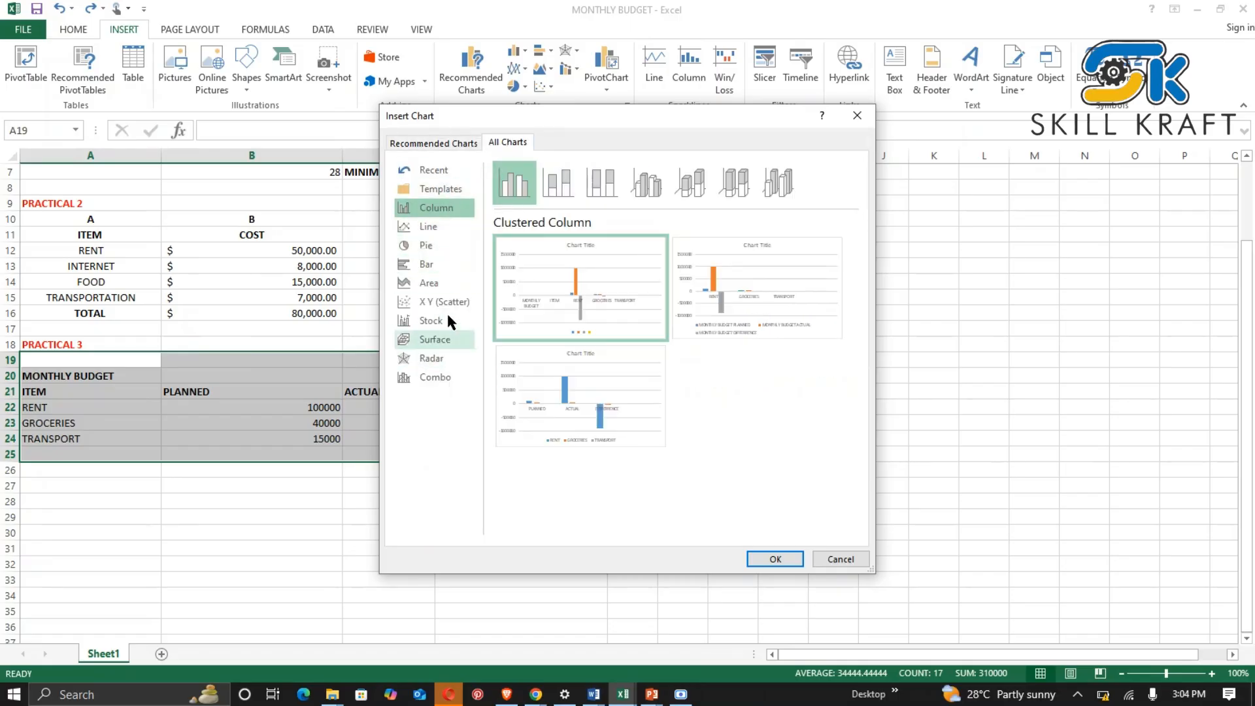
pyautogui.click(432, 265)
pyautogui.click(773, 559)
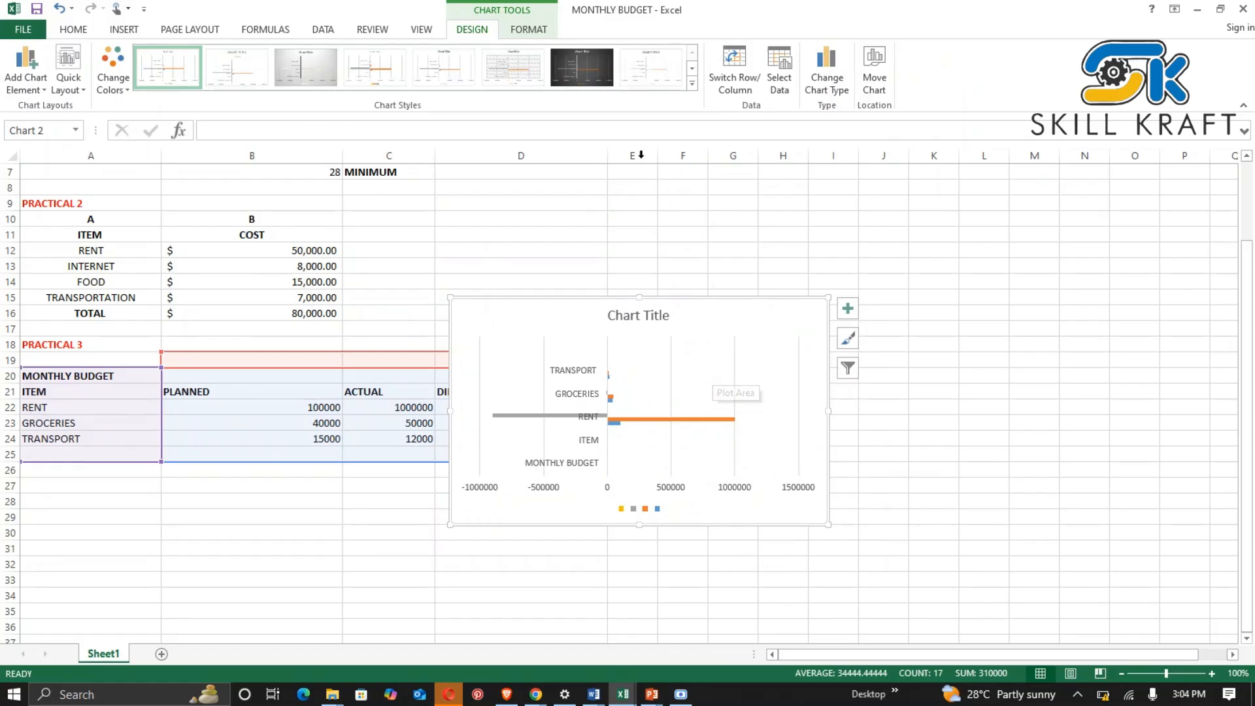
# Apply the dark chart style with glowing outlined bars to the budget chart, keeping the Clustered Bar type.
pyautogui.click(691, 83)
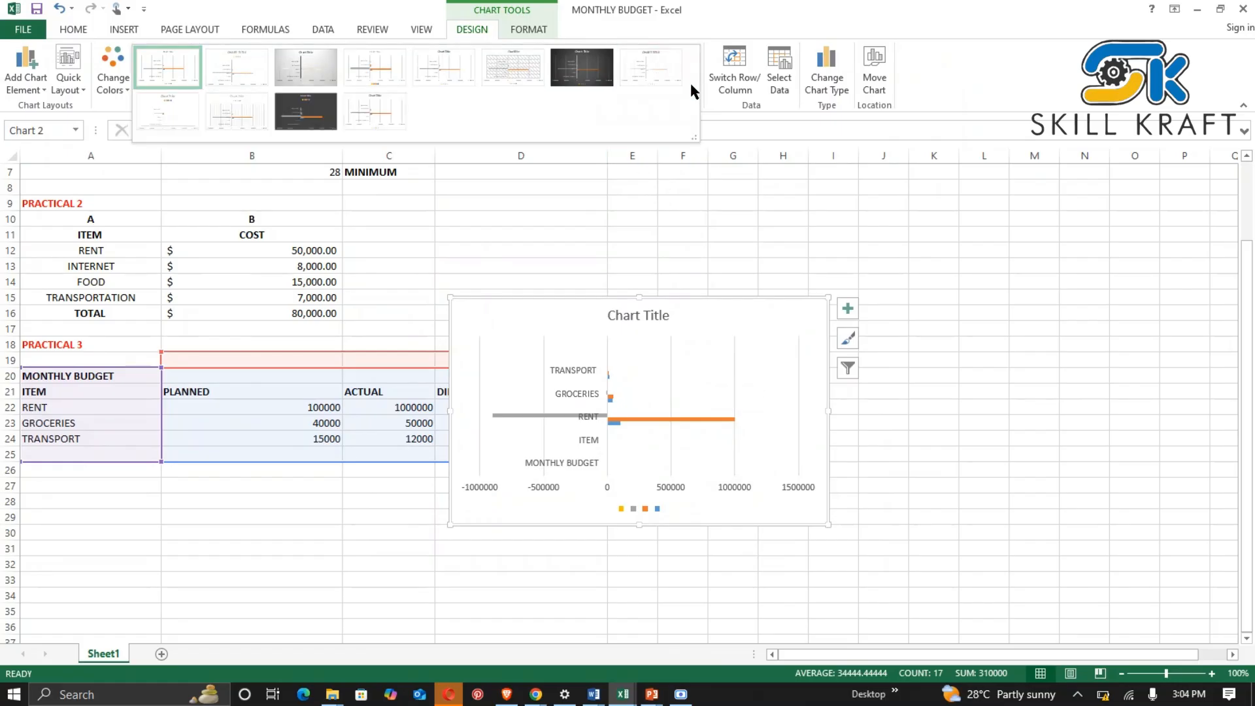
pyautogui.click(296, 118)
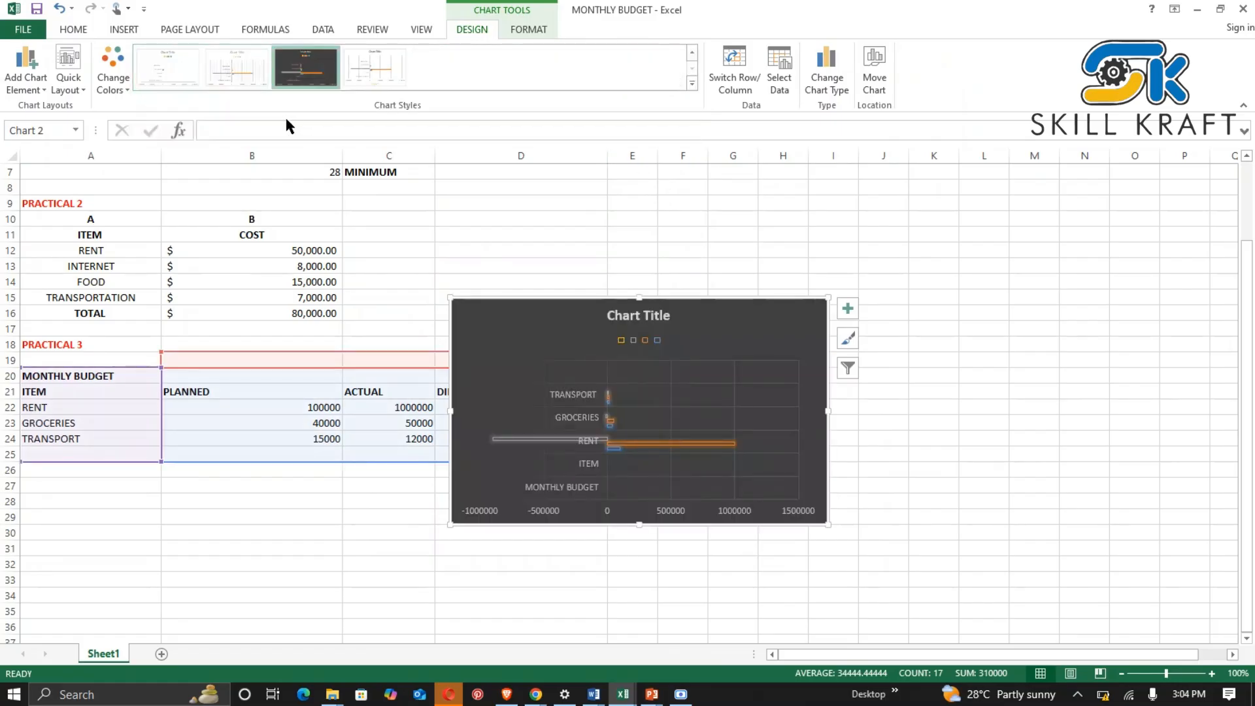
pyautogui.click(828, 91)
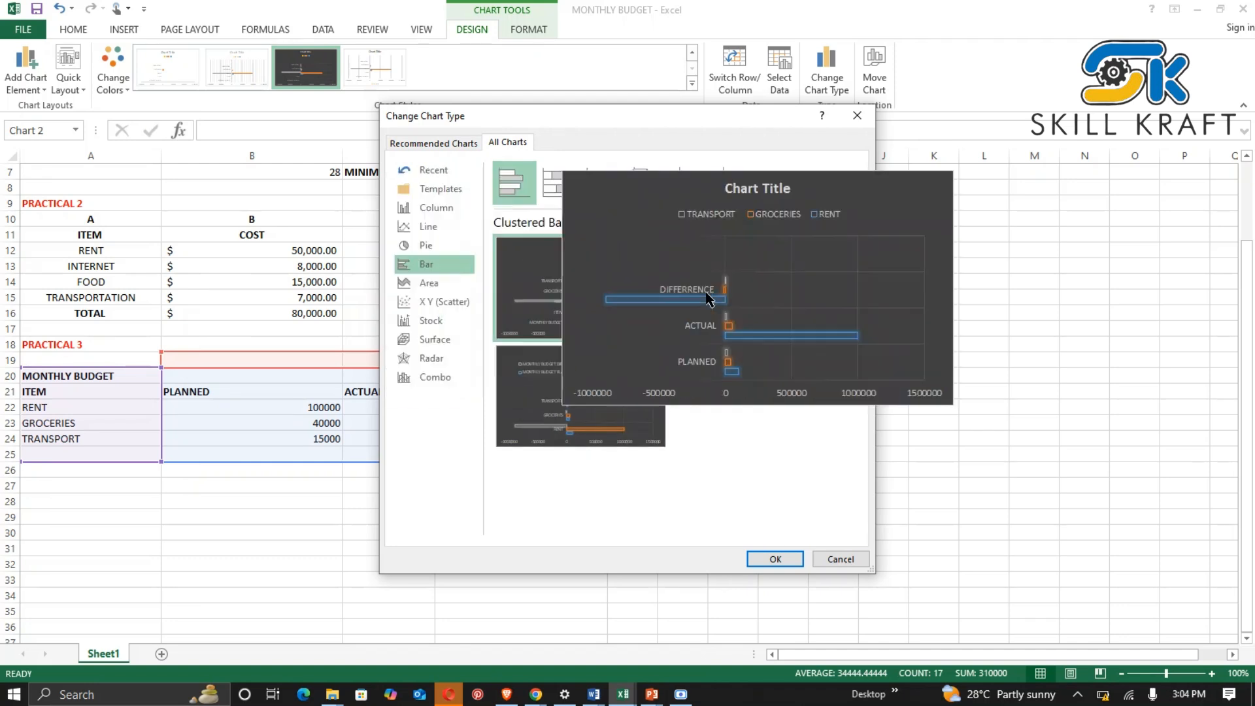
pyautogui.moveTo(588, 246)
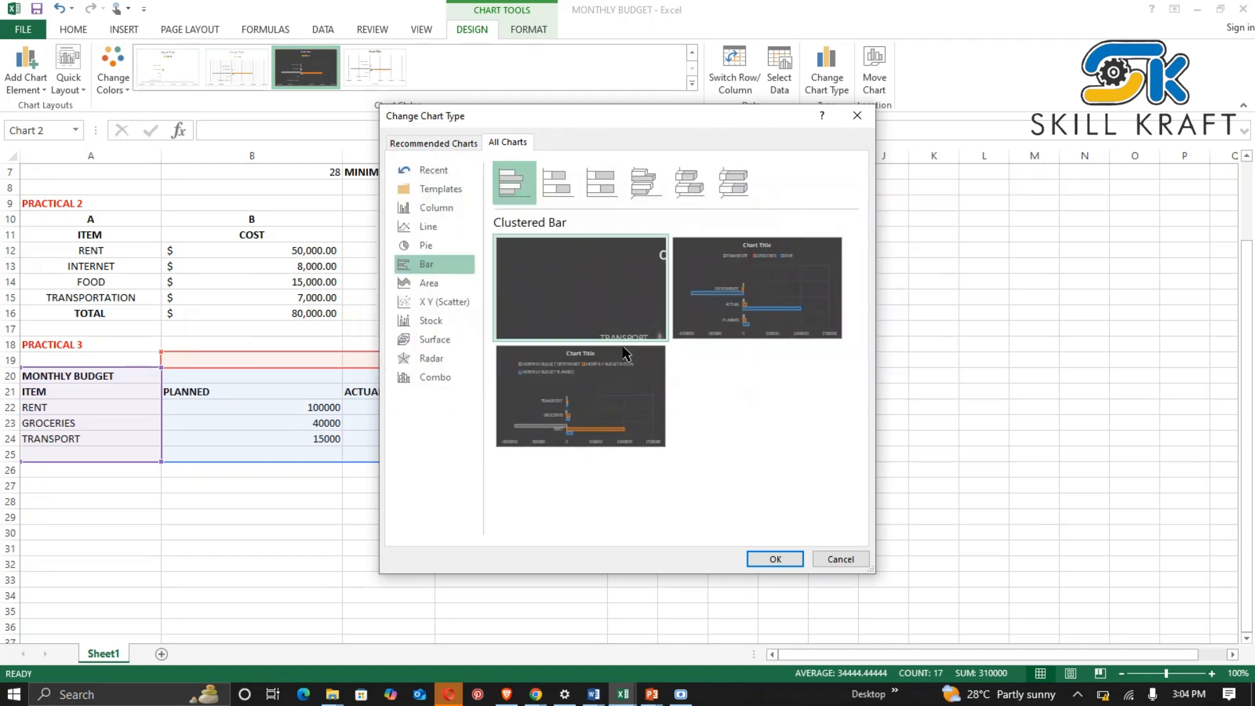
pyautogui.click(775, 559)
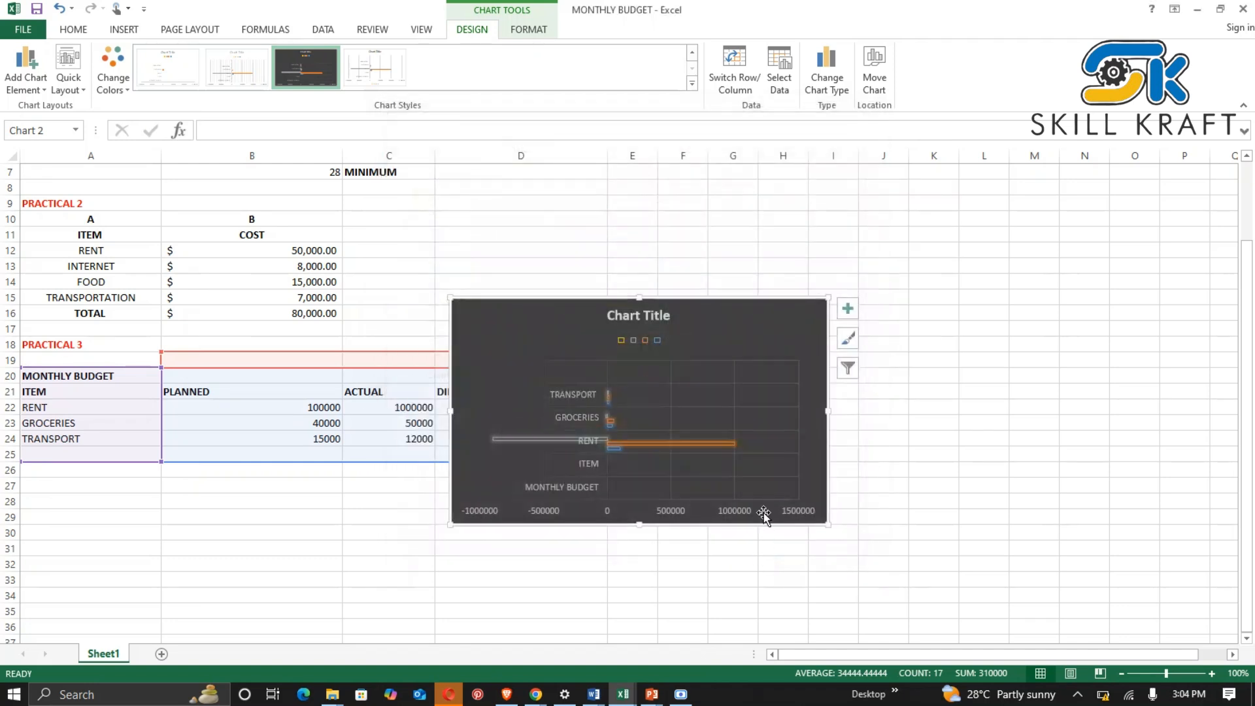
# Move the chart beside the PRACTICAL 3 table so it clears the DIFFERRENCE column, and deselect it.
pyautogui.click(982, 452)
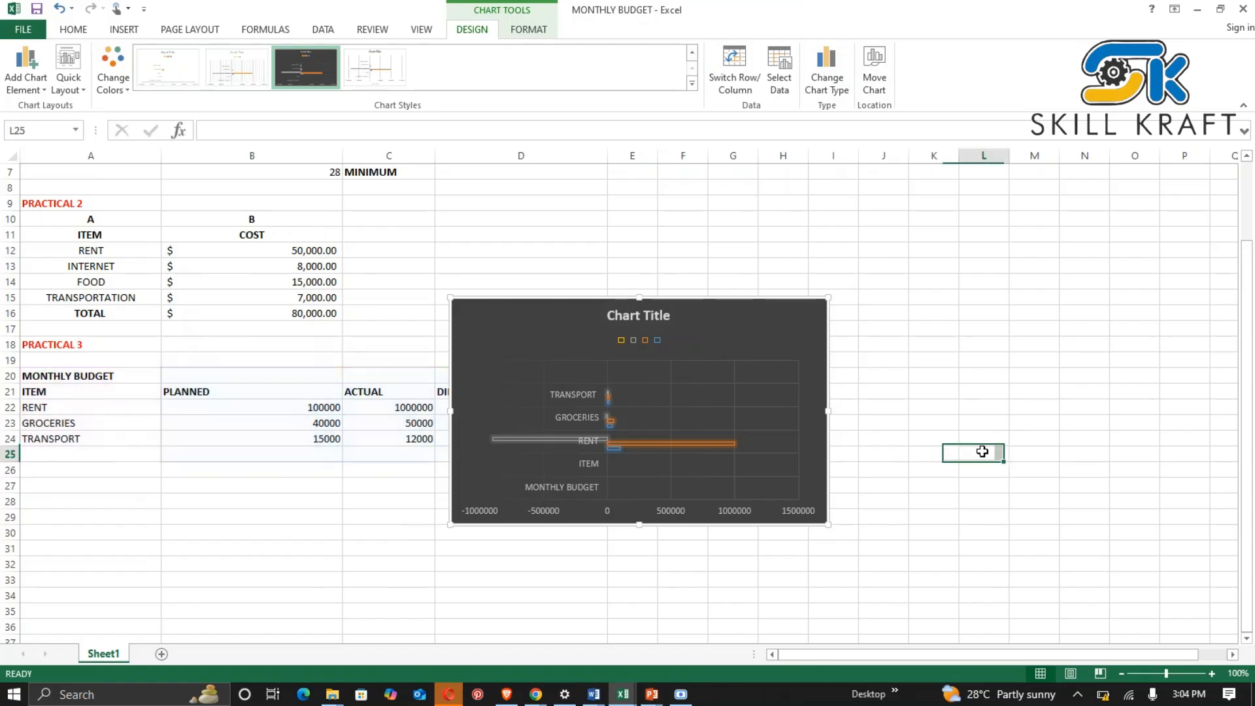
pyautogui.moveTo(497, 312); pyautogui.dragTo(713, 315)
pyautogui.click(443, 518)
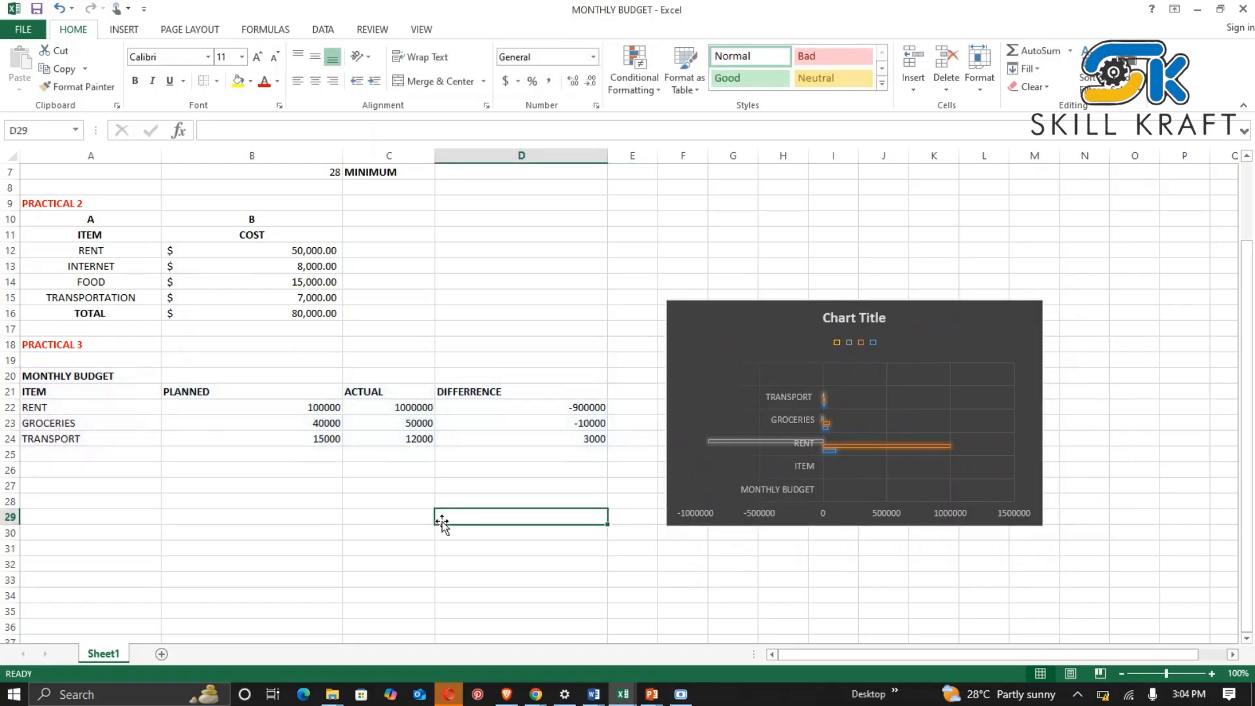
# Dismiss the low-battery notification covering the worksheet.
pyautogui.scroll(-2, 503, 590)
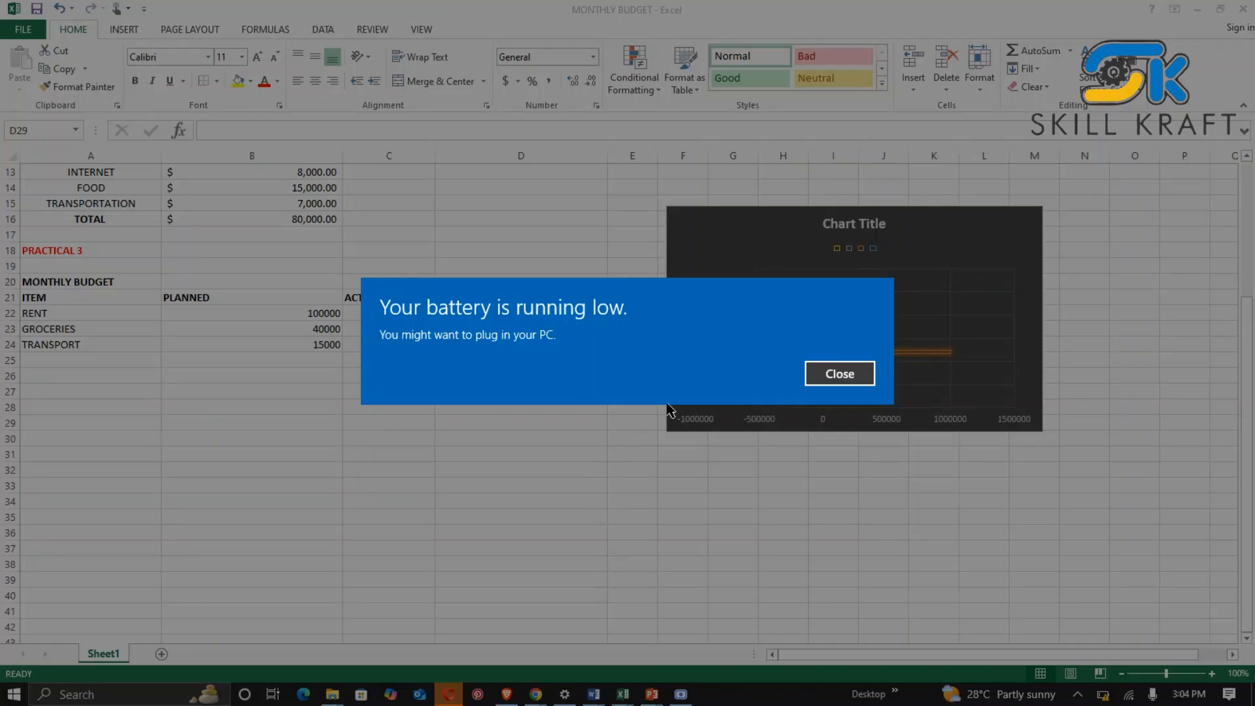
pyautogui.click(839, 372)
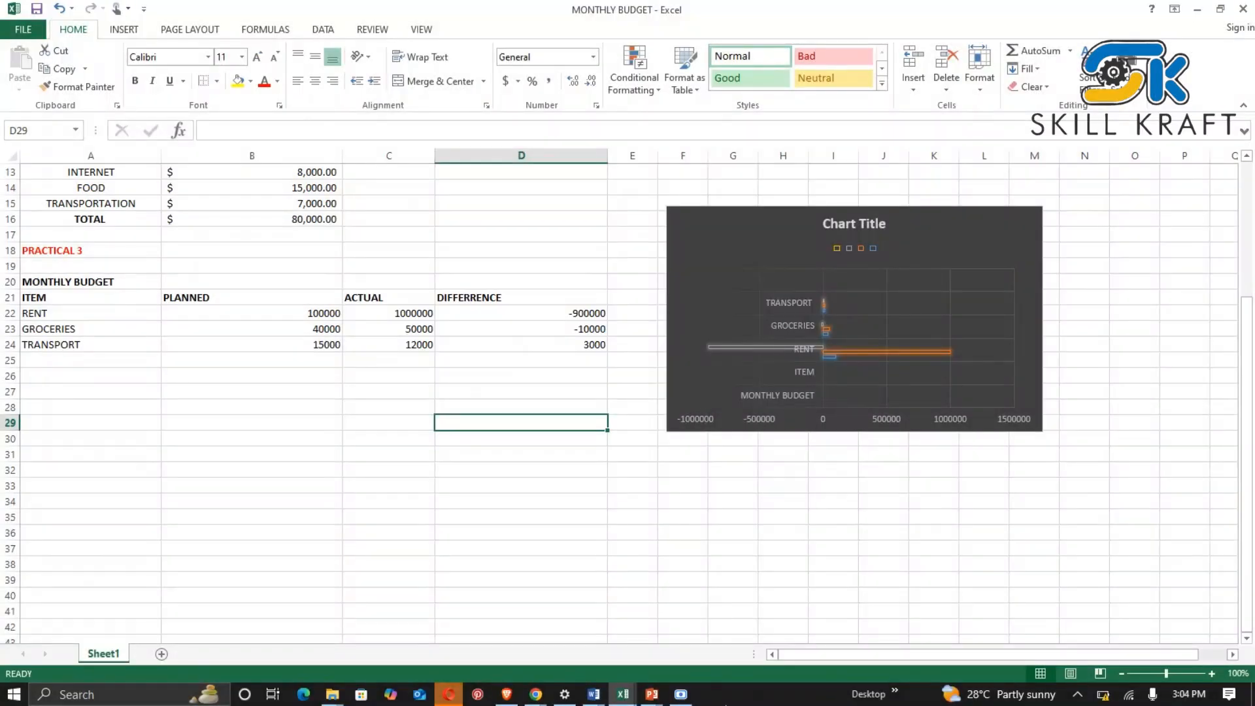
pyautogui.click(683, 694)
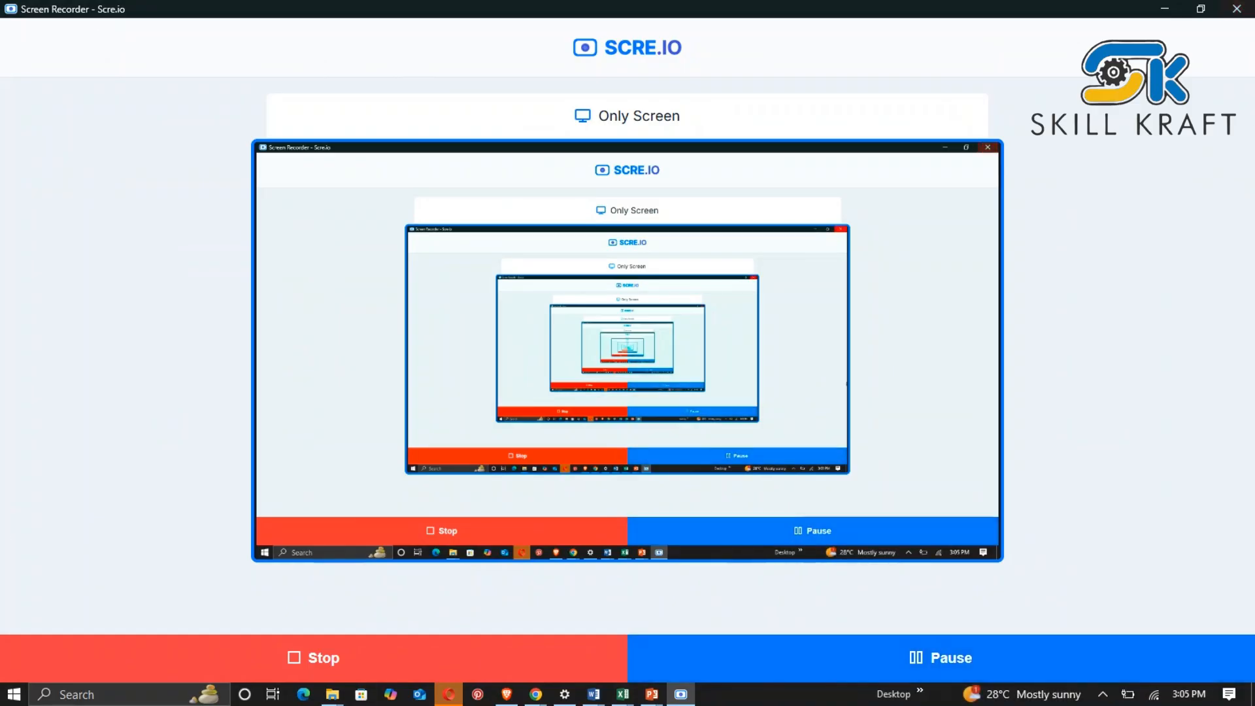
pyautogui.click(686, 698)
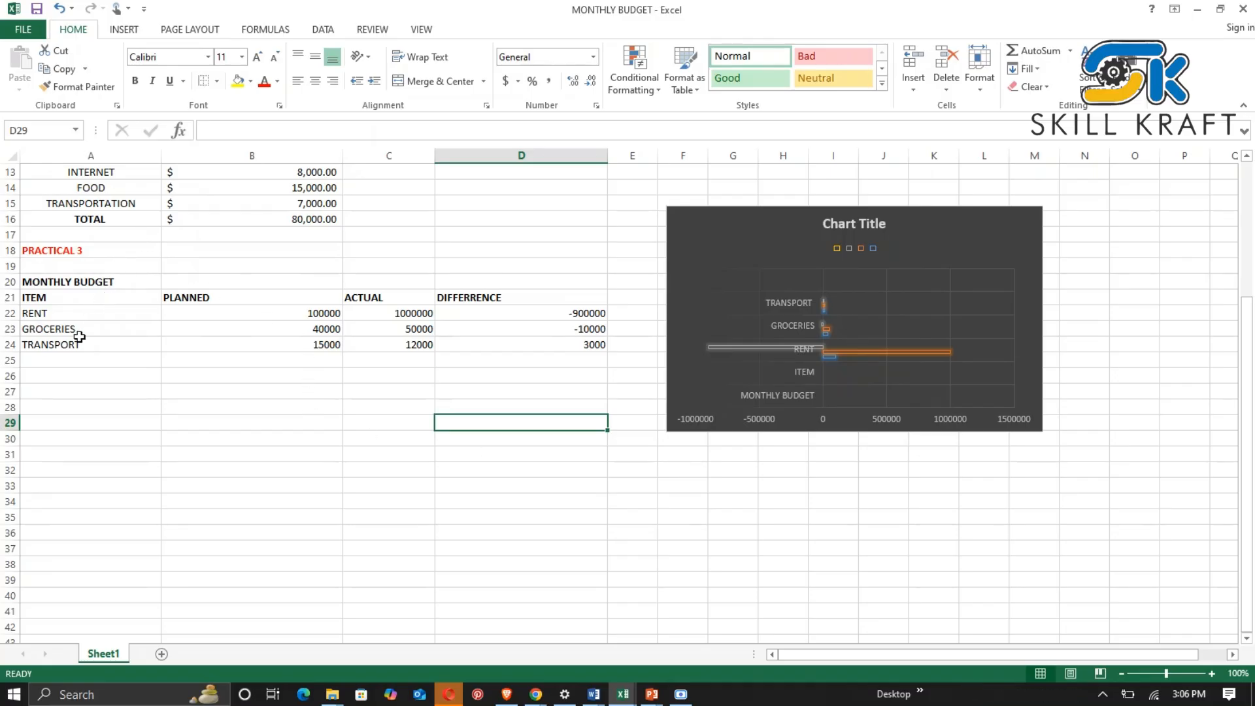
# Try to insert a recommended chart with only an empty cell selected, and browse the scatter and bubble chart types.
pyautogui.scroll(4, 85, 345)
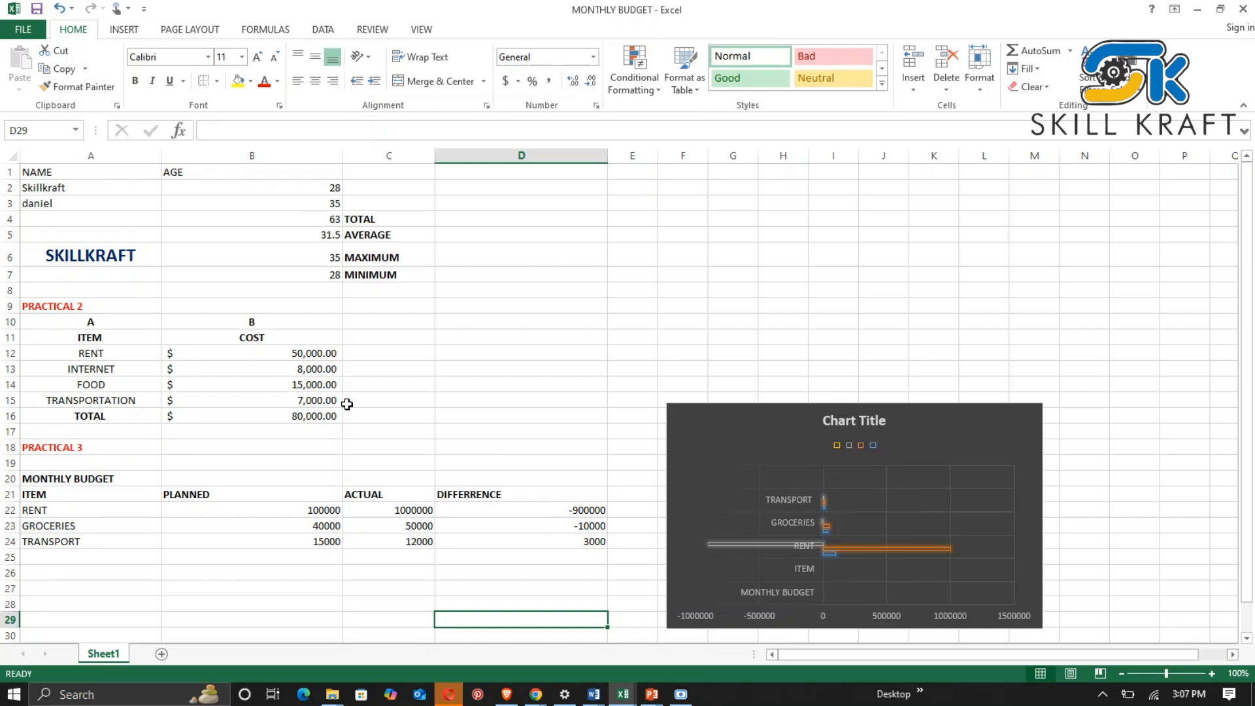
pyautogui.click(113, 37)
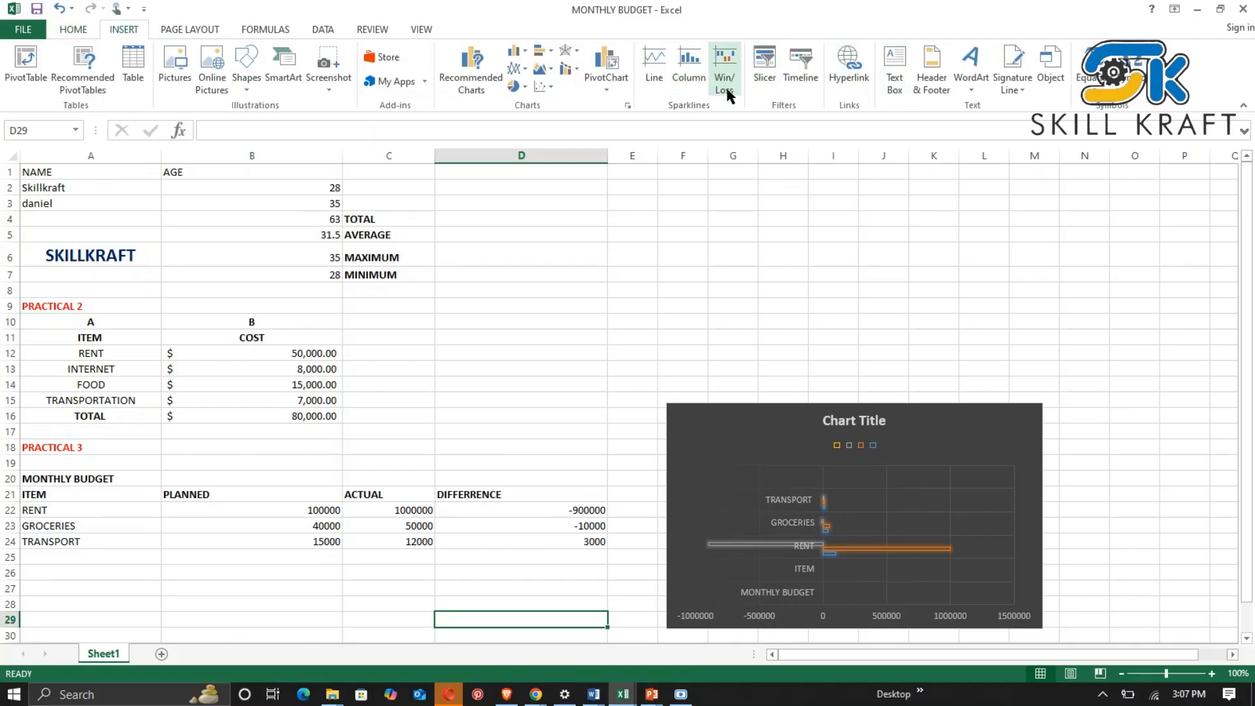
pyautogui.click(474, 82)
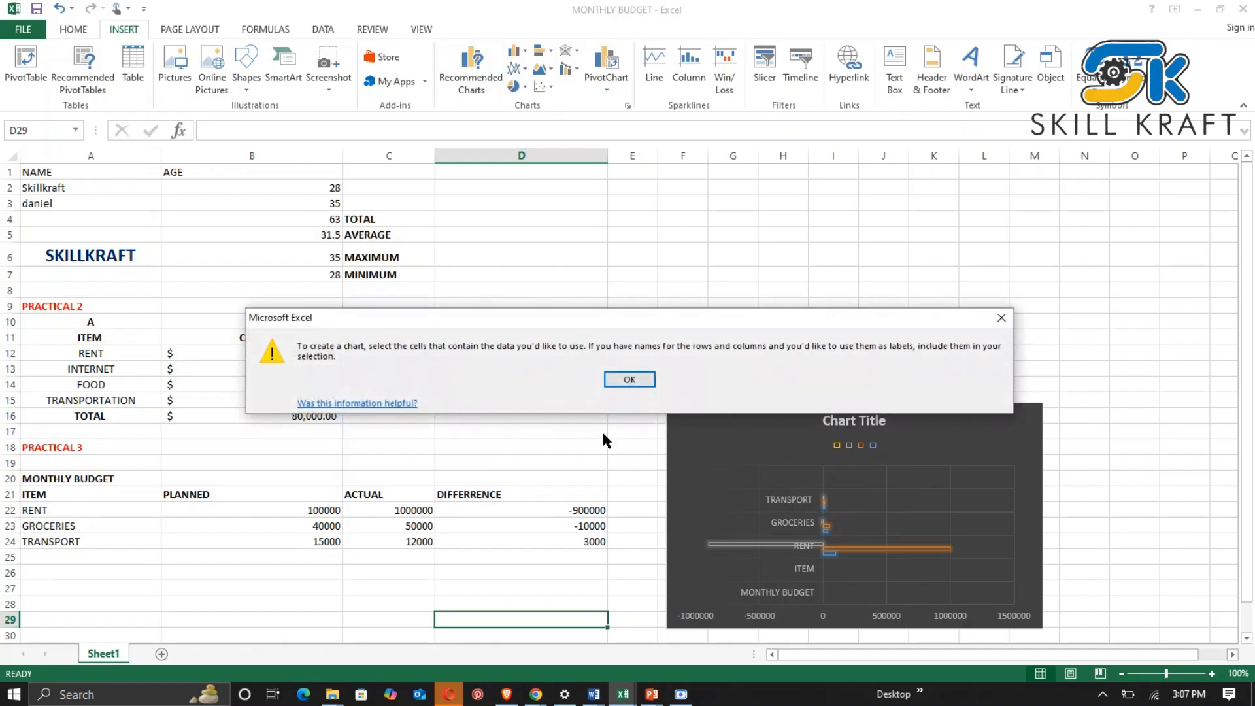
pyautogui.click(630, 379)
pyautogui.click(268, 602)
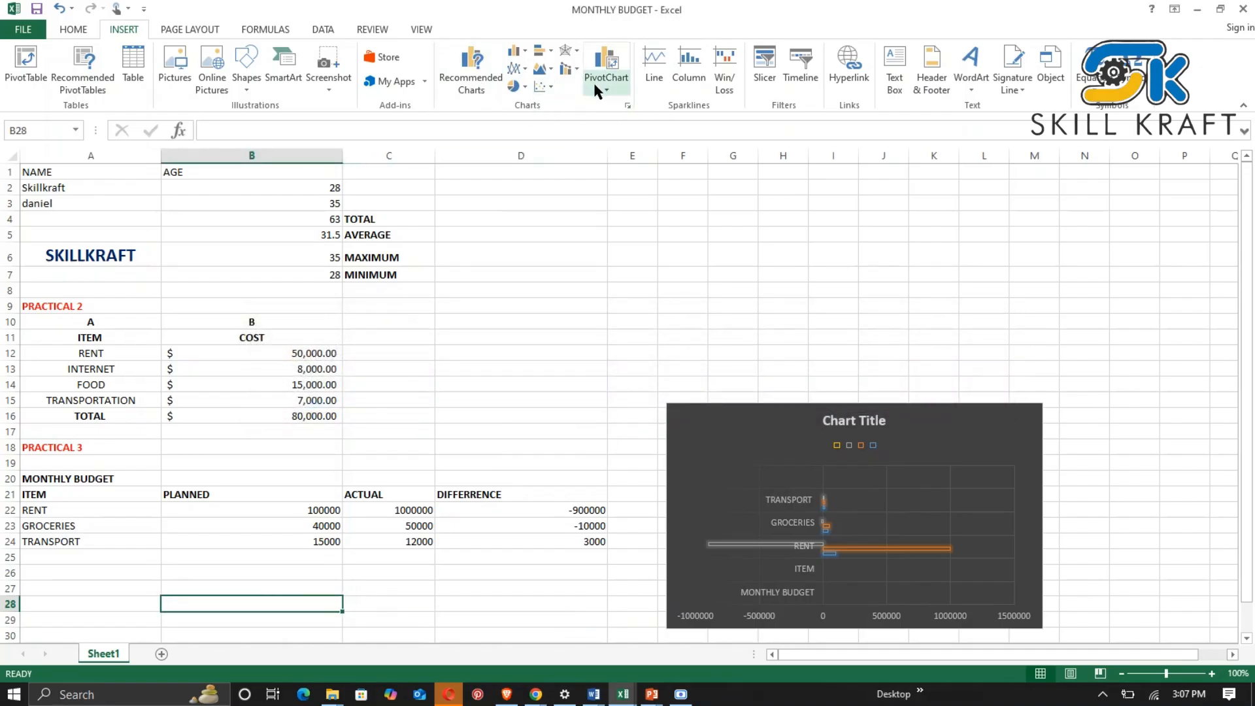
pyautogui.click(543, 85)
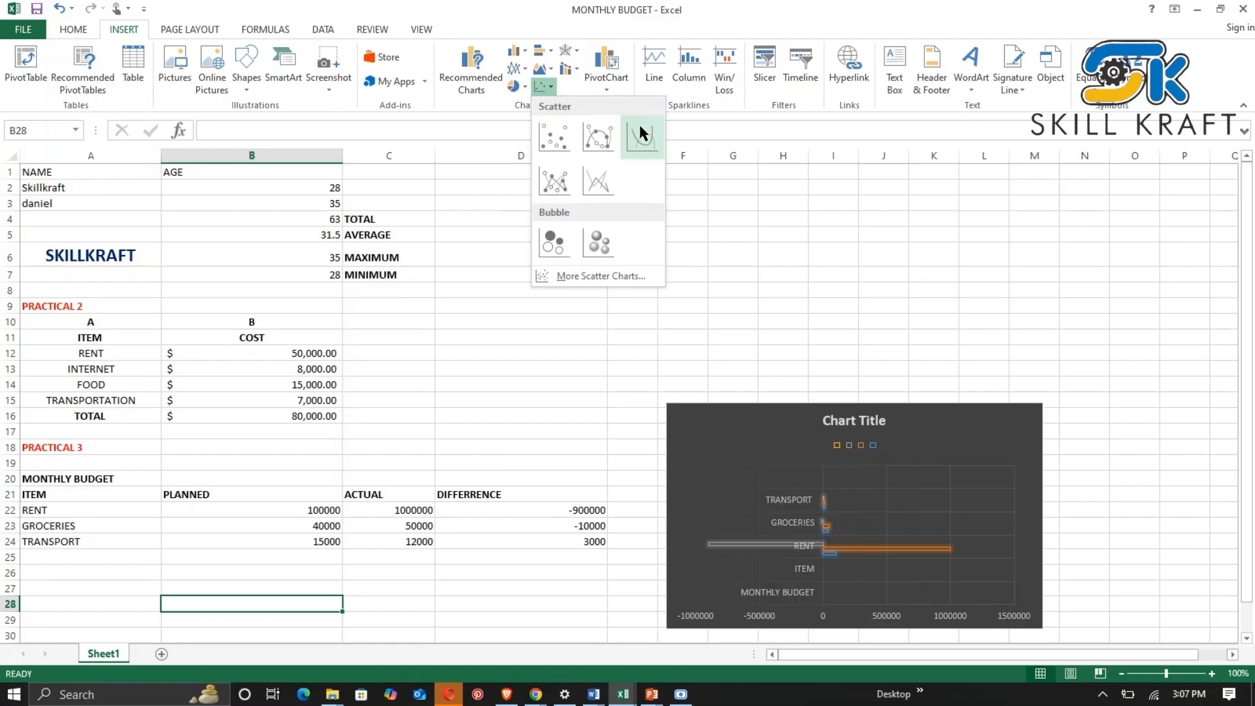
pyautogui.click(788, 176)
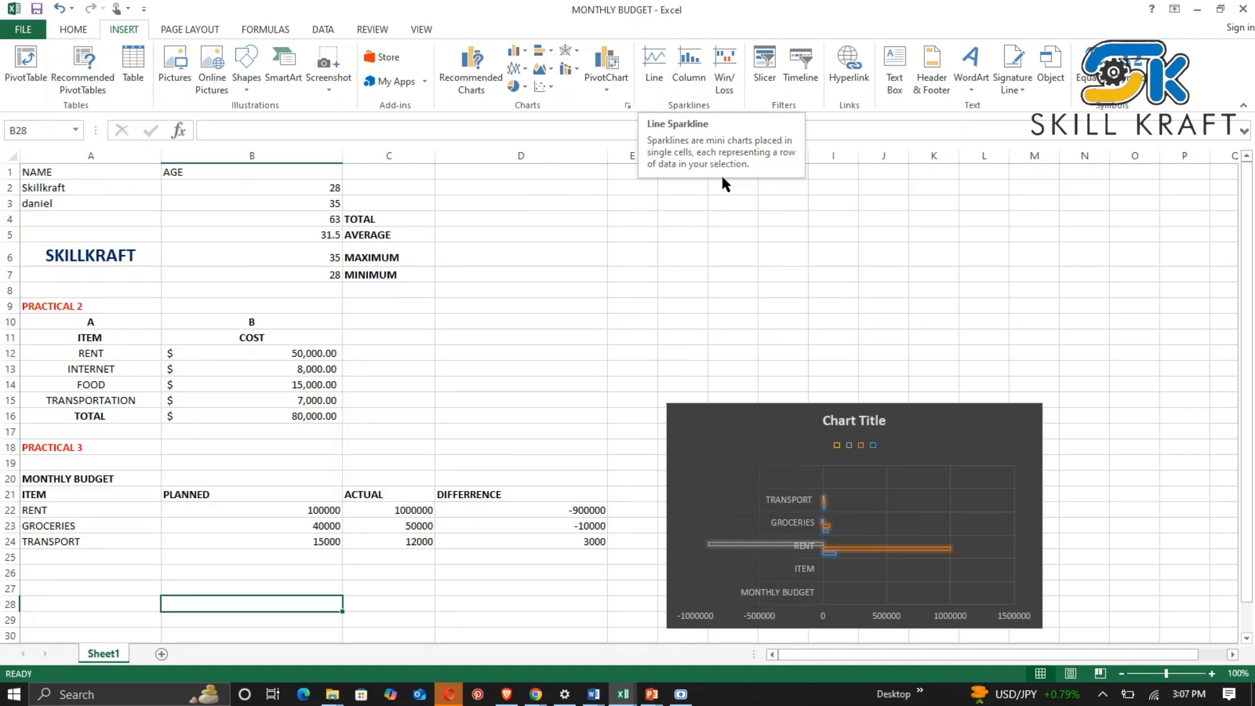
pyautogui.click(680, 694)
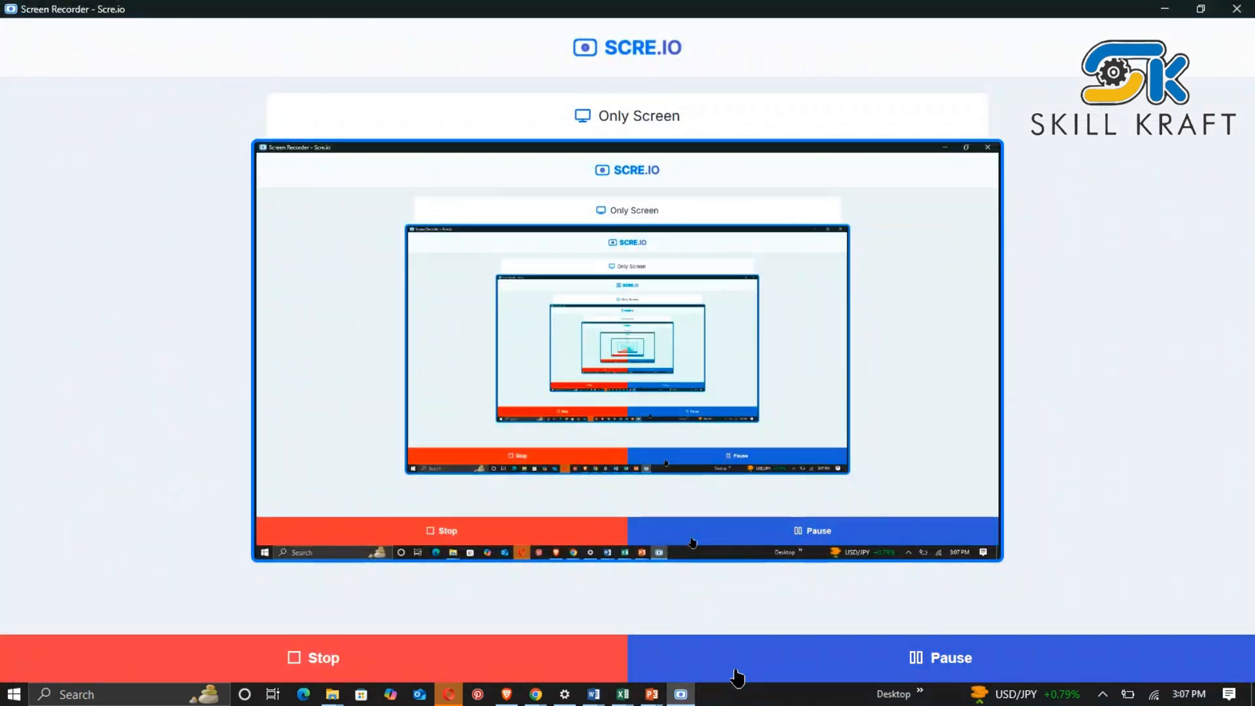
pyautogui.click(680, 694)
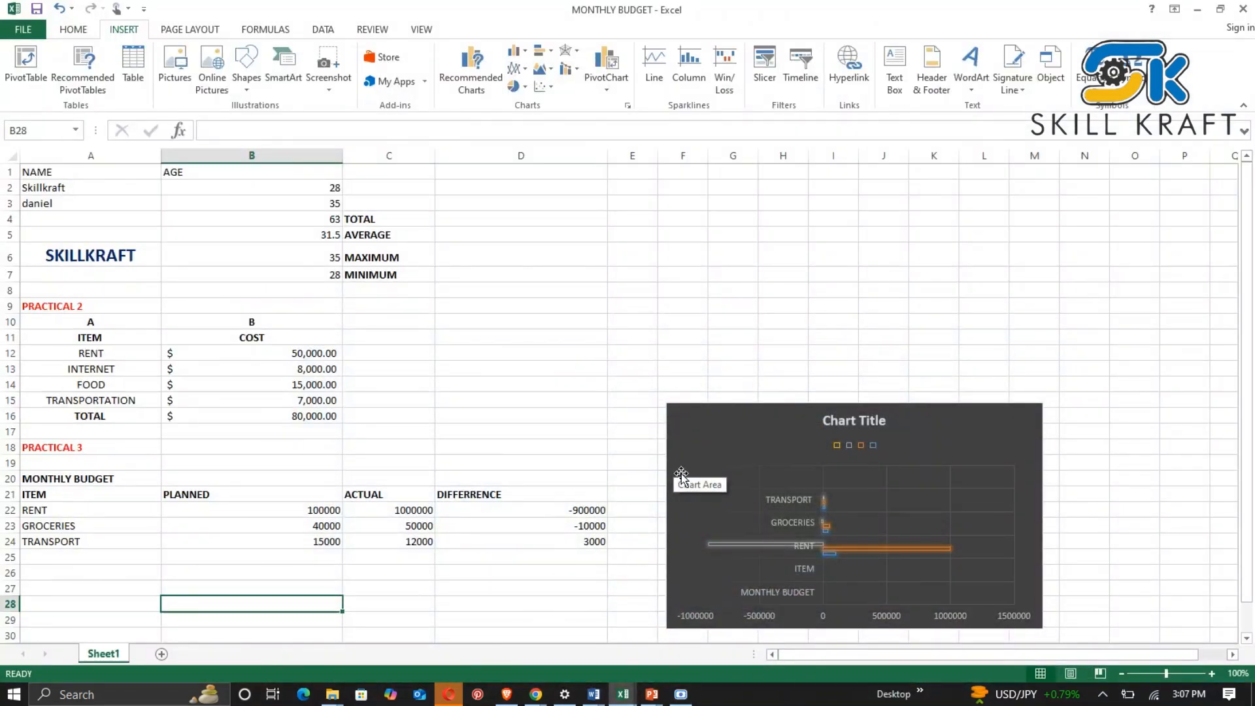
pyautogui.click(579, 479)
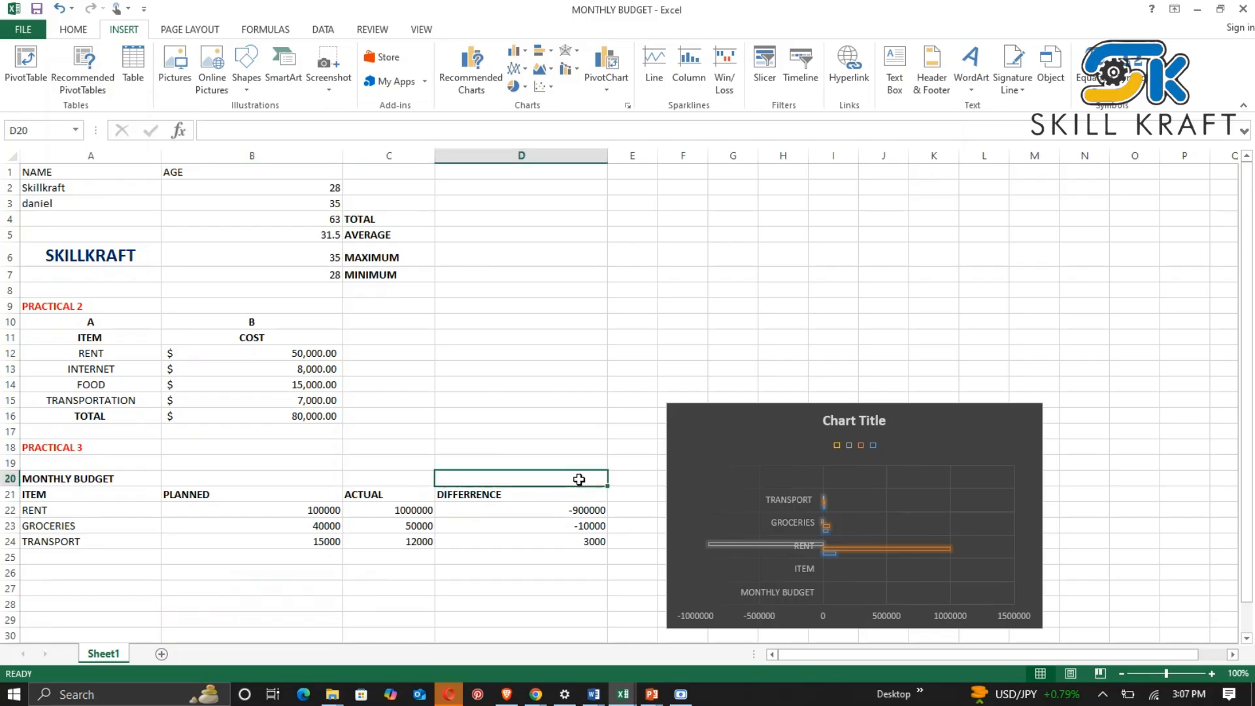
pyautogui.scroll(-2, 579, 479)
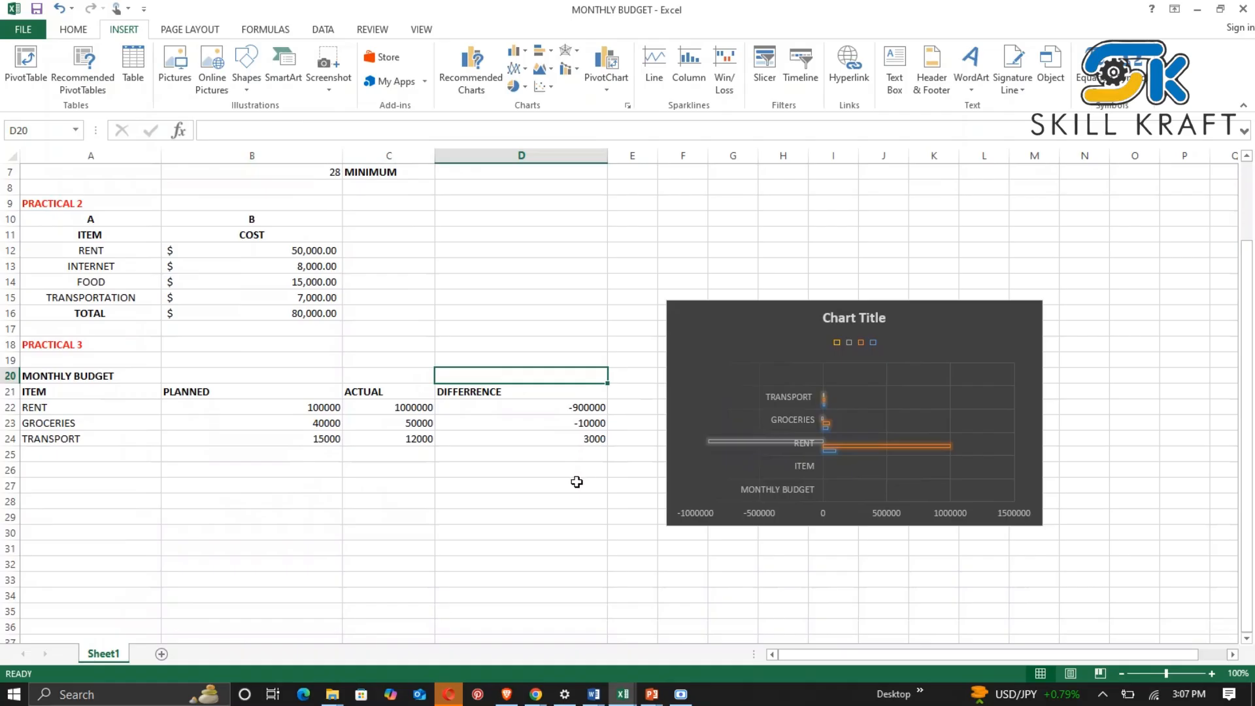
pyautogui.click(519, 531)
pyautogui.click(195, 533)
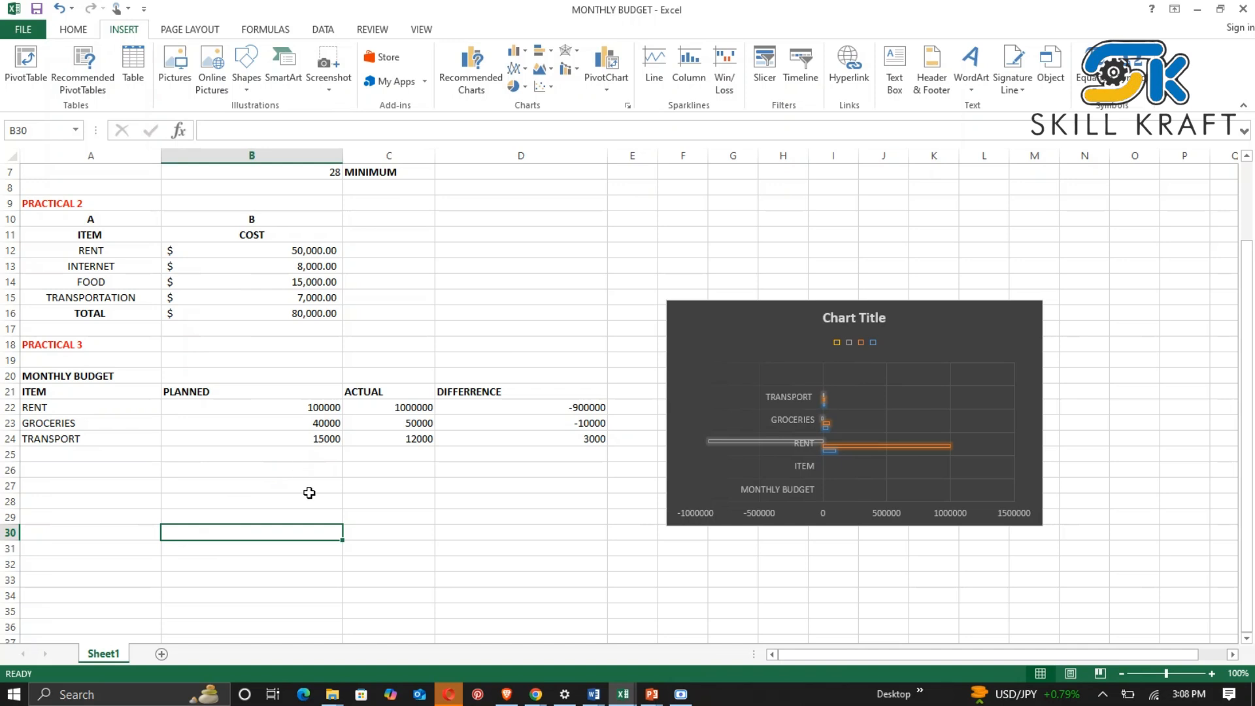
pyautogui.click(289, 497)
pyautogui.click(739, 333)
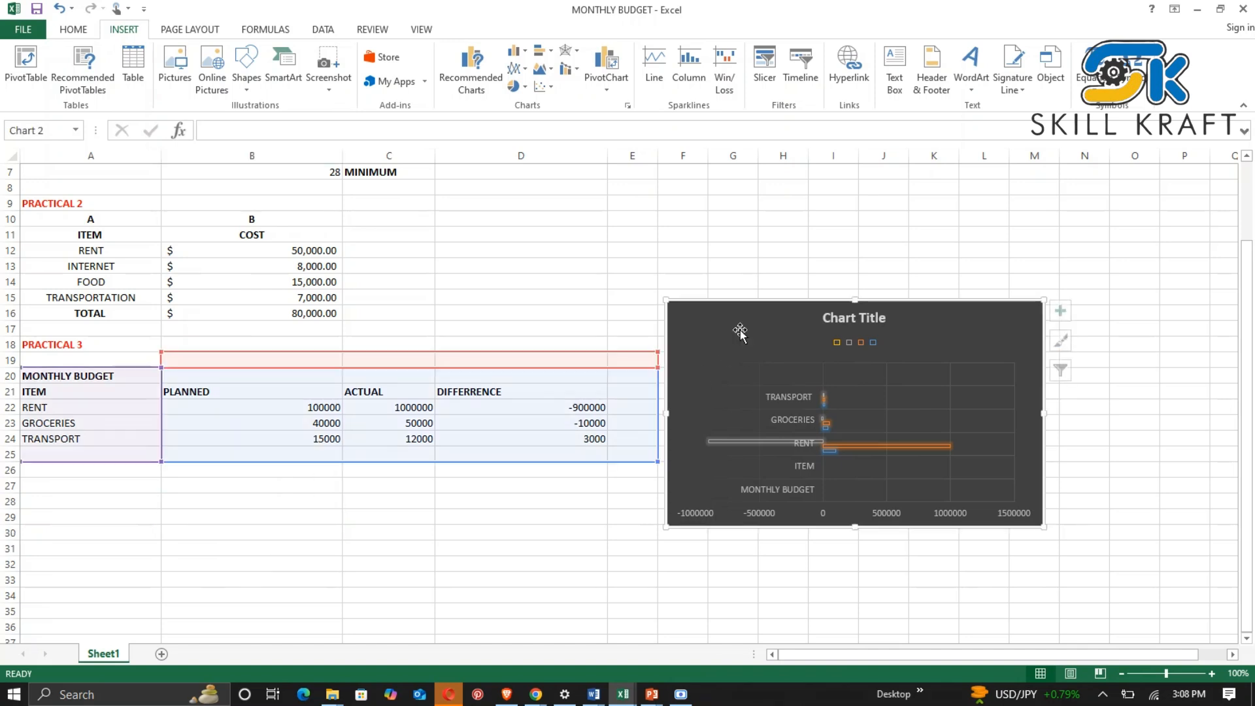
pyautogui.click(490, 520)
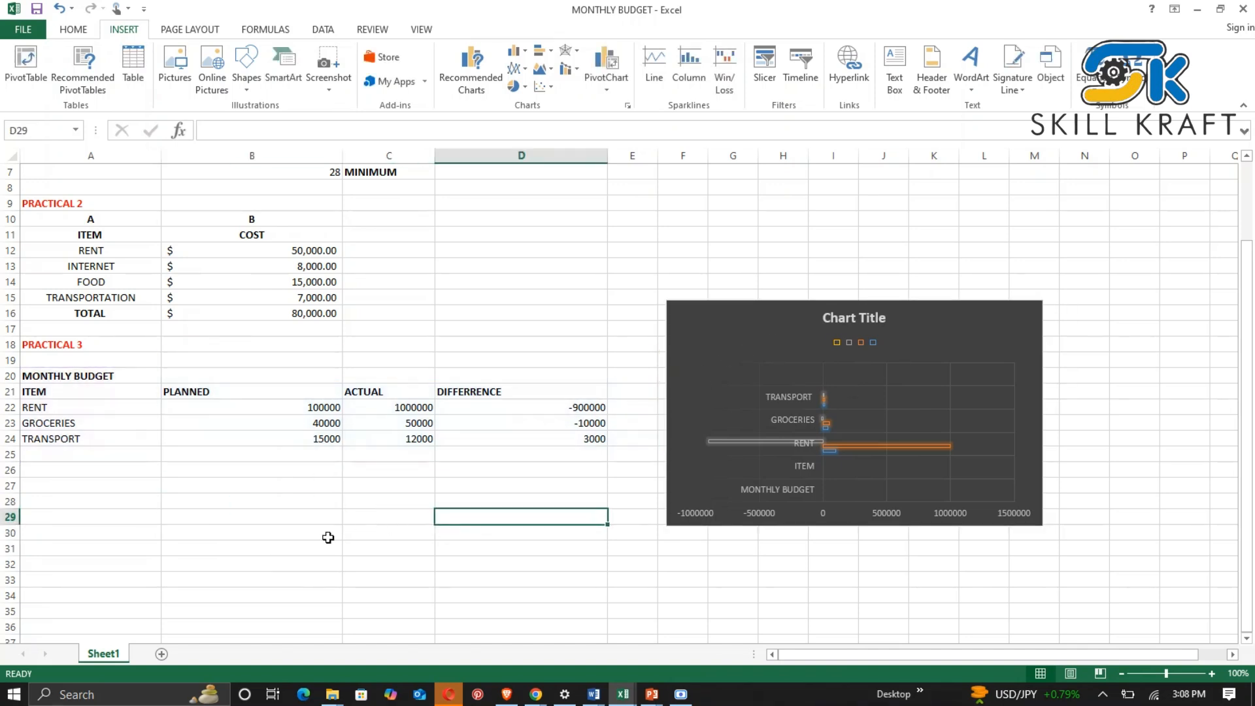
# Try to create a column sparkline in cell D29, picking D25 as its data range.
pyautogui.scroll(-2, 330, 536)
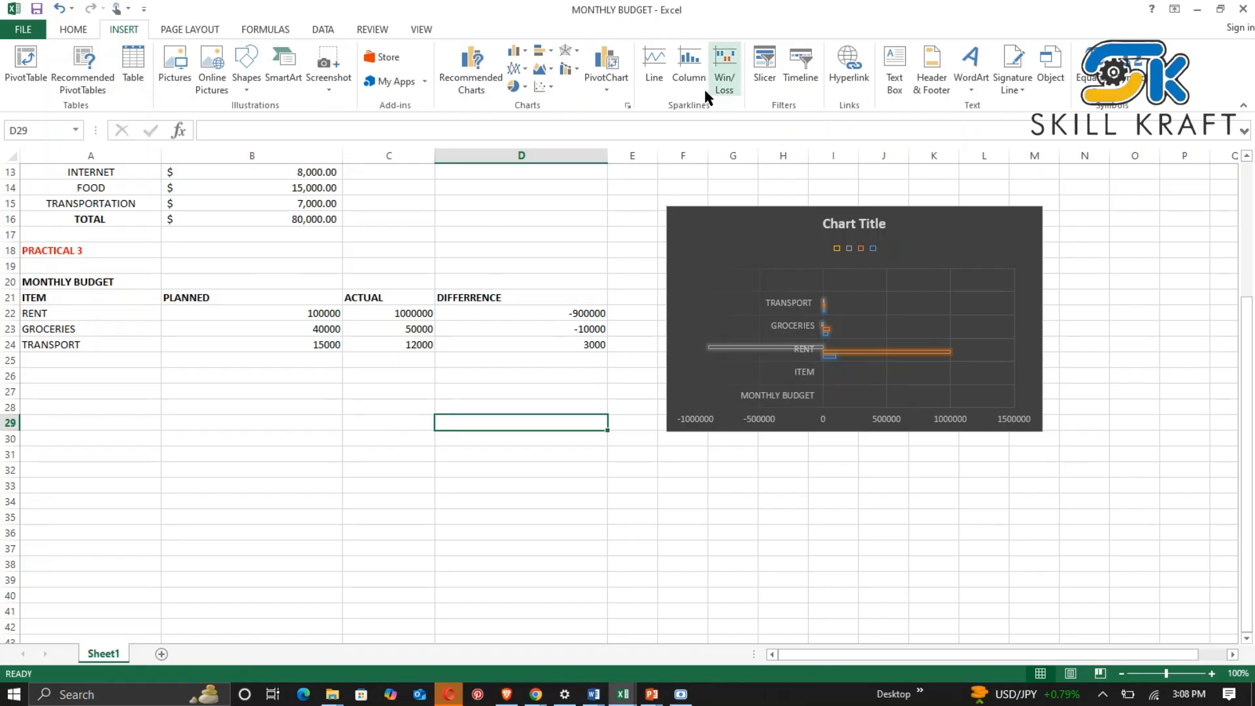
pyautogui.click(686, 72)
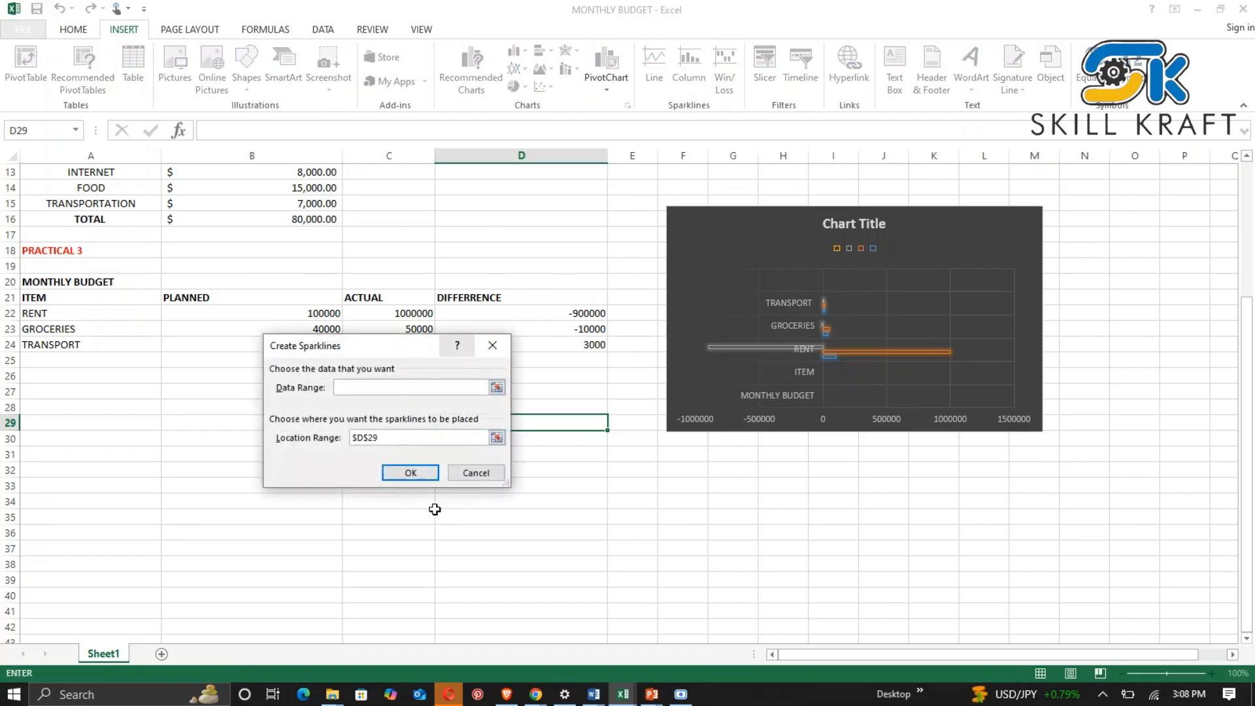
pyautogui.click(410, 472)
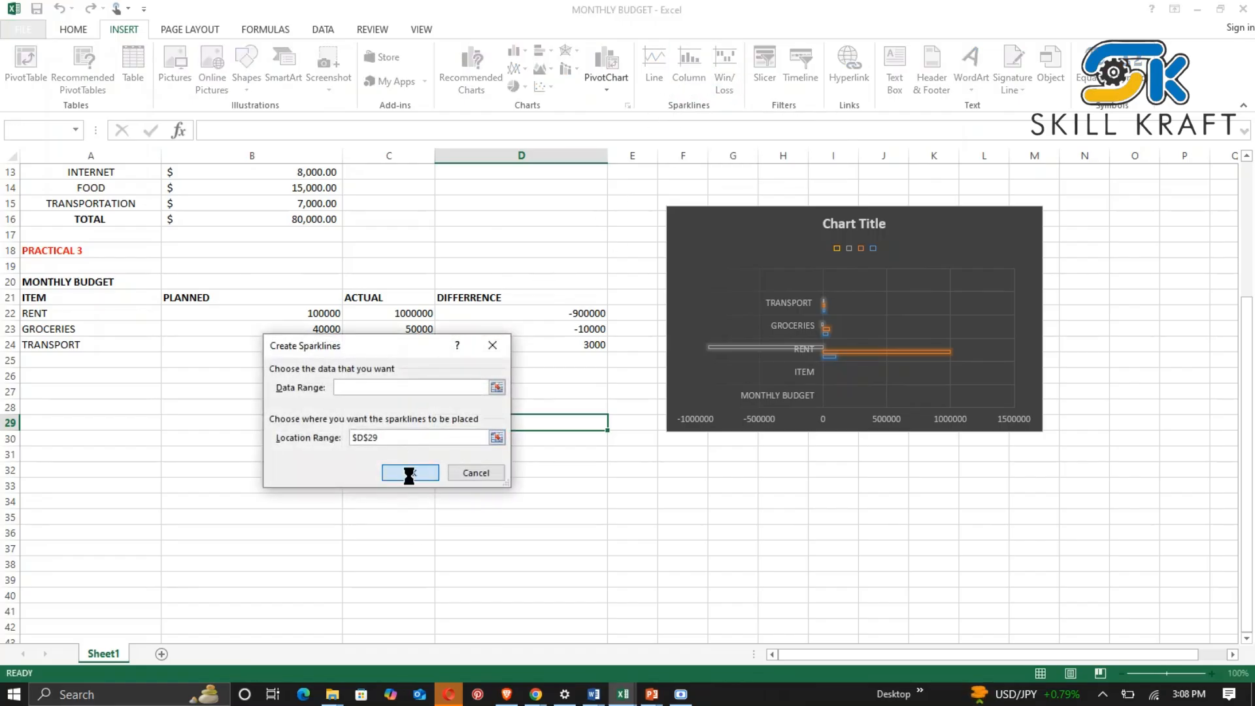
pyautogui.click(613, 381)
pyautogui.click(541, 364)
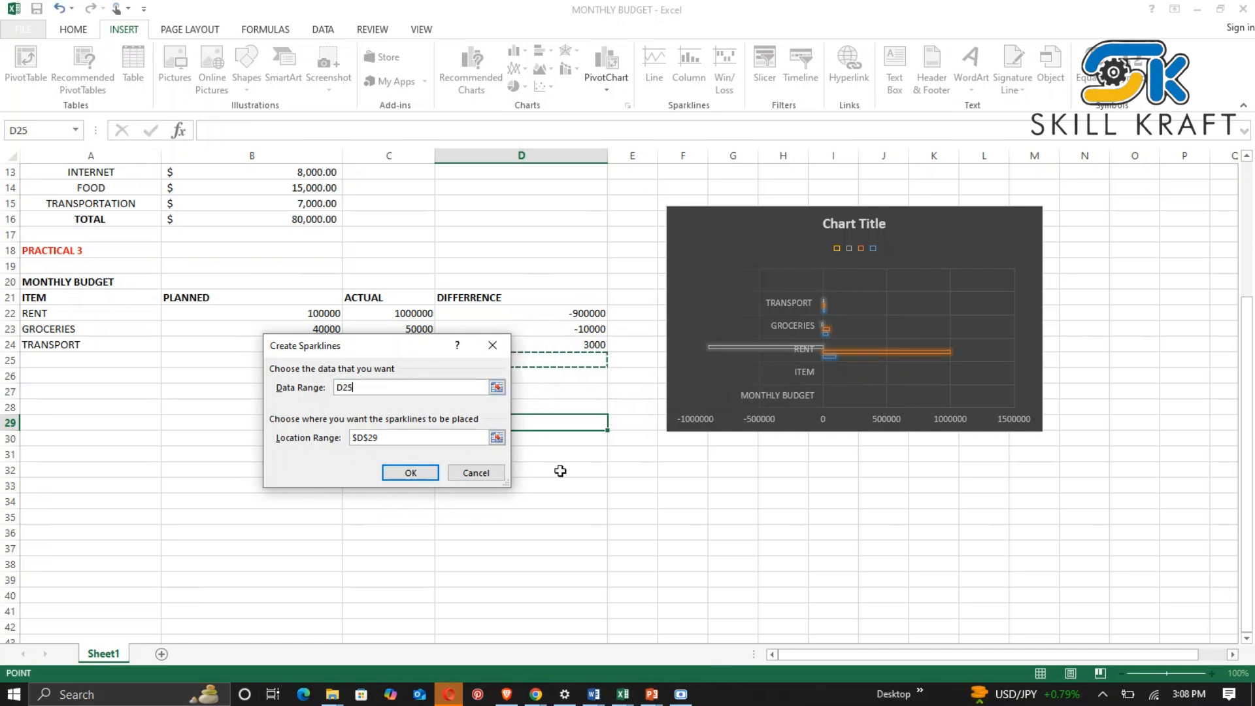
pyautogui.click(494, 348)
# Try to create column sparklines from the RENT and GROCERIES figures in B22:D23, with D32 as the location.
pyautogui.moveTo(268, 317); pyautogui.dragTo(440, 325)
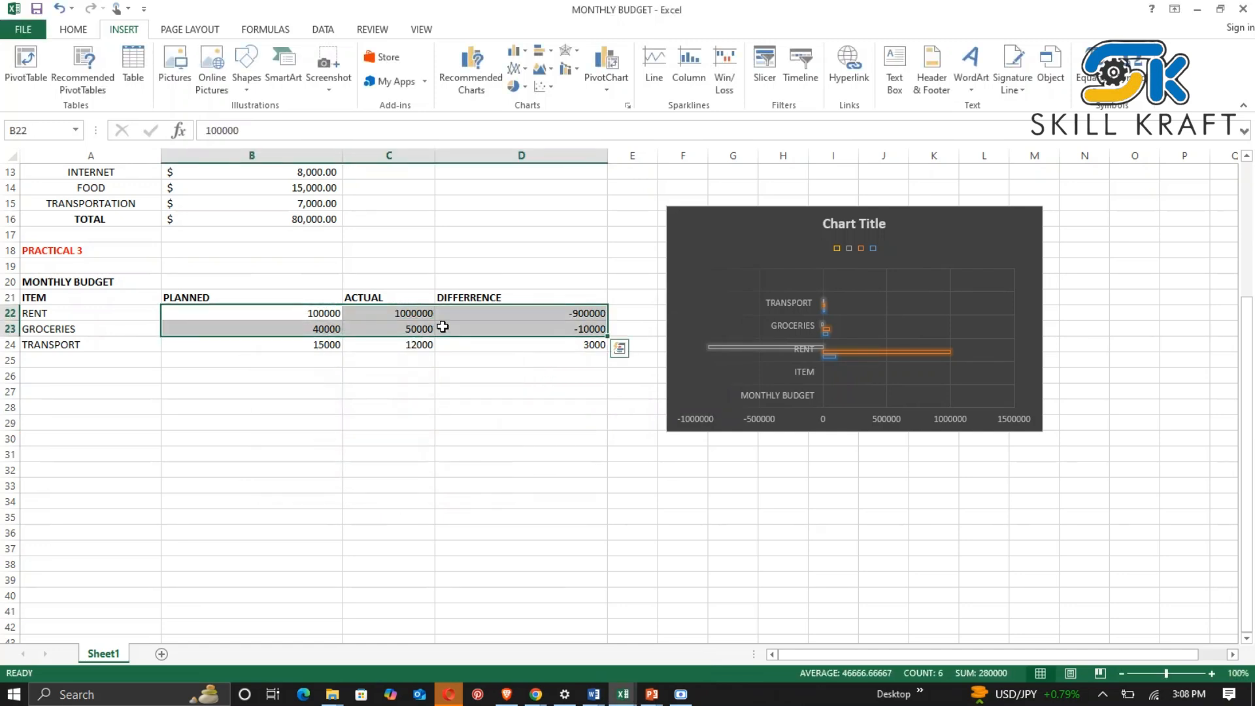
pyautogui.click(688, 72)
pyautogui.click(402, 475)
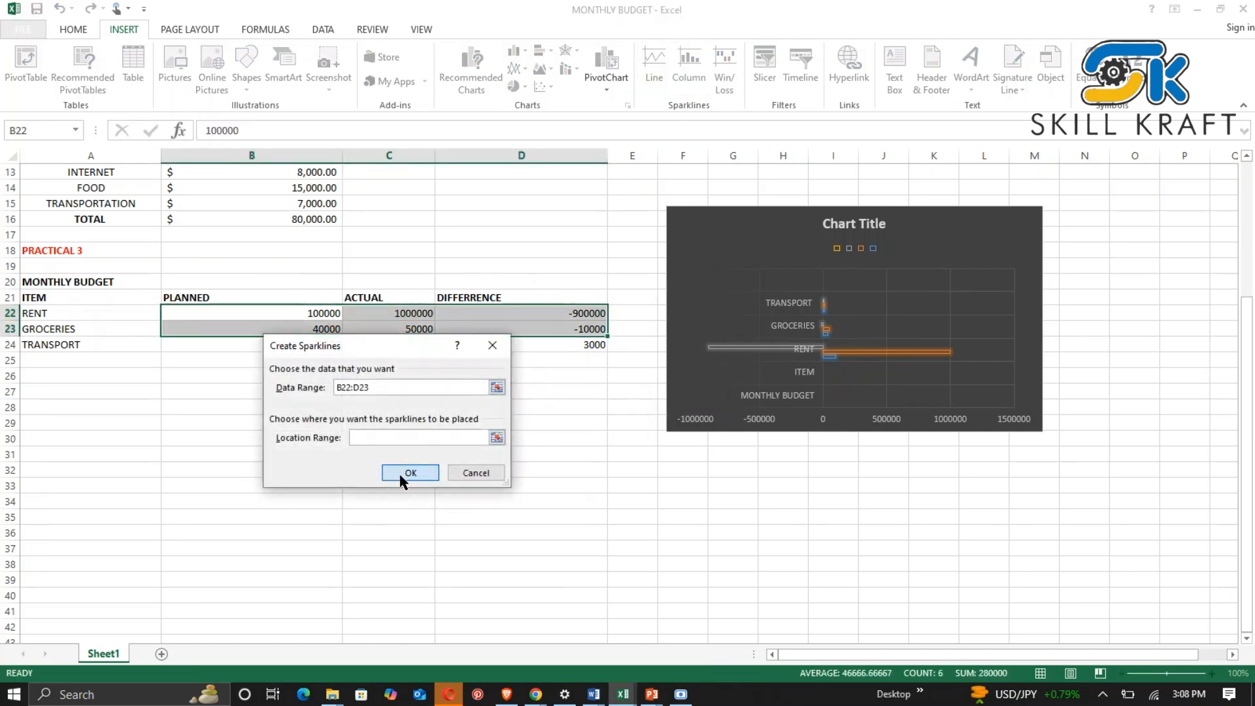
pyautogui.click(612, 381)
pyautogui.click(559, 470)
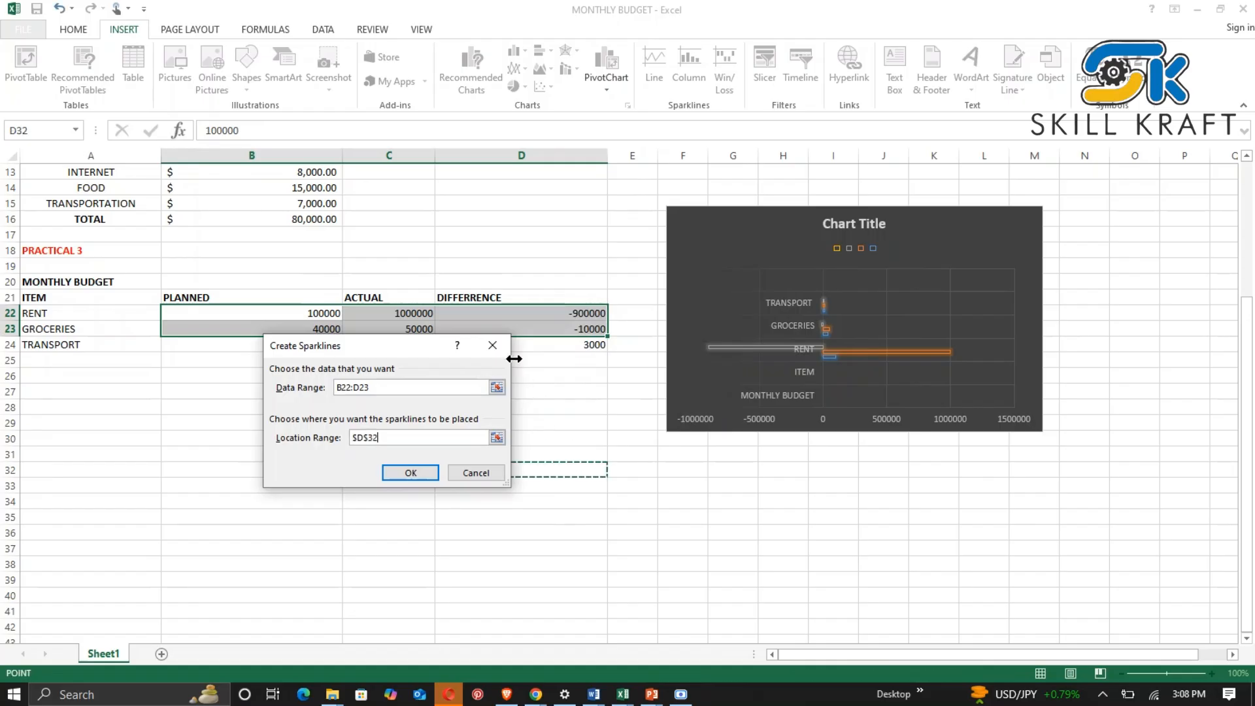
pyautogui.click(492, 345)
pyautogui.click(471, 400)
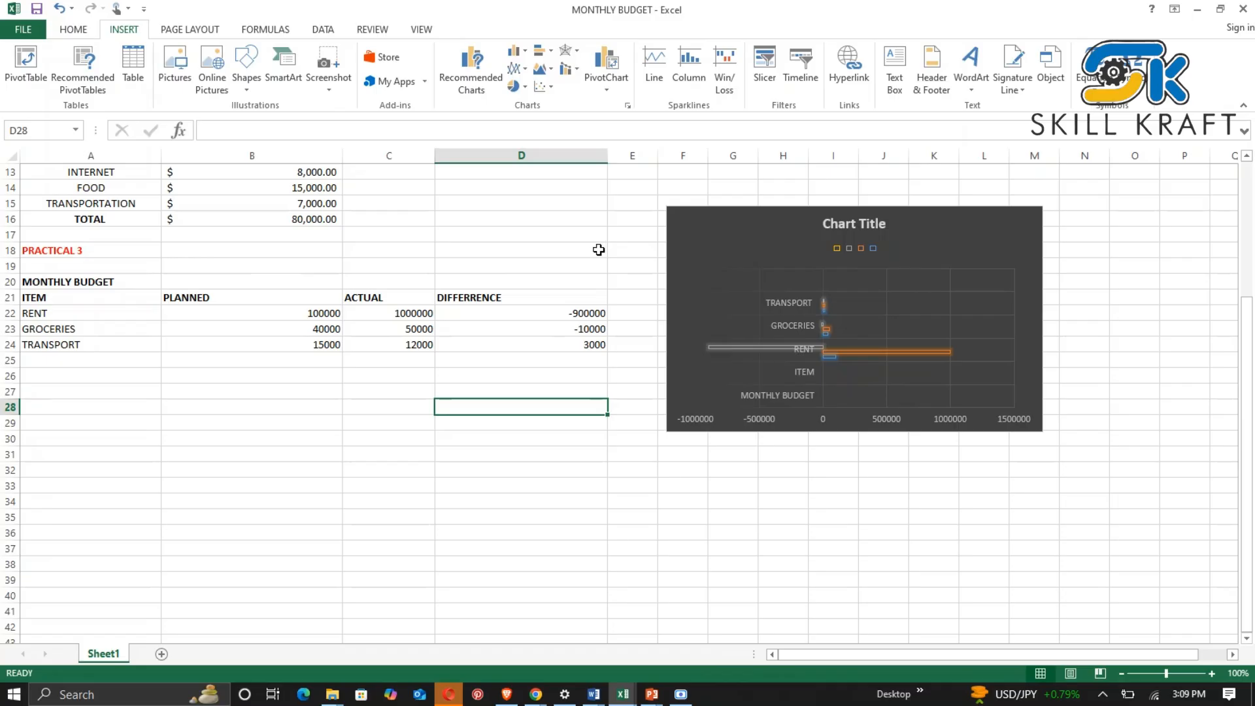
pyautogui.scroll(-4, 555, 327)
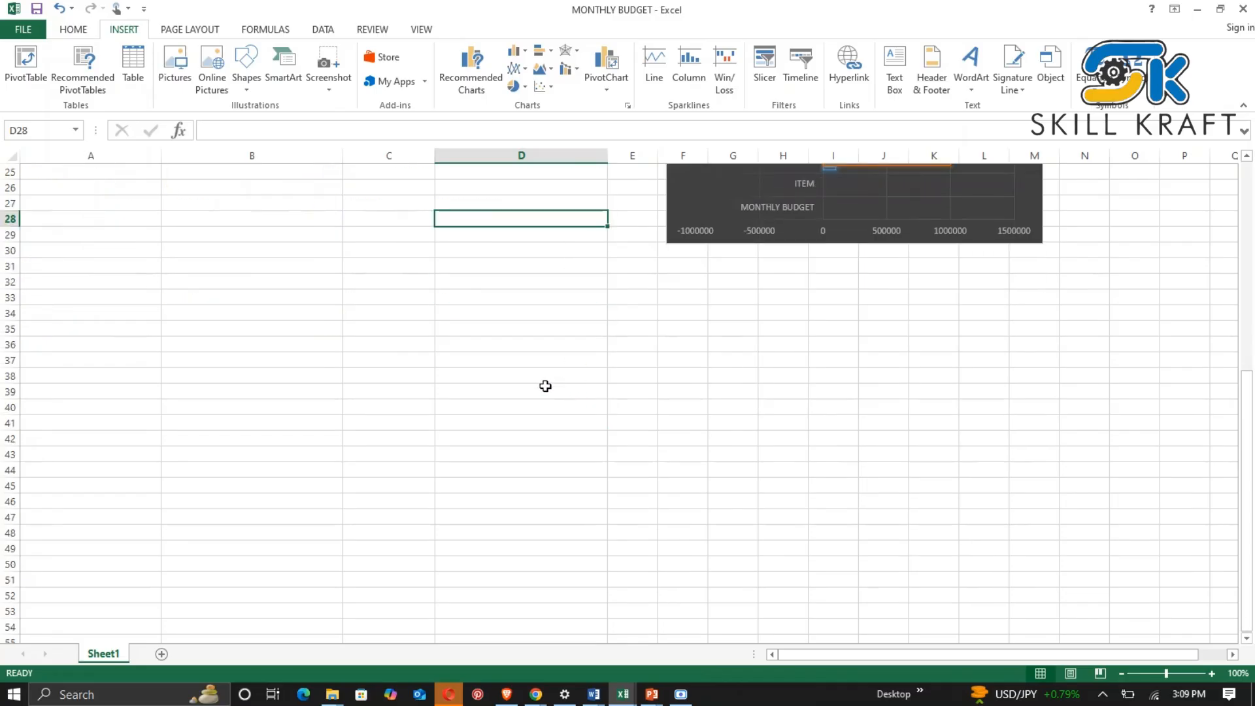
pyautogui.scroll(2, 457, 366)
pyautogui.click(345, 372)
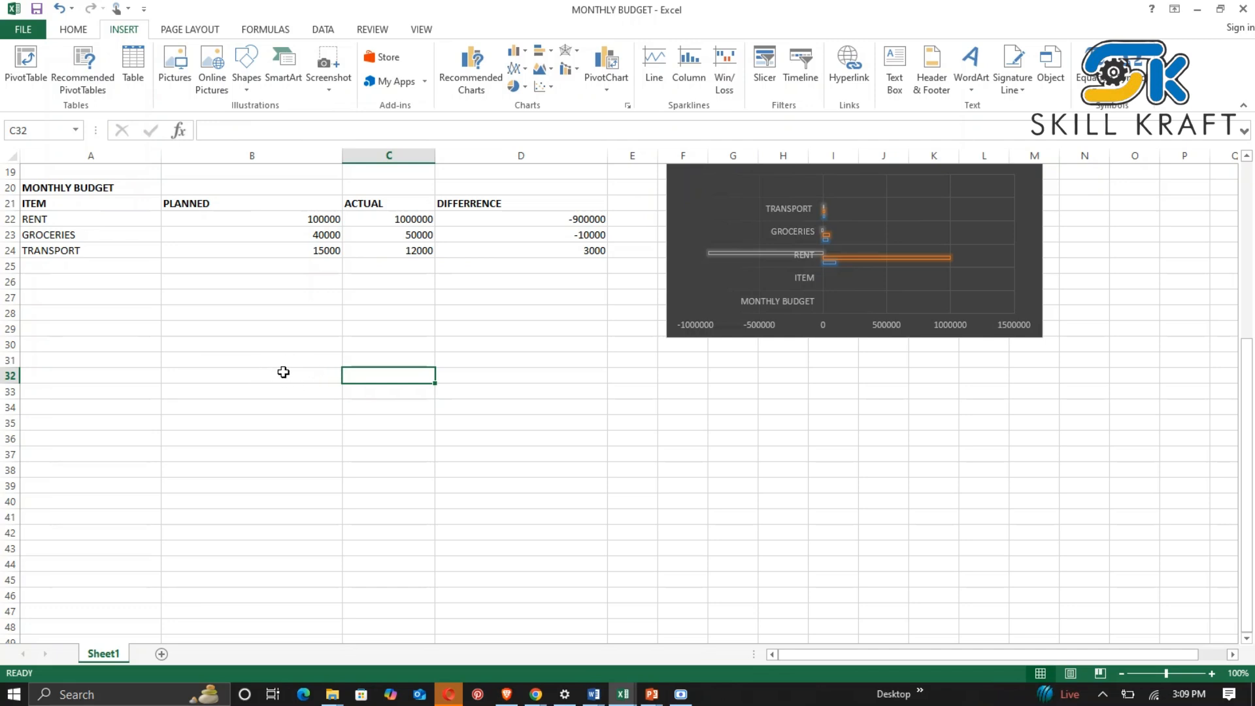
# Select the PRACTICAL 3 budget range A20:D25 and open the full list of chart types for it.
pyautogui.scroll(3, 301, 367)
pyautogui.moveTo(72, 329); pyautogui.dragTo(522, 406)
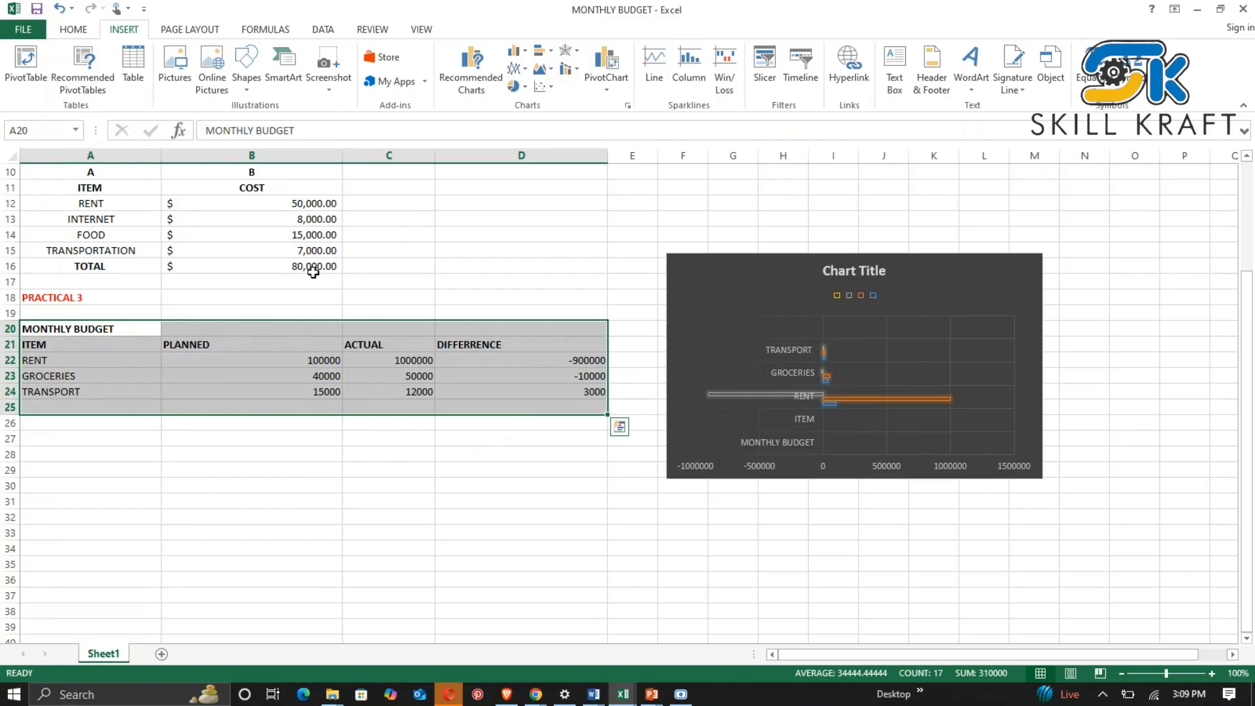
pyautogui.click(90, 29)
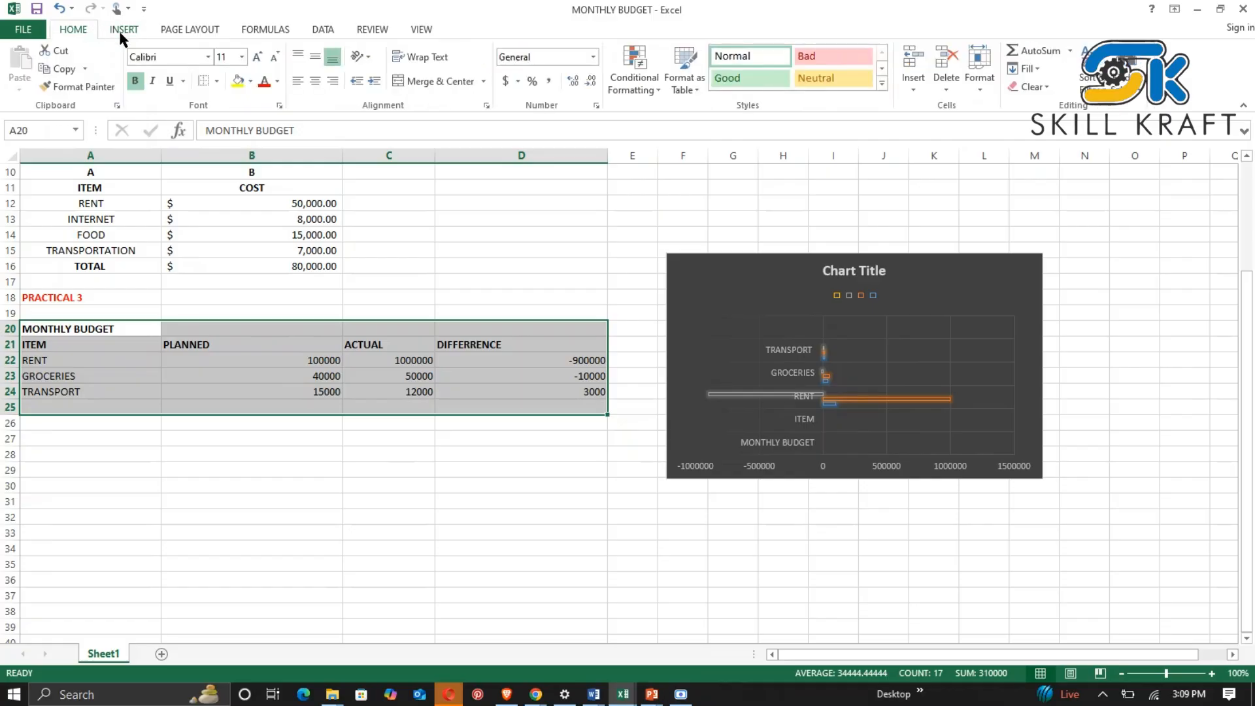
pyautogui.click(121, 32)
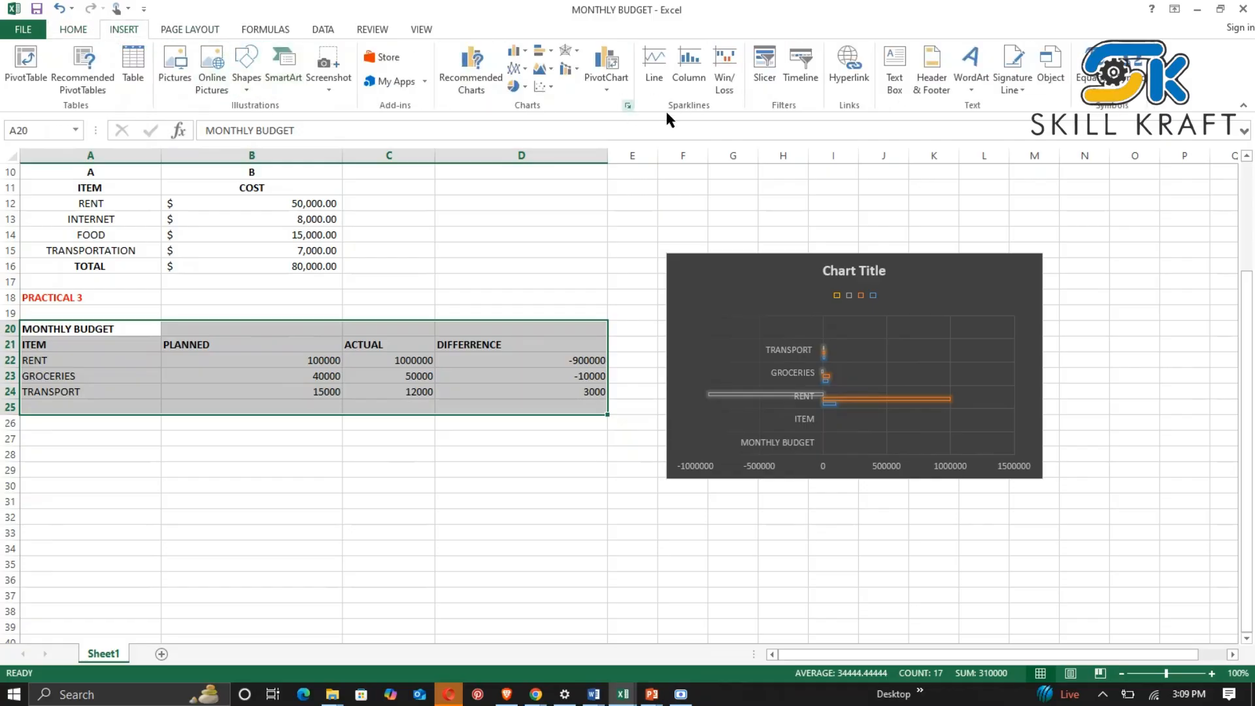
pyautogui.click(478, 70)
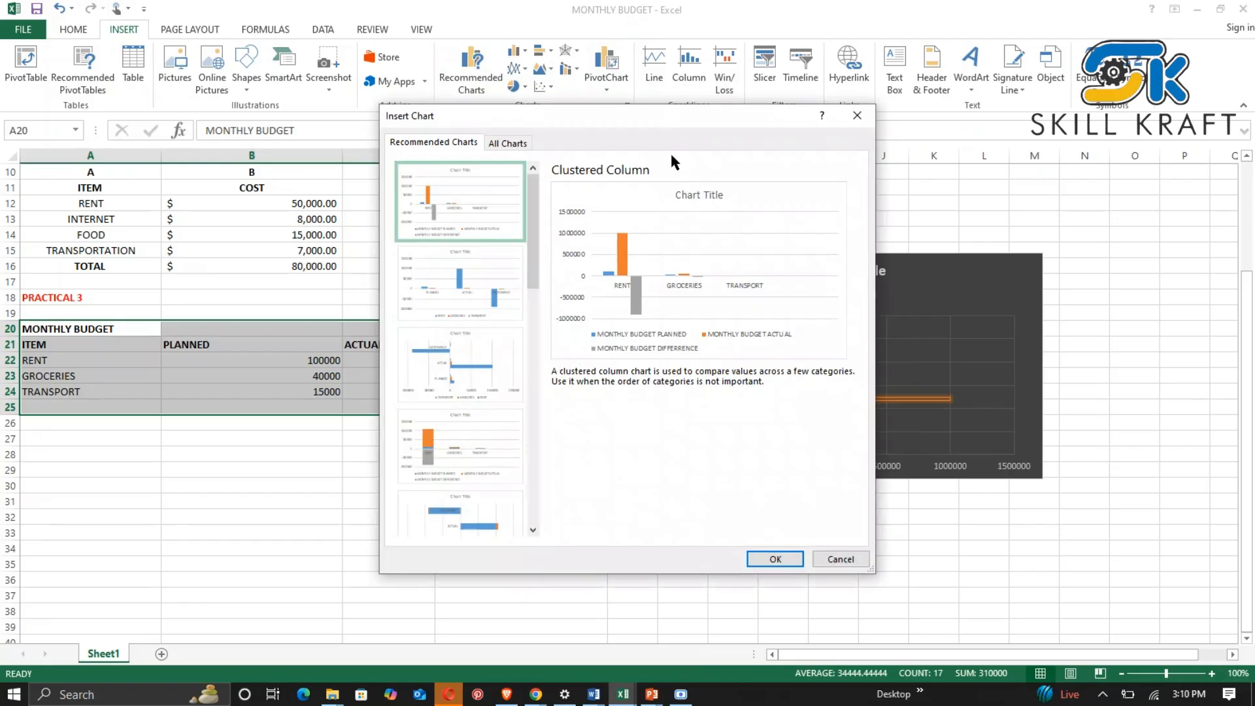
pyautogui.click(509, 143)
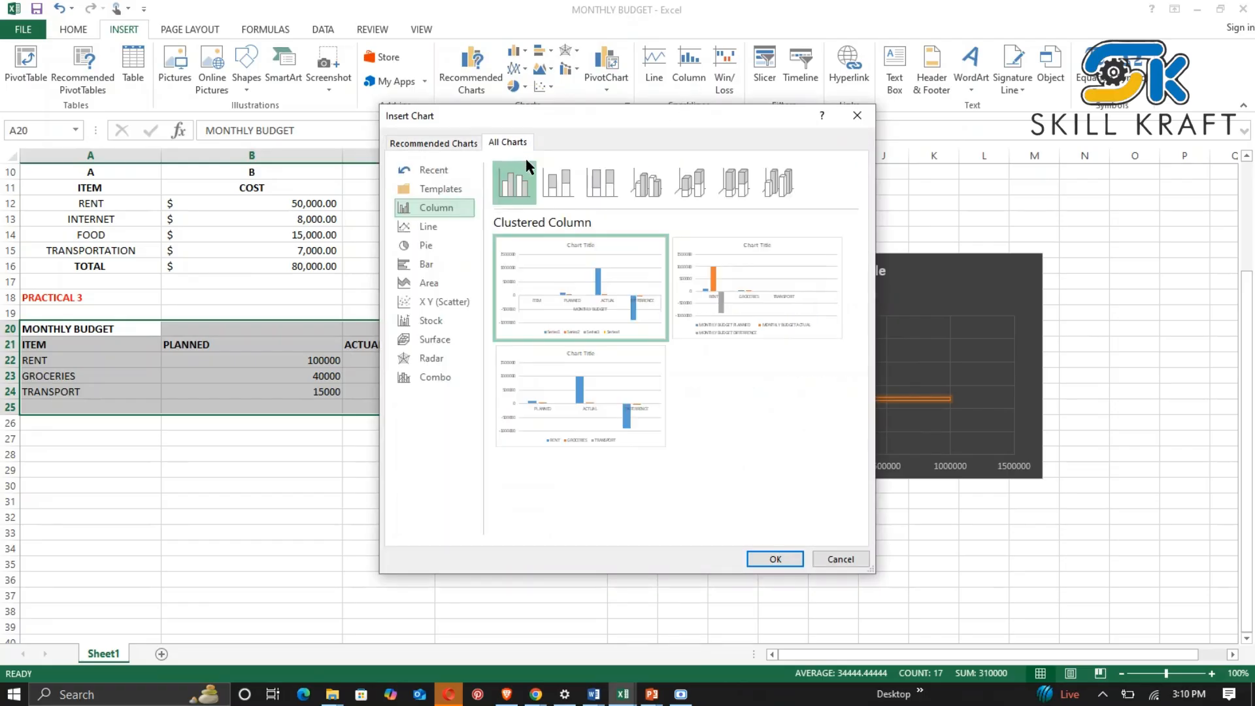
# Preview the pie chart variants for the budget range, including 3-D Pie and Bar of Pie.
pyautogui.click(436, 252)
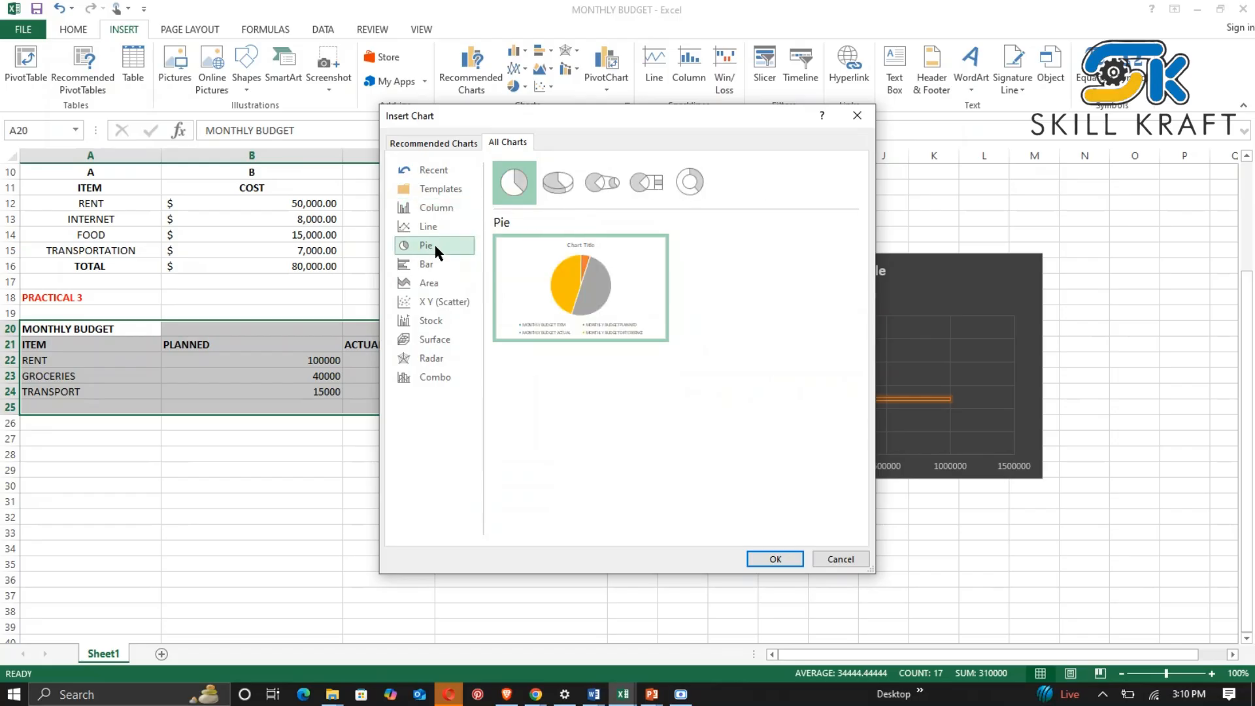
pyautogui.click(559, 177)
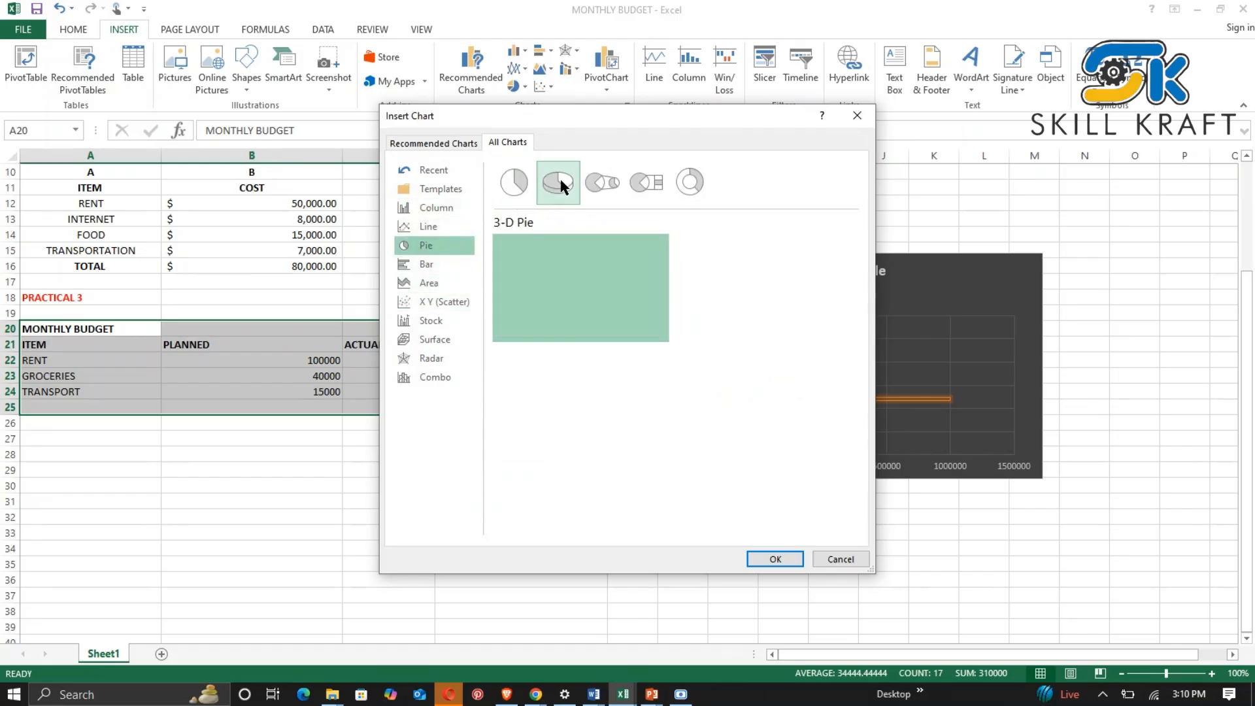
pyautogui.click(605, 184)
pyautogui.click(645, 187)
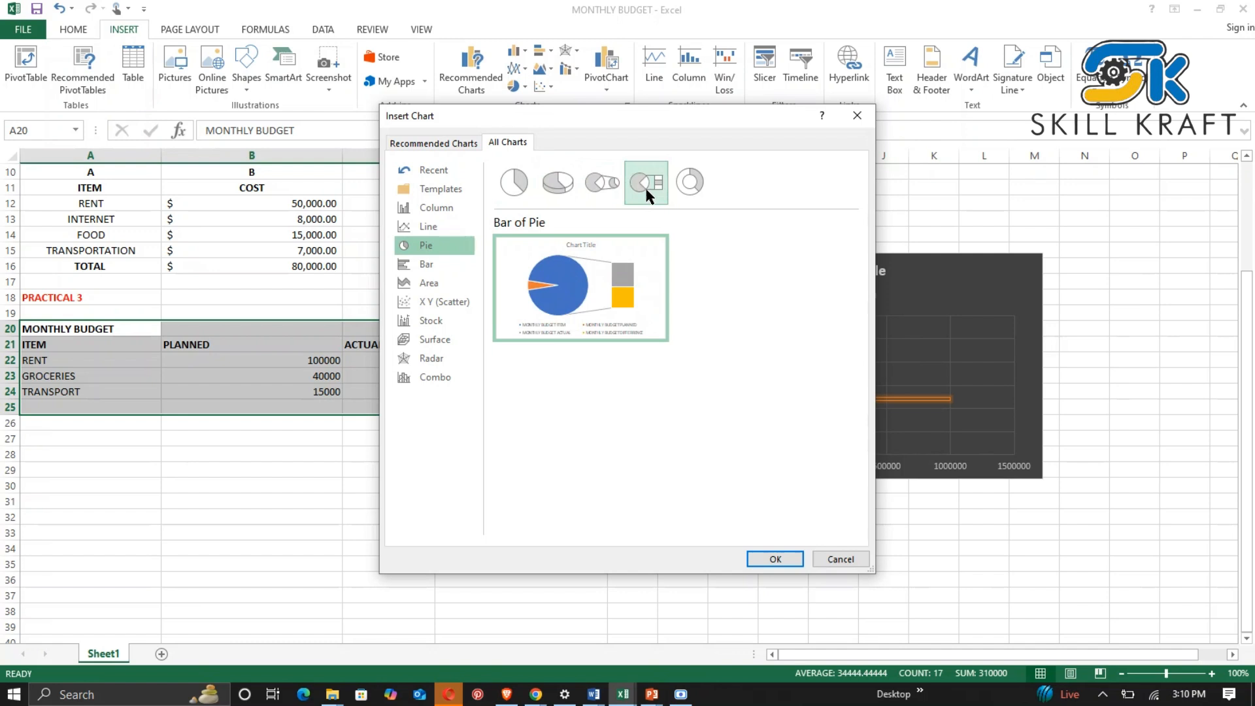
pyautogui.click(694, 193)
pyautogui.click(565, 187)
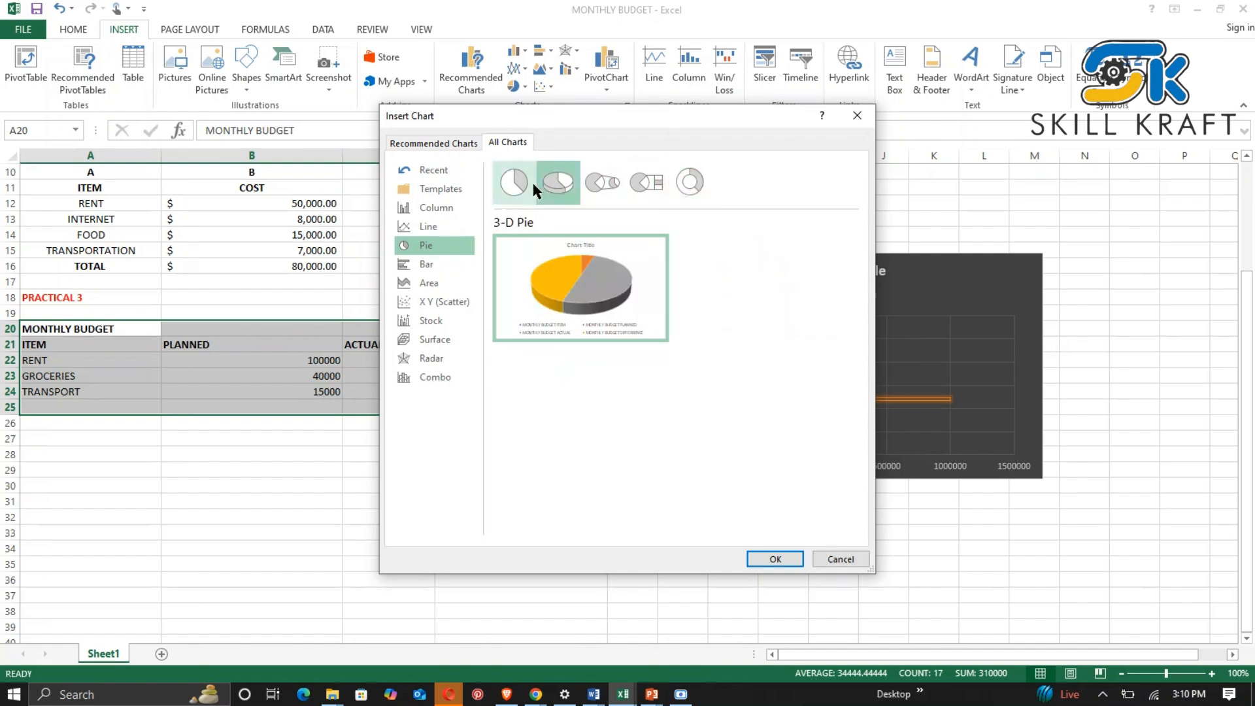
pyautogui.click(514, 183)
pyautogui.click(559, 192)
# Insert the plain Pie chart from the PRACTICAL 3 range and move its title to the chart's lower-left edge.
pyautogui.click(531, 194)
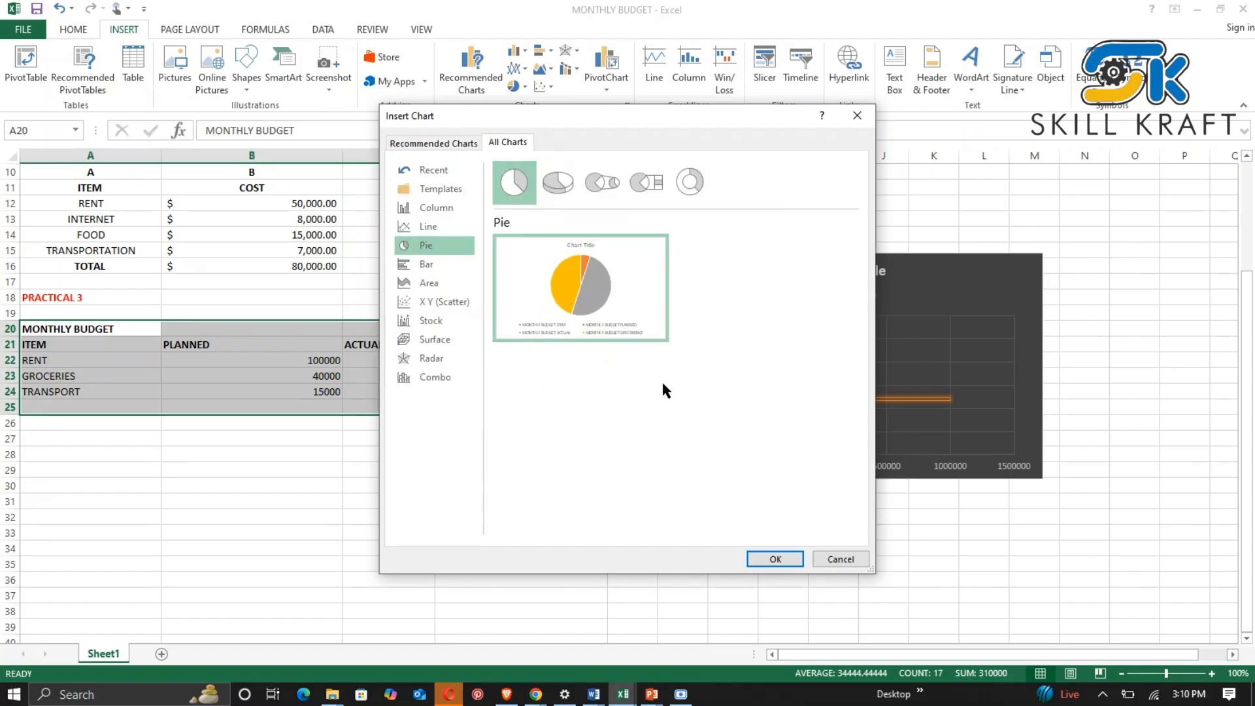
pyautogui.click(766, 560)
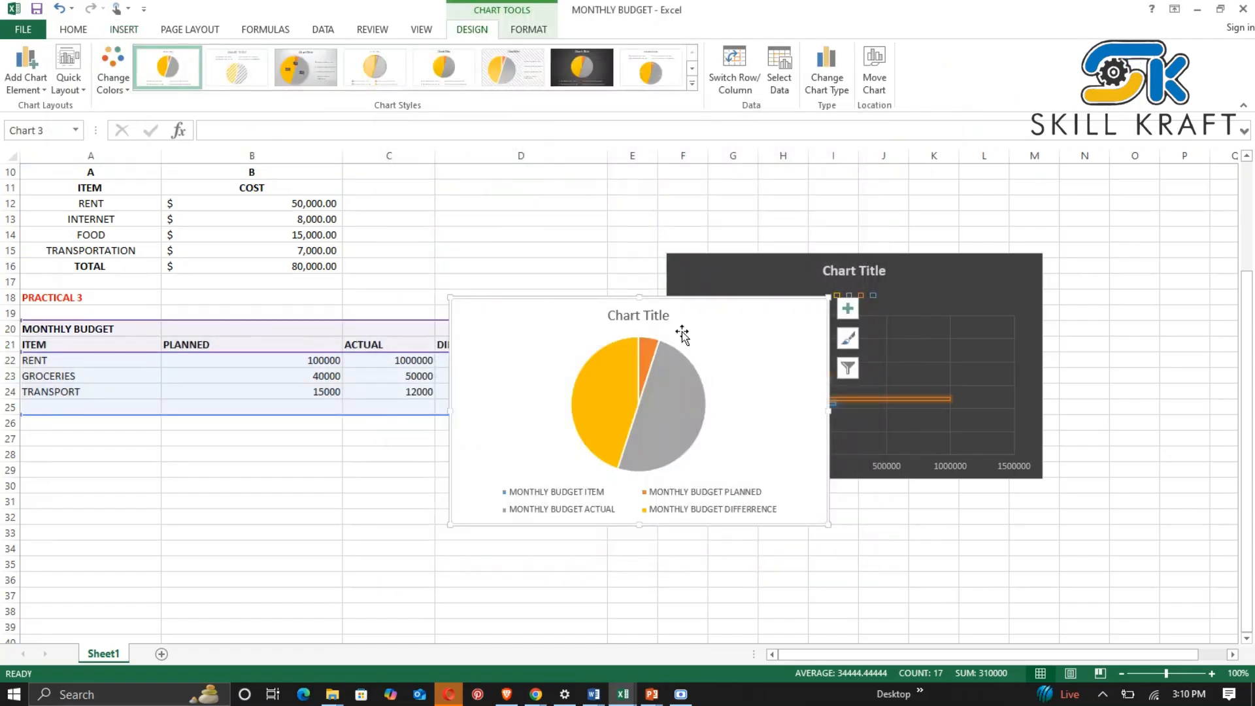
pyautogui.moveTo(671, 307); pyautogui.dragTo(394, 470)
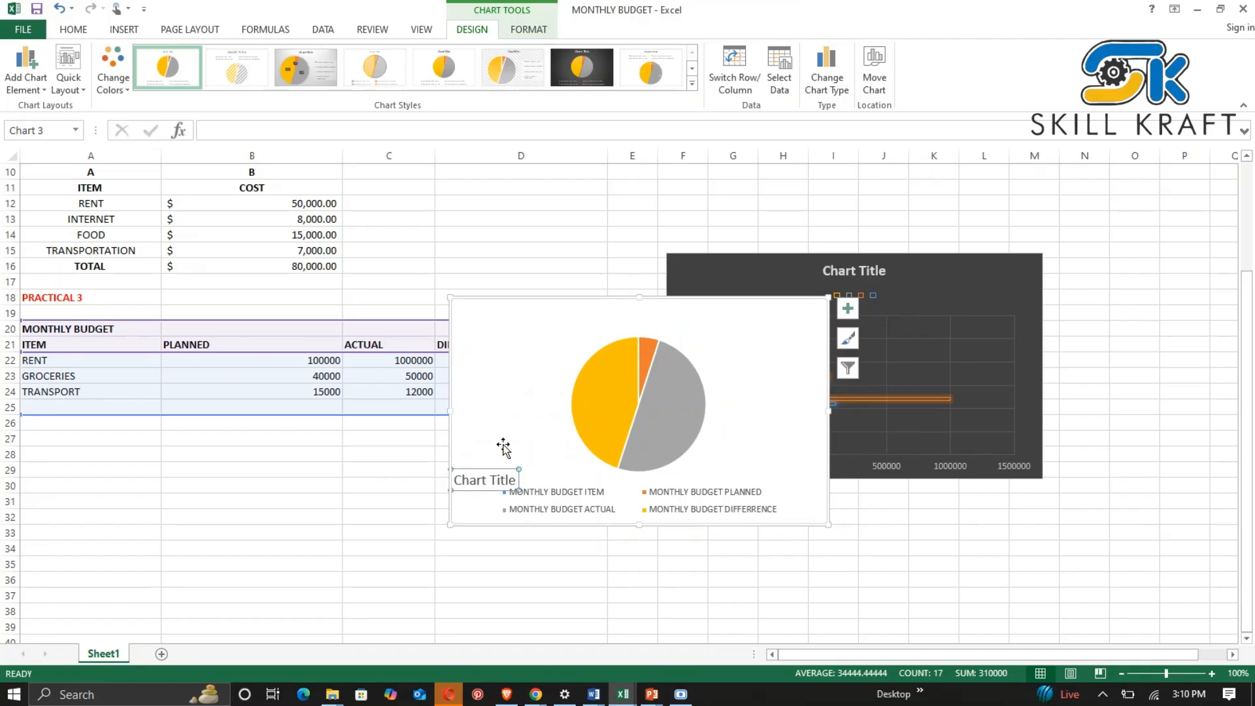
# Move the pie chart's title back to the top centre of the chart and place the chart just below the PRACTICAL 3 table.
pyautogui.moveTo(479, 481); pyautogui.dragTo(584, 390)
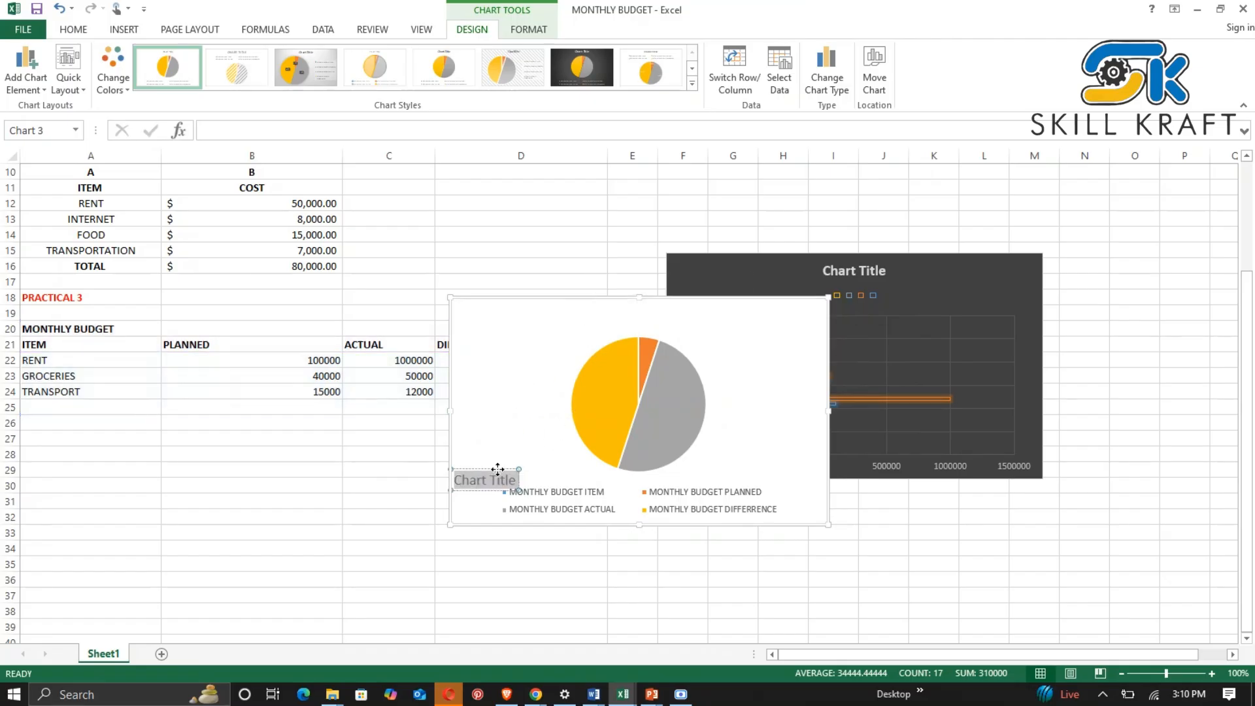
pyautogui.moveTo(506, 469); pyautogui.dragTo(672, 302)
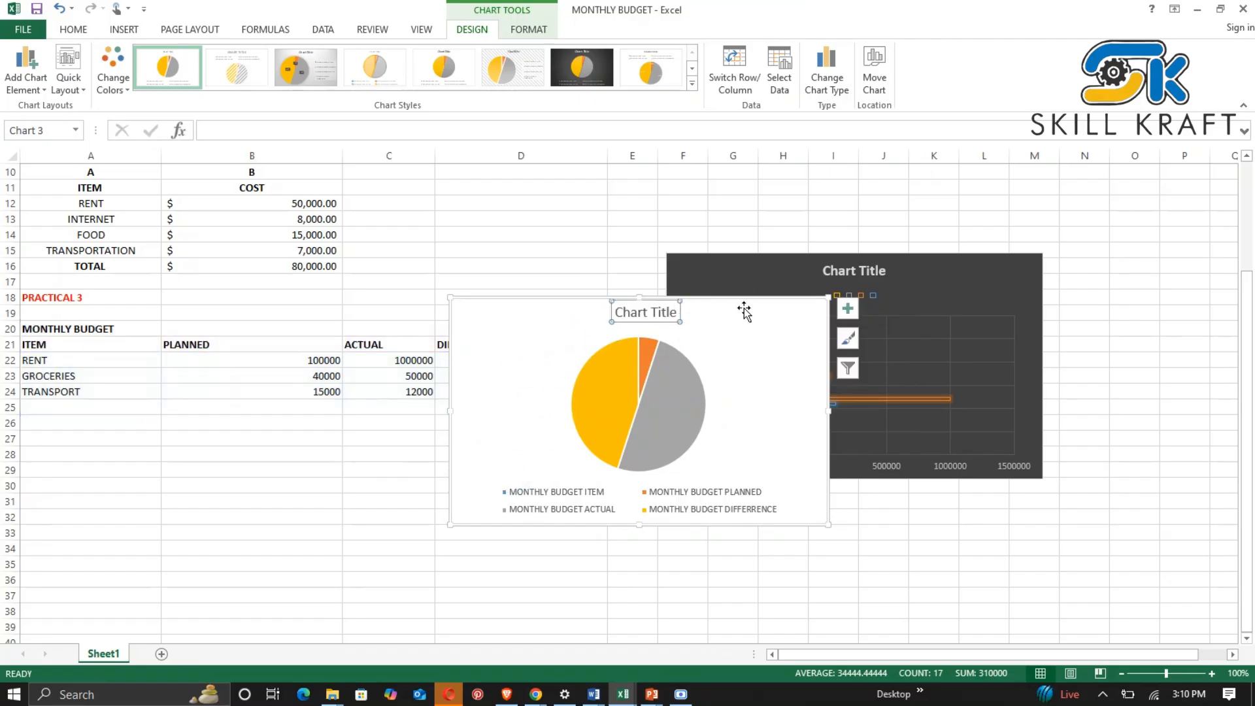
pyautogui.moveTo(750, 306); pyautogui.dragTo(527, 417)
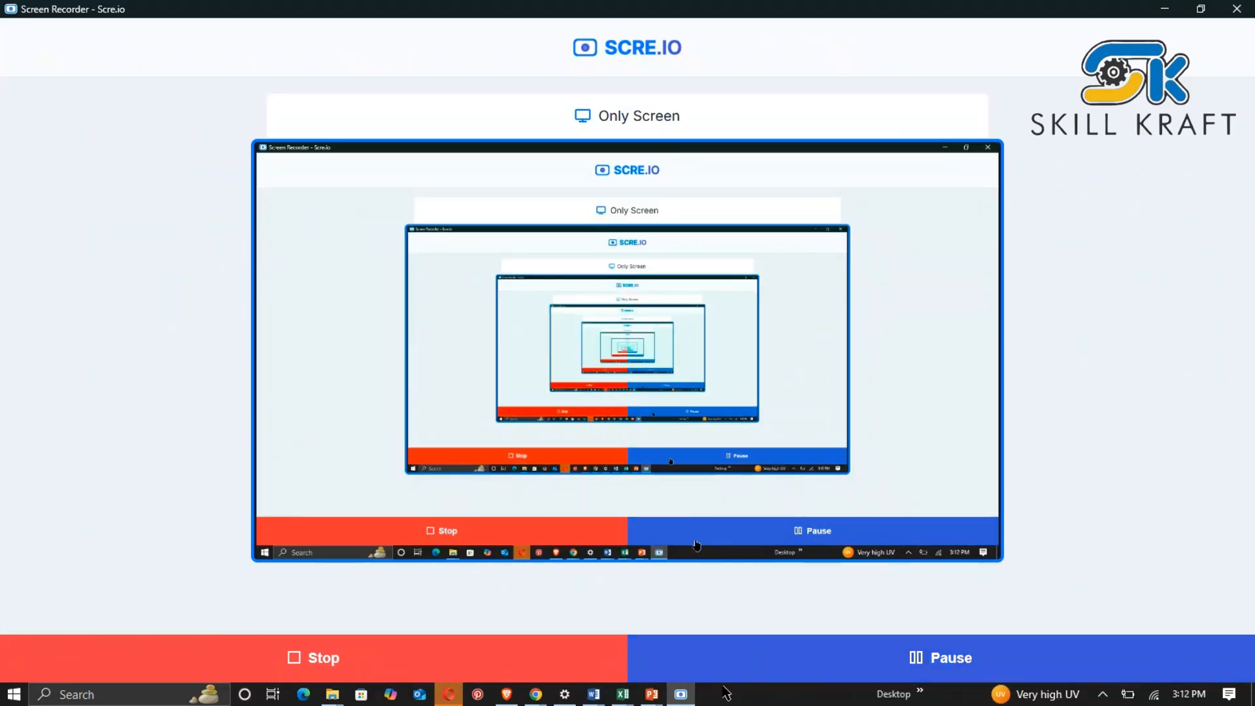
# Move the pie chart away from the PRACTICAL 3 table to below the dark bar chart, with its upper edge at about row 31.
pyautogui.click(685, 700)
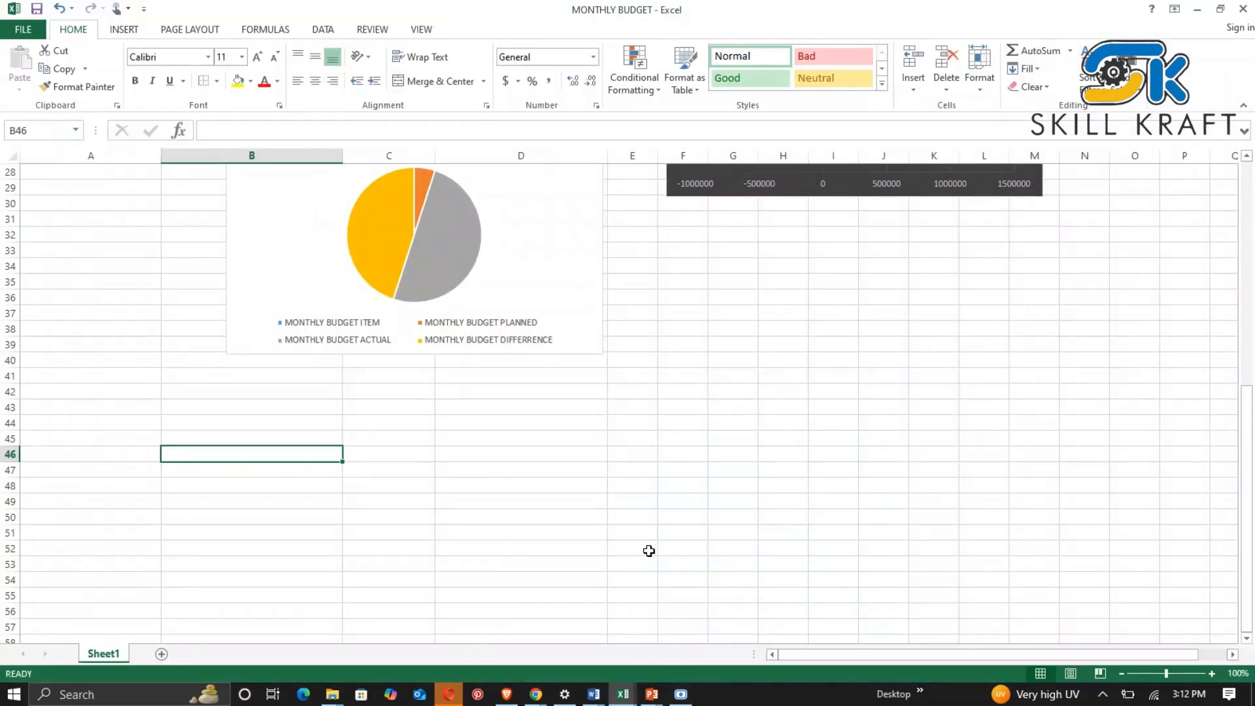
pyautogui.click(644, 500)
pyautogui.scroll(3, 723, 456)
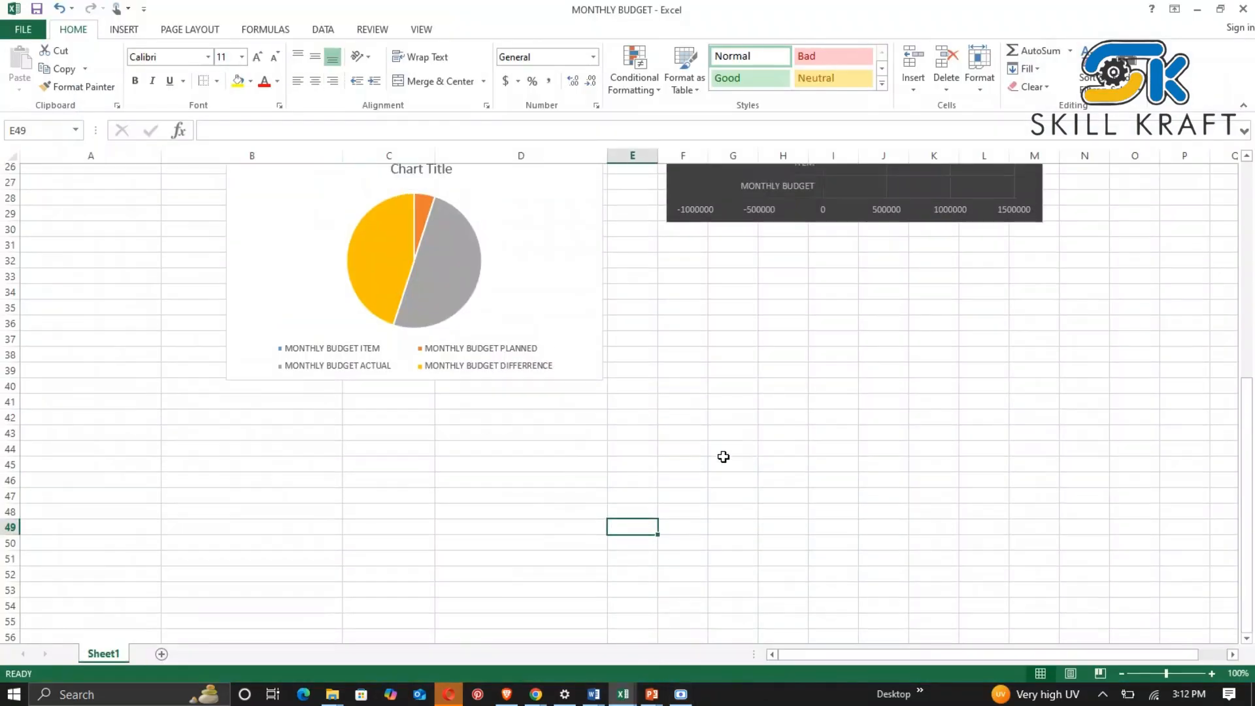
pyautogui.click(731, 423)
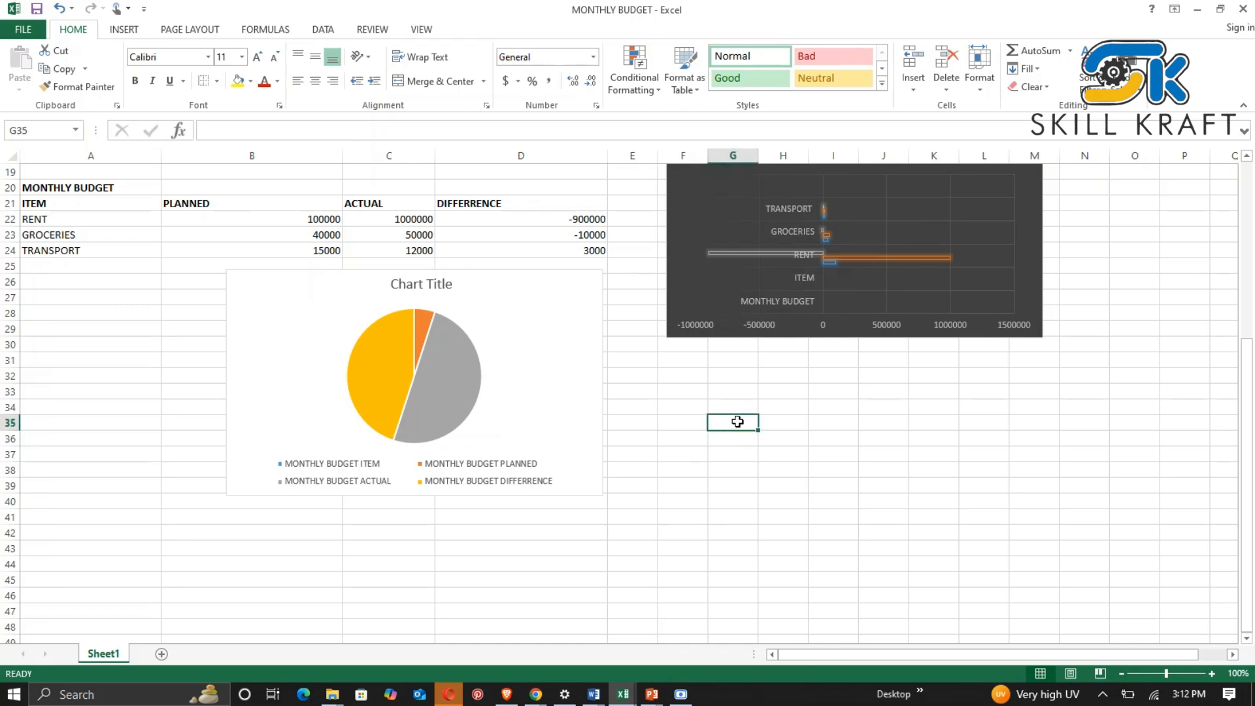
pyautogui.moveTo(491, 285); pyautogui.dragTo(847, 377)
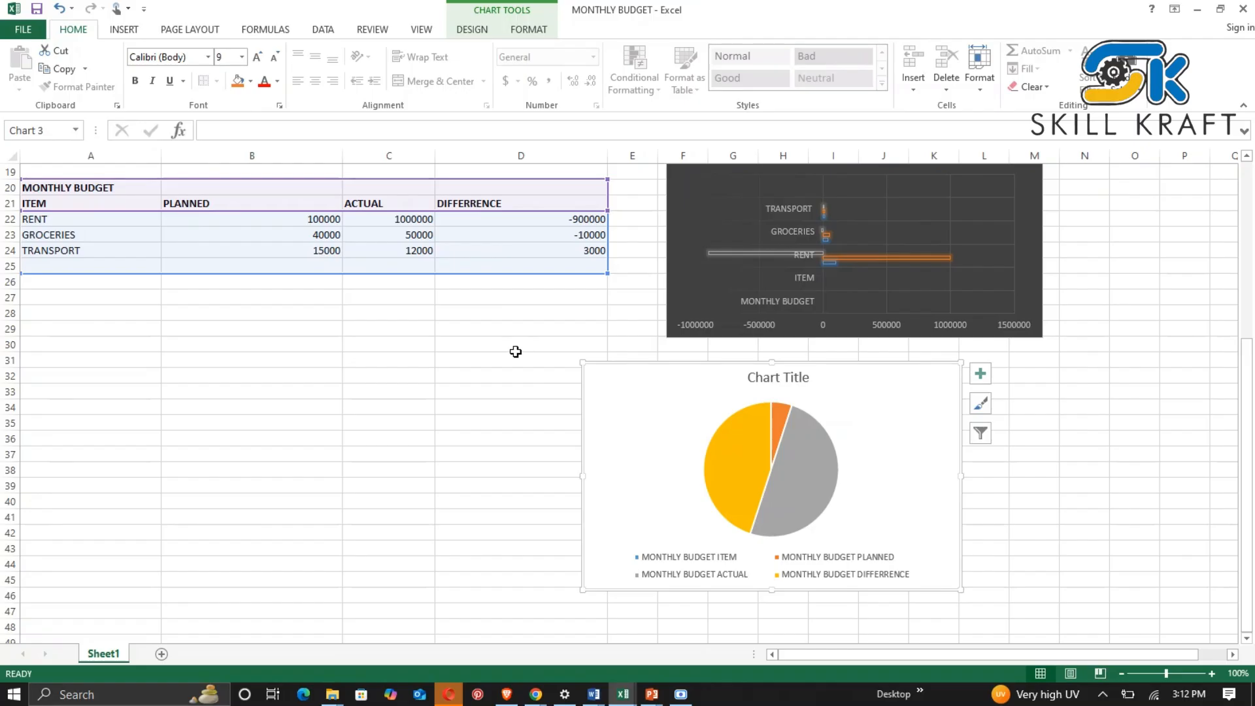